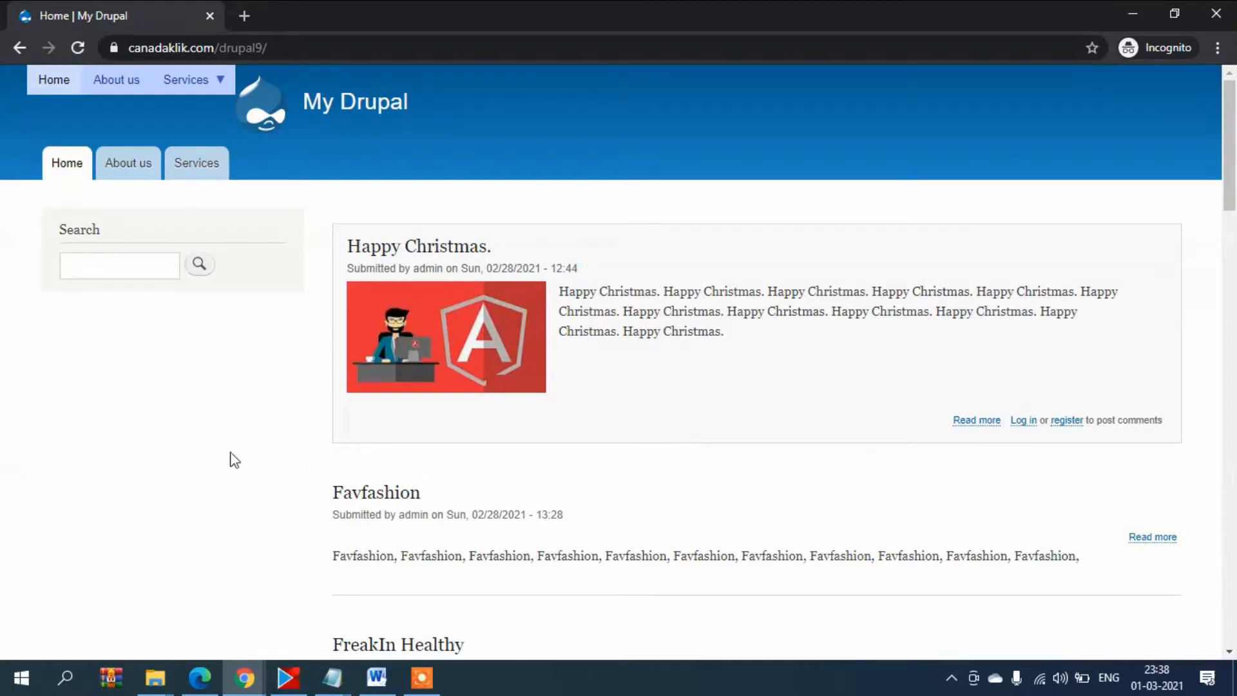
click(104, 334)
click(136, 359)
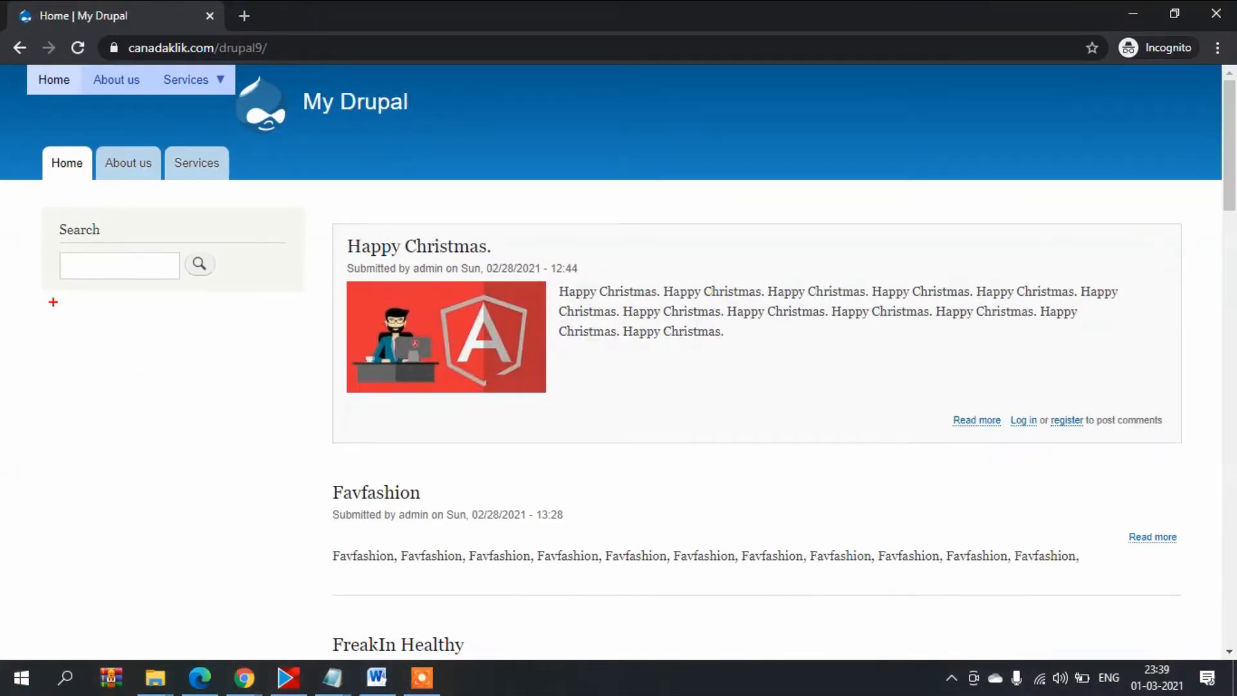
mouse_move(57, 293)
mouse_down()
mouse_move(57, 543)
mouse_move(208, 629)
mouse_move(290, 333)
mouse_move(221, 274)
mouse_up()
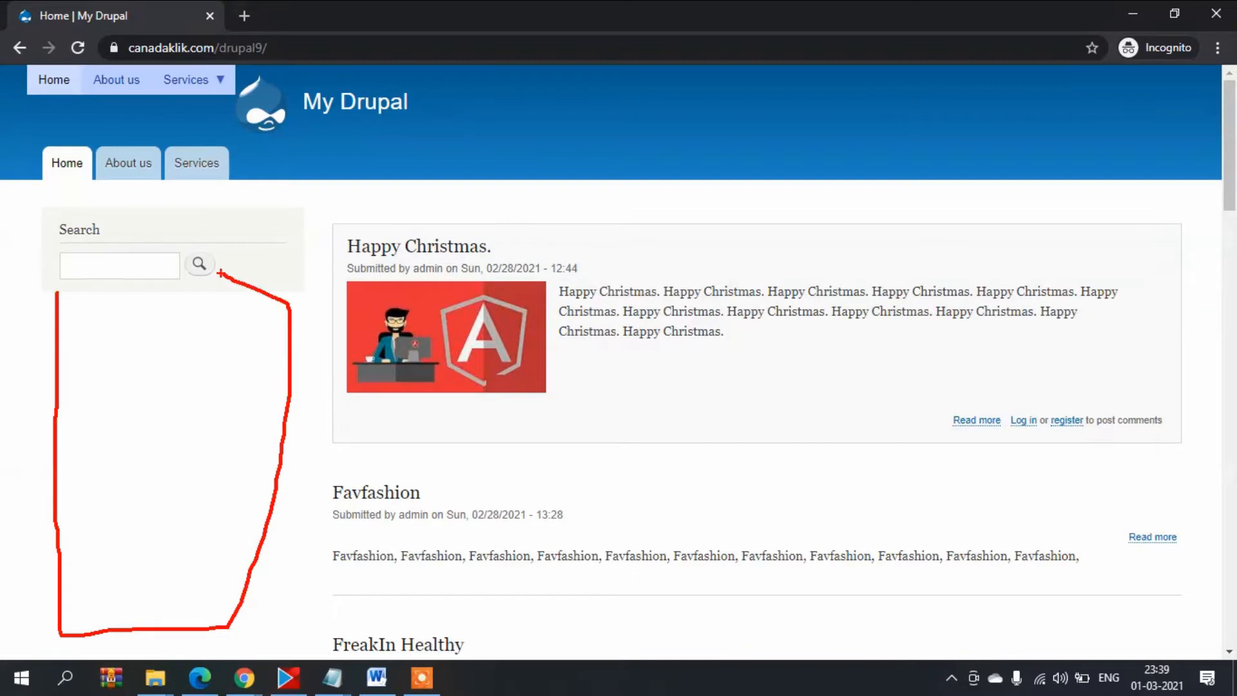
click(89, 305)
drag(116, 335, 116, 385)
text(left )
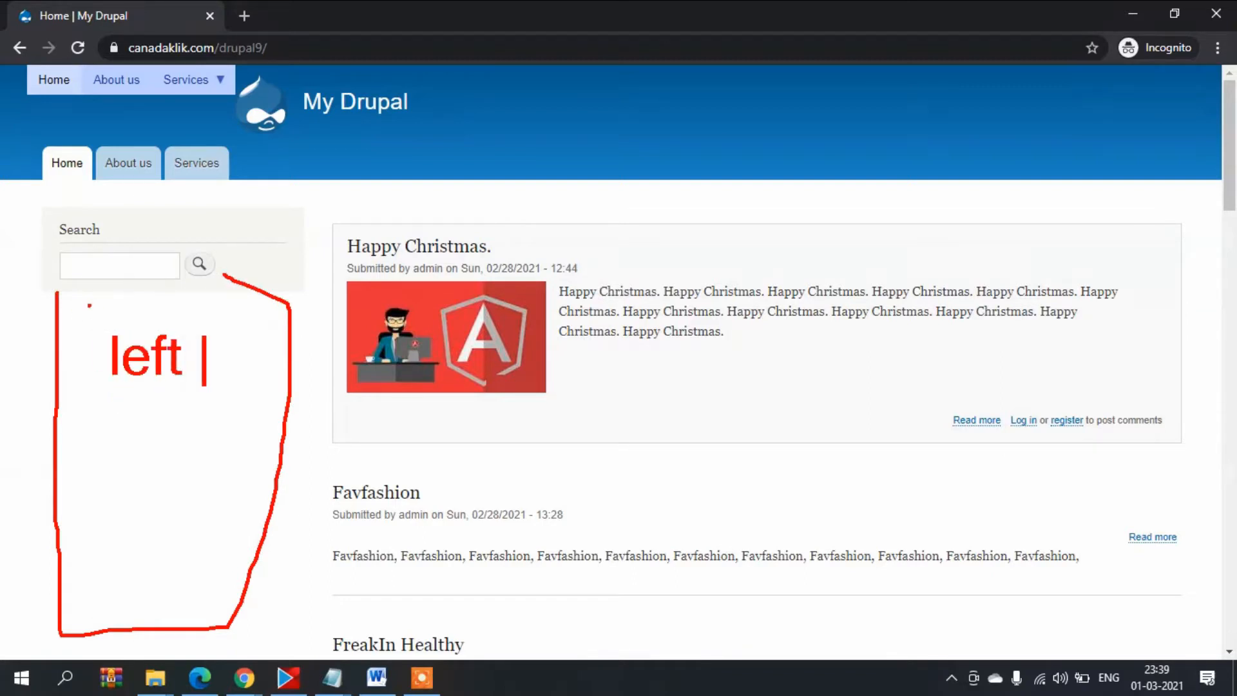
text(categories)
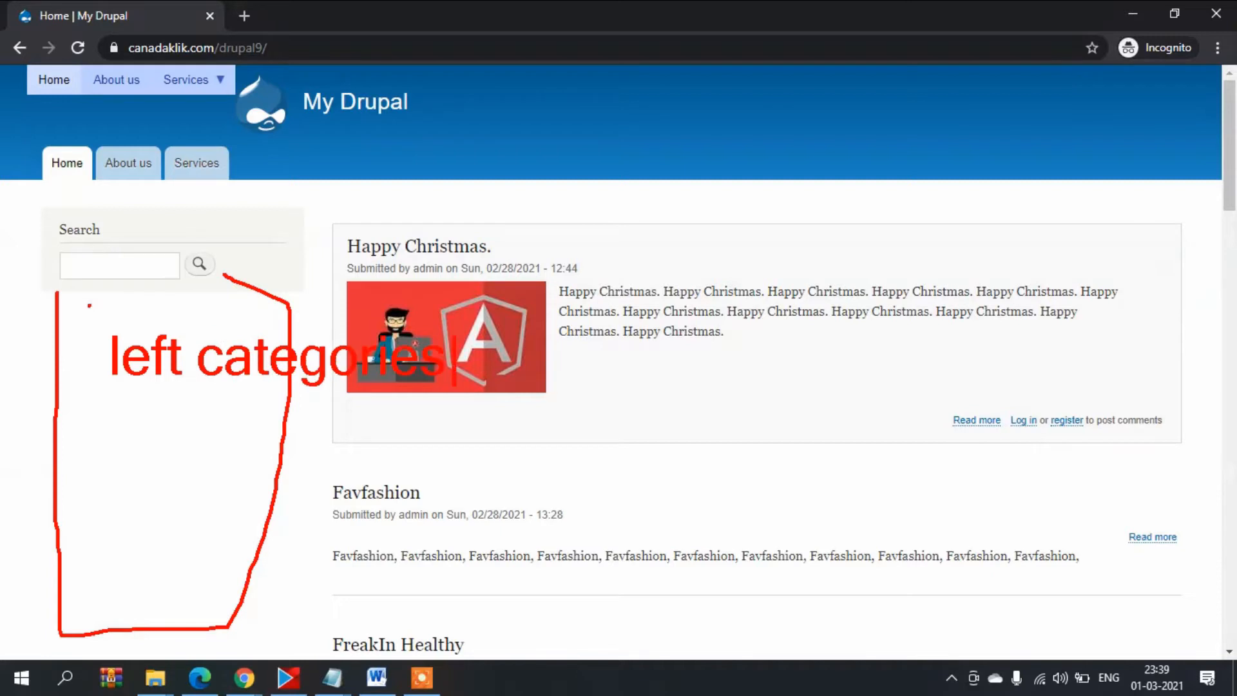
drag(80, 394, 143, 391)
drag(76, 426, 128, 426)
drag(67, 457, 141, 458)
drag(69, 508, 111, 507)
drag(56, 557, 211, 572)
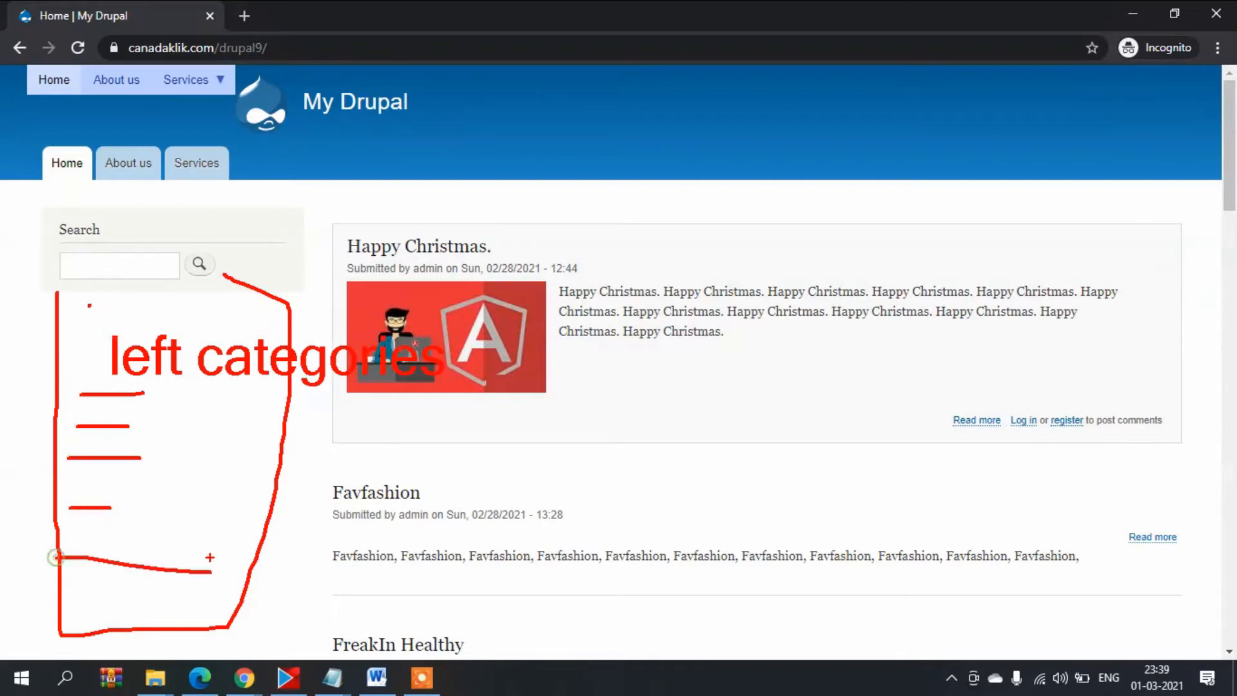
key(Escape)
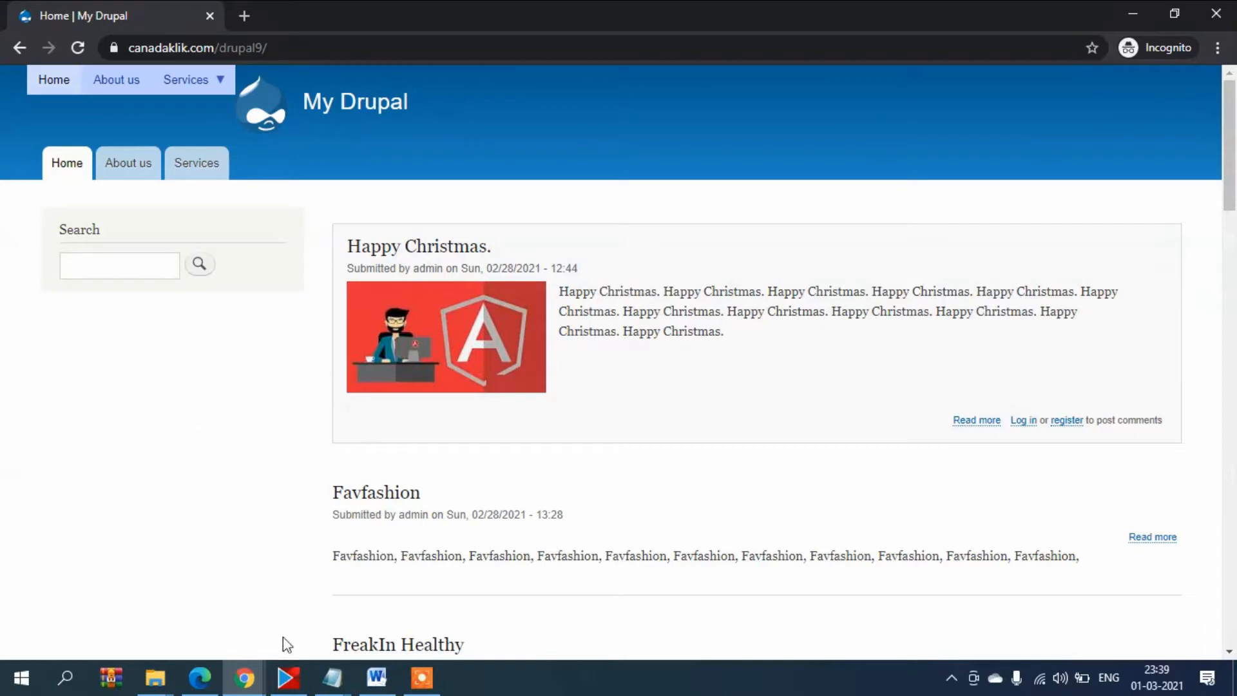
Switch to the browser window holding the site administration and examine the version name on drupal.org's taxonomy_menu 8.x-3.x-dev release page
click(251, 687)
mouse_move(249, 688)
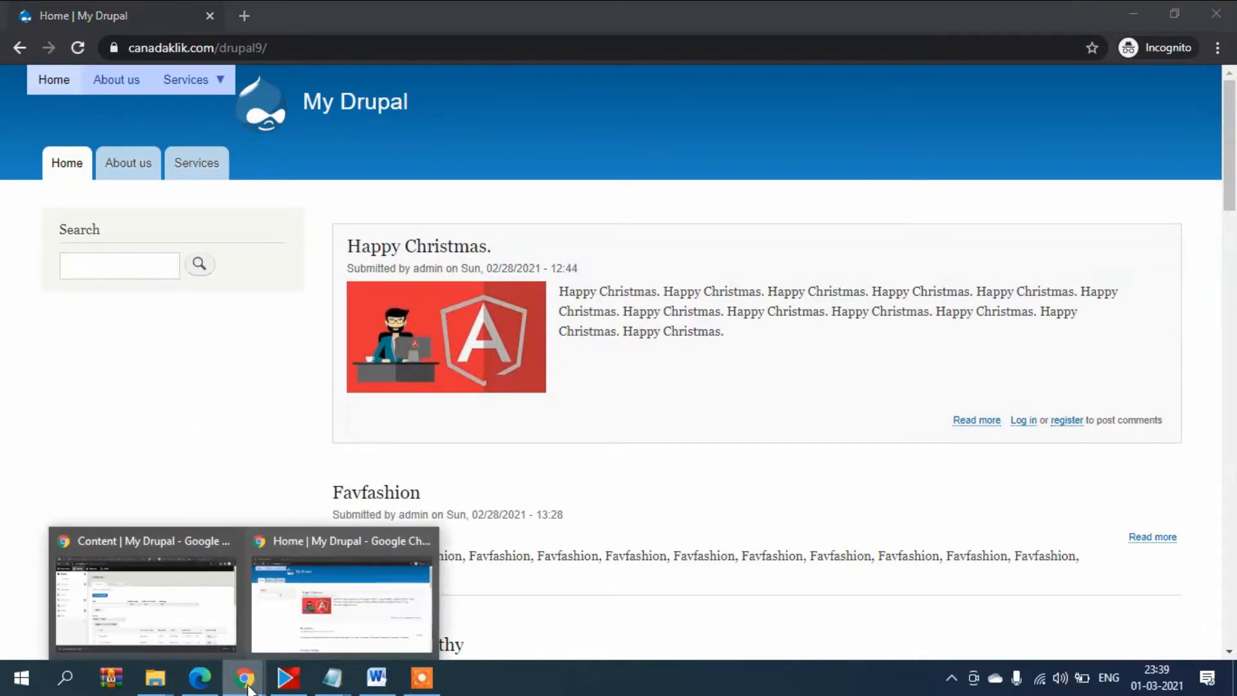
click(203, 636)
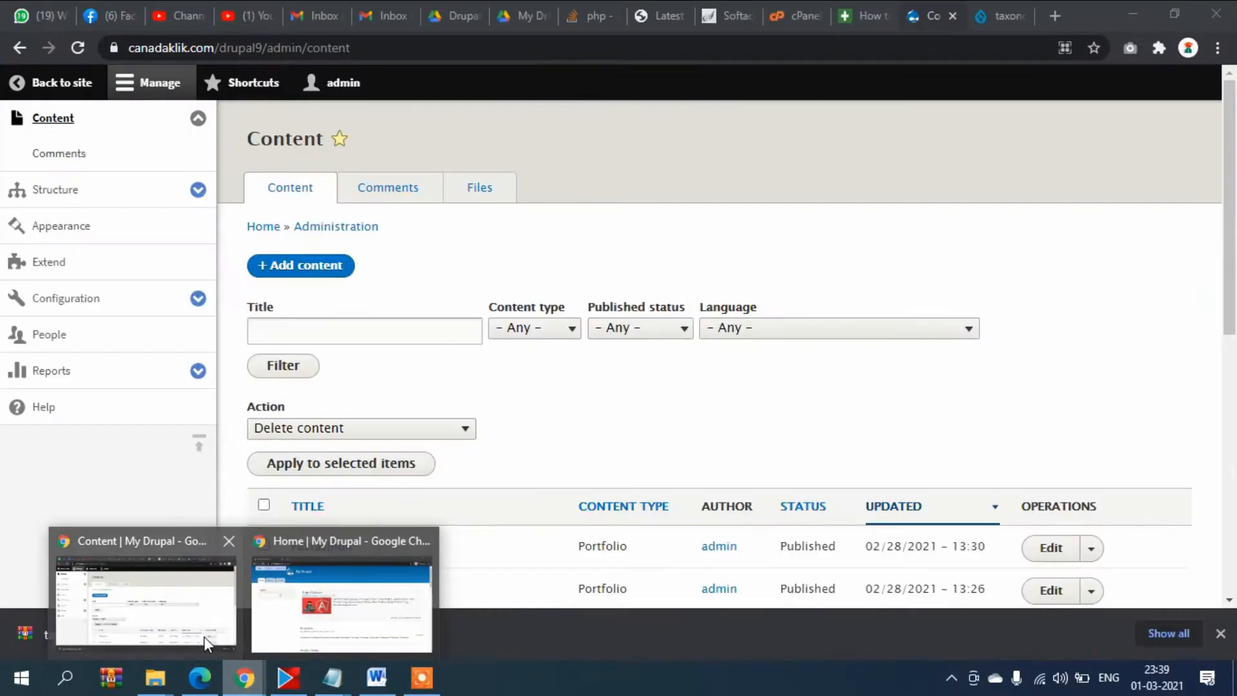
click(1007, 1)
scroll(194, 354, down, 2)
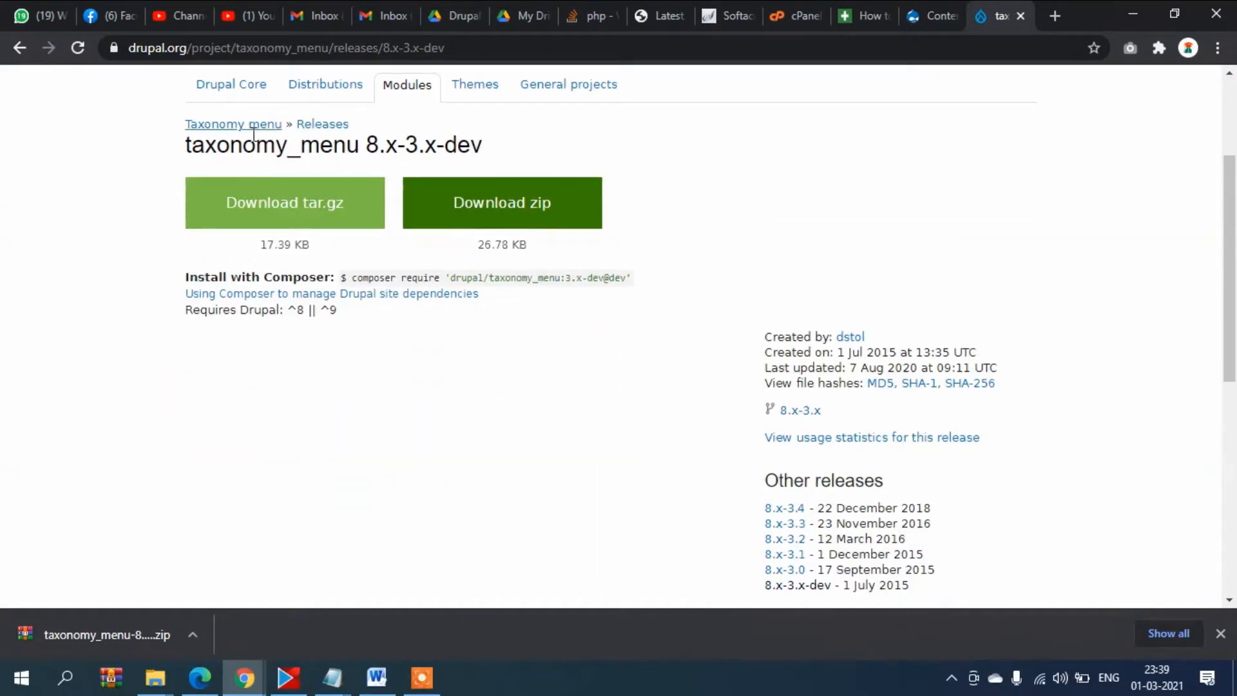
drag(290, 146, 360, 144)
click(368, 142)
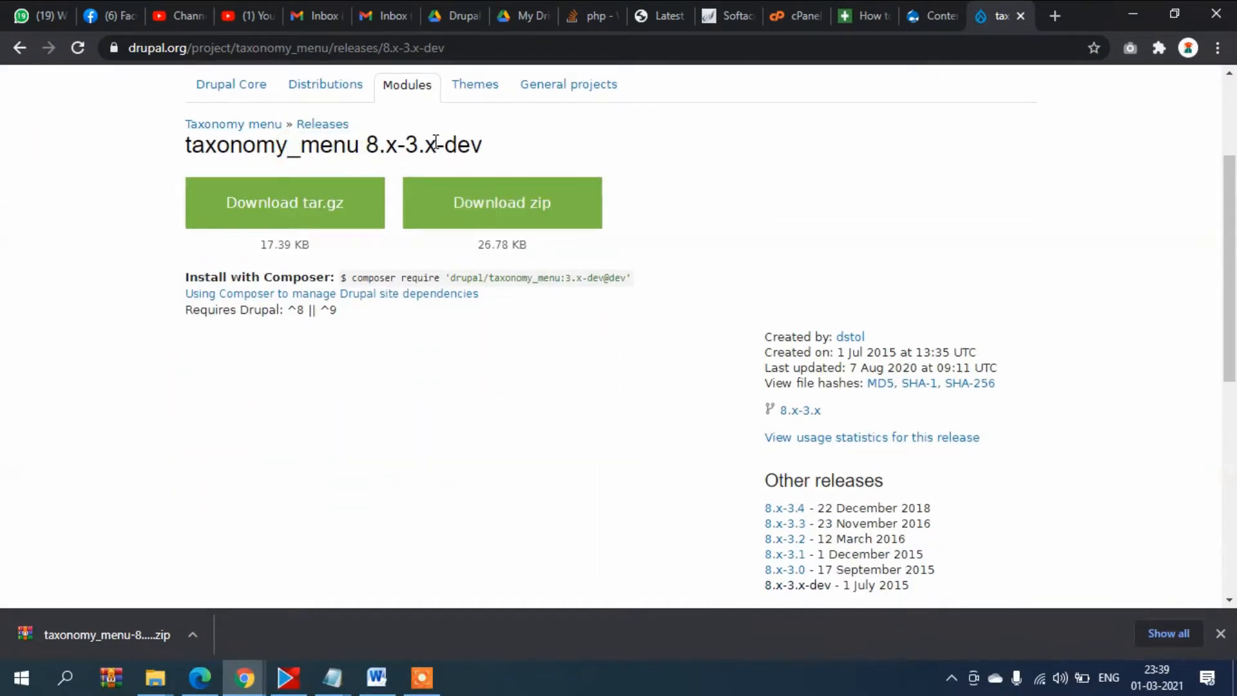
drag(436, 142, 489, 138)
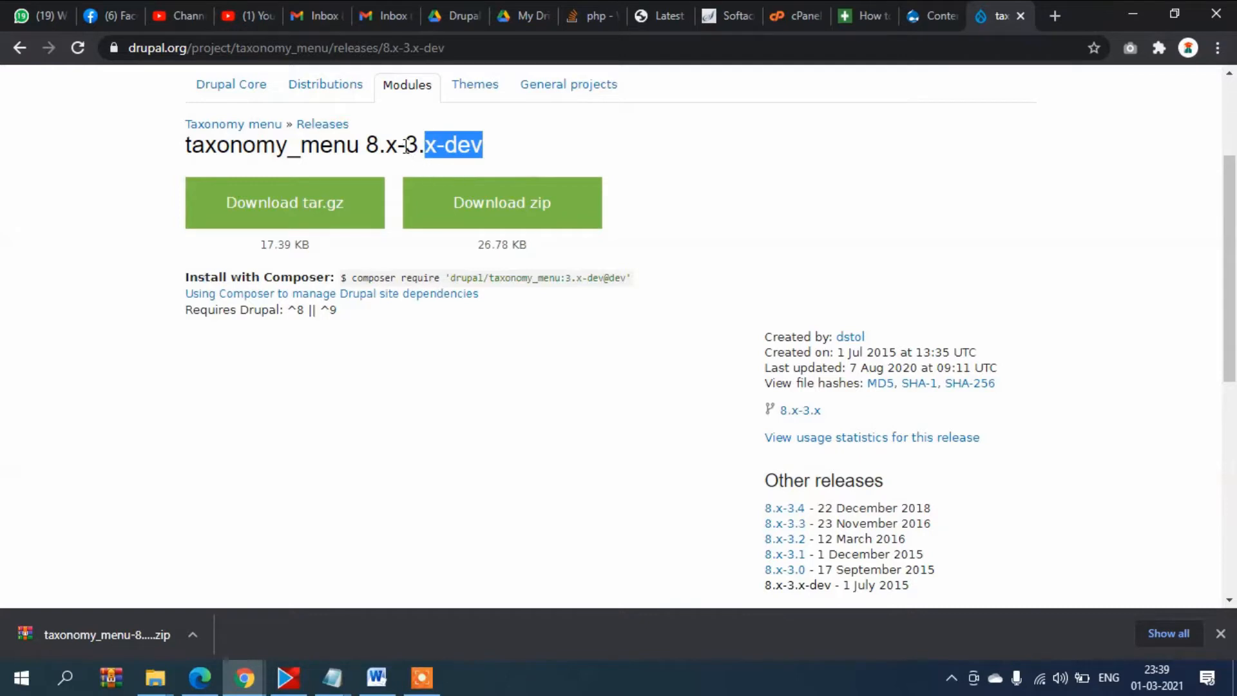
drag(406, 145, 494, 141)
click(495, 141)
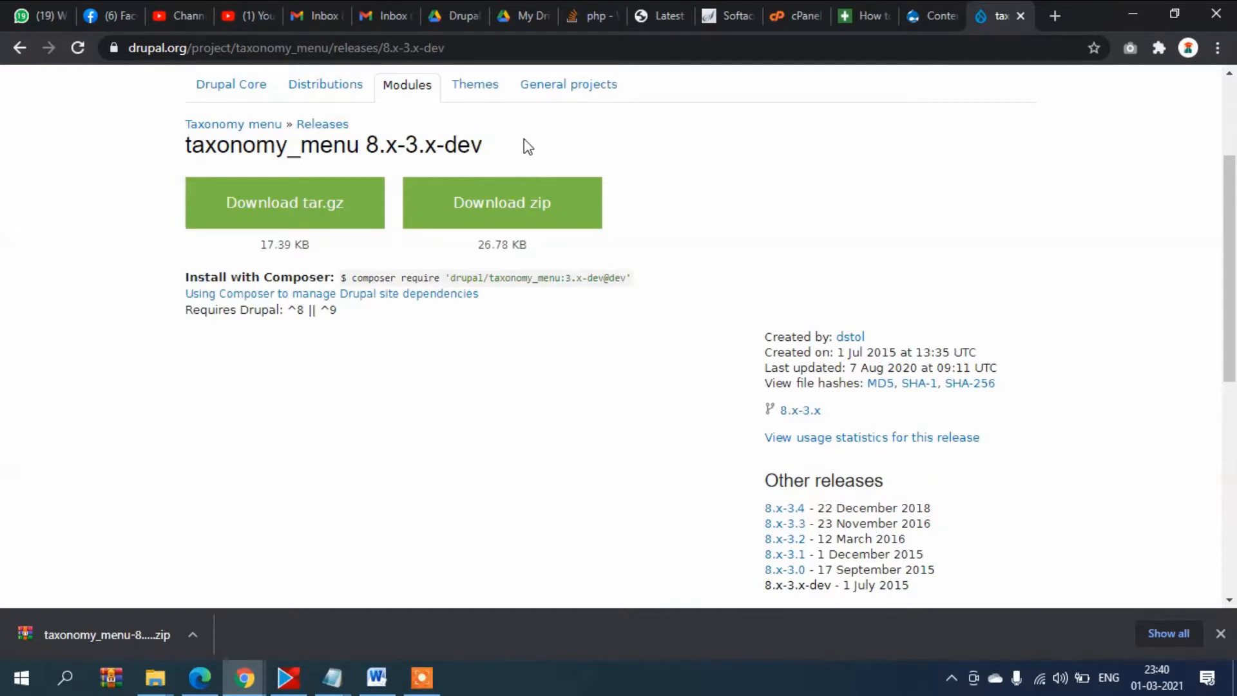
Return to the Taxonomy menu project page and examine the required Drupal versions and the Drupal 9 compatibility note
click(19, 48)
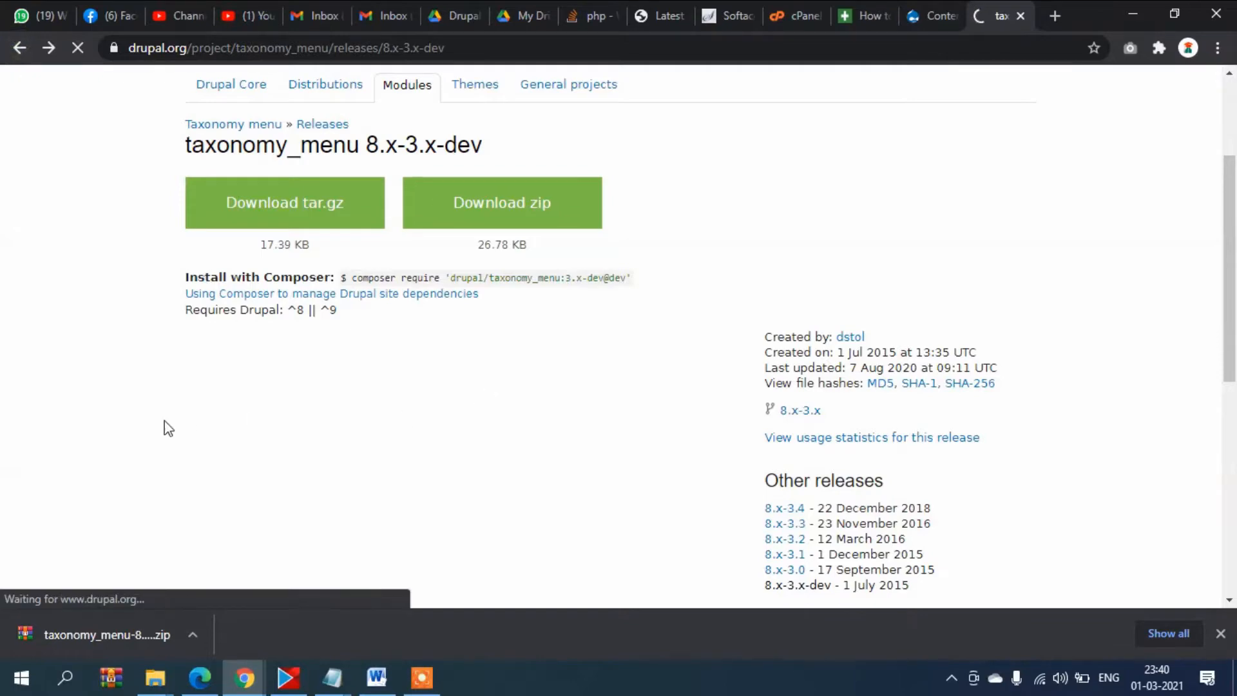
scroll(140, 431, down, 3)
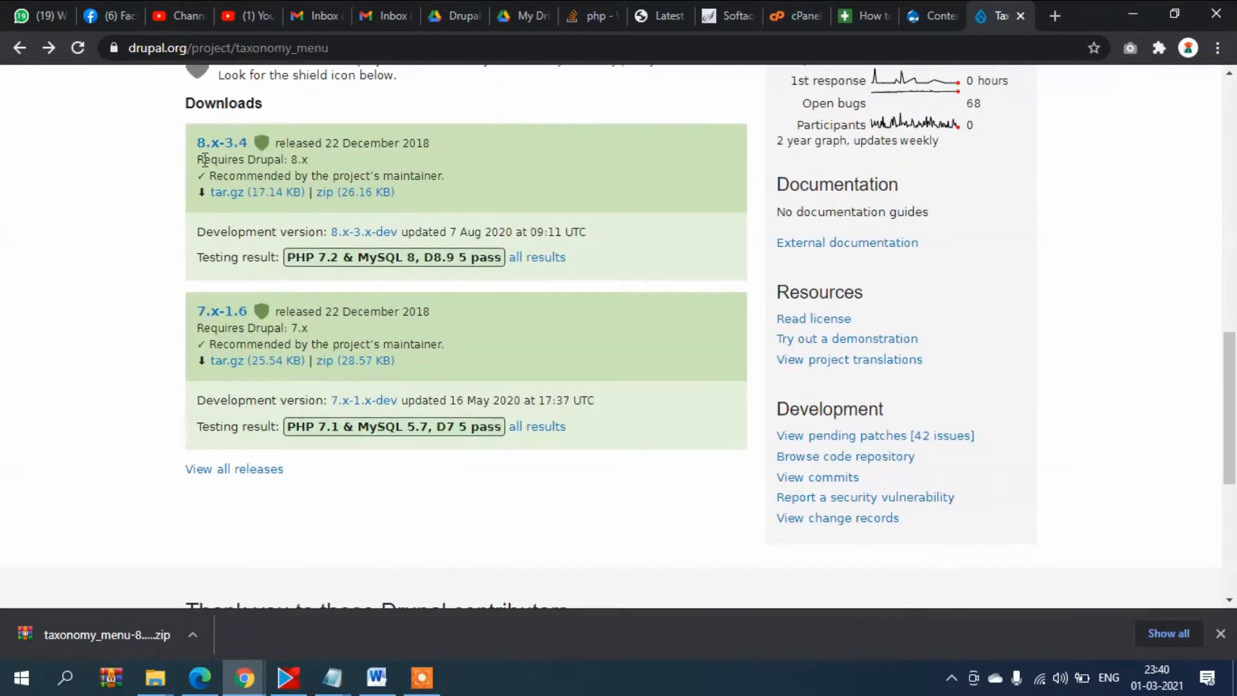
drag(203, 160, 297, 159)
click(331, 156)
scroll(127, 315, down, 1)
scroll(57, 293, up, 3)
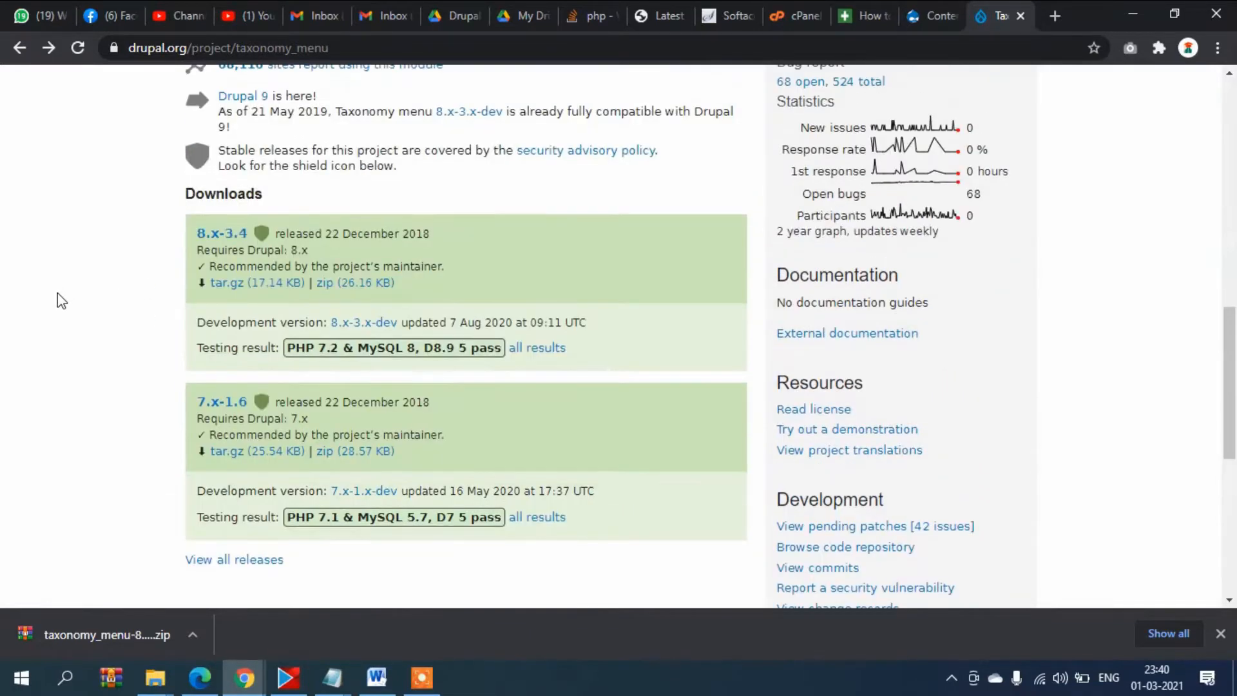
scroll(57, 293, up, 1)
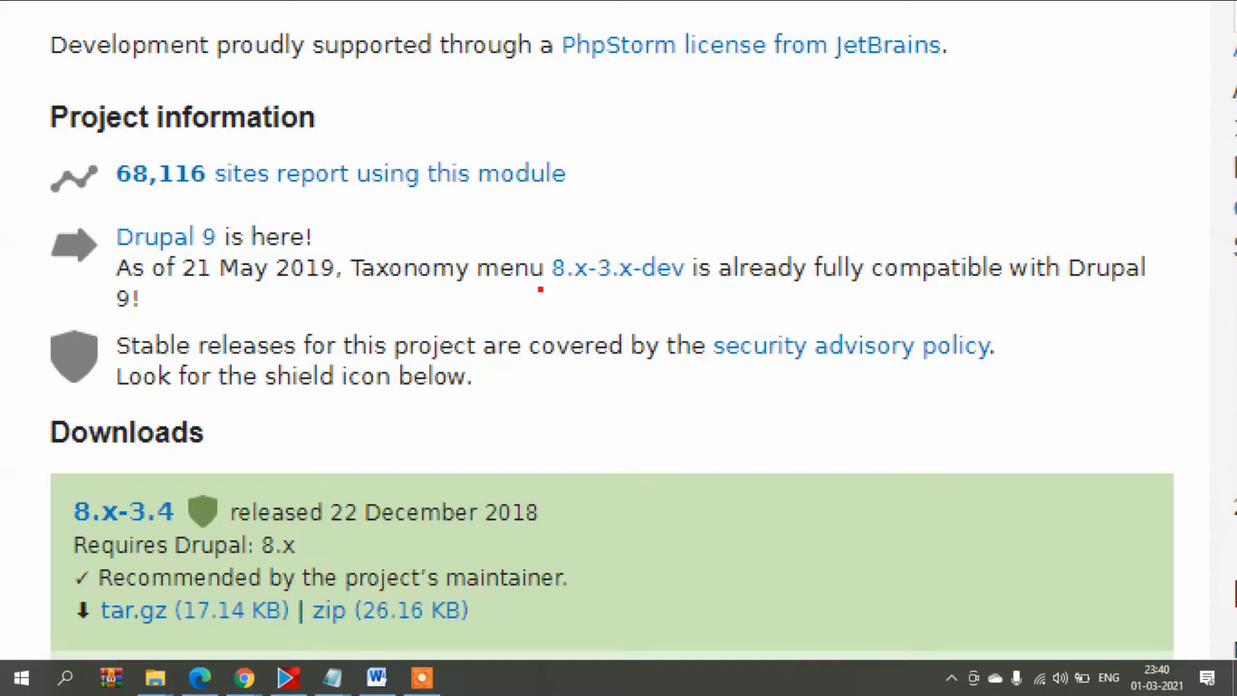
drag(540, 289, 675, 291)
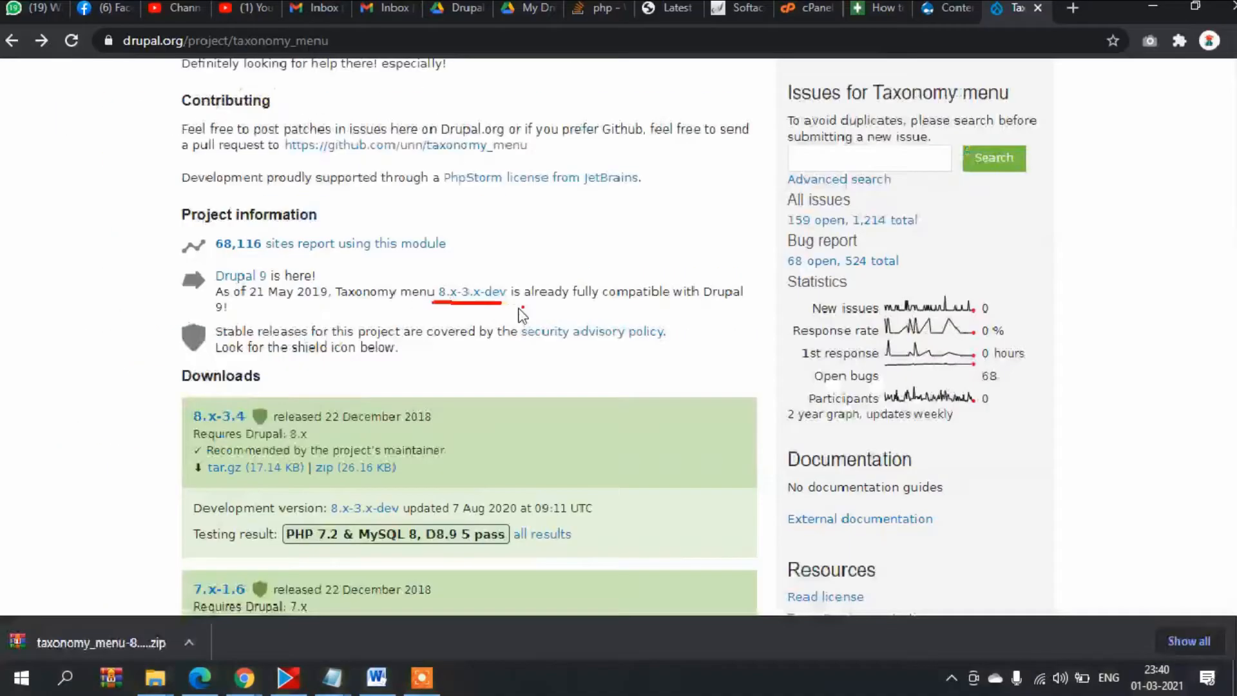
Open the 8.x-3.x-dev release compatible with Drupal 9 and copy the link address of its zip download
click(482, 298)
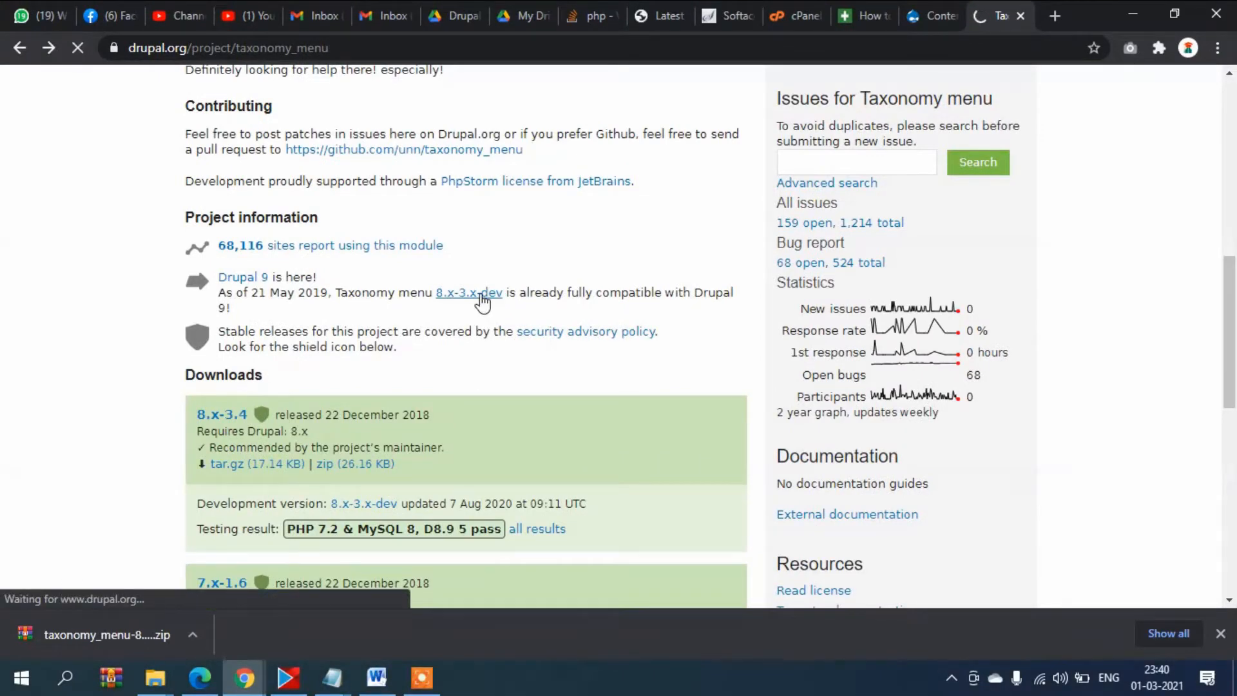
scroll(588, 262, down, 3)
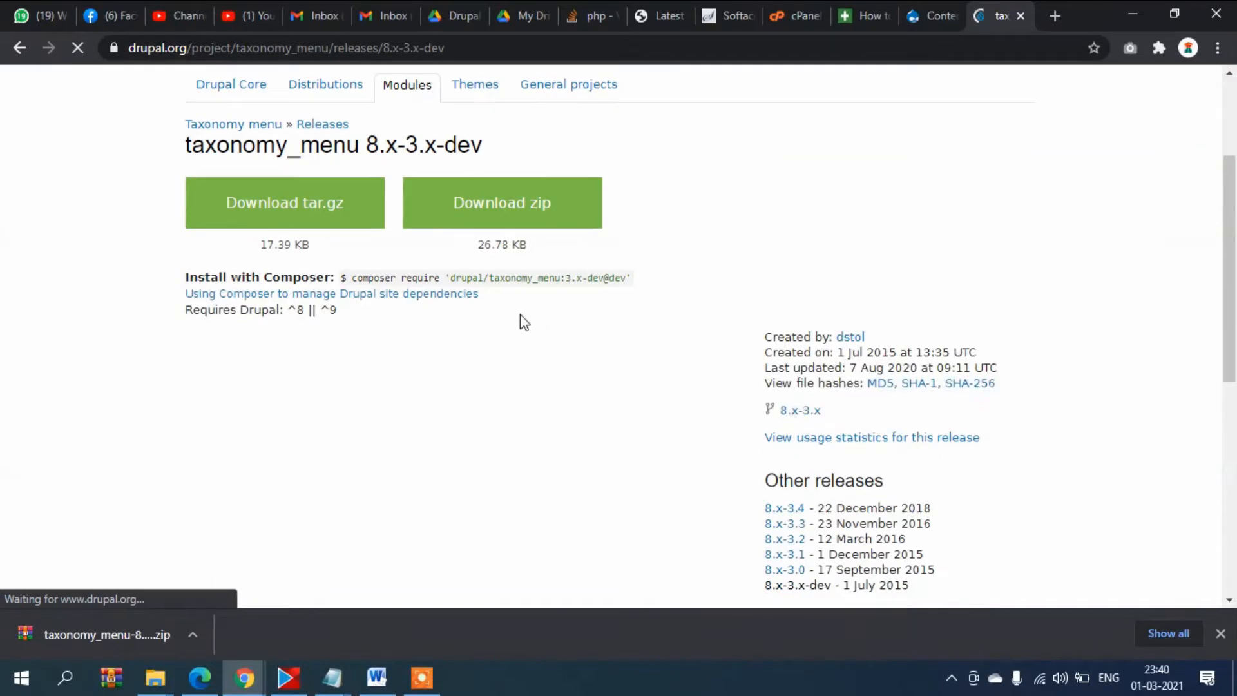
right_click(483, 207)
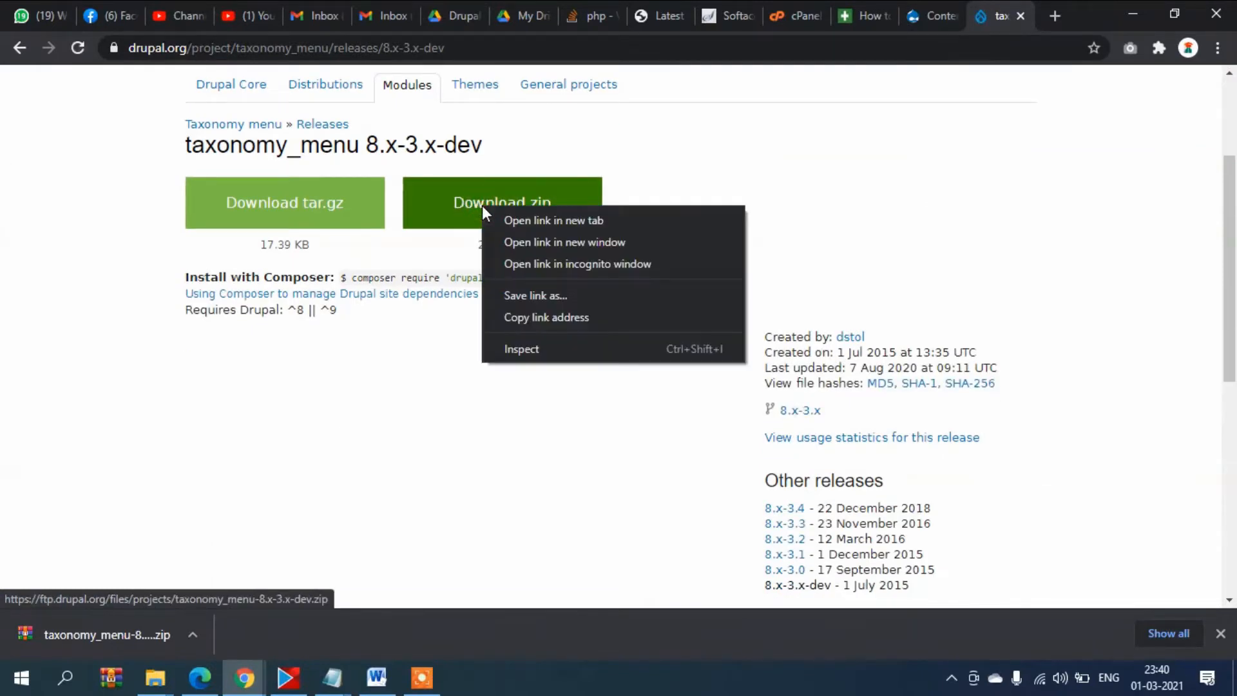
click(551, 317)
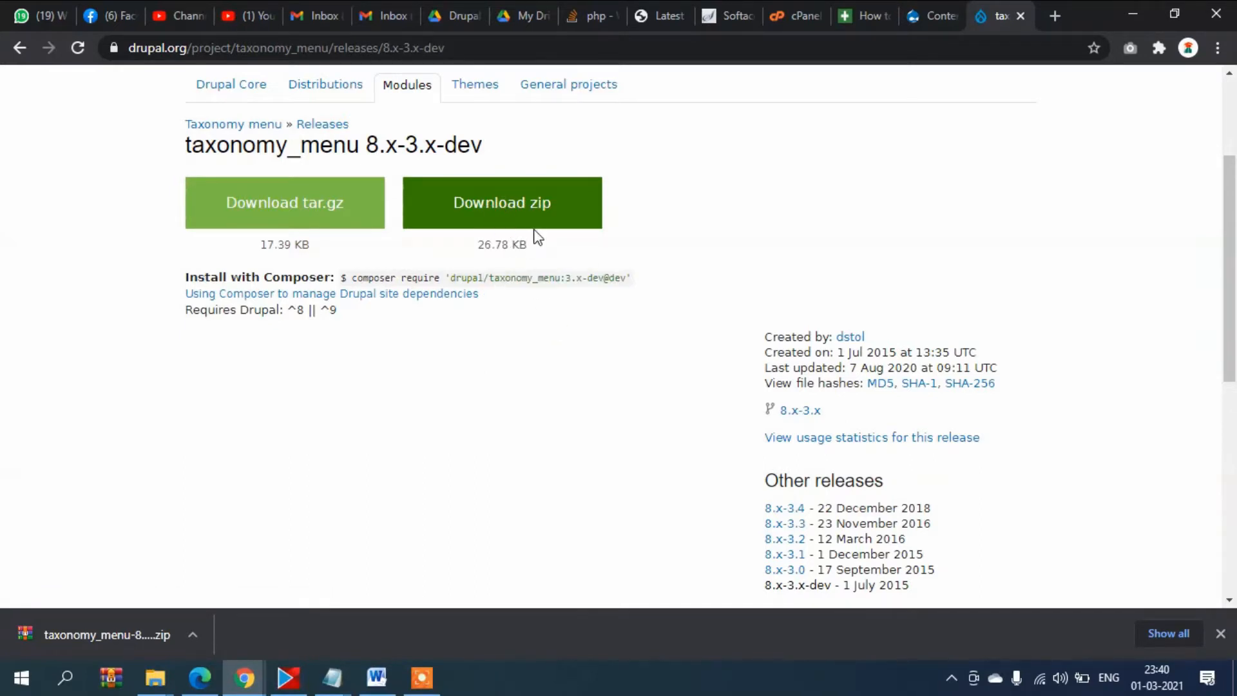
right_click(495, 209)
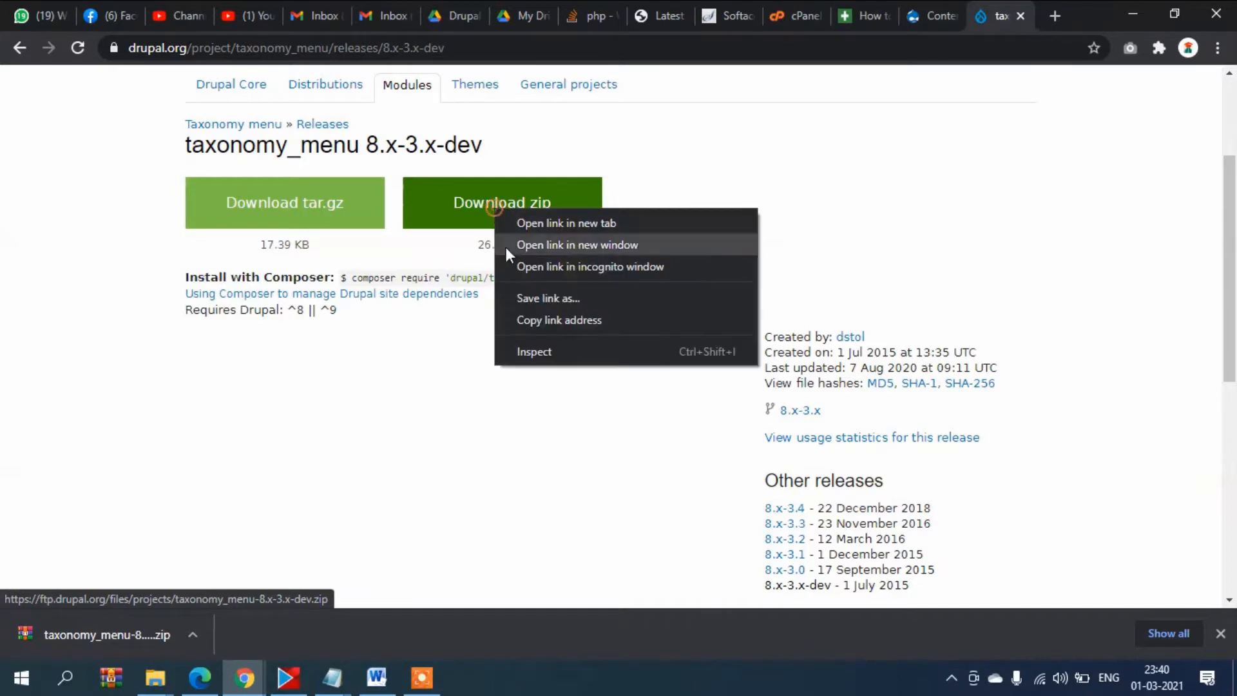
click(547, 320)
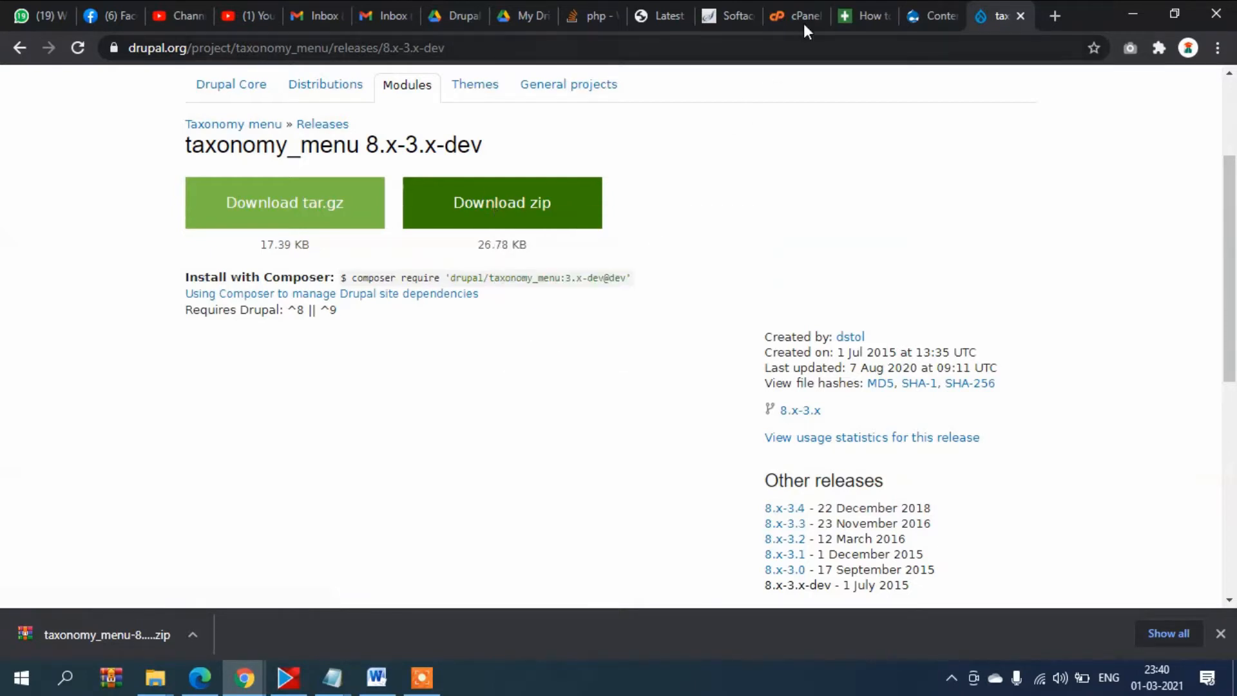
Return to the Drupal site administration and open the form for installing a new module under Extend
click(935, 11)
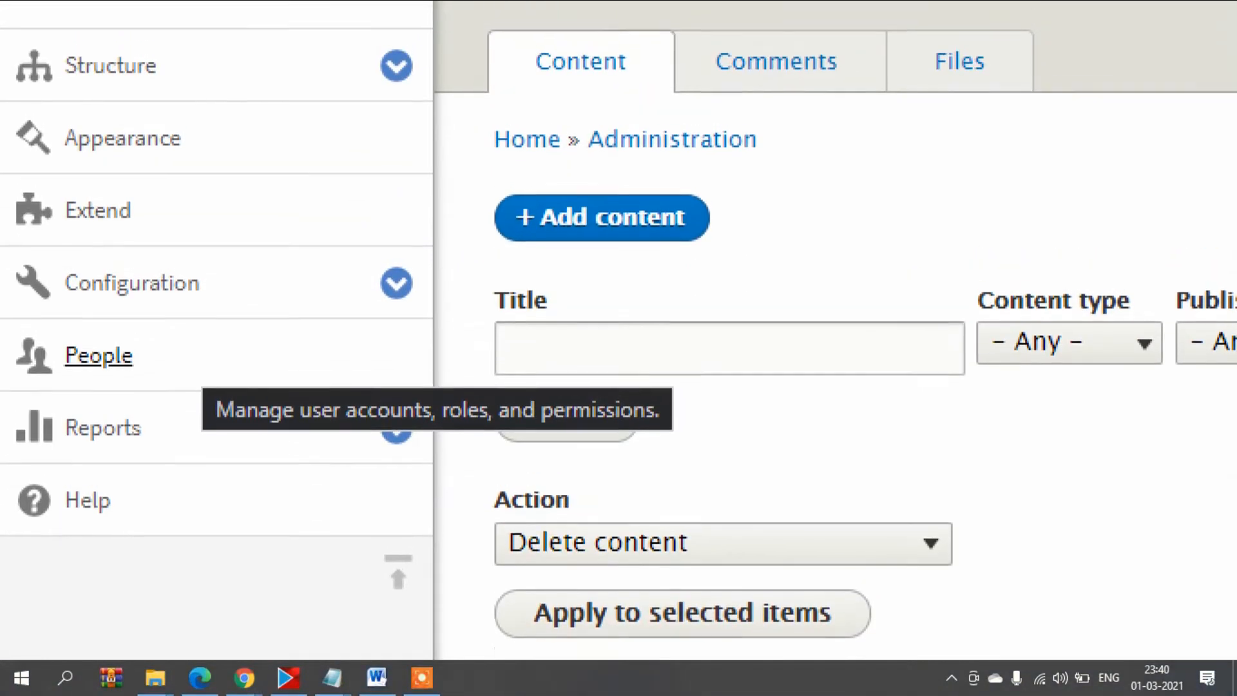
click(60, 286)
drag(137, 240, 232, 238)
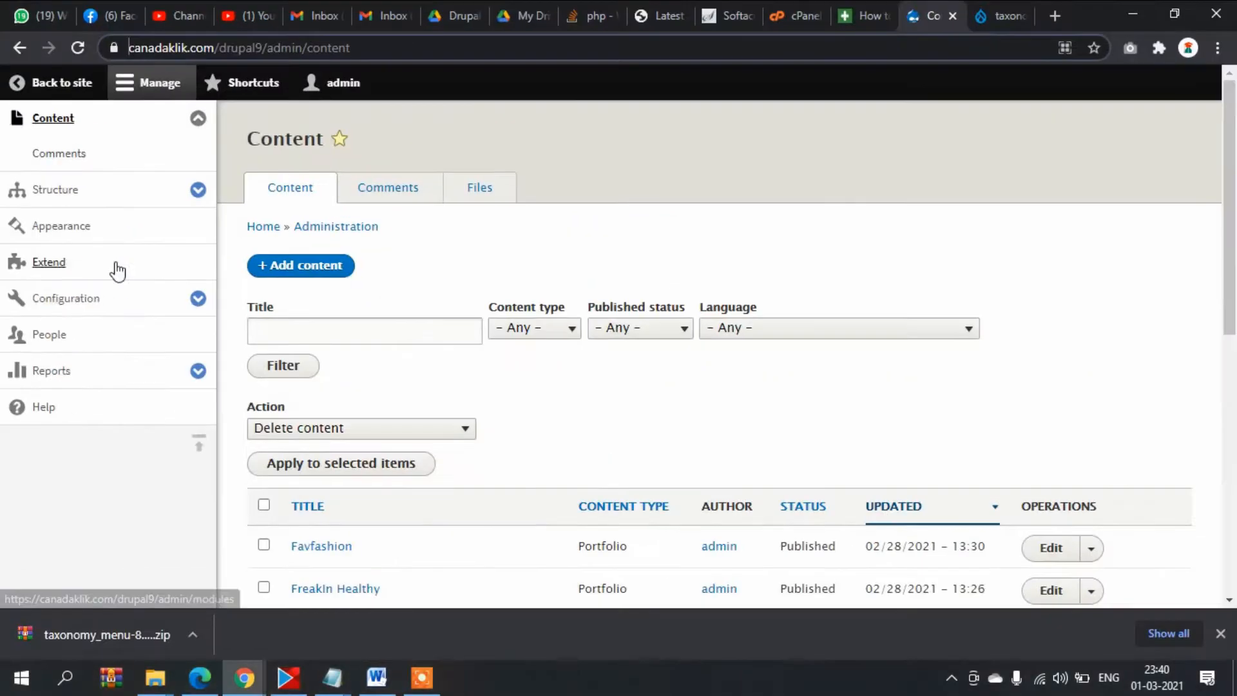
click(115, 240)
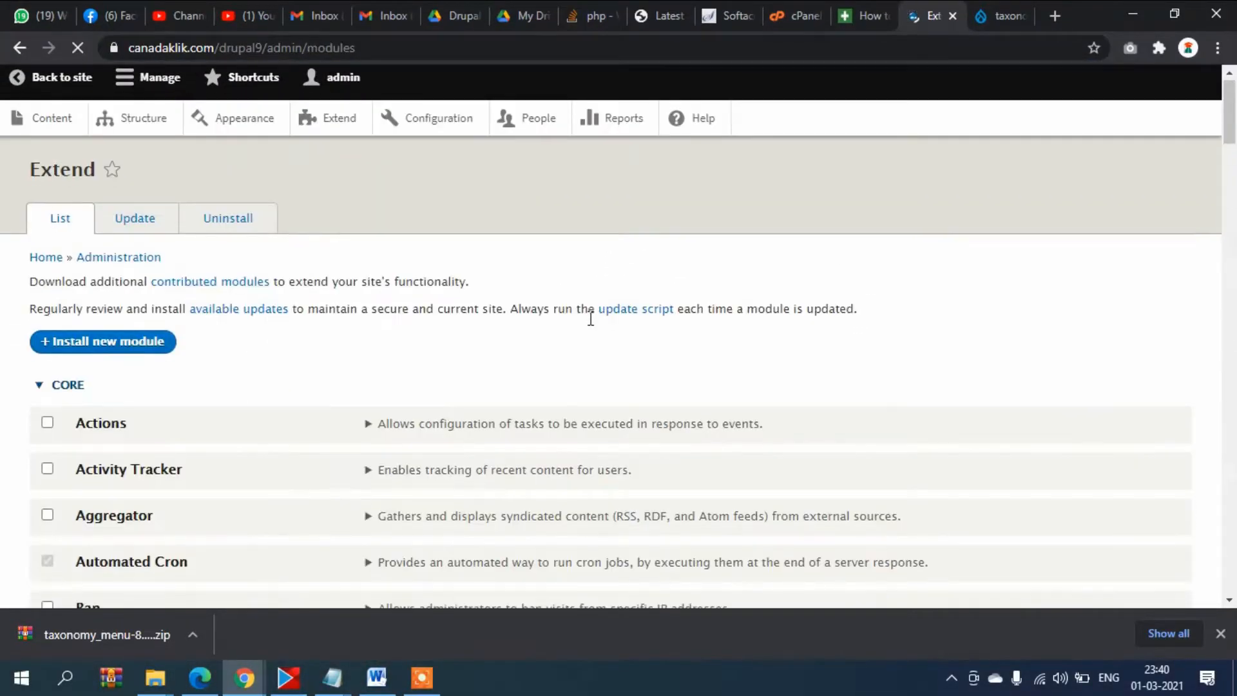
scroll(593, 325, down, 3)
scroll(592, 325, up, 3)
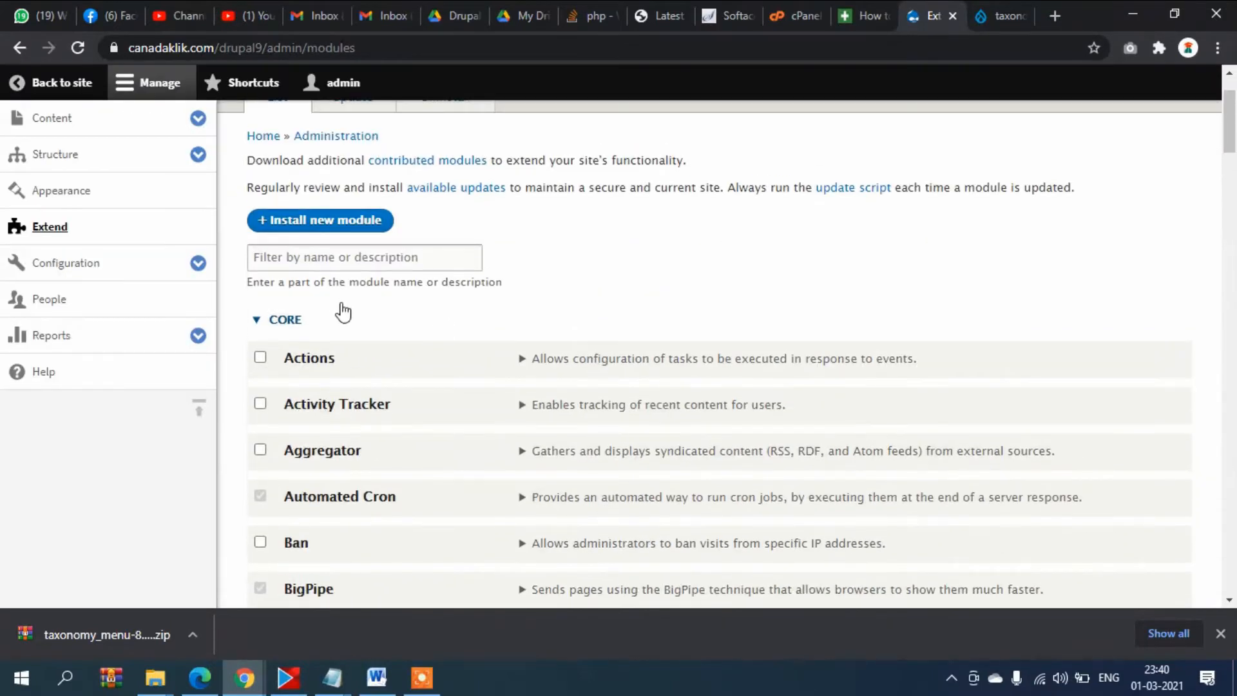
click(329, 224)
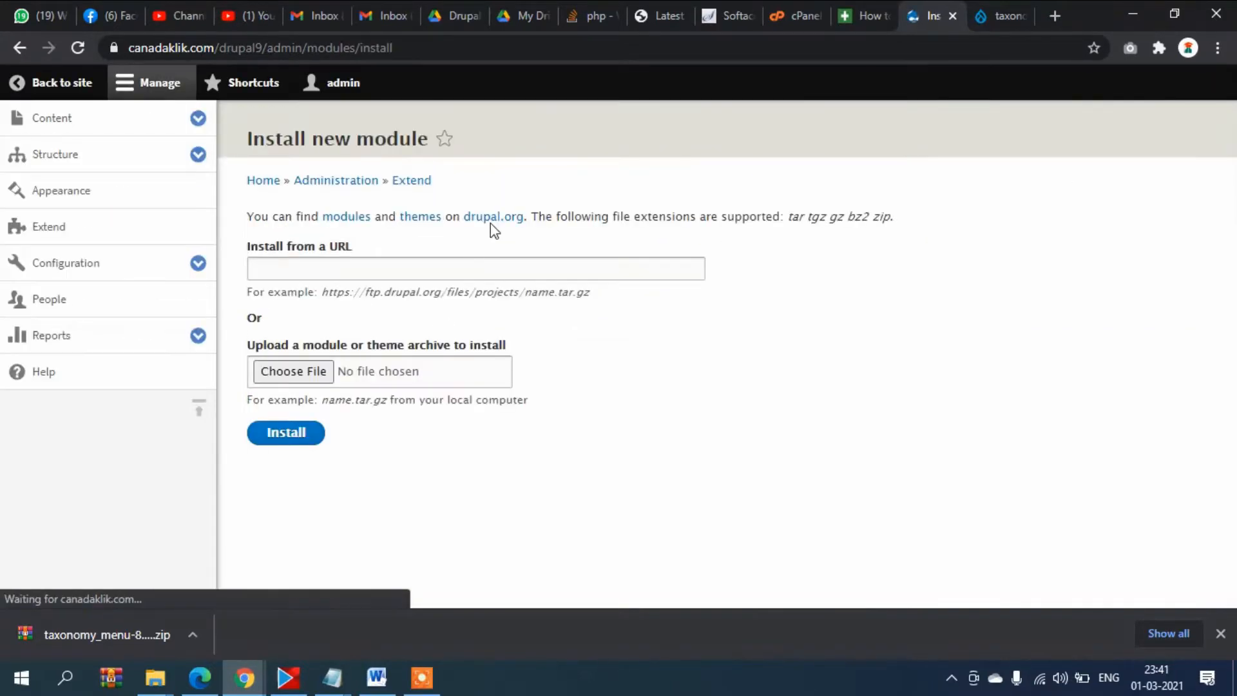
right_click(311, 270)
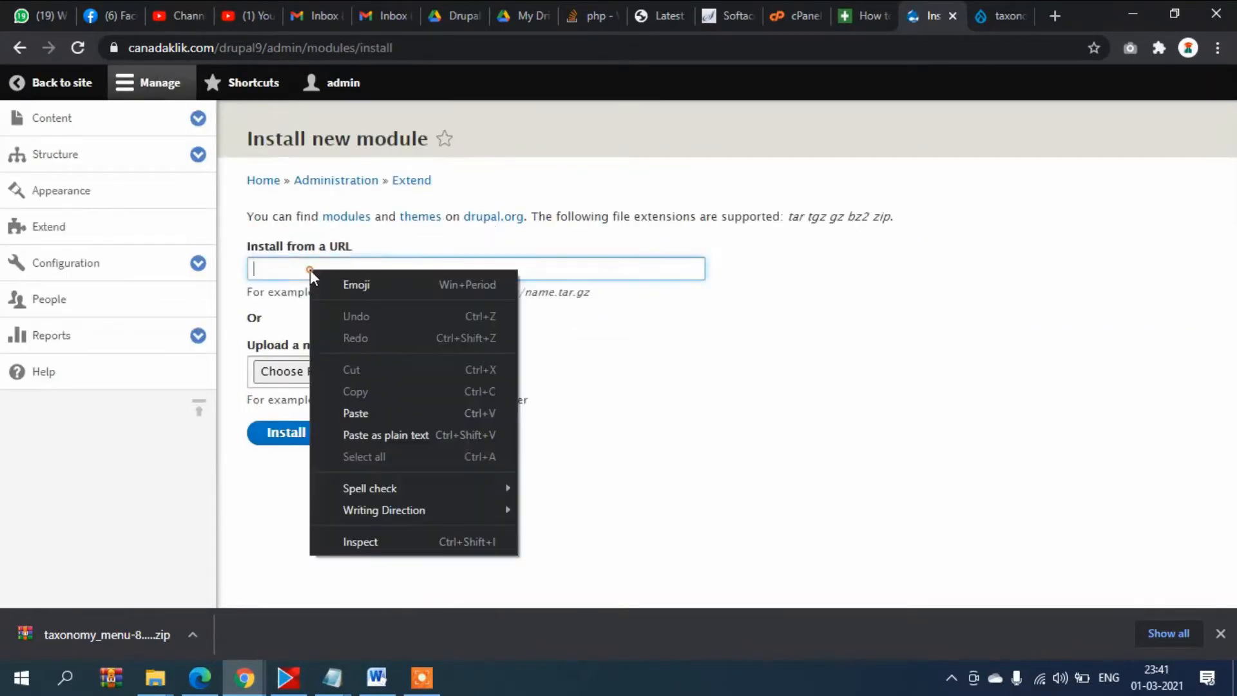
click(370, 410)
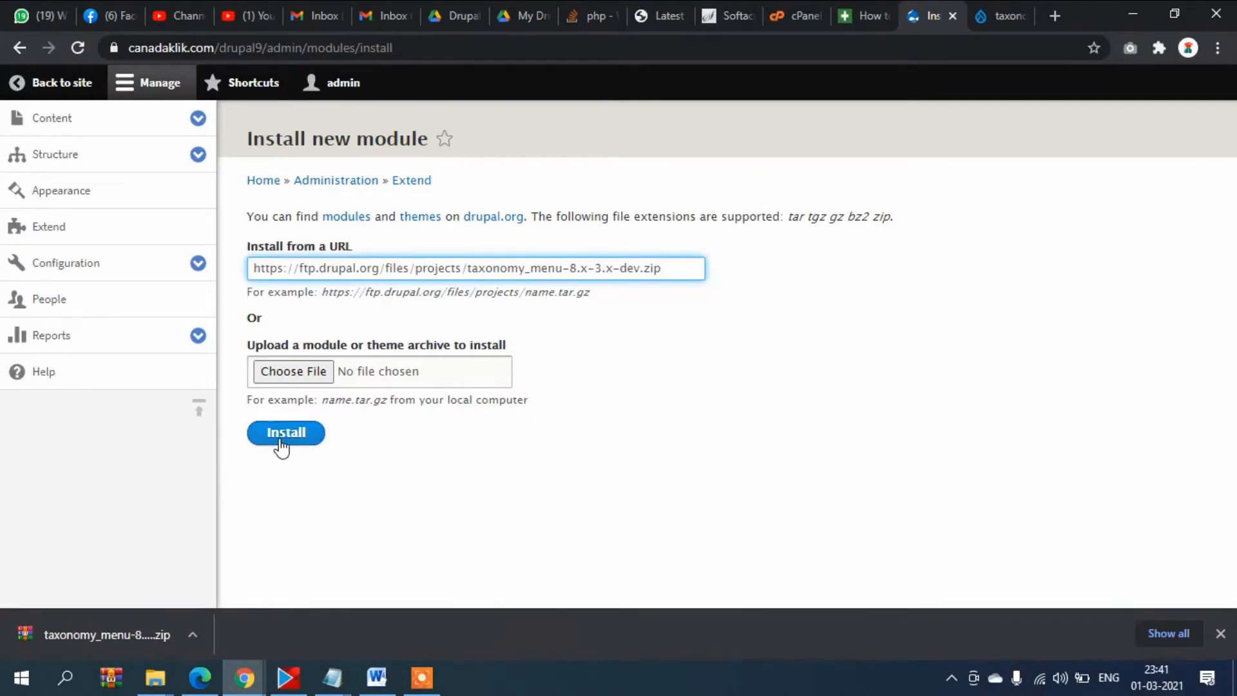
click(284, 433)
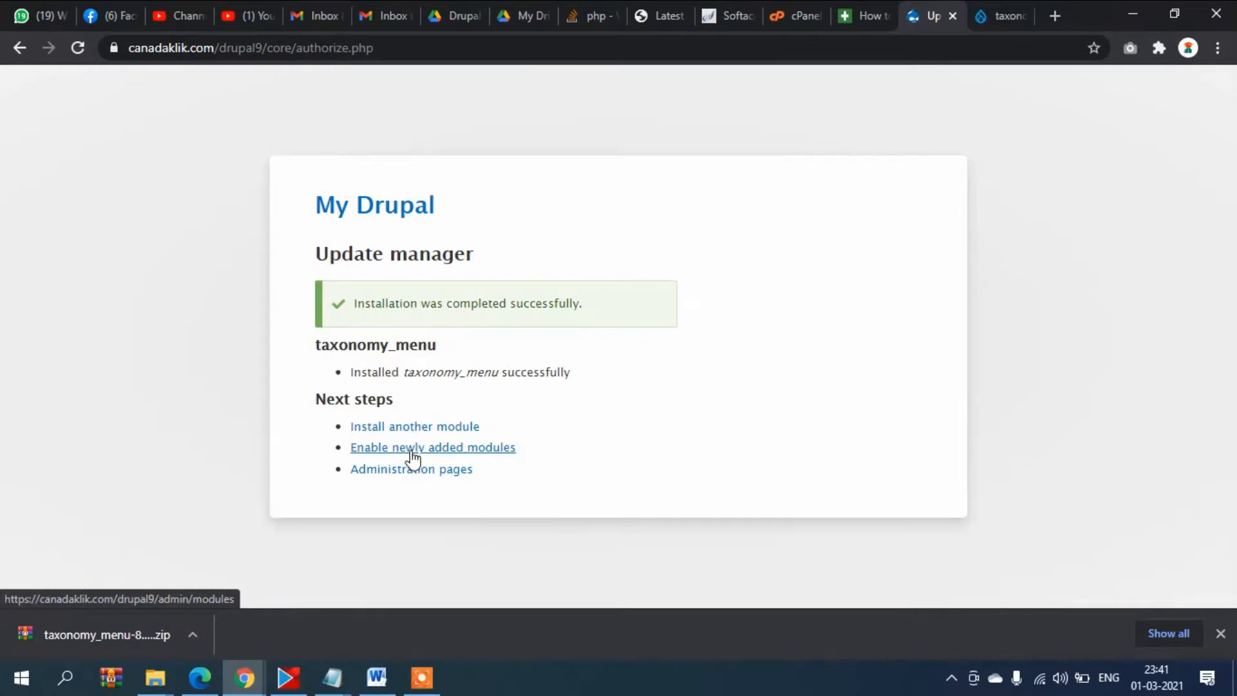
Enable the newly added Taxonomy Menu module from the site's module list
click(505, 453)
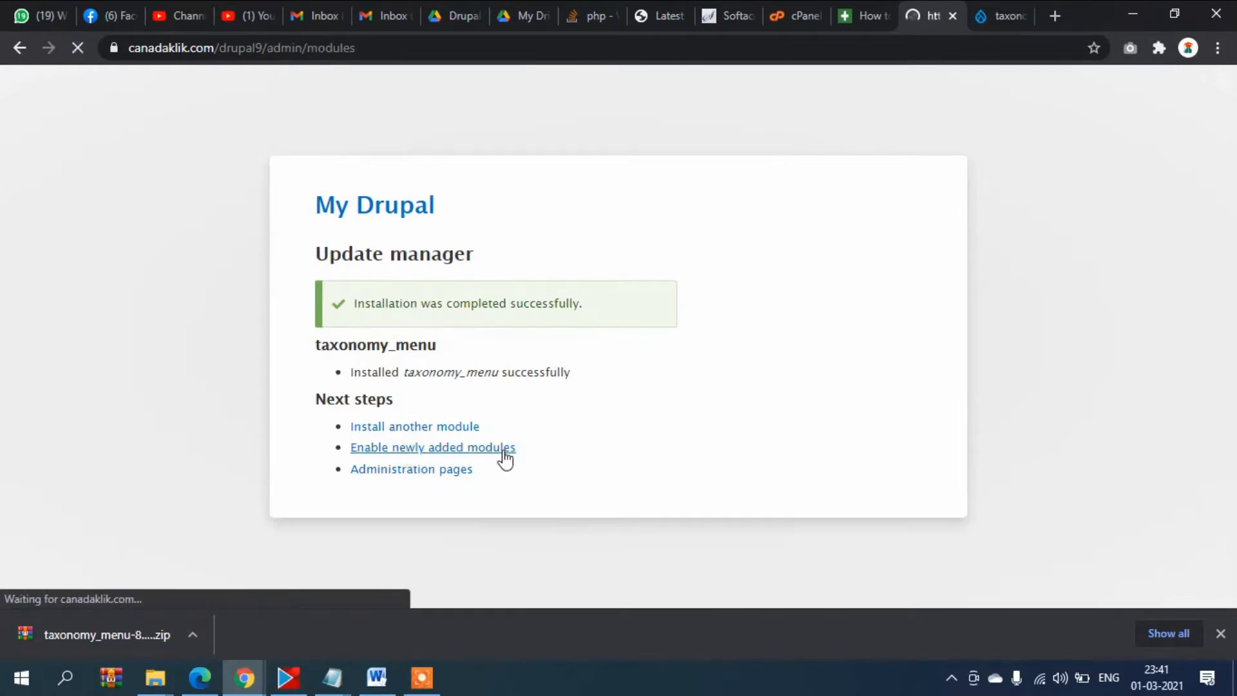
scroll(506, 459, down, 15)
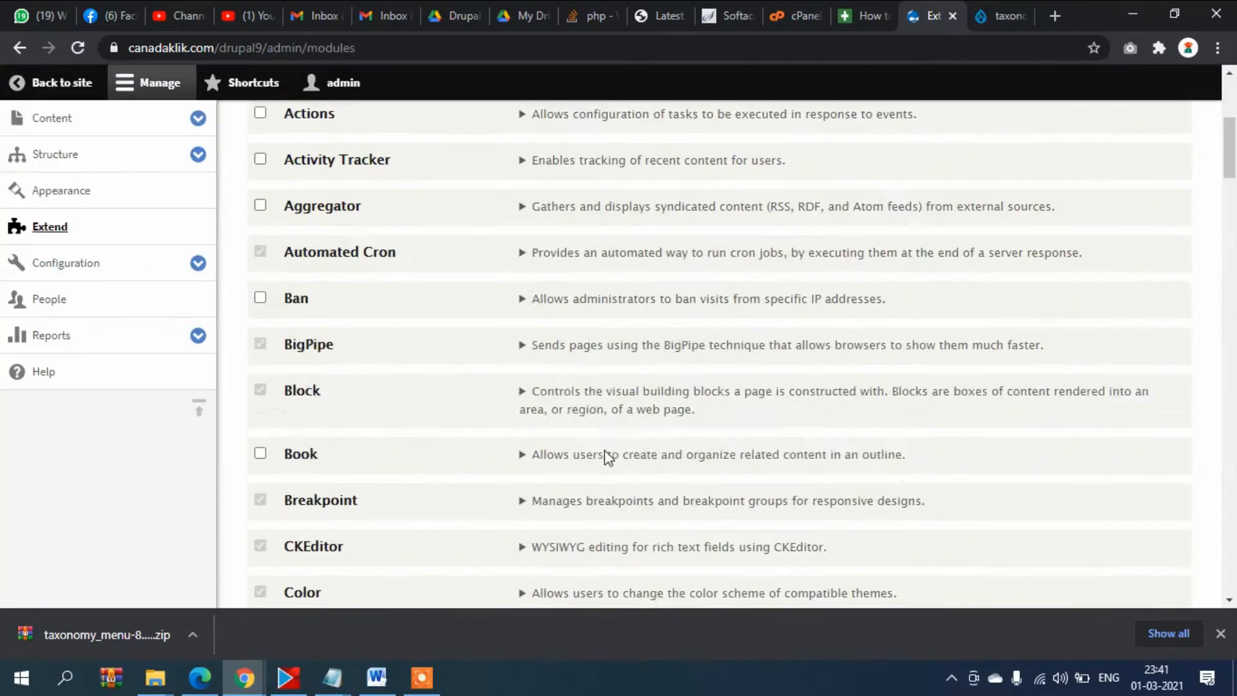
scroll(571, 412, down, 15)
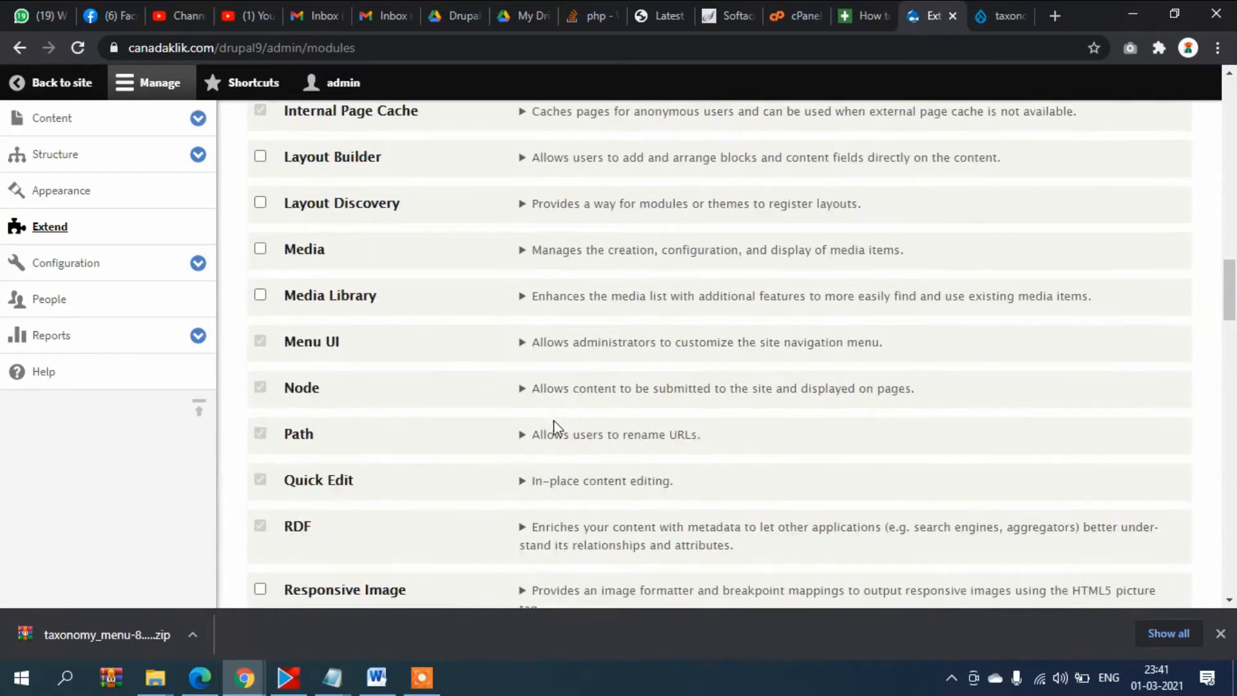
scroll(547, 427, down, 12)
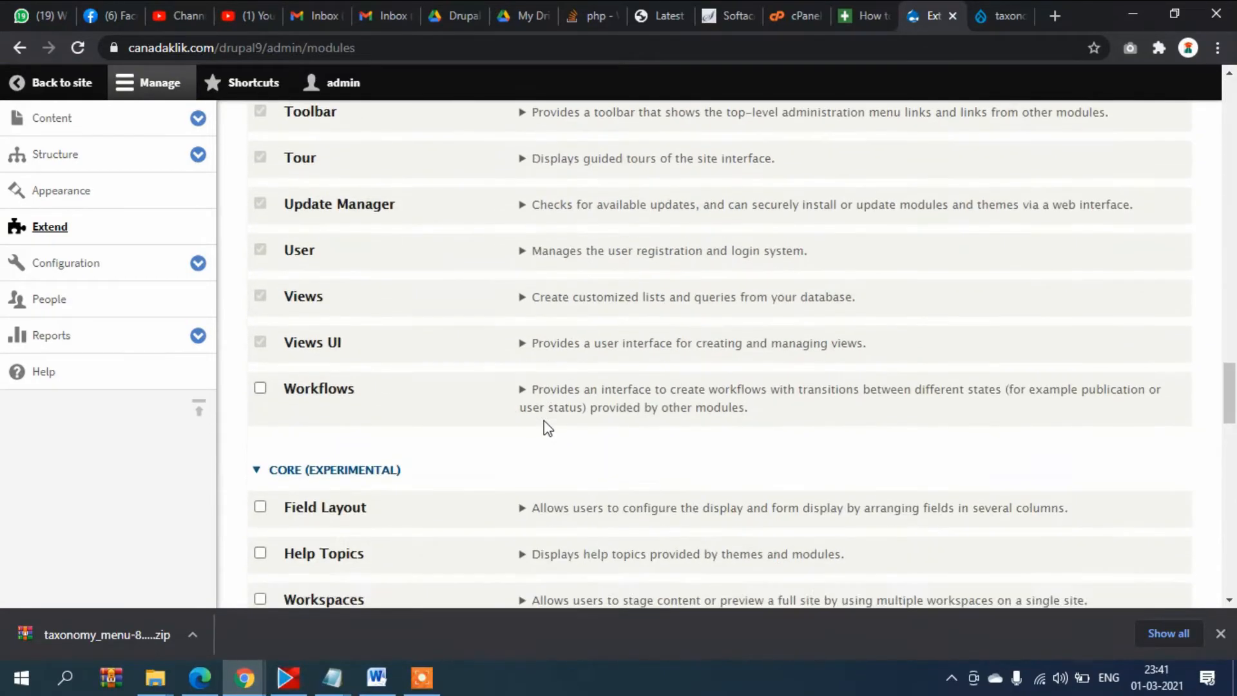
scroll(547, 427, down, 8)
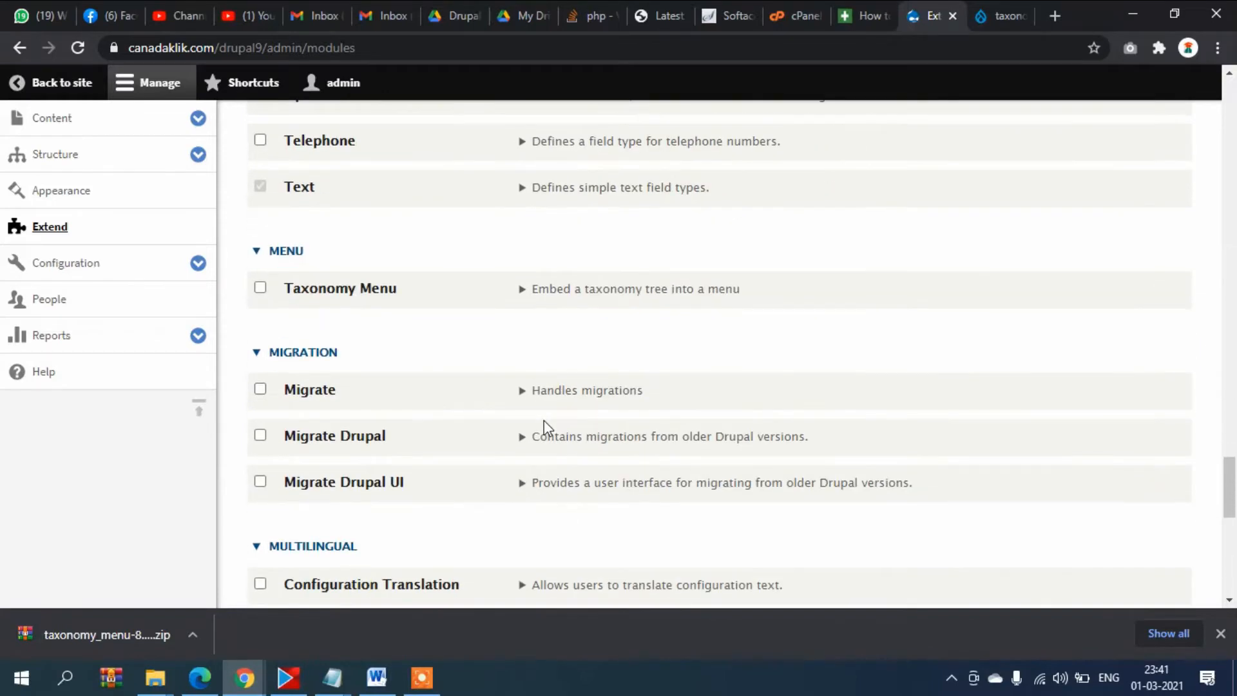
scroll(503, 393, up, 2)
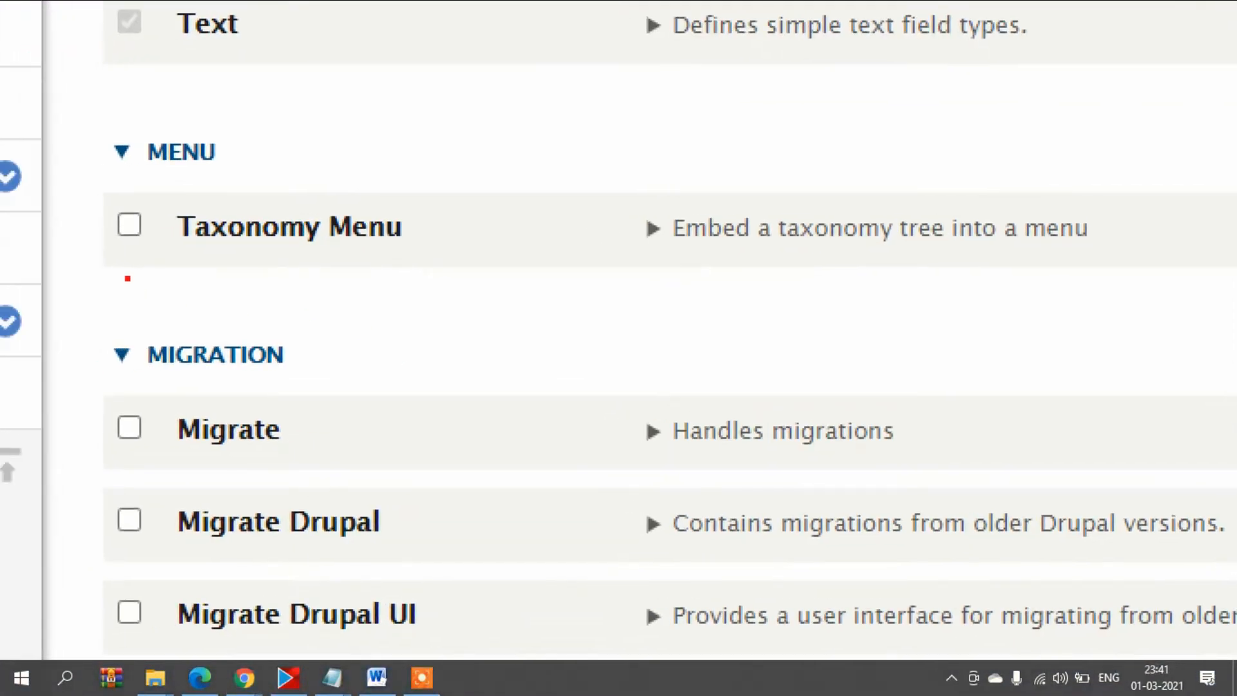
drag(119, 265, 1236, 261)
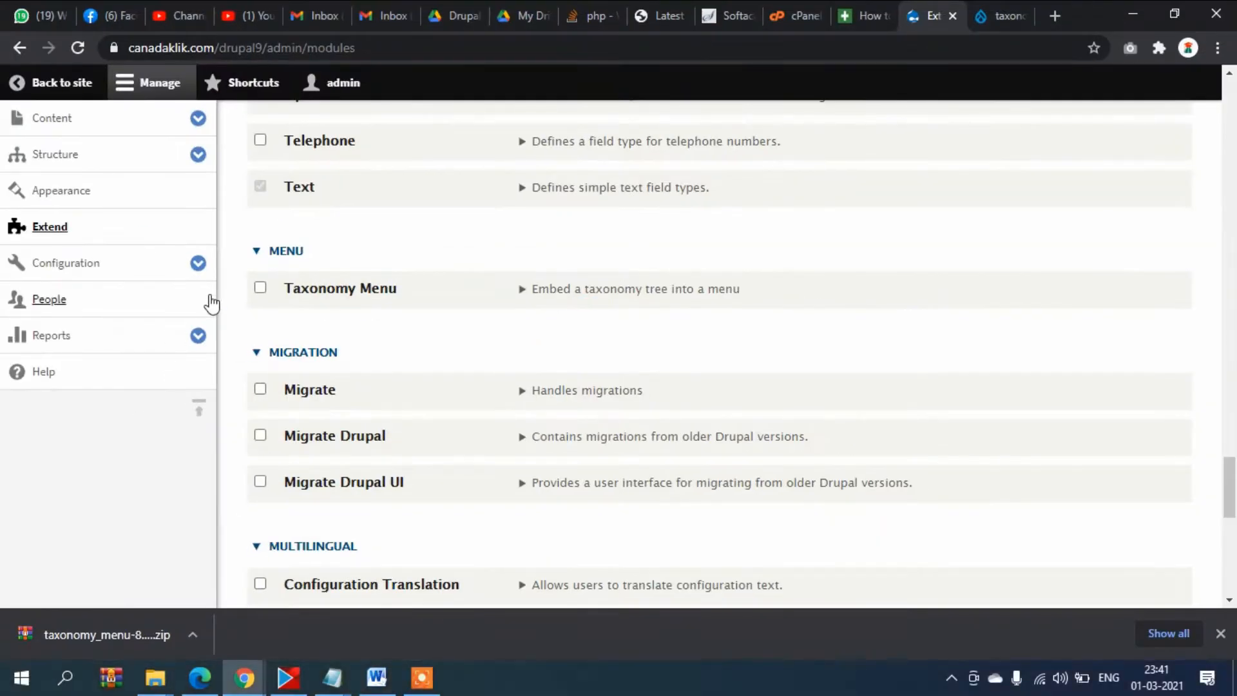
click(126, 225)
scroll(274, 348, down, 15)
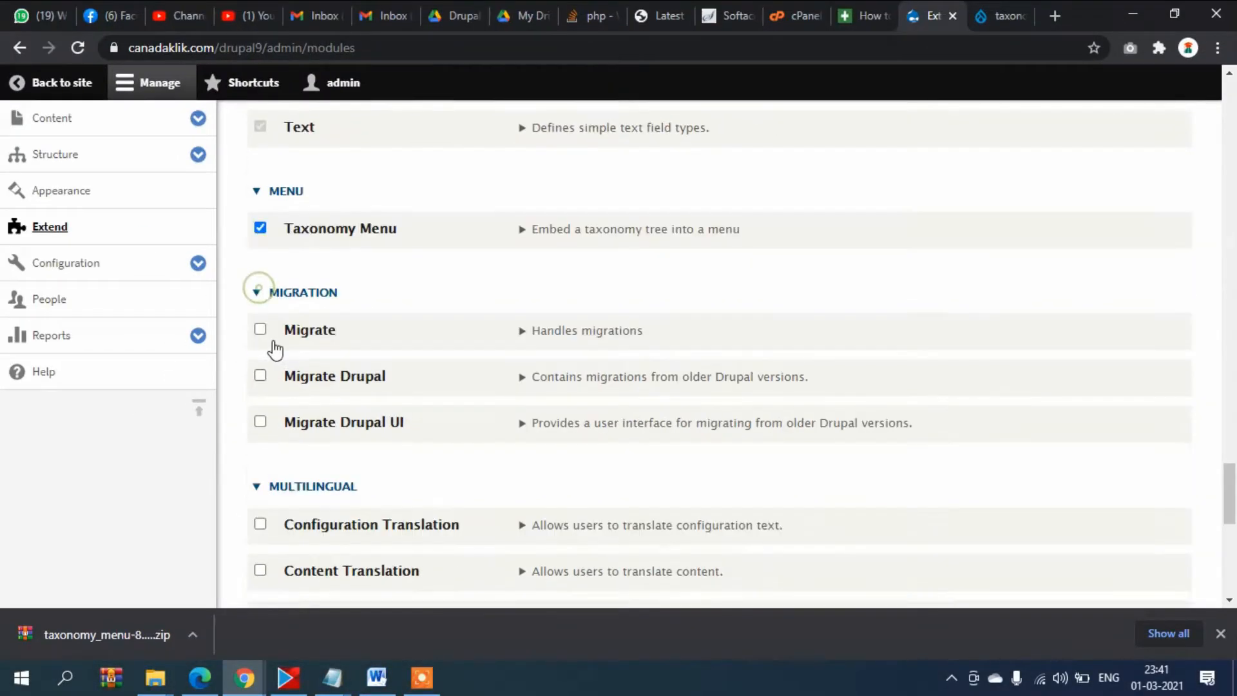
click(281, 522)
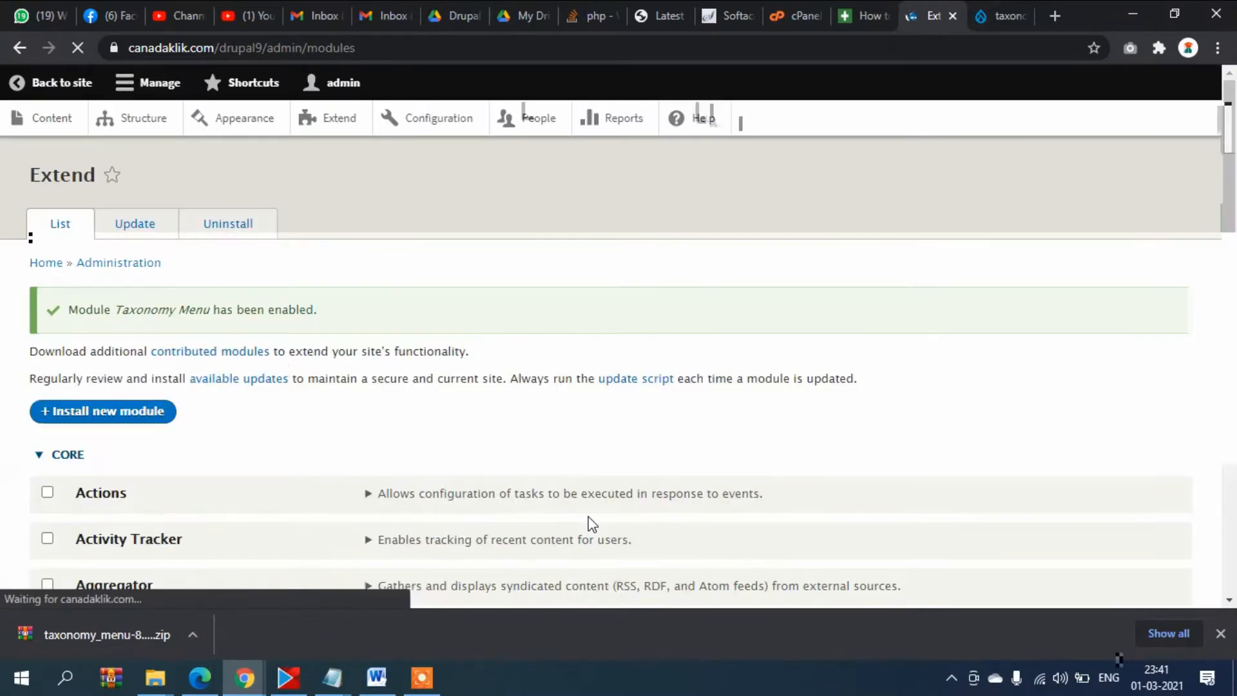
scroll(508, 475, down, 3)
scroll(472, 395, up, 3)
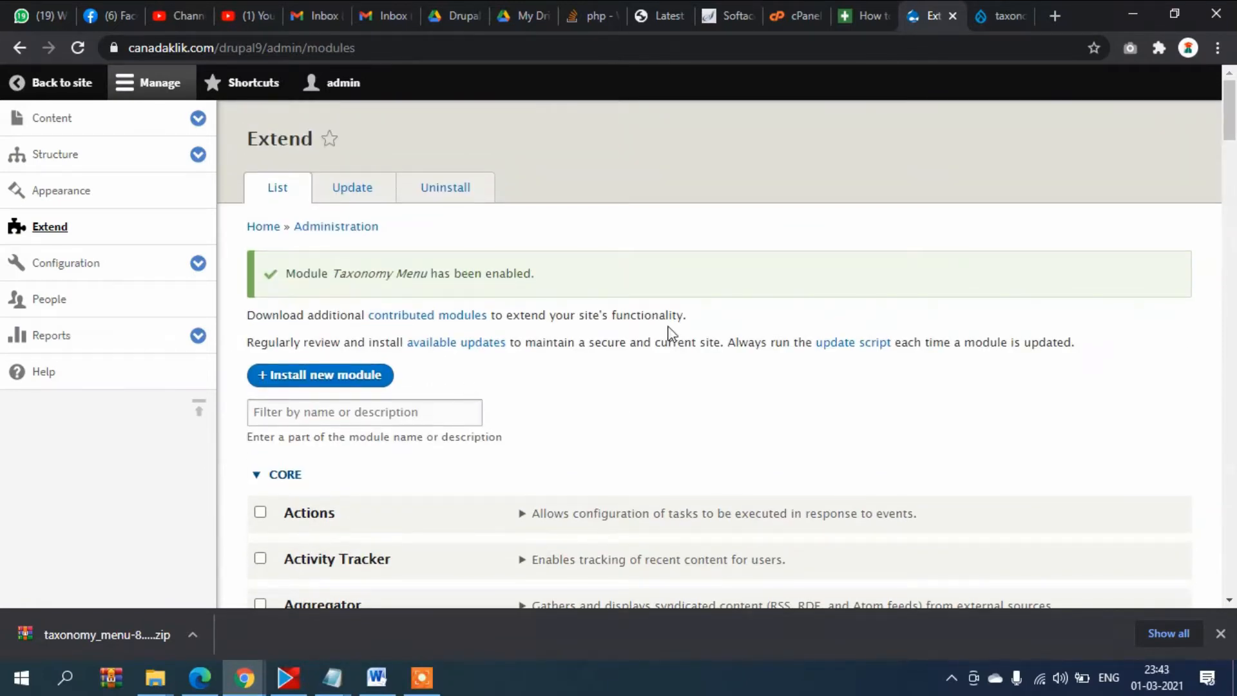
Open the form for adding a new menu in the site's structure administration
click(55, 155)
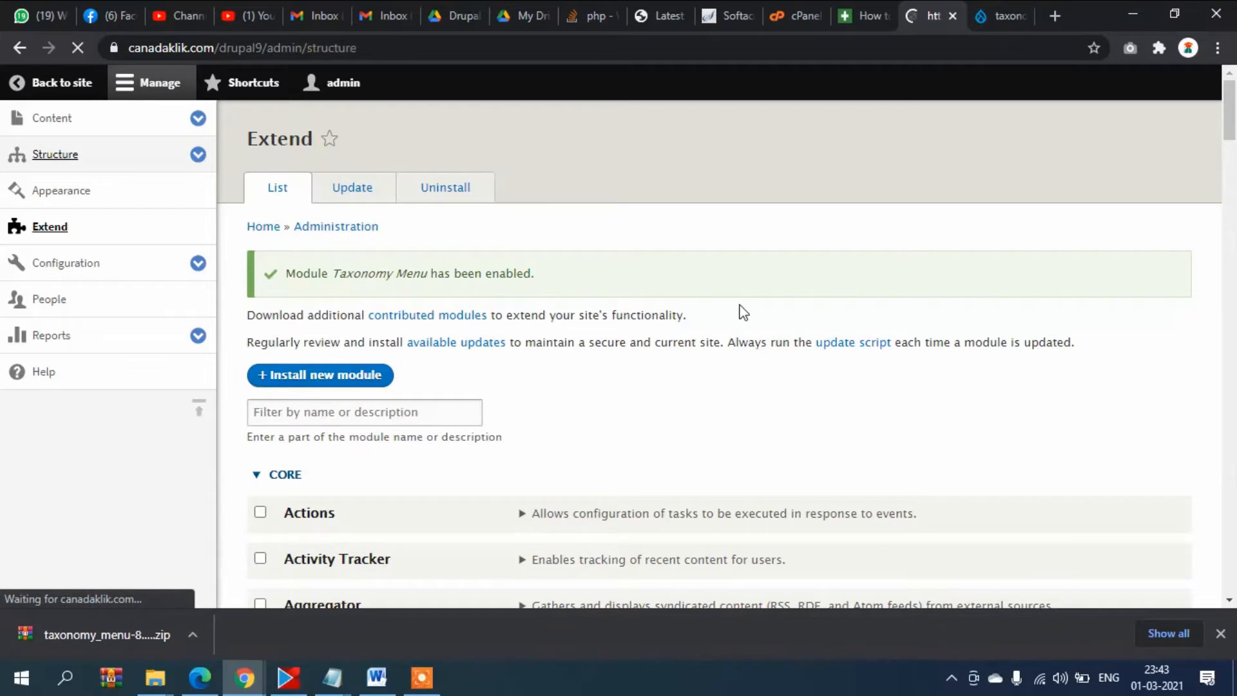
scroll(734, 316, down, 2)
scroll(451, 322, down, 2)
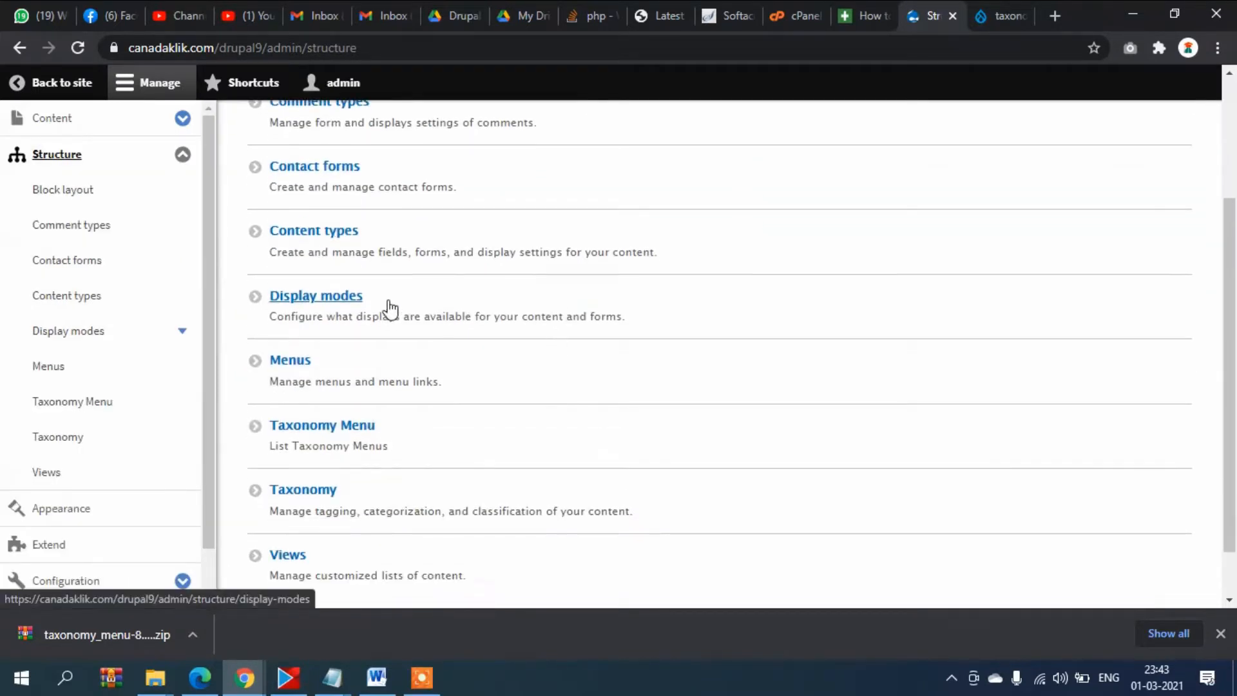
click(289, 300)
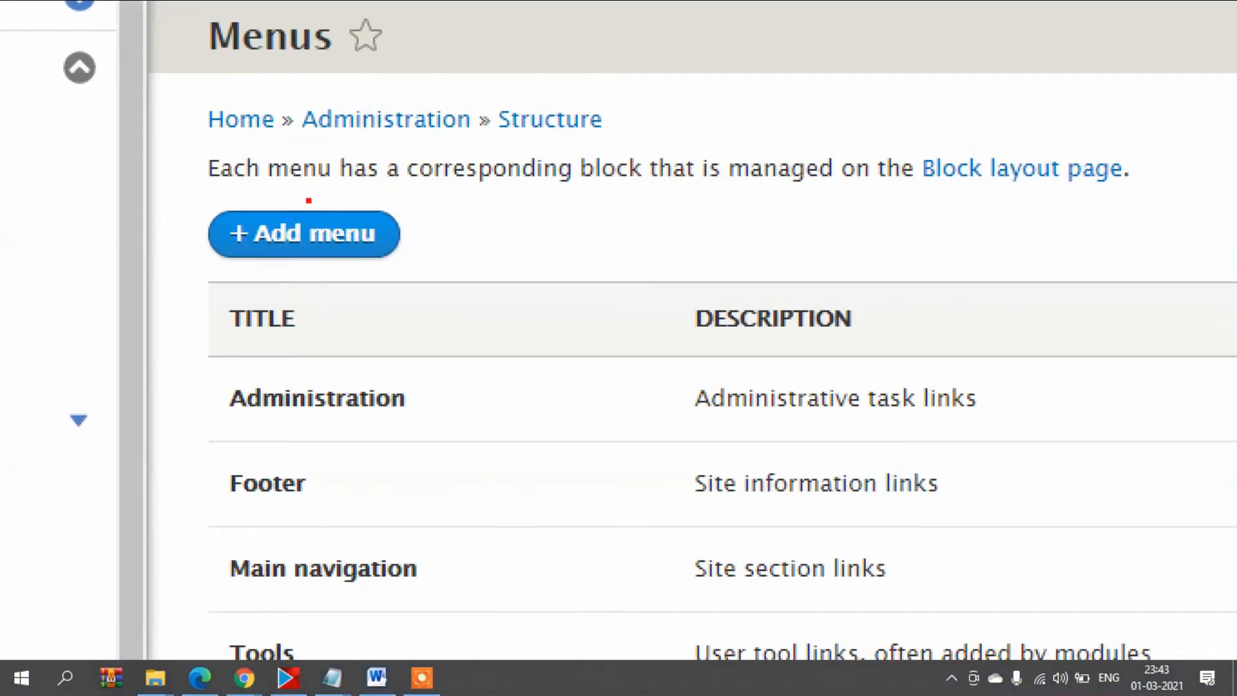
mouse_move(267, 171)
mouse_down()
mouse_move(398, 212)
mouse_move(286, 159)
mouse_up()
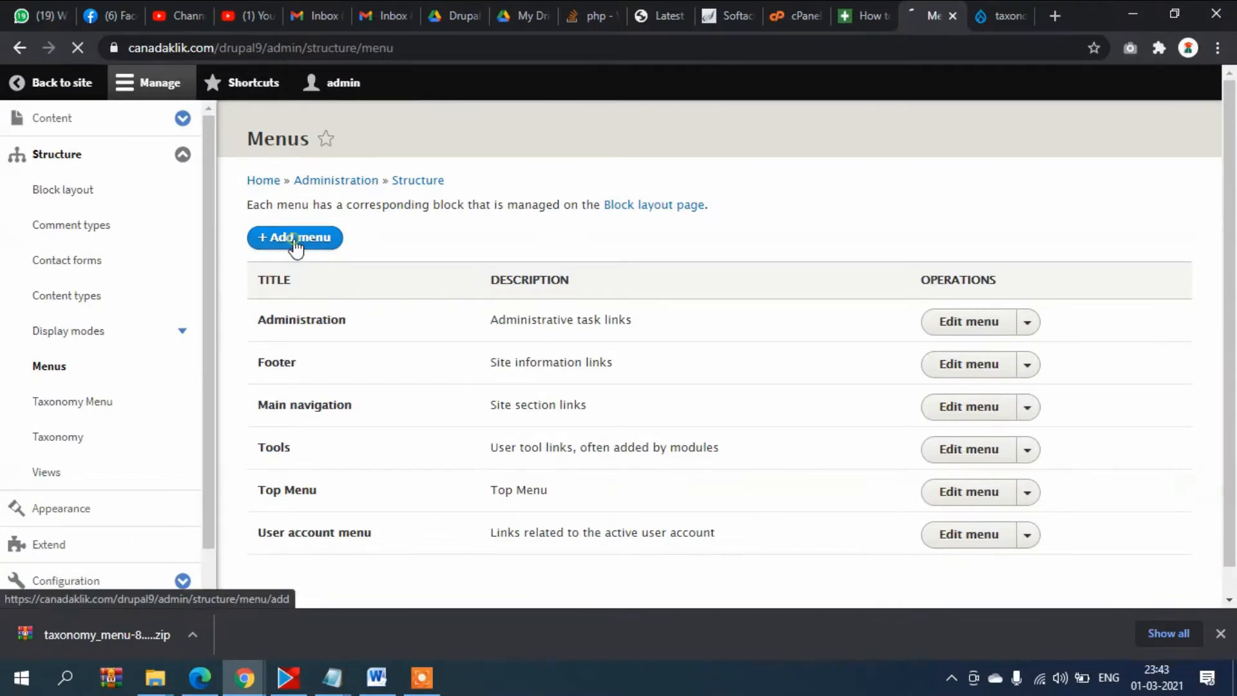
click(308, 241)
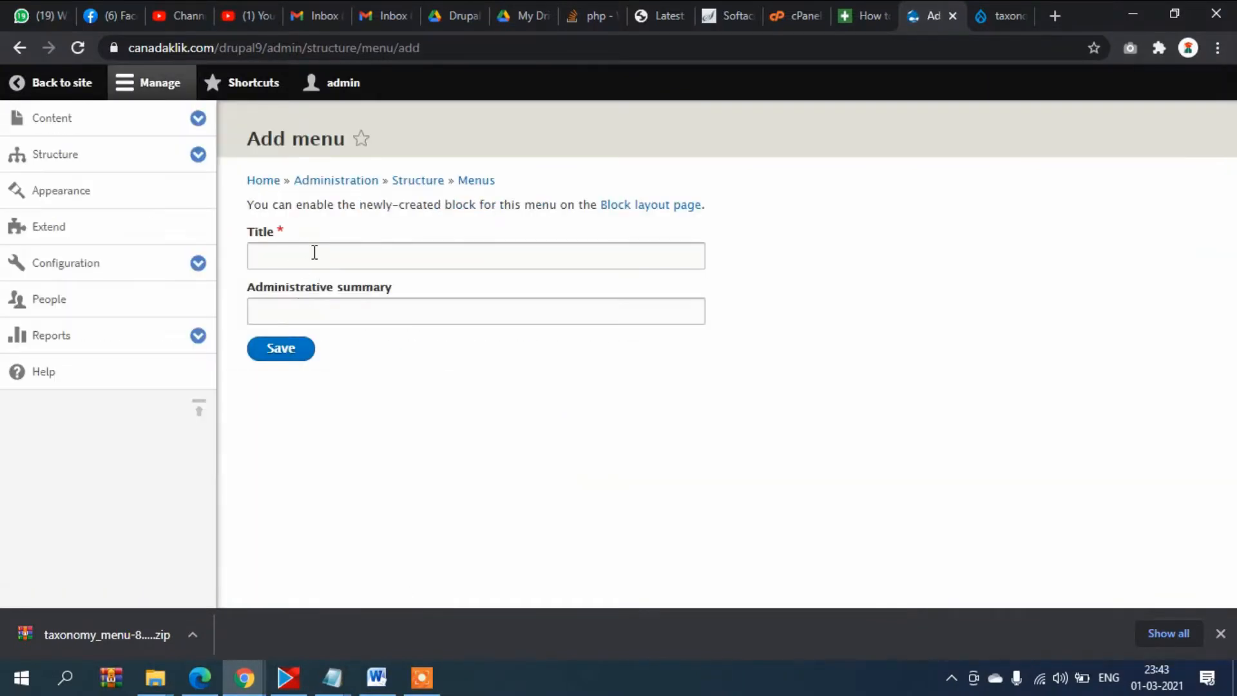
Create a menu titled Left Categories with the administrative summary Left Categories and save it
click(316, 252)
text(Le)
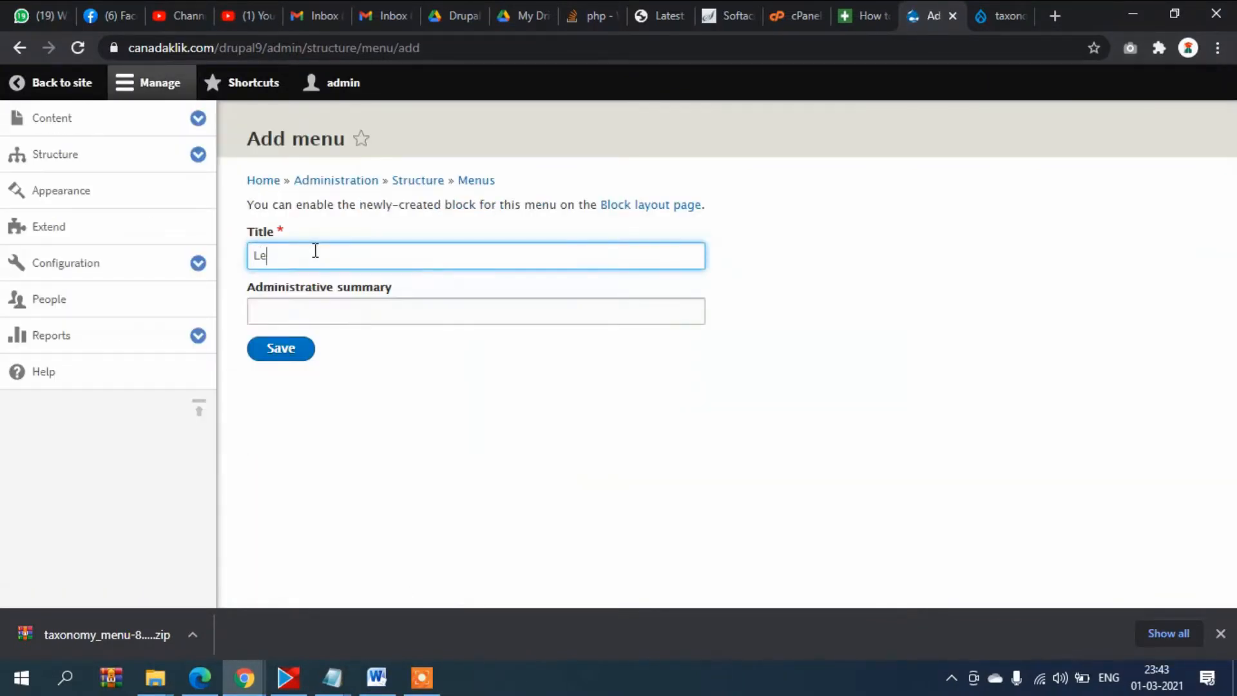
text(ft Cate)
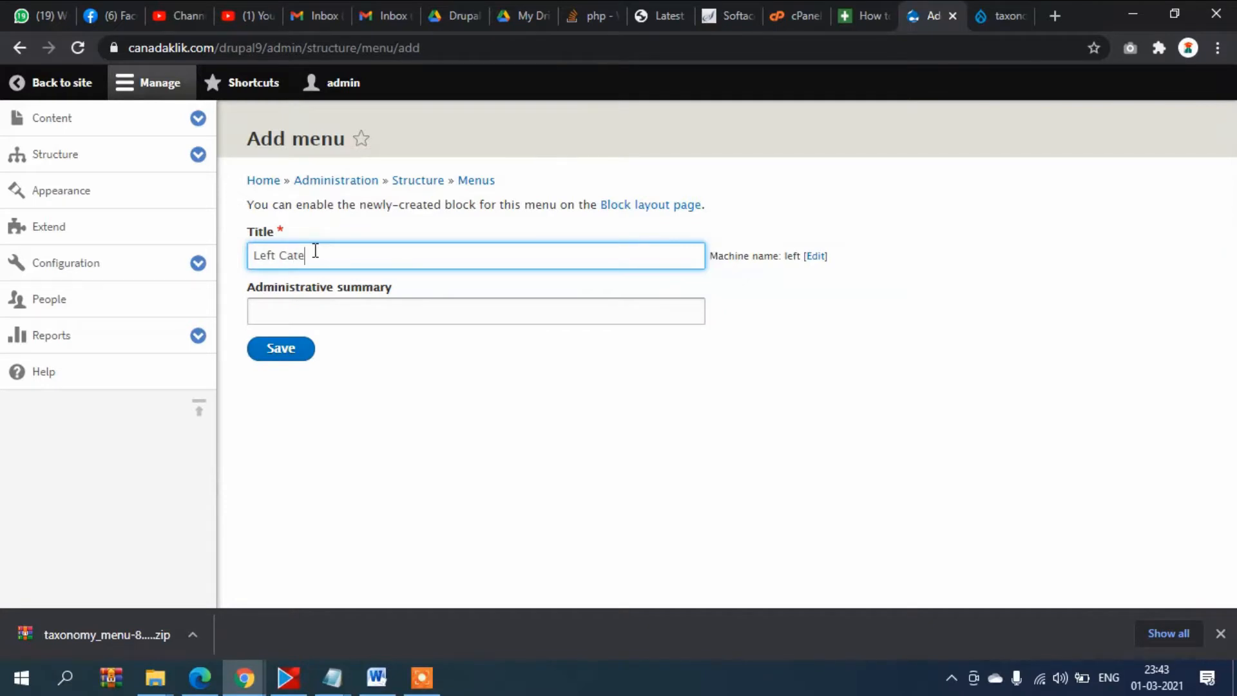
text(gor)
text(ies)
key(ctrl+a)
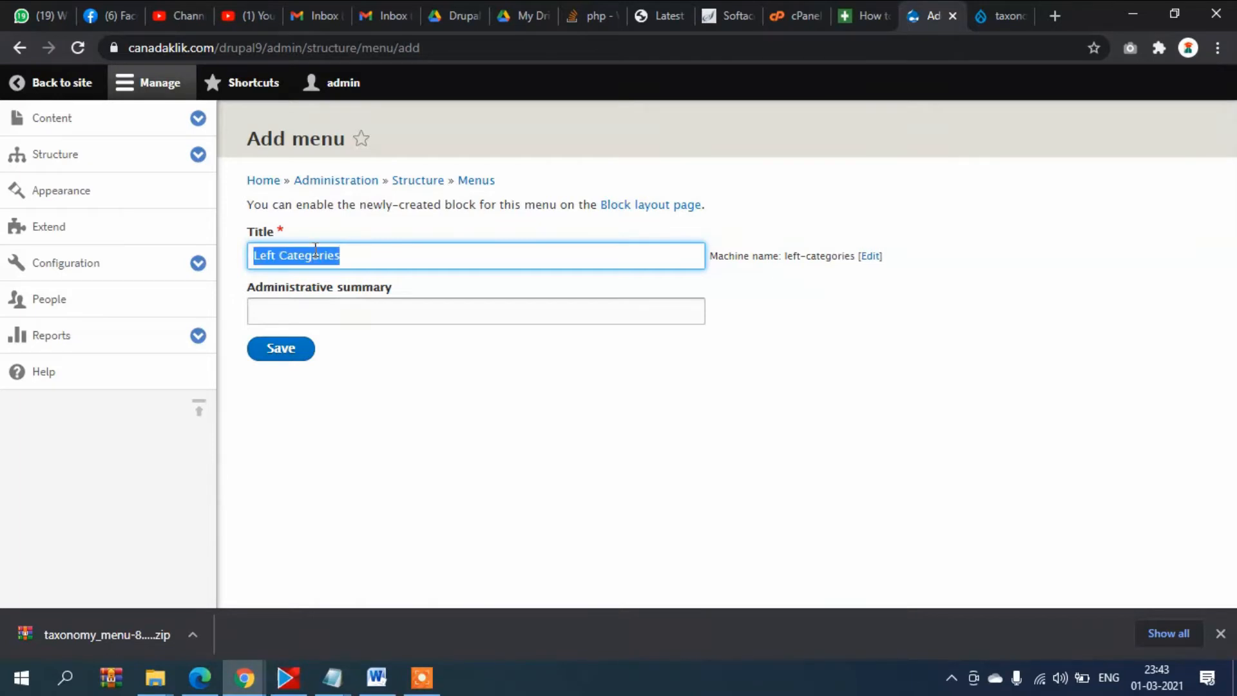
click(356, 316)
key(ctrl+v)
click(290, 358)
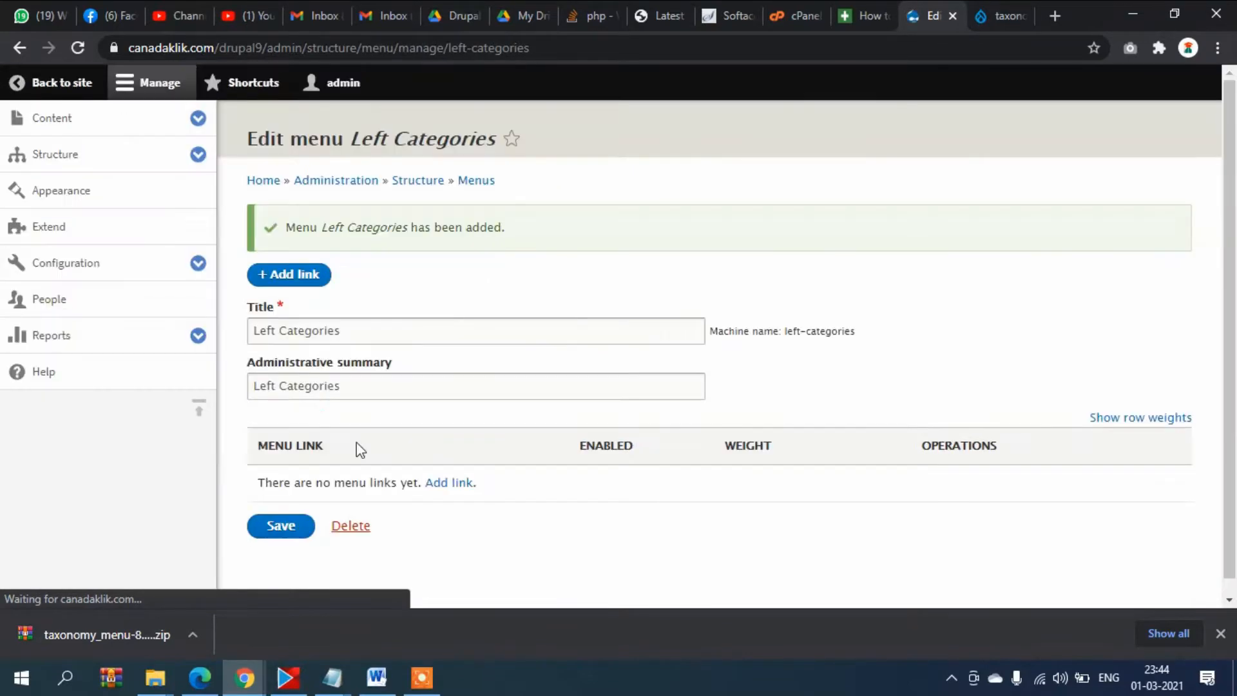
scroll(356, 358, down, 1)
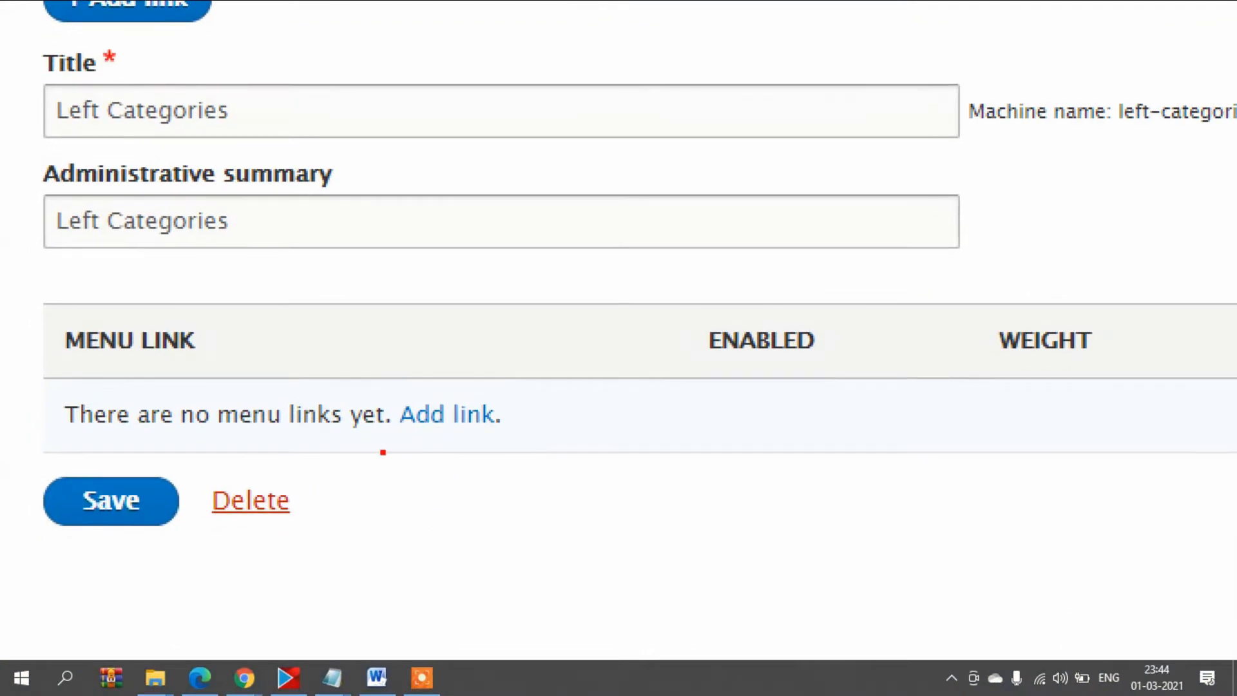
drag(381, 444, 641, 462)
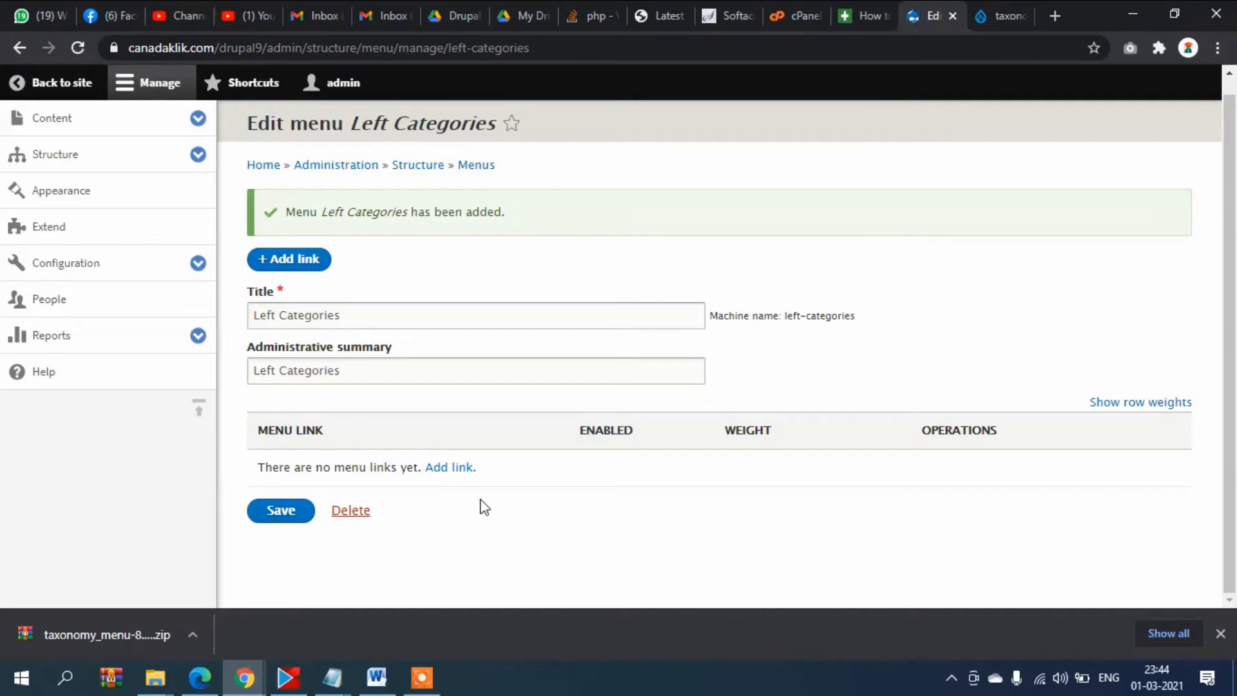
Open the Taxonomy Menu configuration in the site's structure administration and start adding a taxonomy menu
click(53, 155)
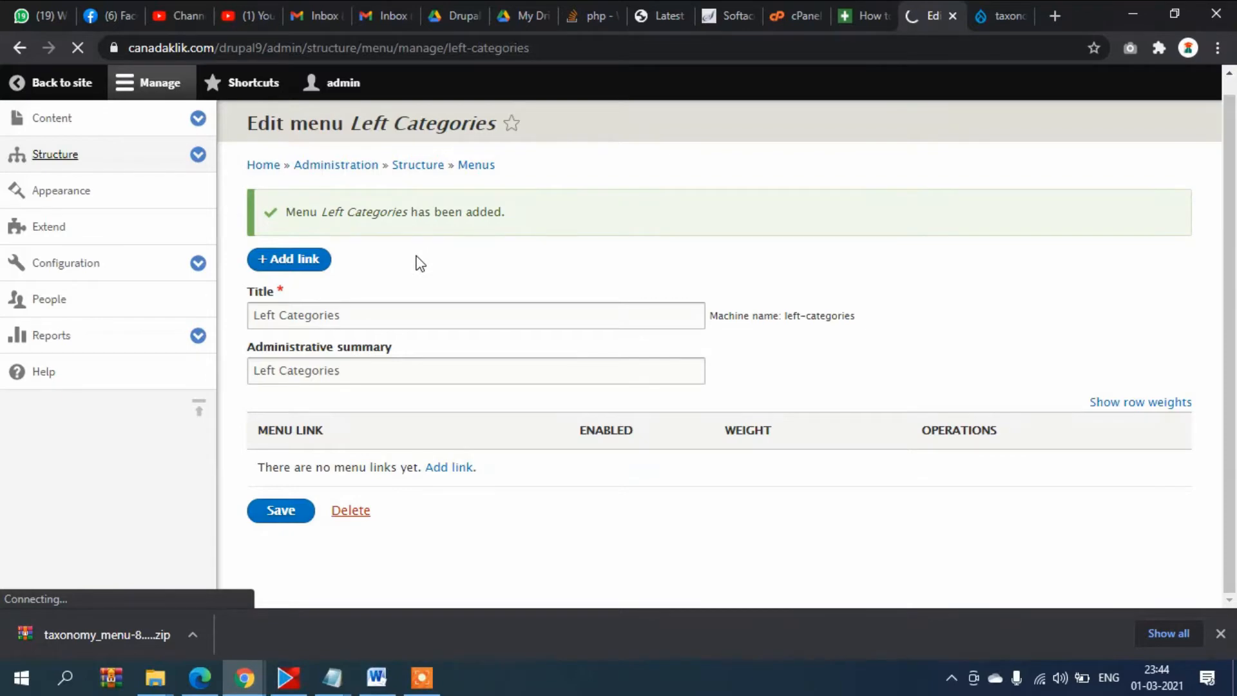
scroll(632, 330, down, 3)
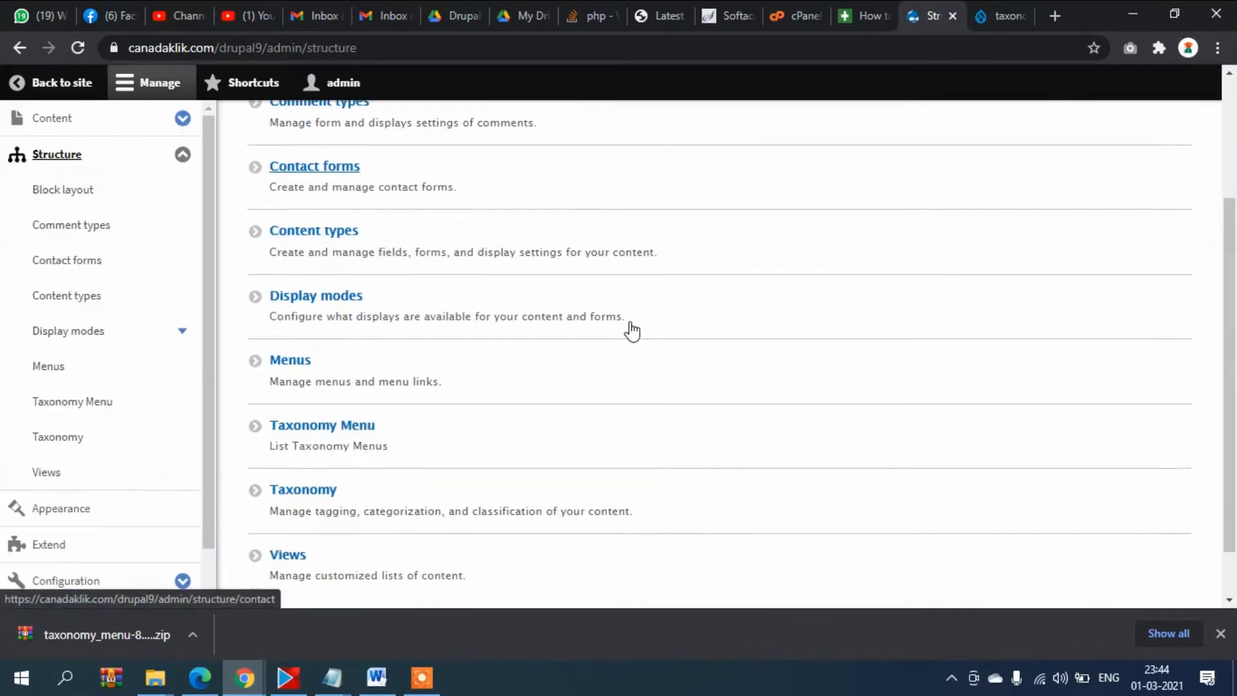
scroll(631, 331, down, 1)
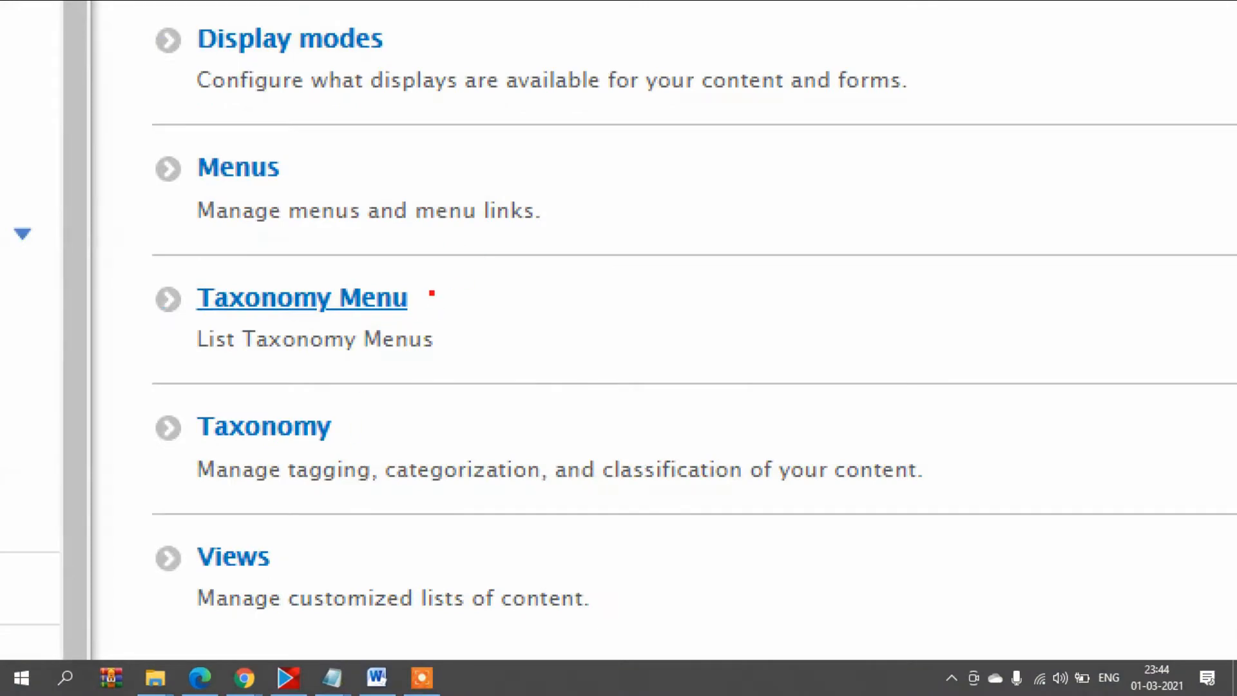
drag(430, 294, 547, 268)
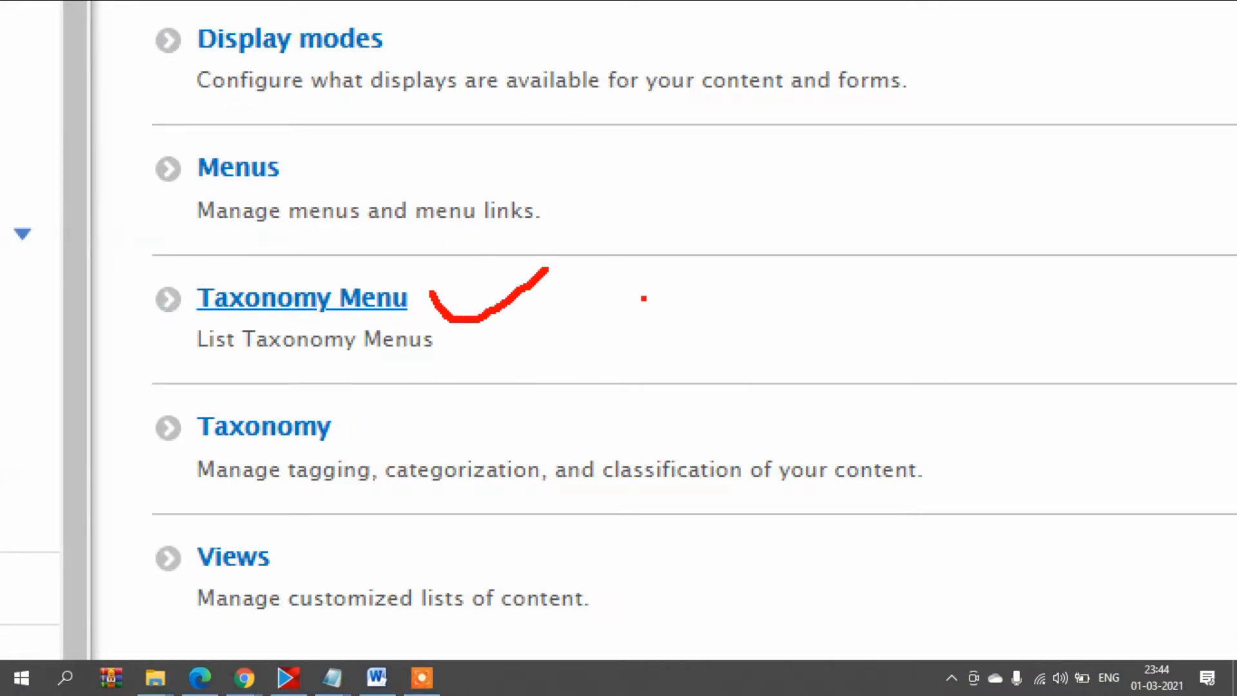
key(Escape)
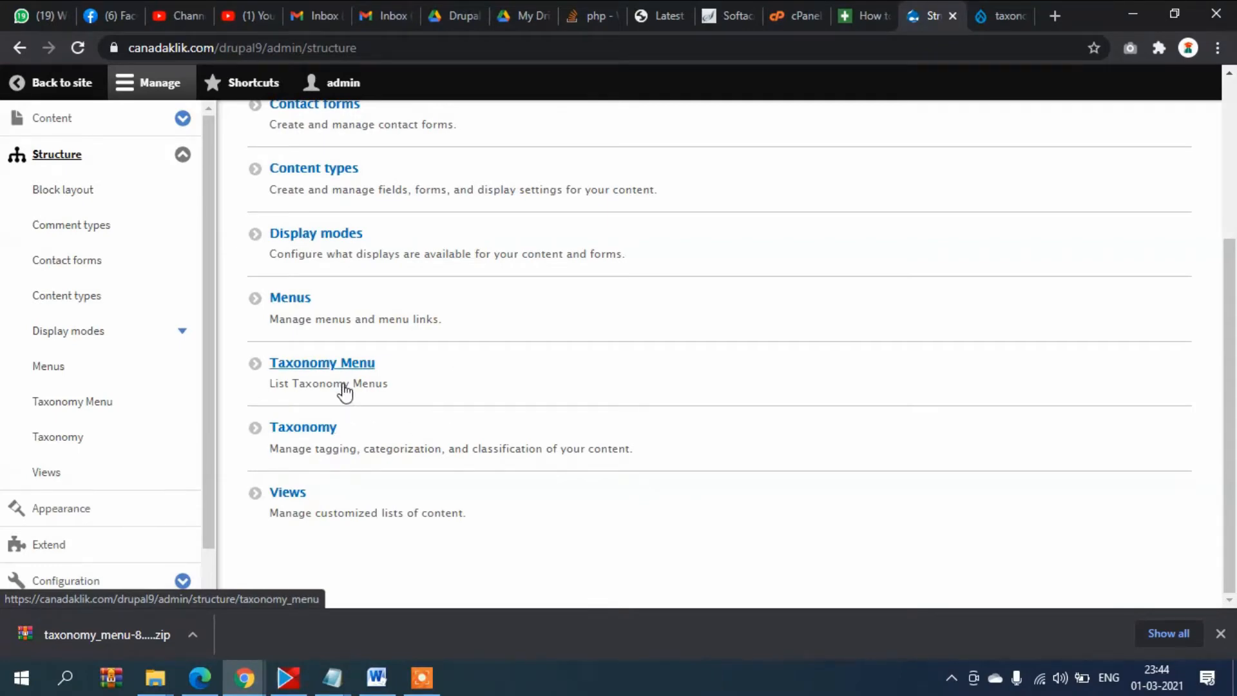
click(324, 369)
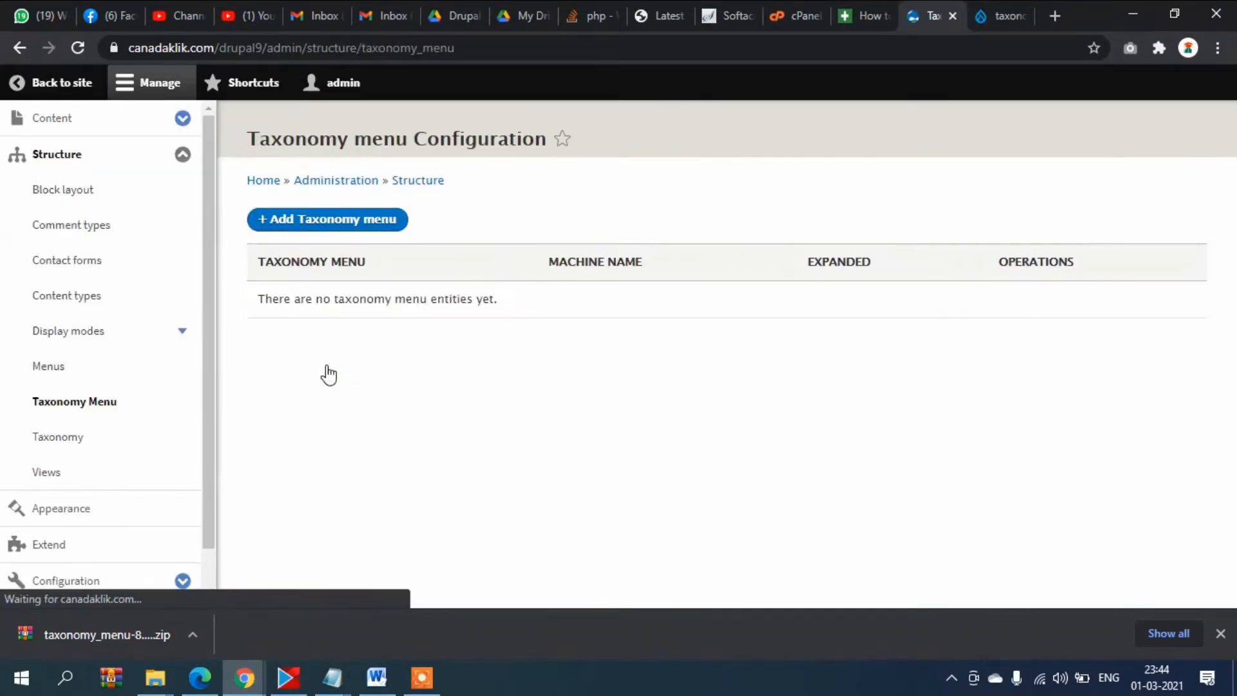
click(311, 222)
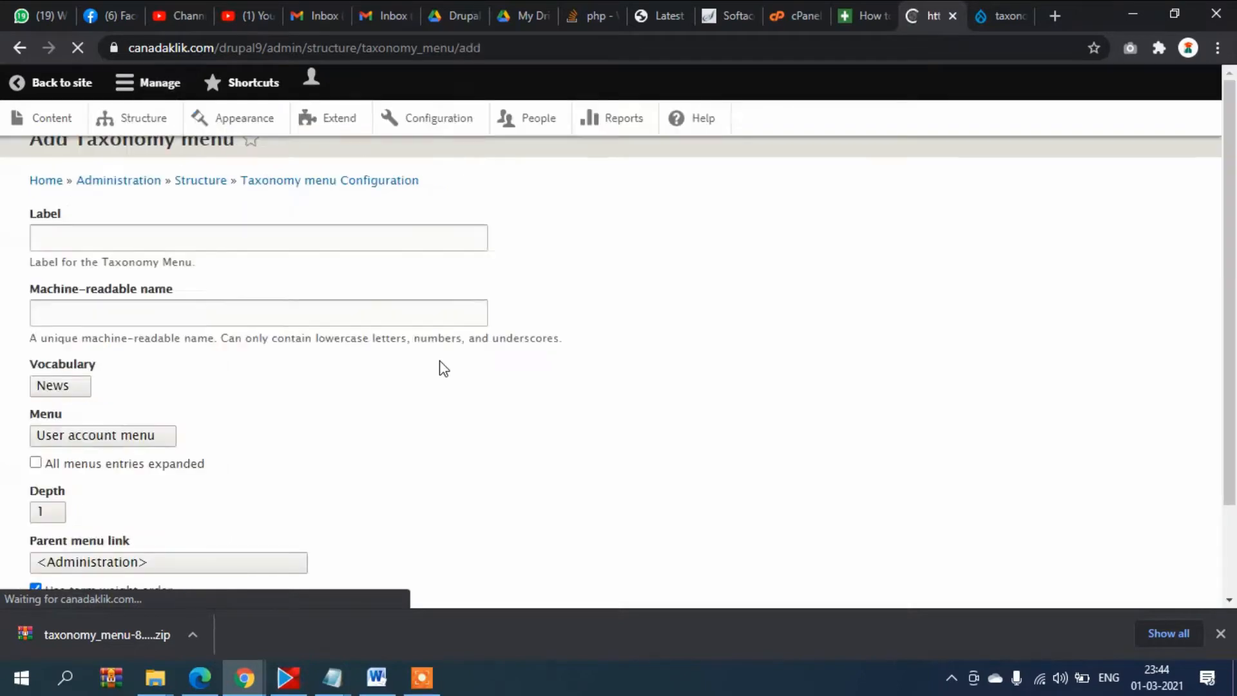
Label the new taxonomy menu Left Categories and choose News as its vocabulary
click(318, 204)
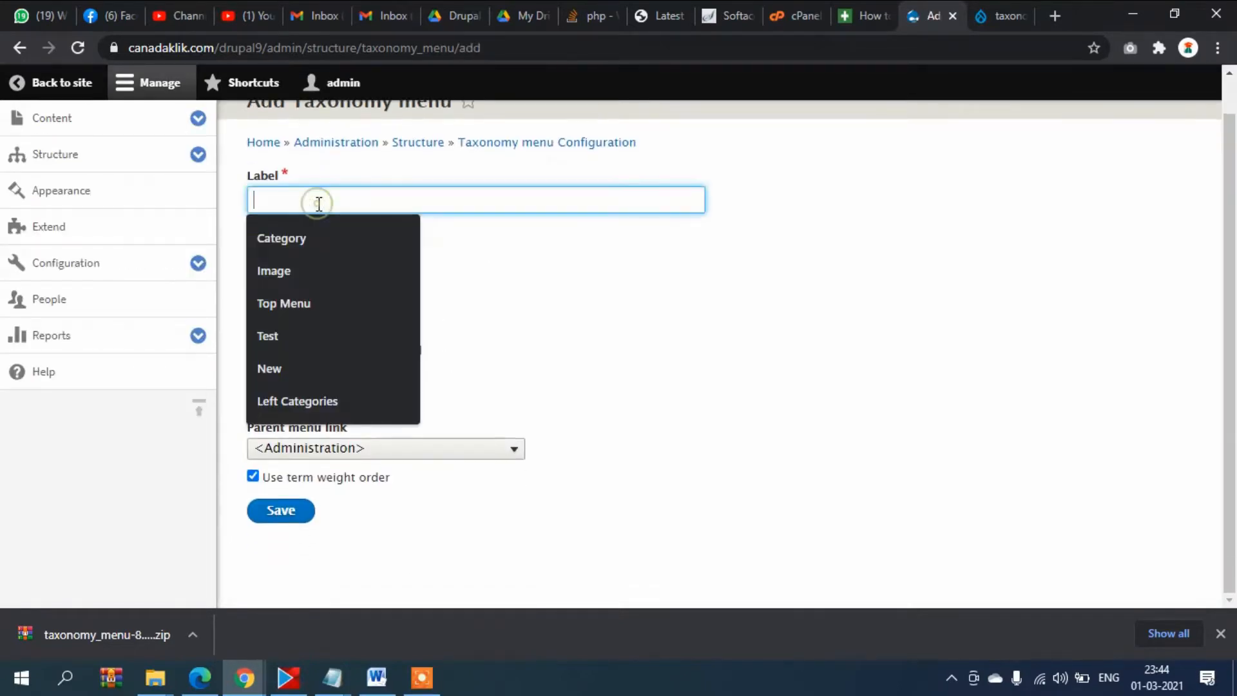
text(Lef)
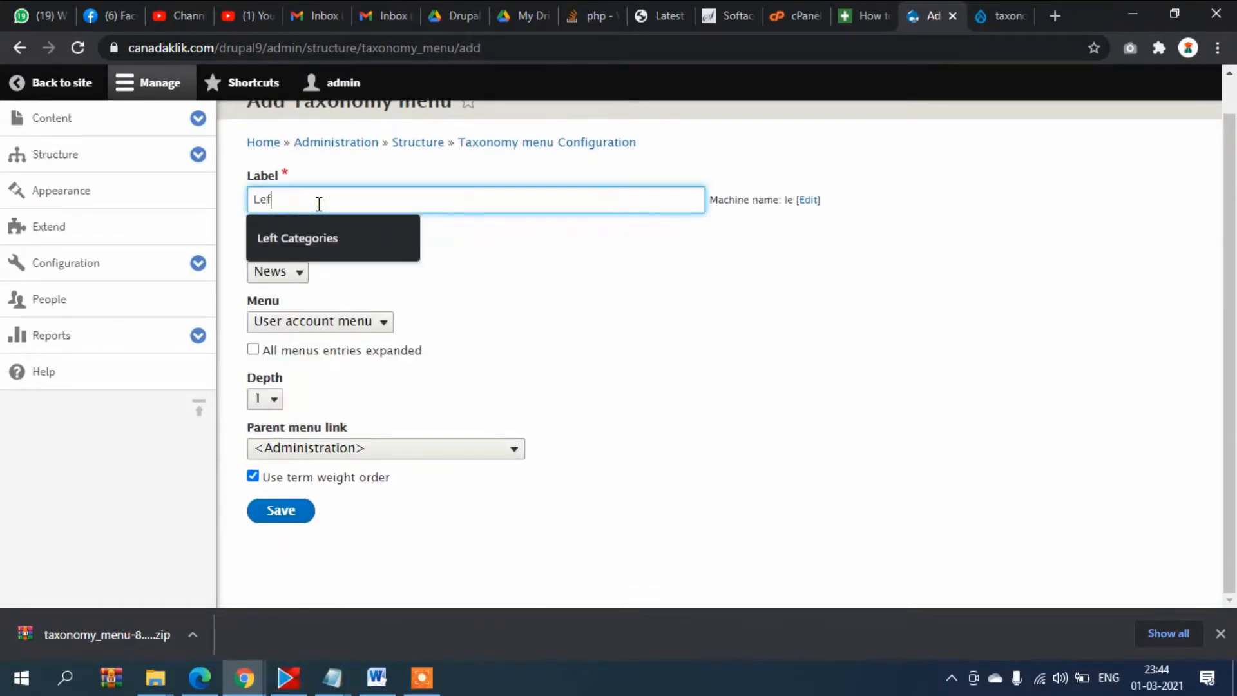
click(353, 252)
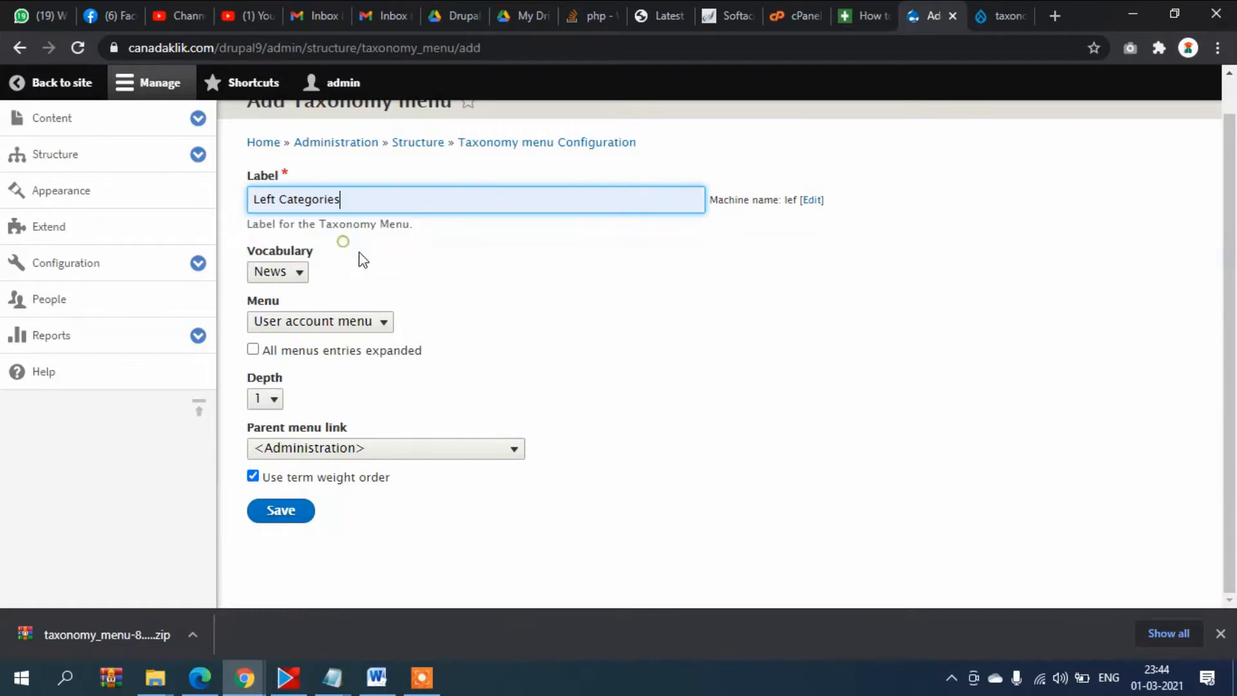
click(279, 272)
click(279, 292)
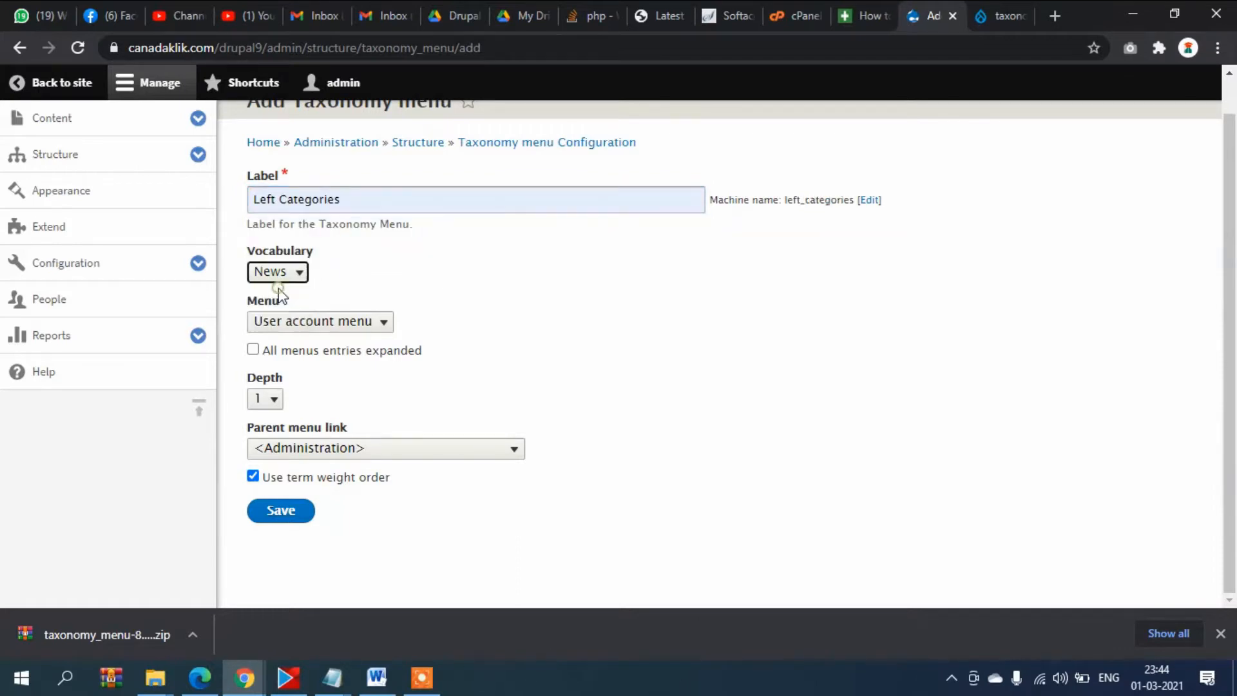
Open the site's taxonomy administration in a separate browser tab and list the terms of the News vocabulary
right_click(53, 166)
click(94, 179)
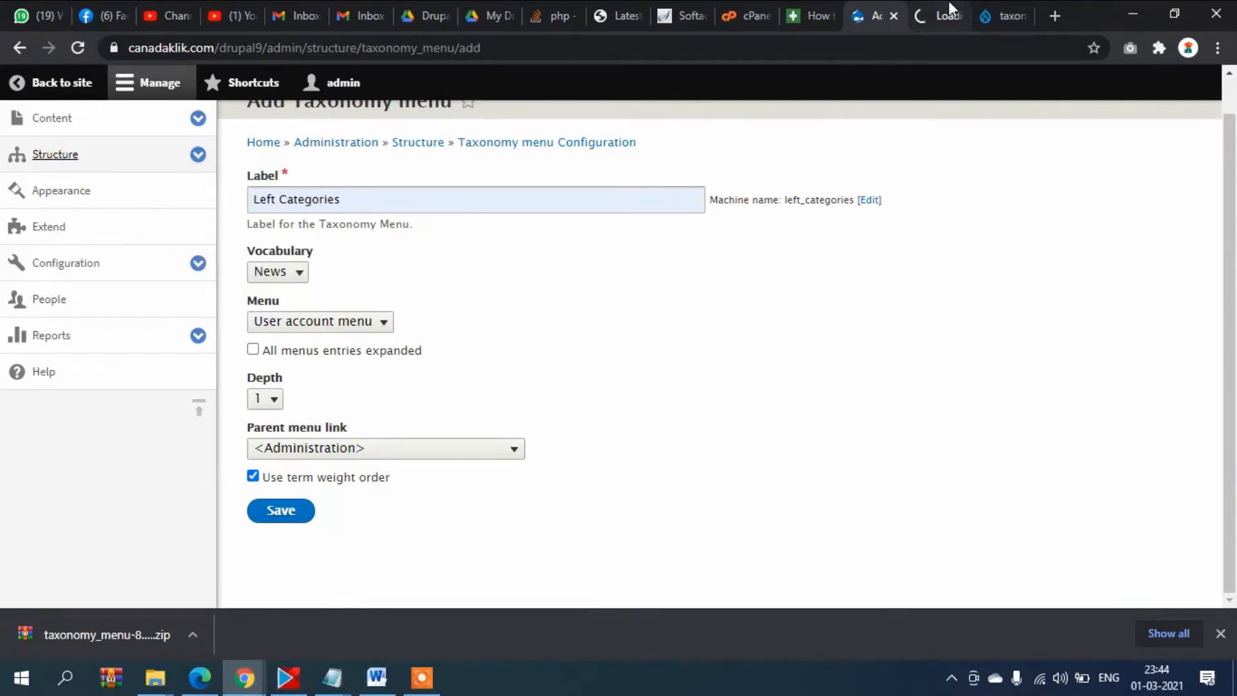
click(949, 6)
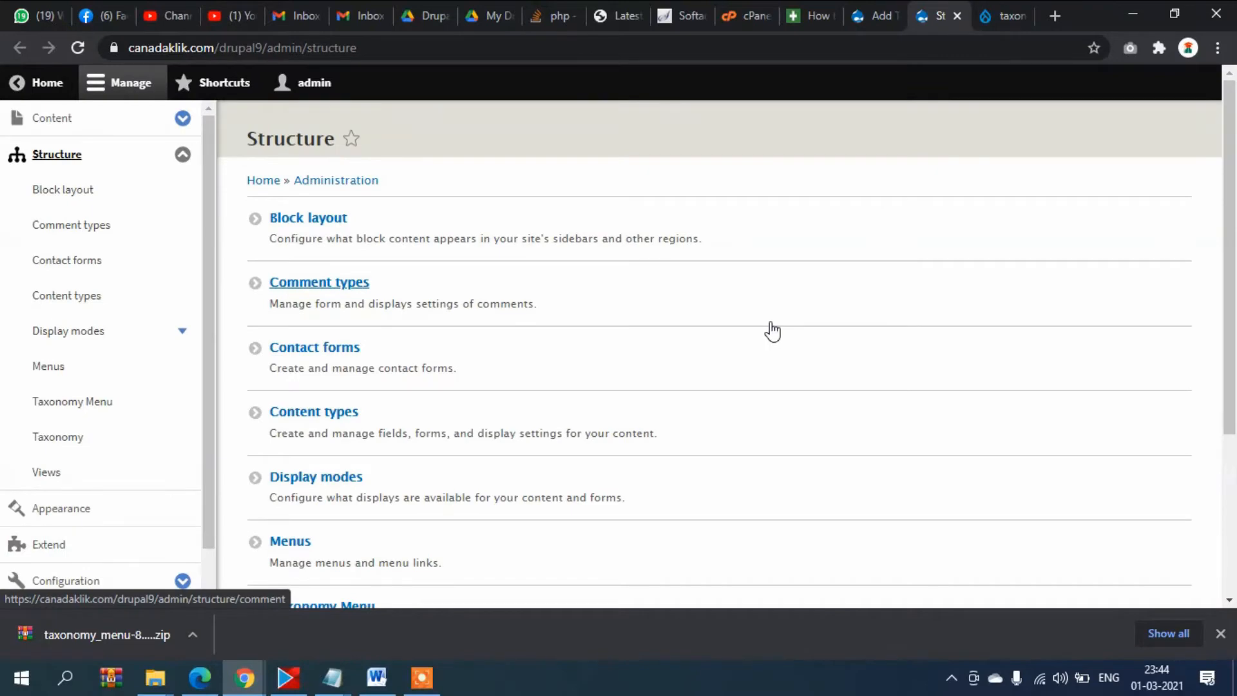
scroll(773, 331, down, 4)
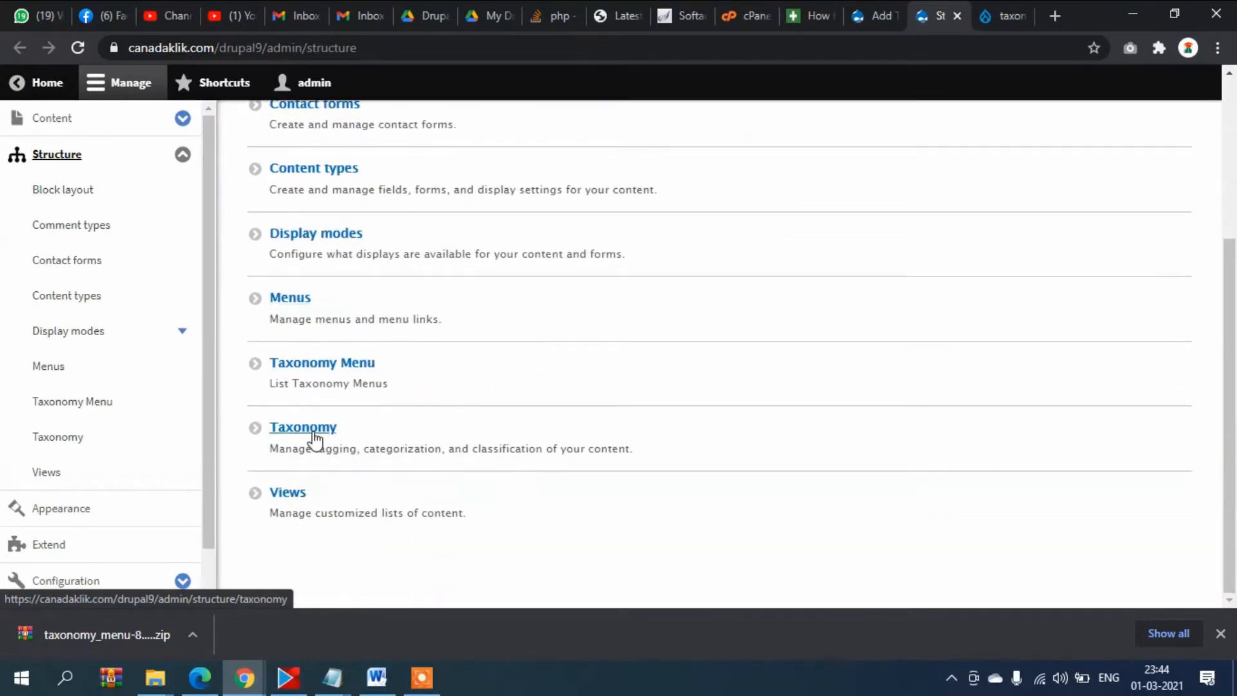
click(314, 434)
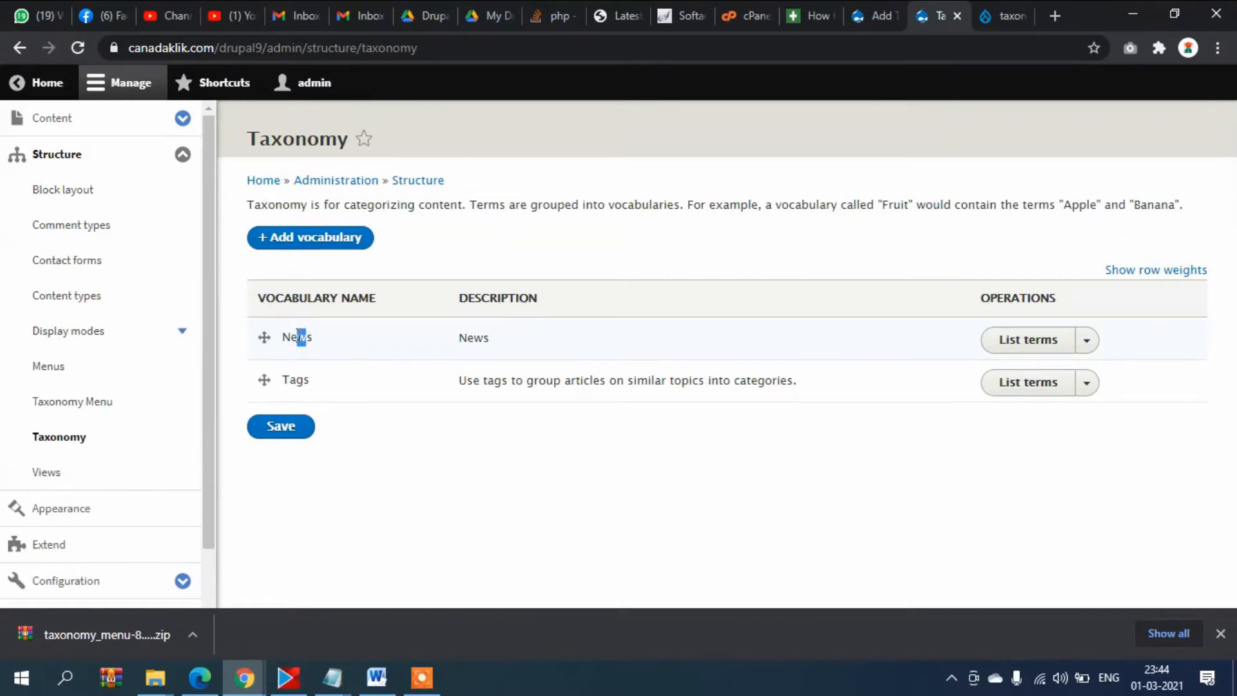
click(1014, 341)
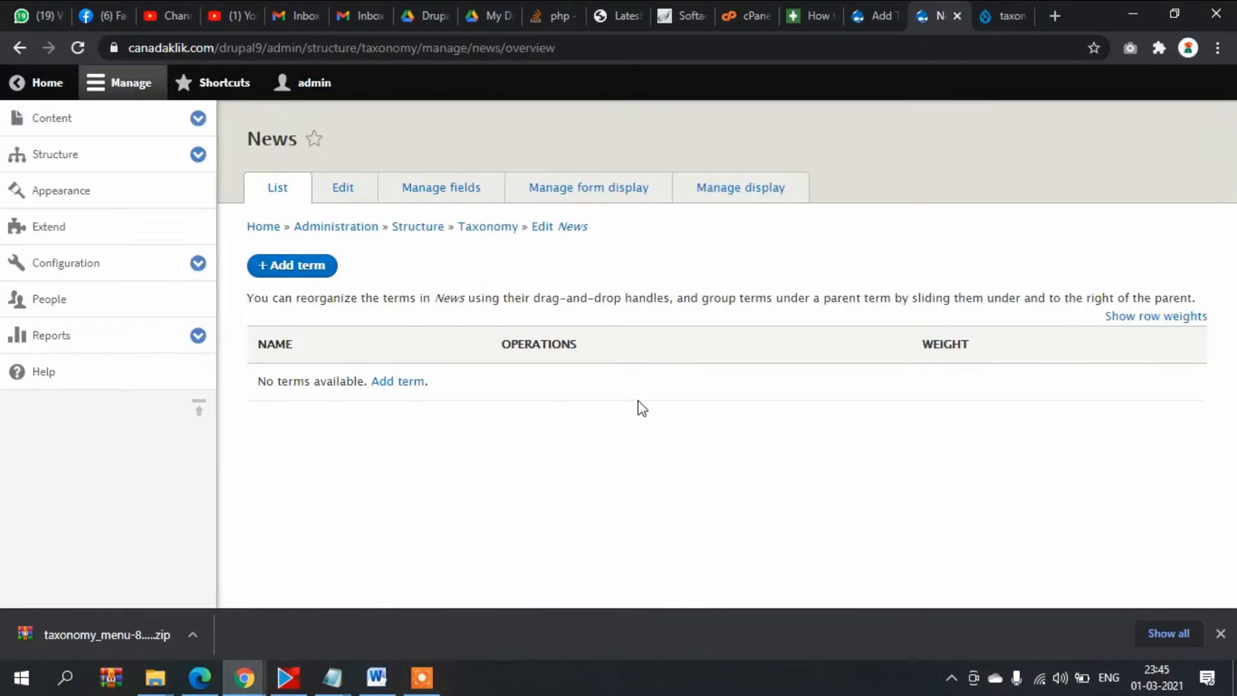
Add a term named Local News with the description Local News to the News vocabulary and save it
click(303, 273)
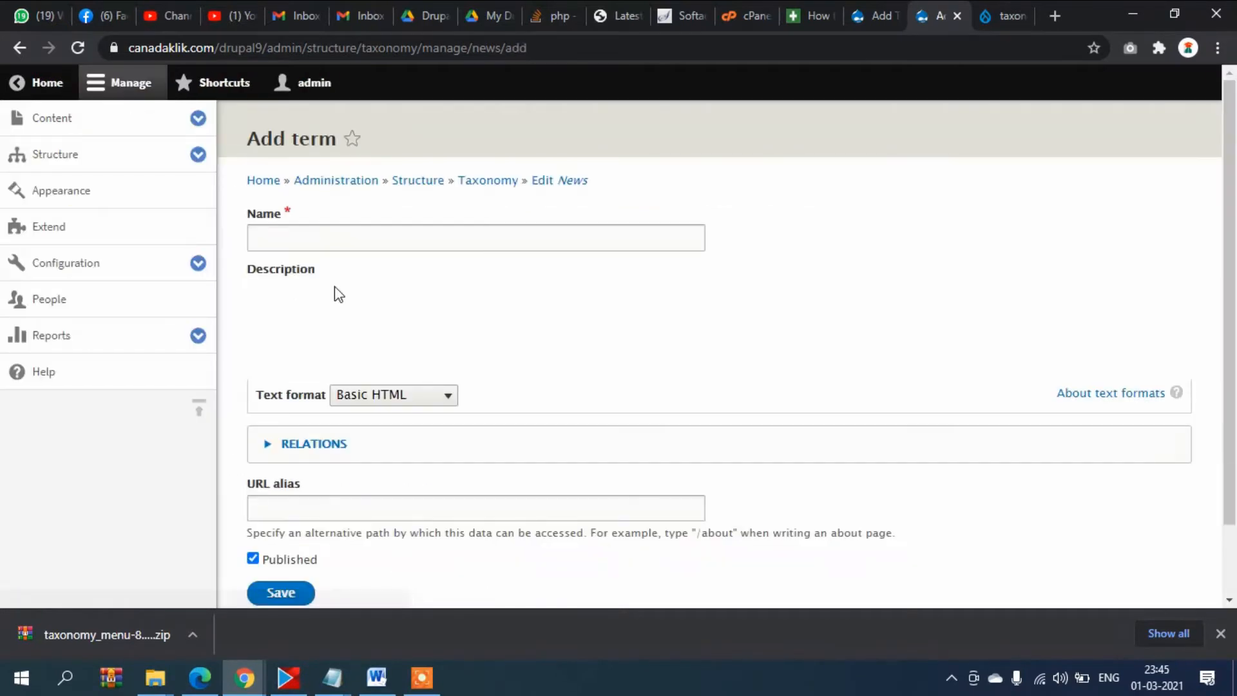
click(353, 237)
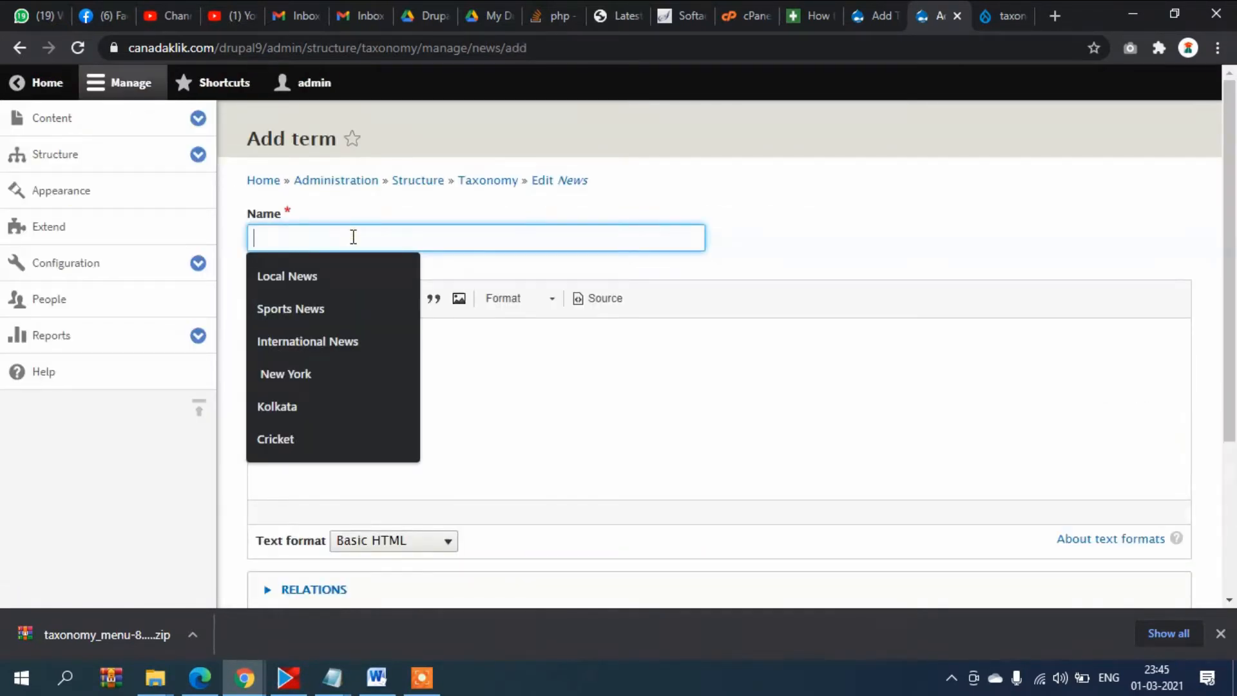
click(347, 277)
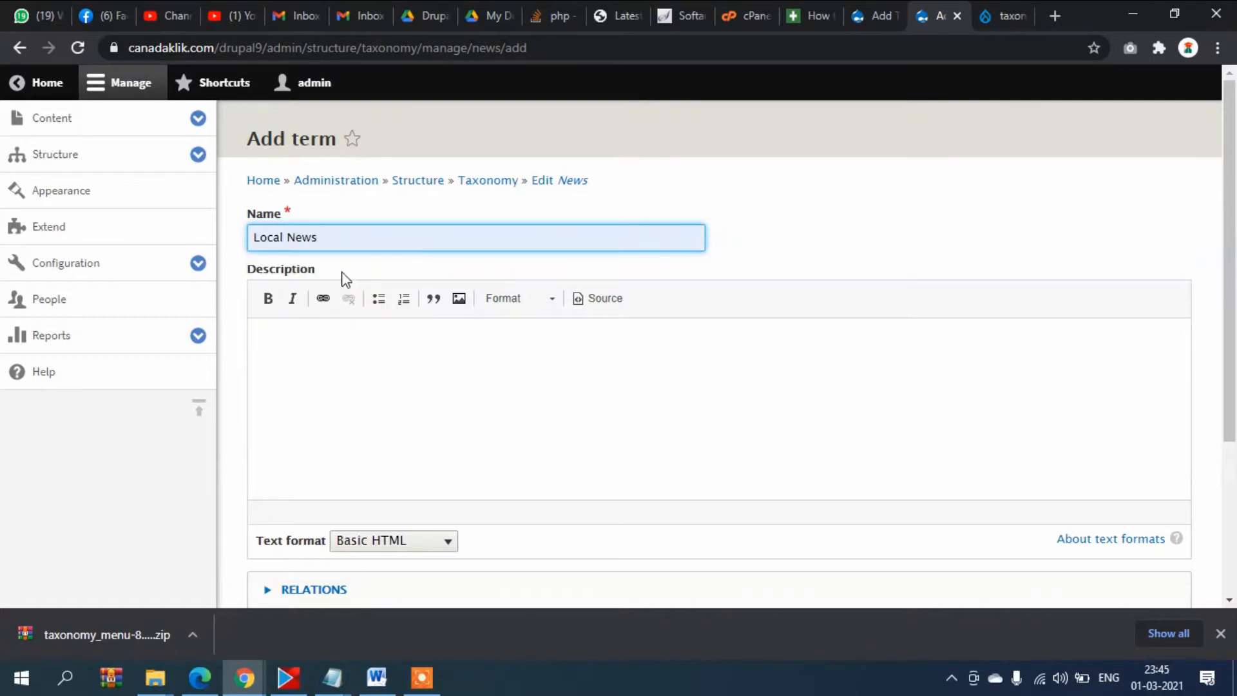
click(365, 368)
text(Local News)
scroll(414, 378, down, 3)
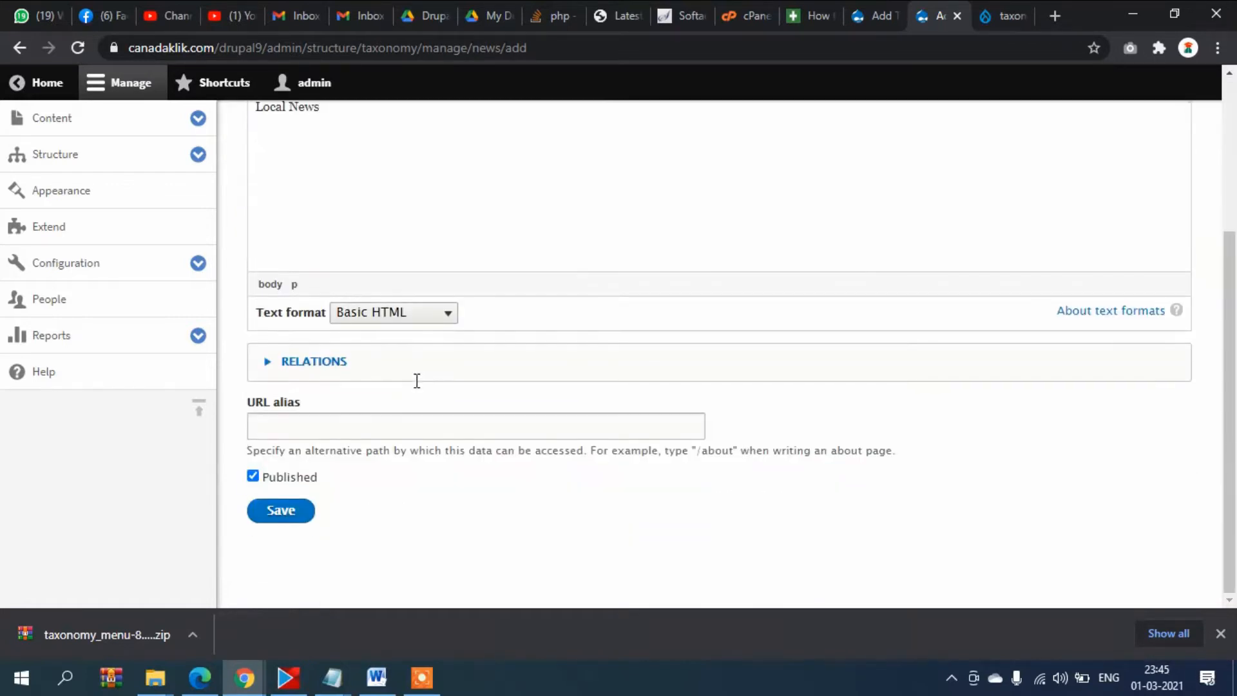
click(281, 527)
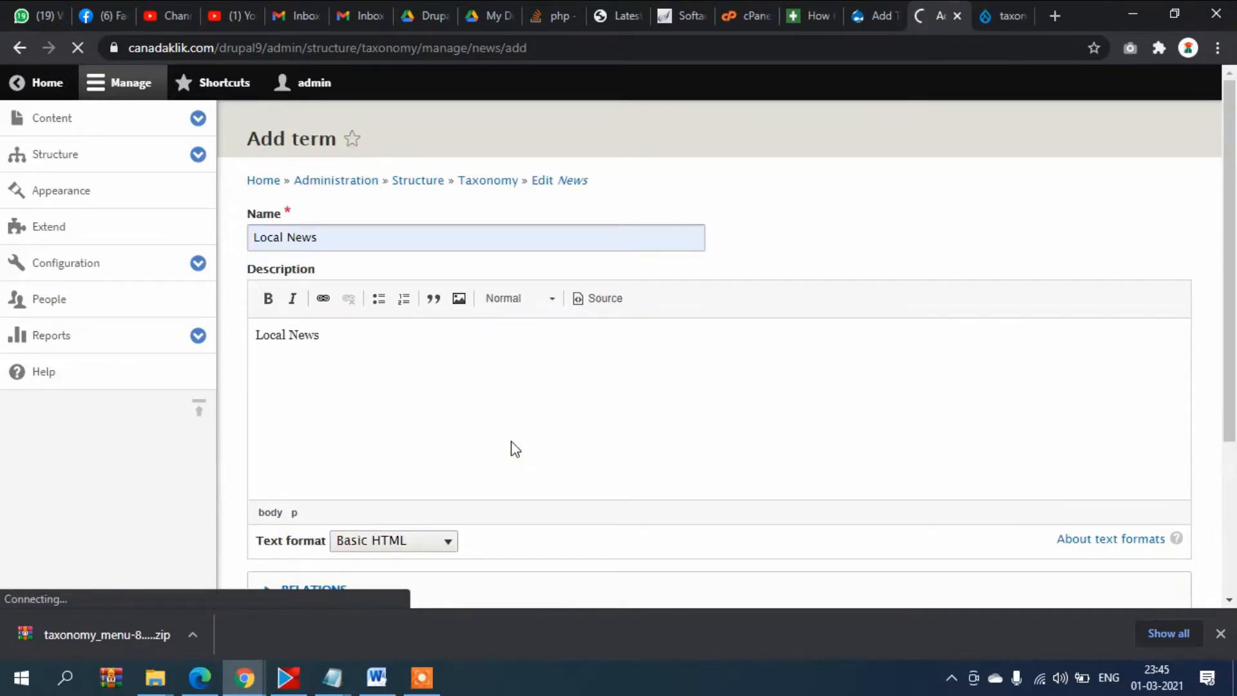
Add a term named Sports News with the description Sports News to the News vocabulary and save it
click(339, 291)
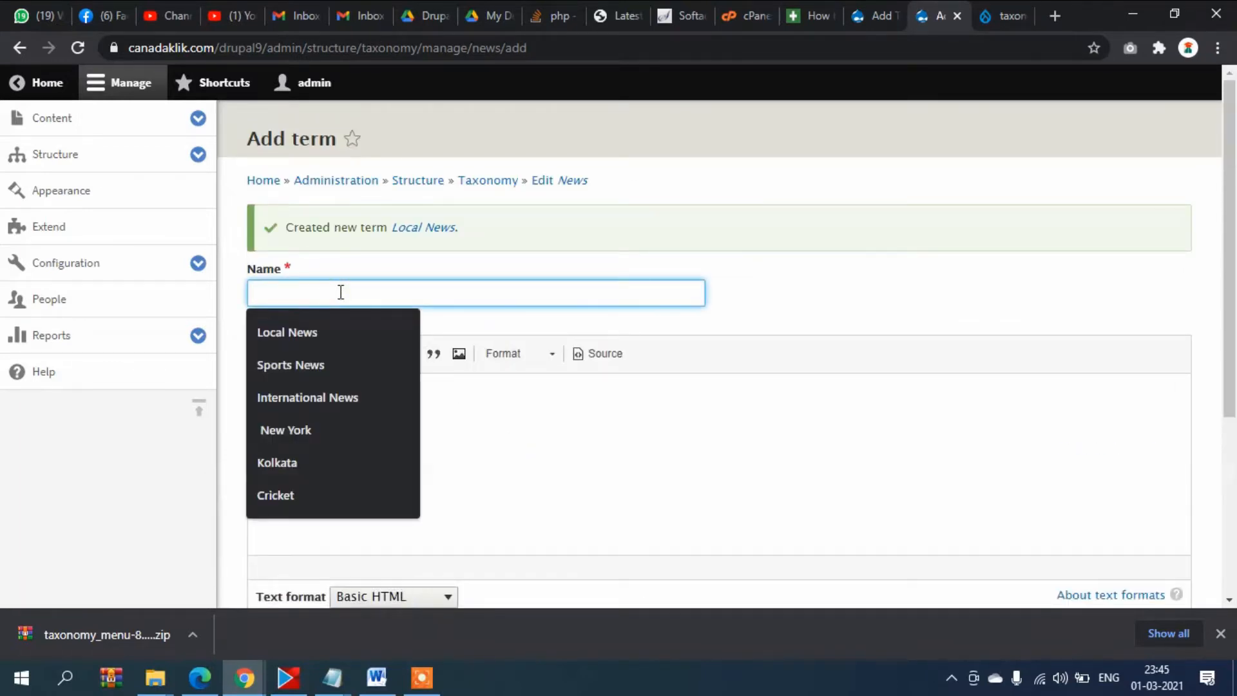
click(339, 364)
scroll(474, 321, down, 3)
scroll(474, 320, up, 3)
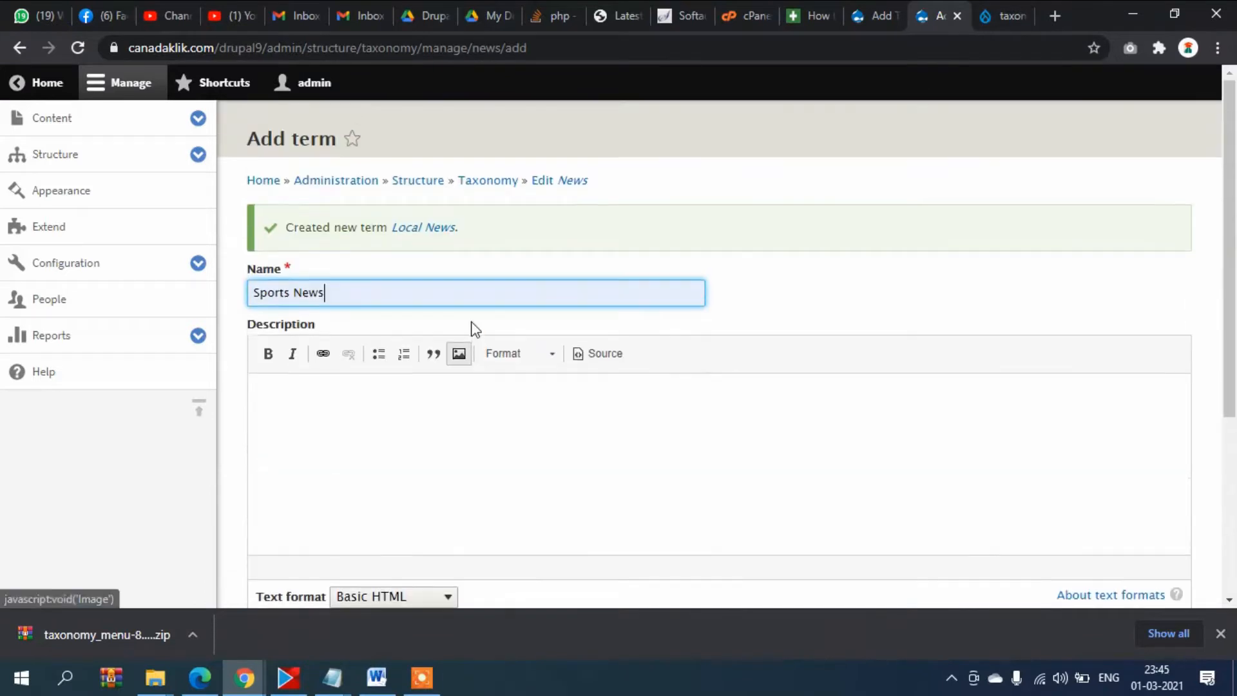
key(ctrl+a)
key(ctrl+c)
click(415, 390)
key(ctrl+v)
scroll(433, 380, down, 4)
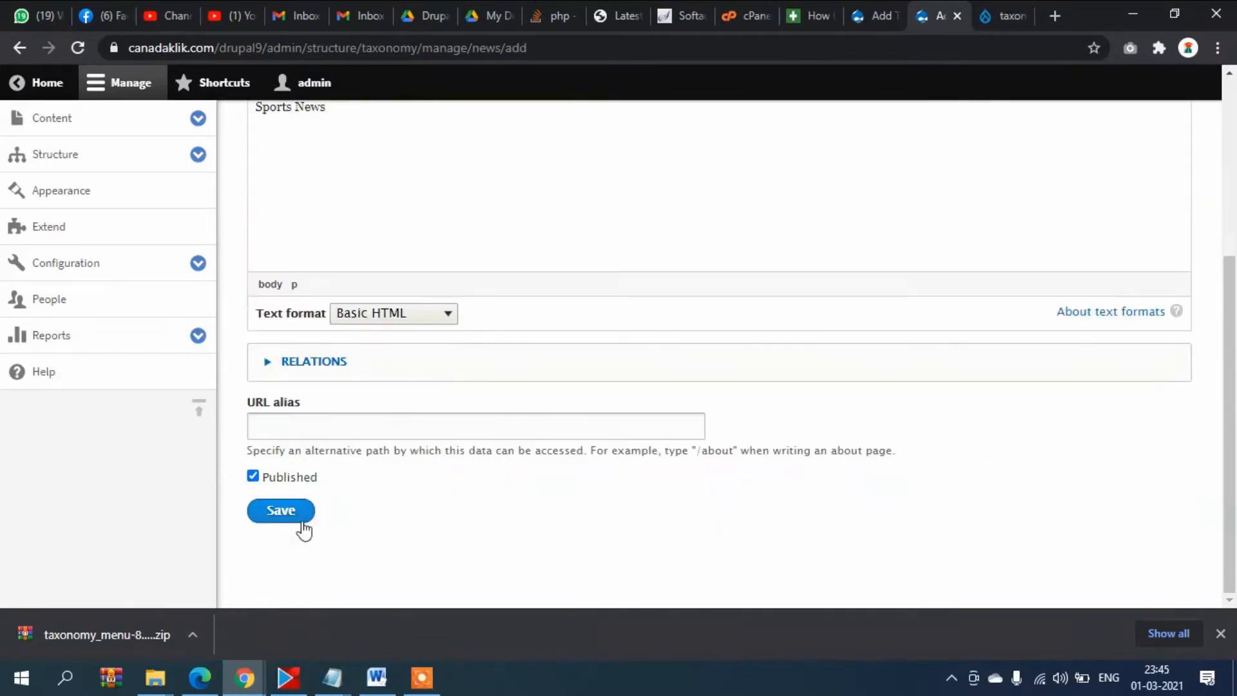
click(284, 510)
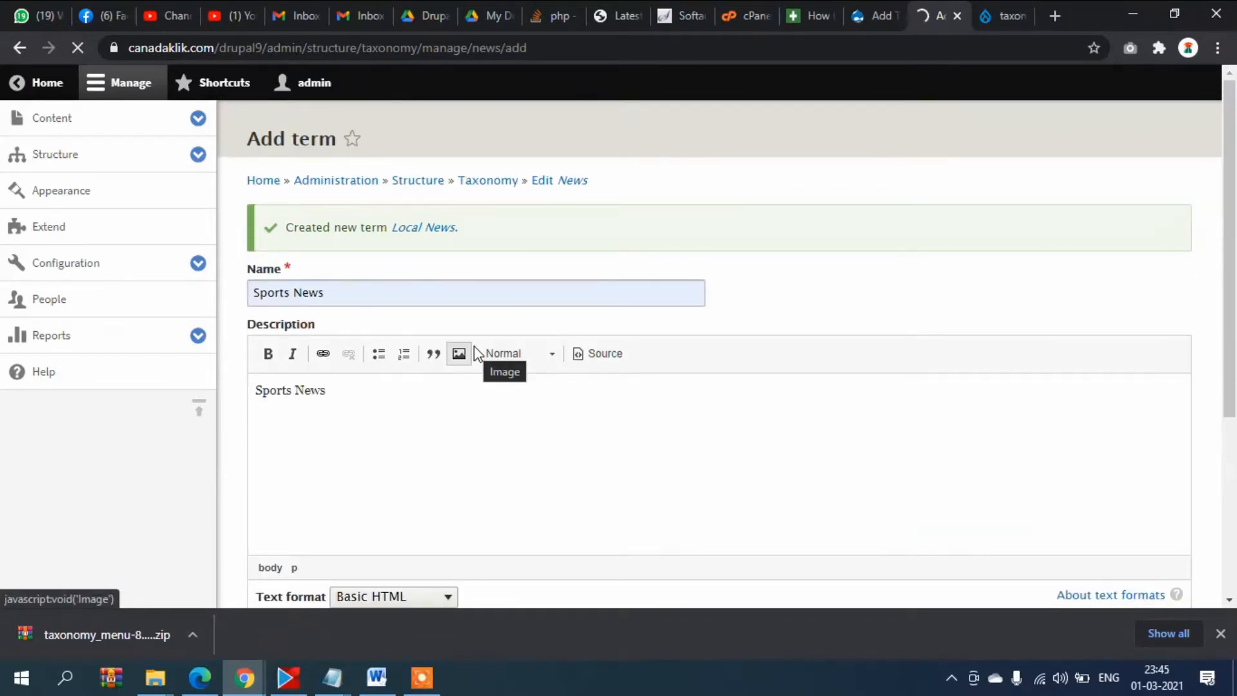
Add a term named International News with the description International News to the News vocabulary and save it
click(401, 284)
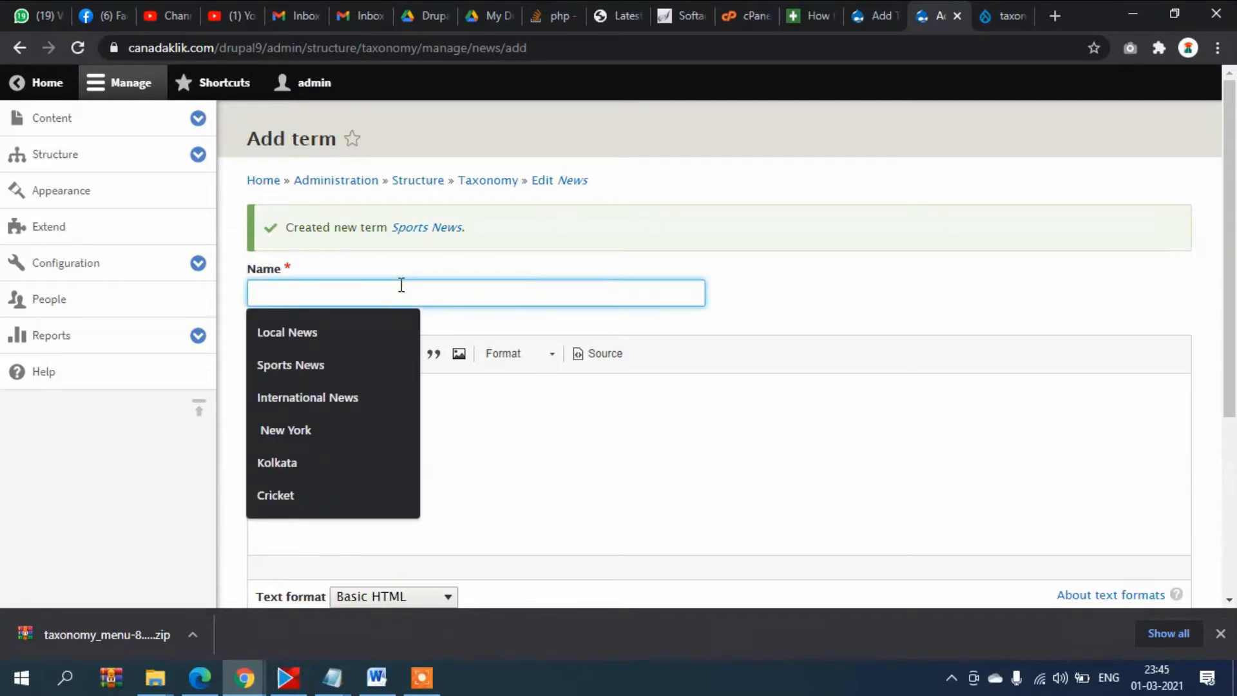
click(357, 396)
key(ctrl+a)
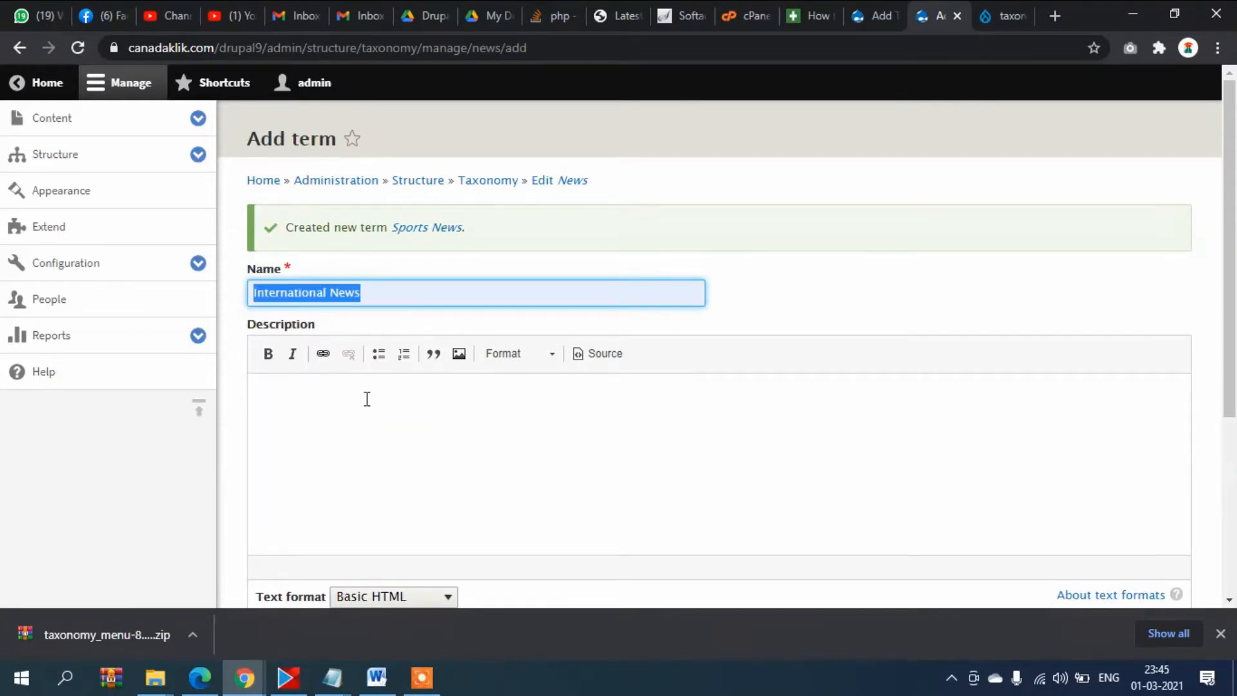
key(ctrl+c)
click(366, 399)
key(ctrl+v)
scroll(381, 419, down, 4)
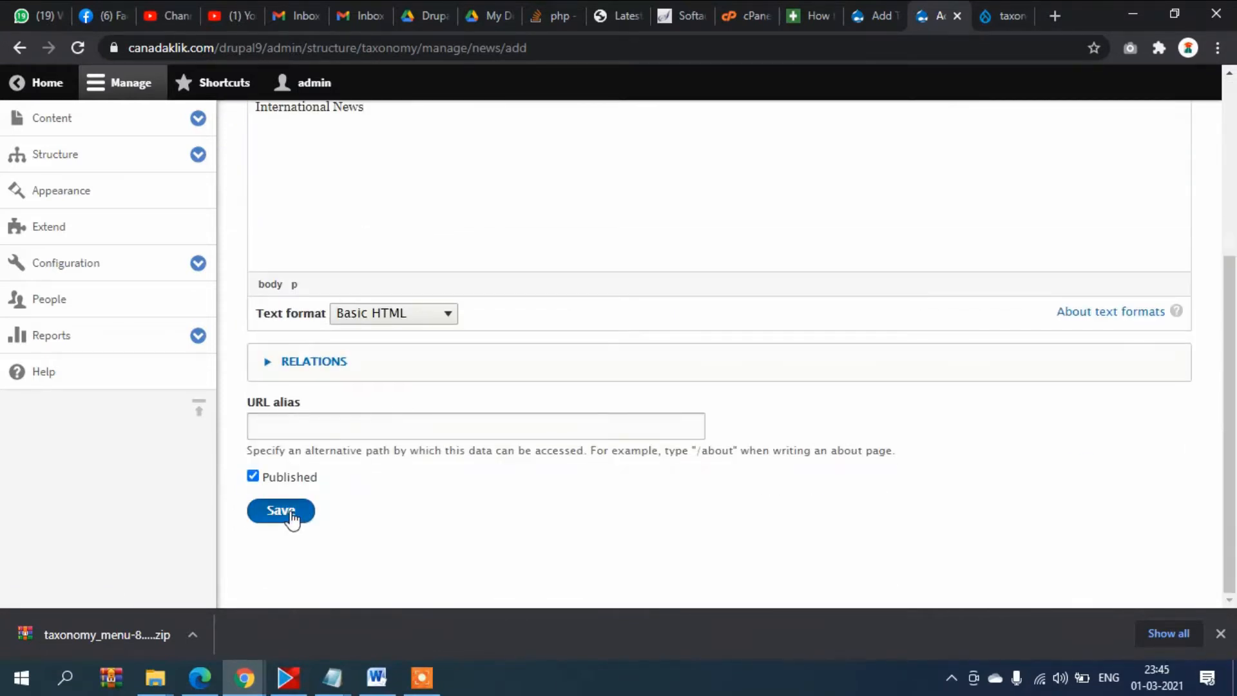
click(291, 513)
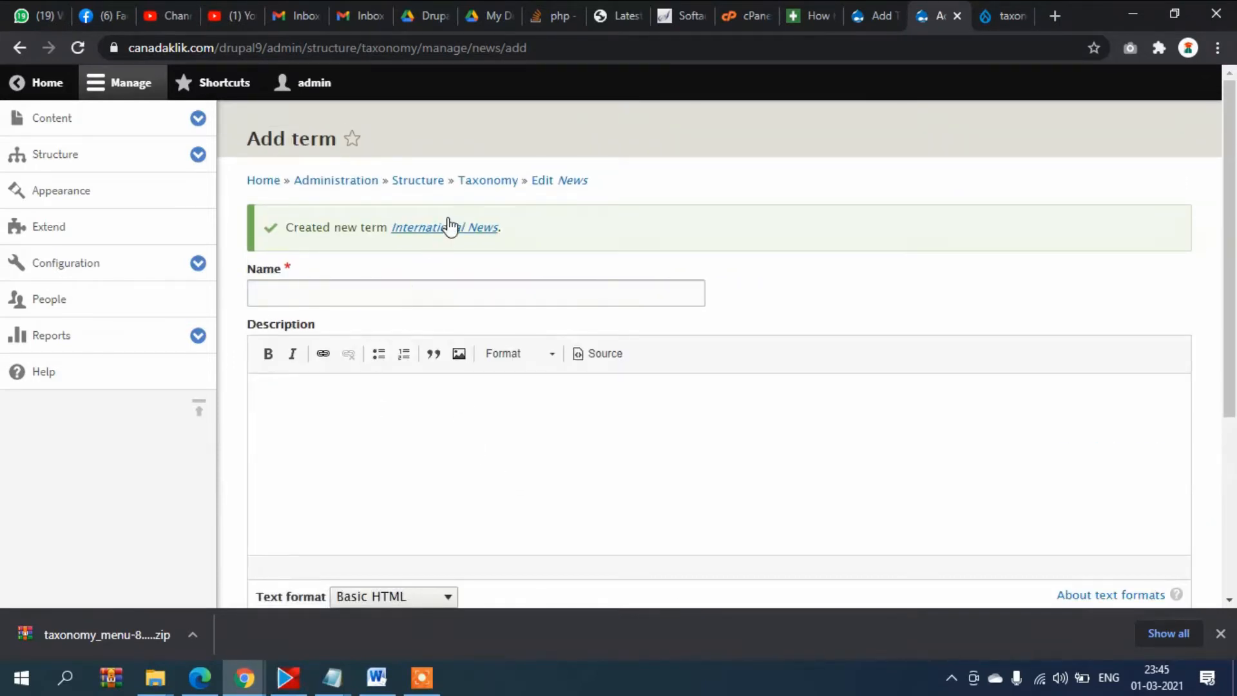
Return to the News vocabulary and review its list of terms
click(572, 182)
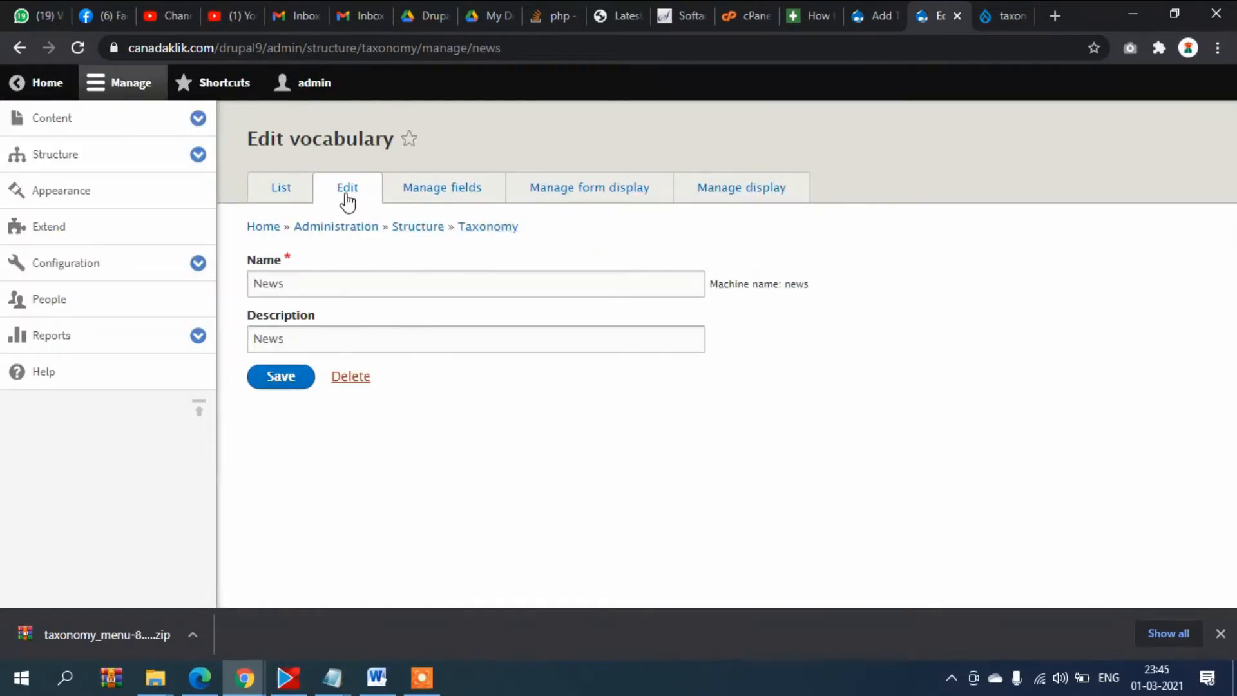
click(278, 193)
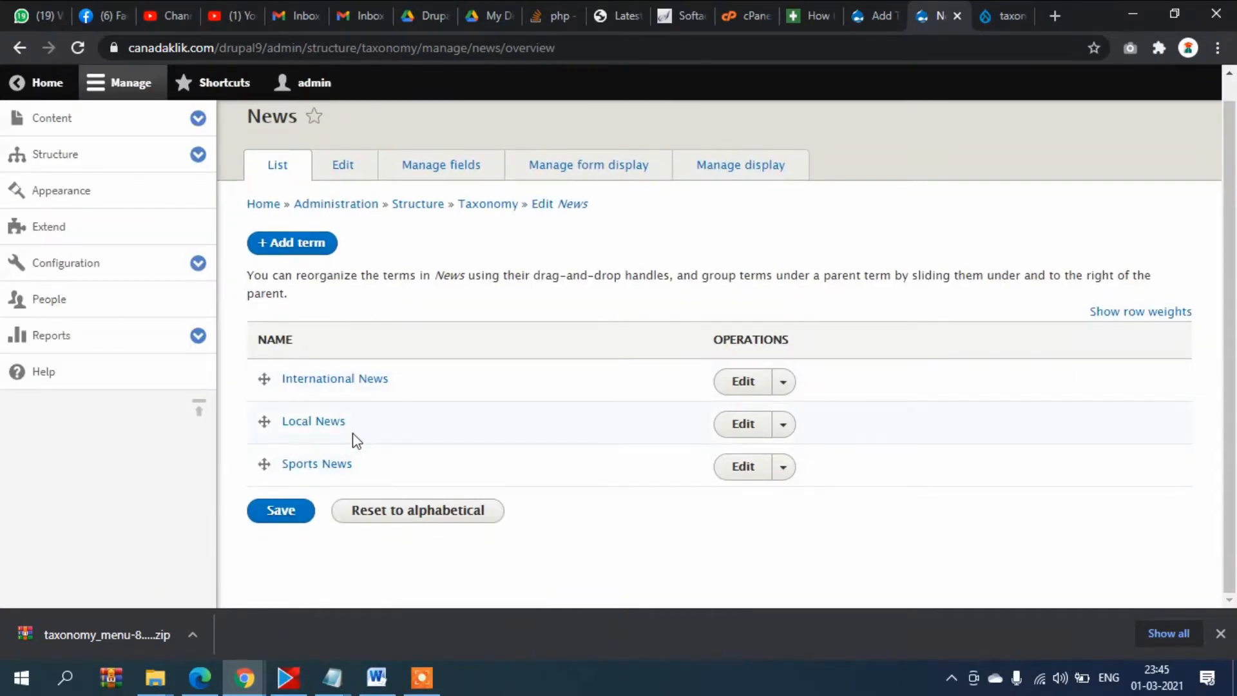
scroll(356, 442, up, 1)
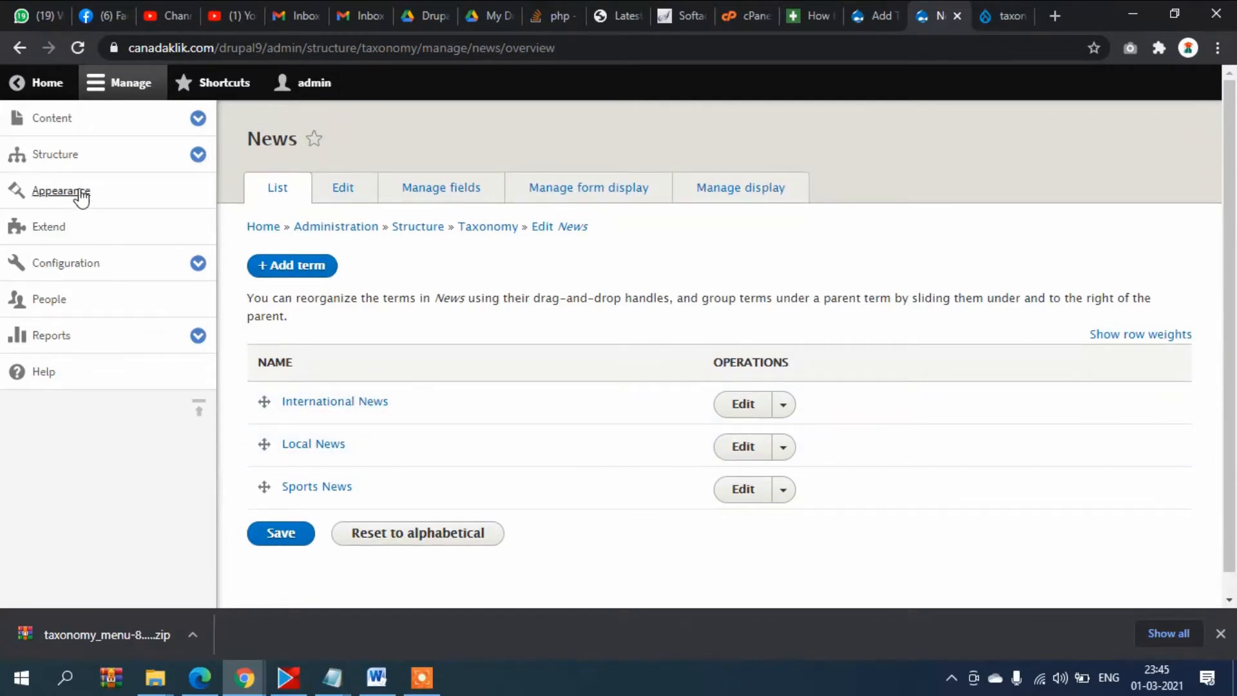
Reload the unsaved taxonomy menu form, fill in the label Left Categories and select News as the vocabulary
click(869, 15)
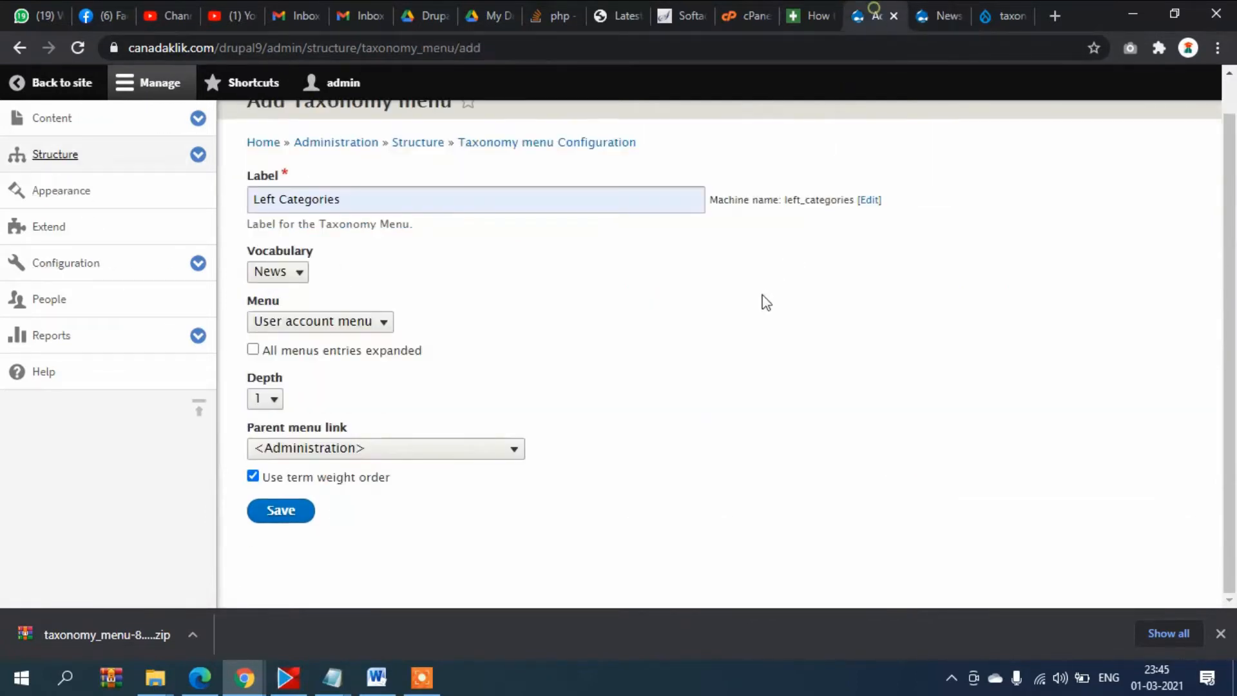
click(78, 48)
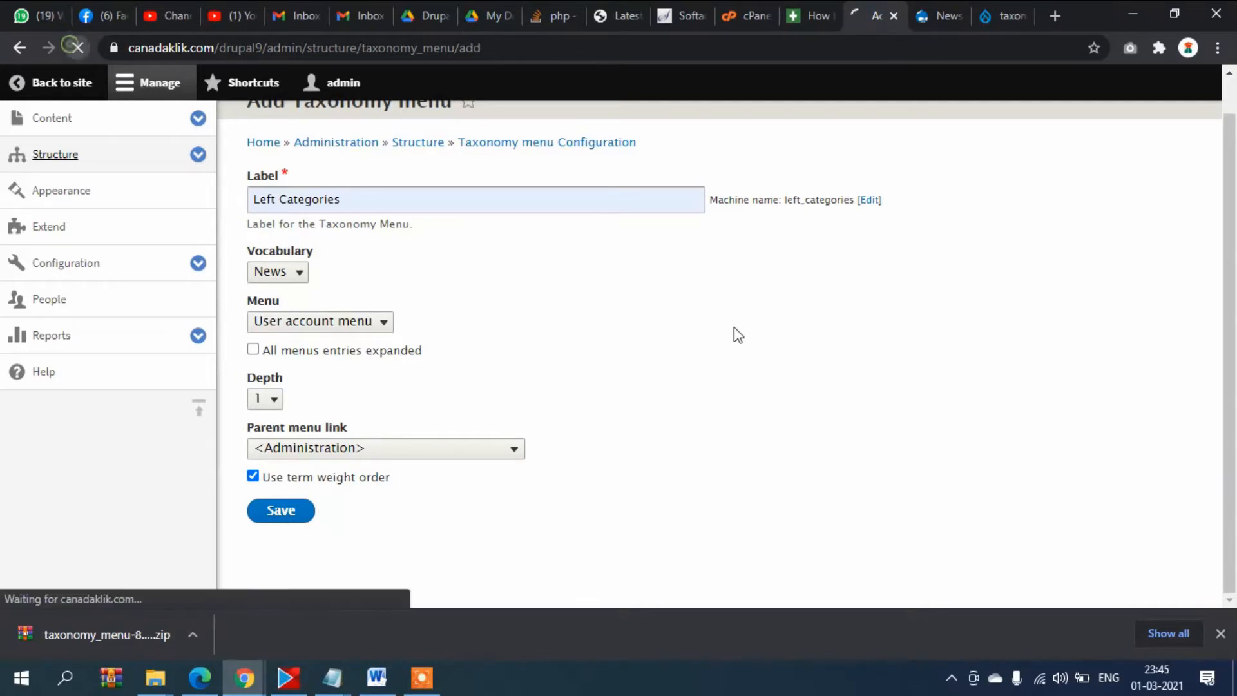
click(376, 205)
click(362, 405)
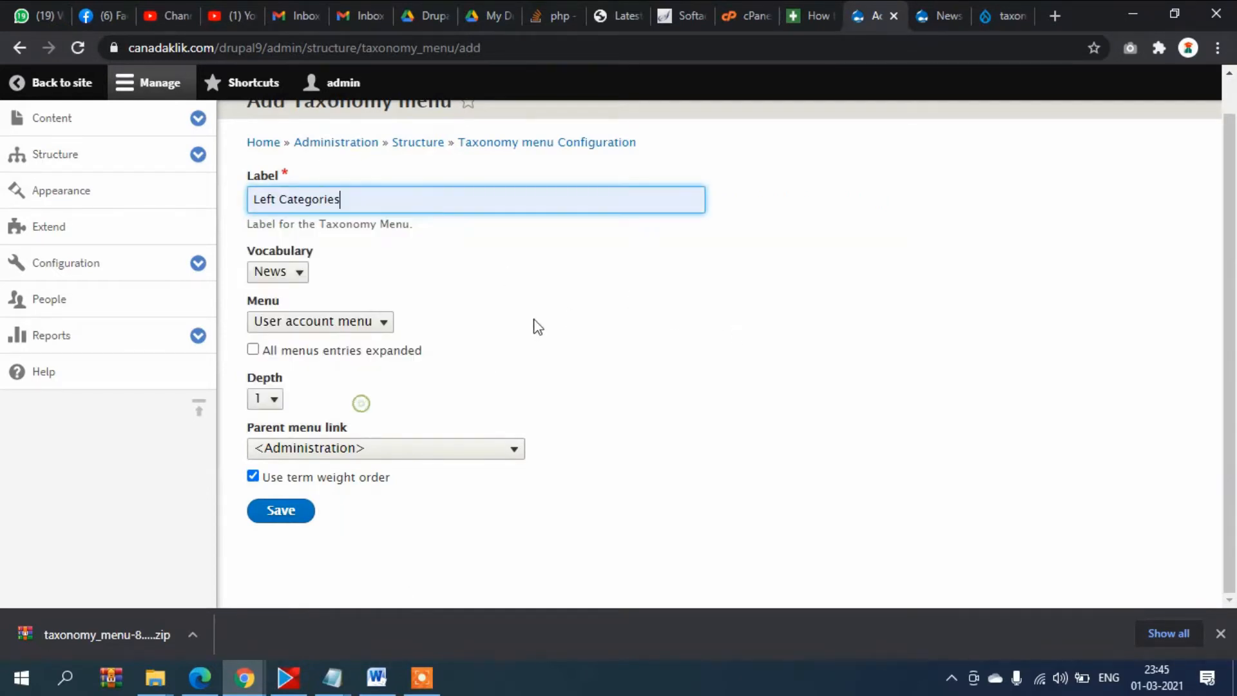
click(291, 280)
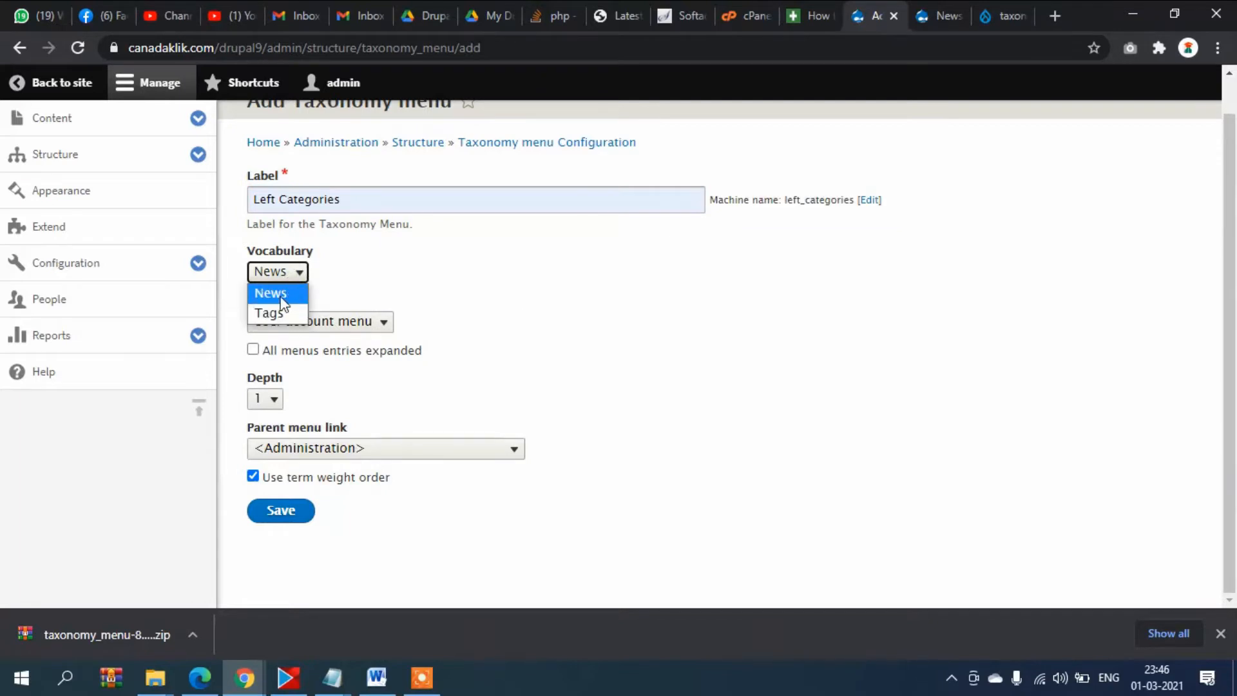
click(281, 298)
Check the News vocabulary in the site's taxonomy overview
click(939, 14)
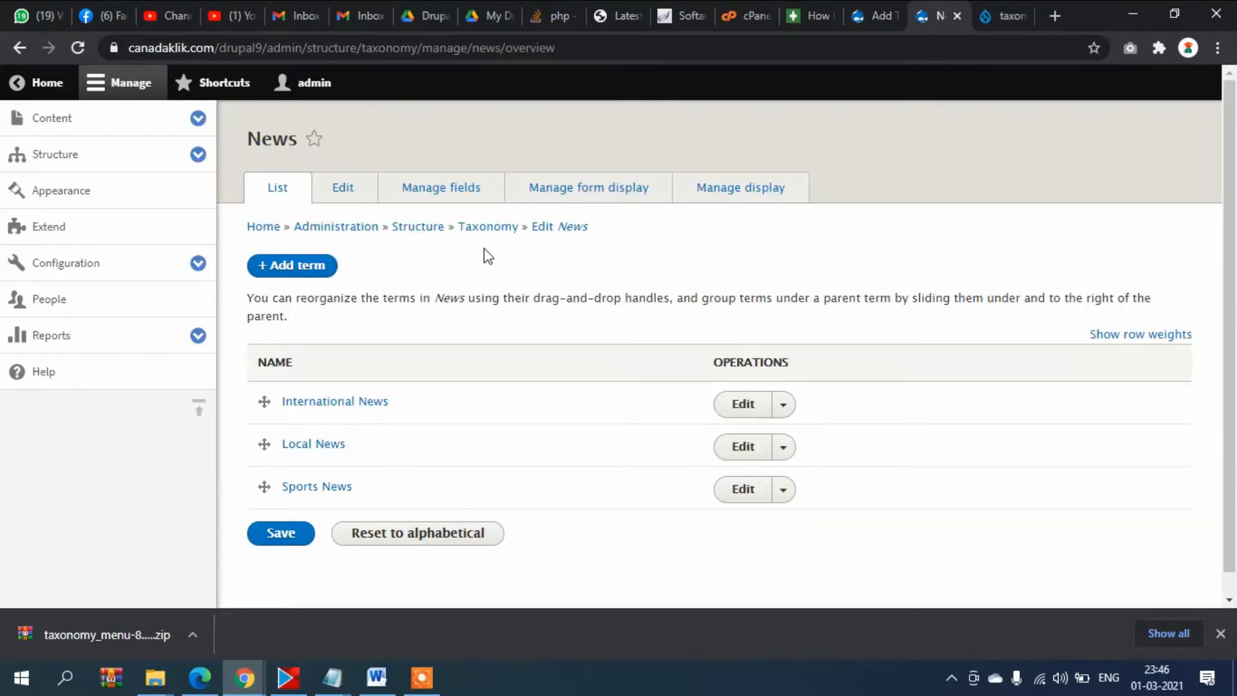
click(53, 158)
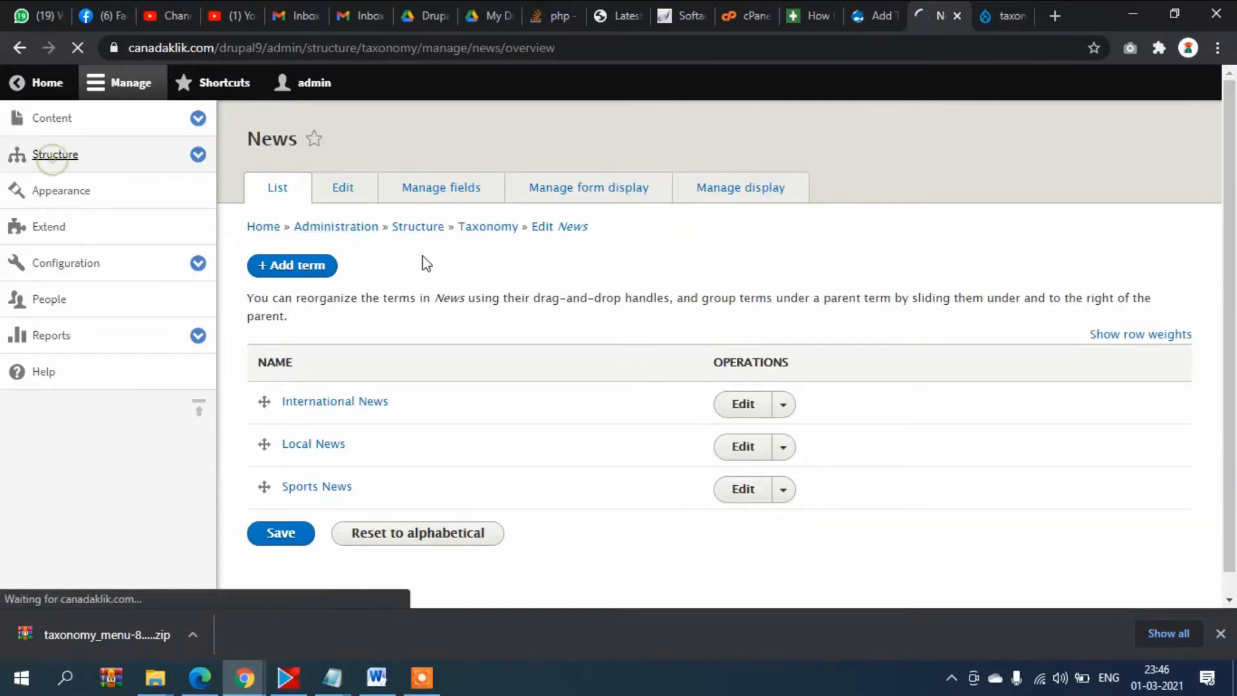
scroll(499, 312, down, 4)
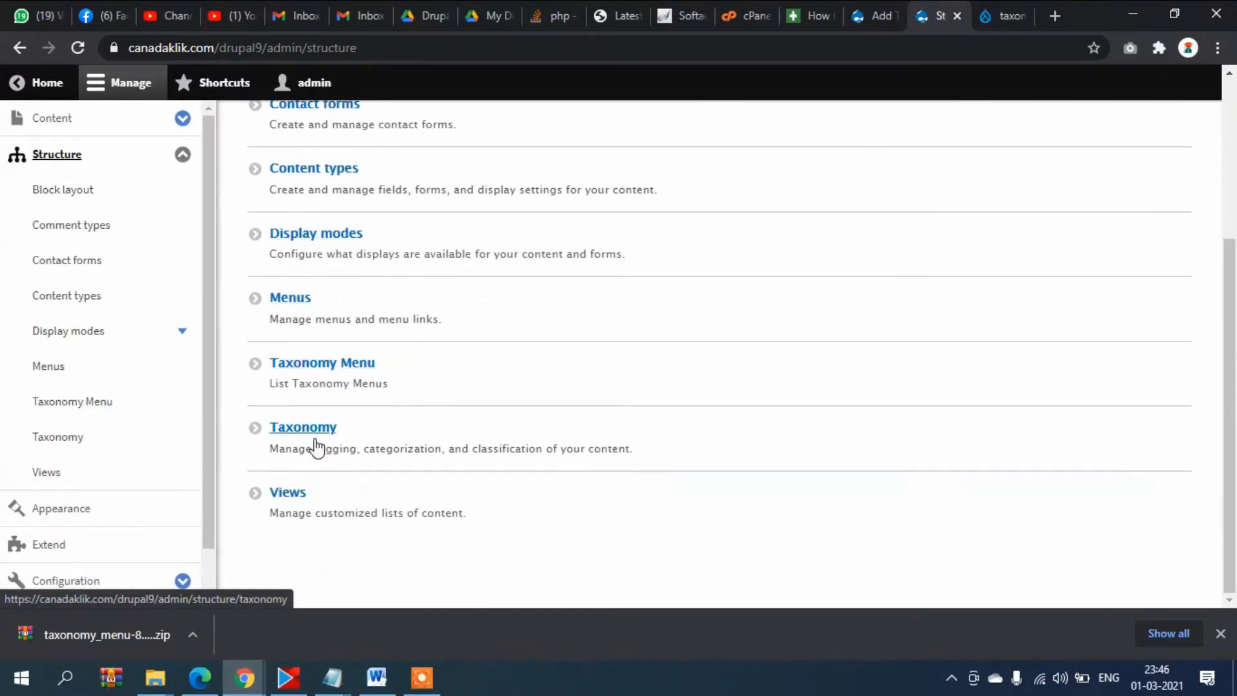
click(491, 389)
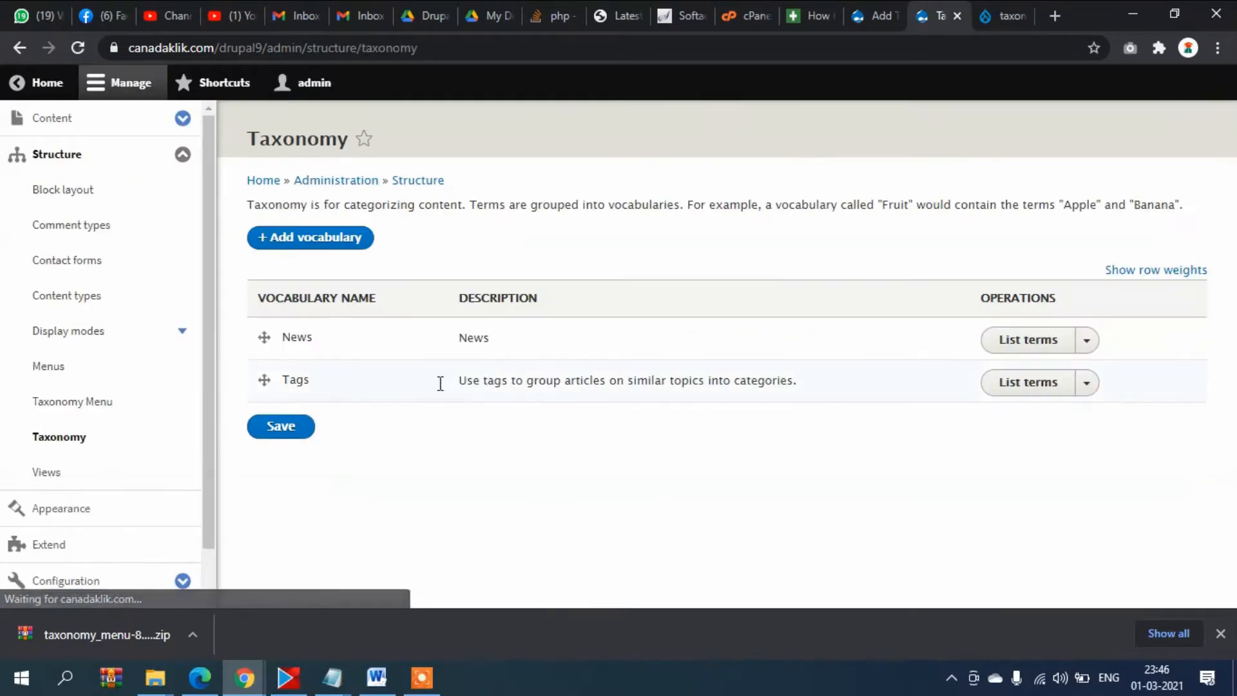
drag(298, 341, 293, 341)
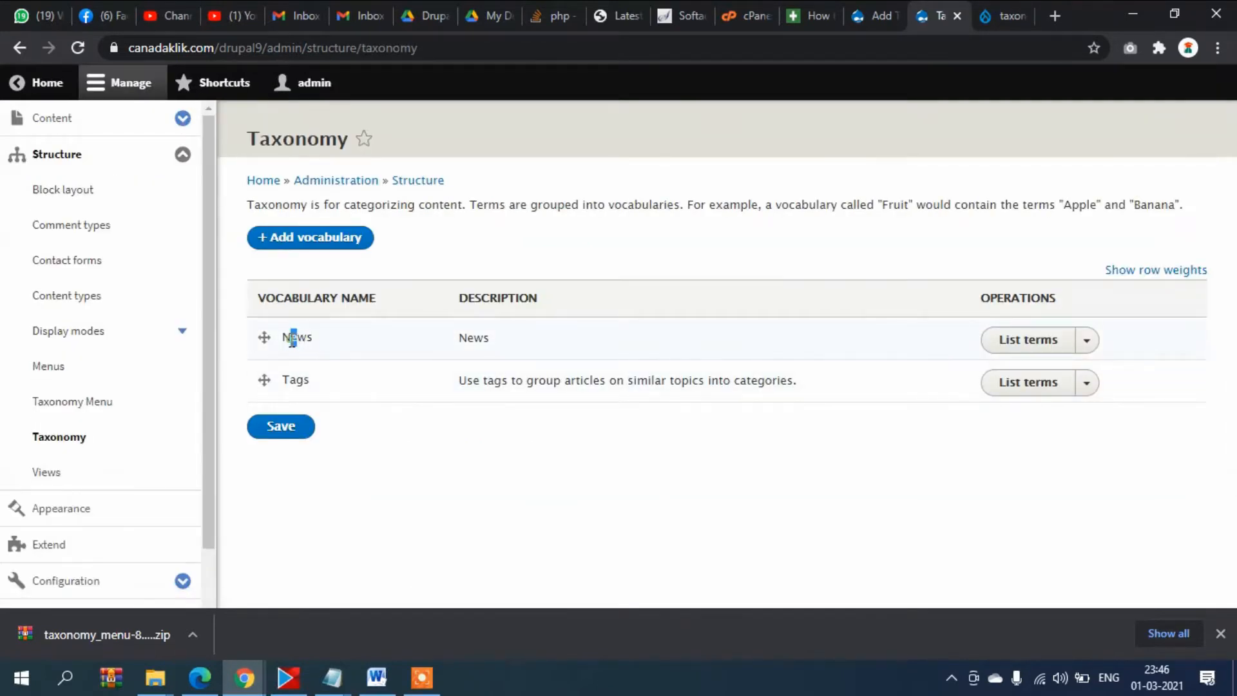
Assign the taxonomy menu to the Left Categories menu, enable expansion of all menu entries and save it
click(876, 15)
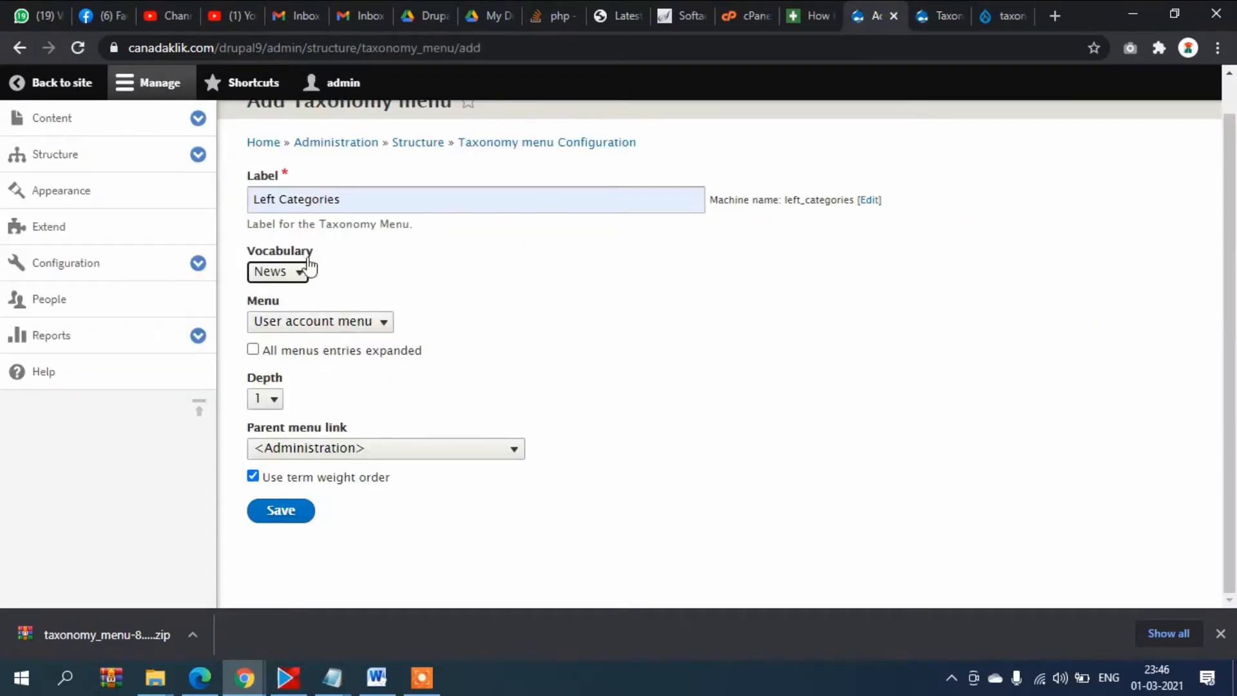
click(346, 328)
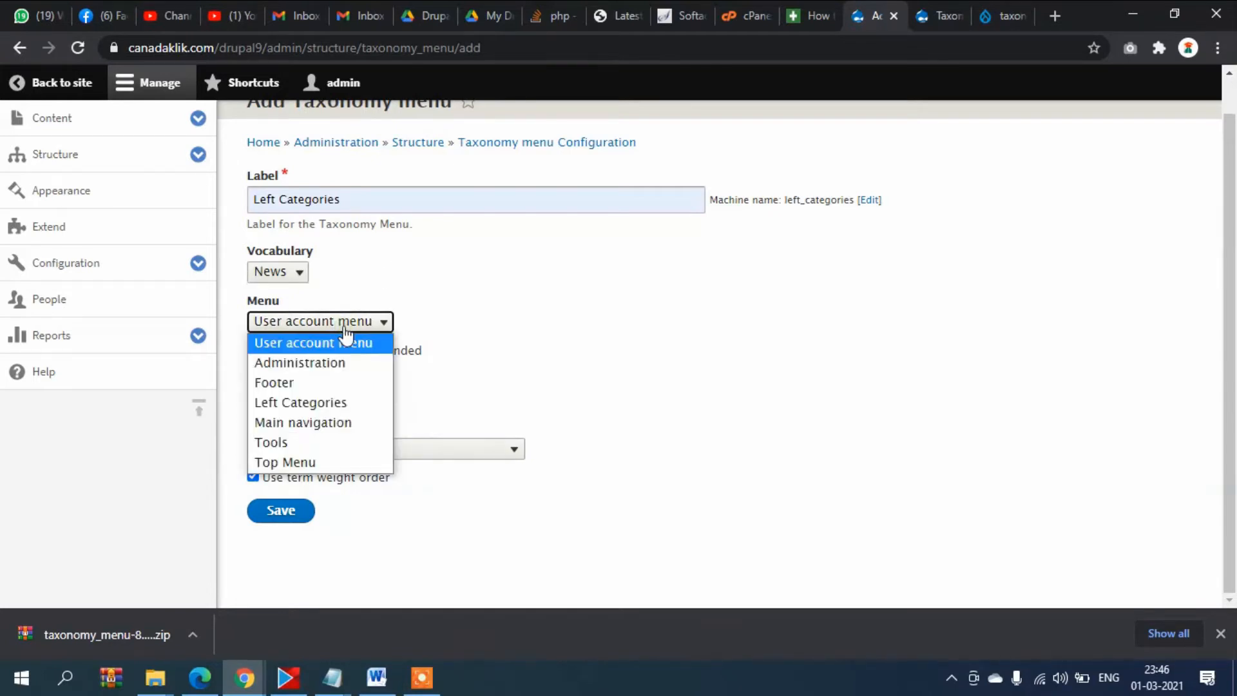
click(353, 400)
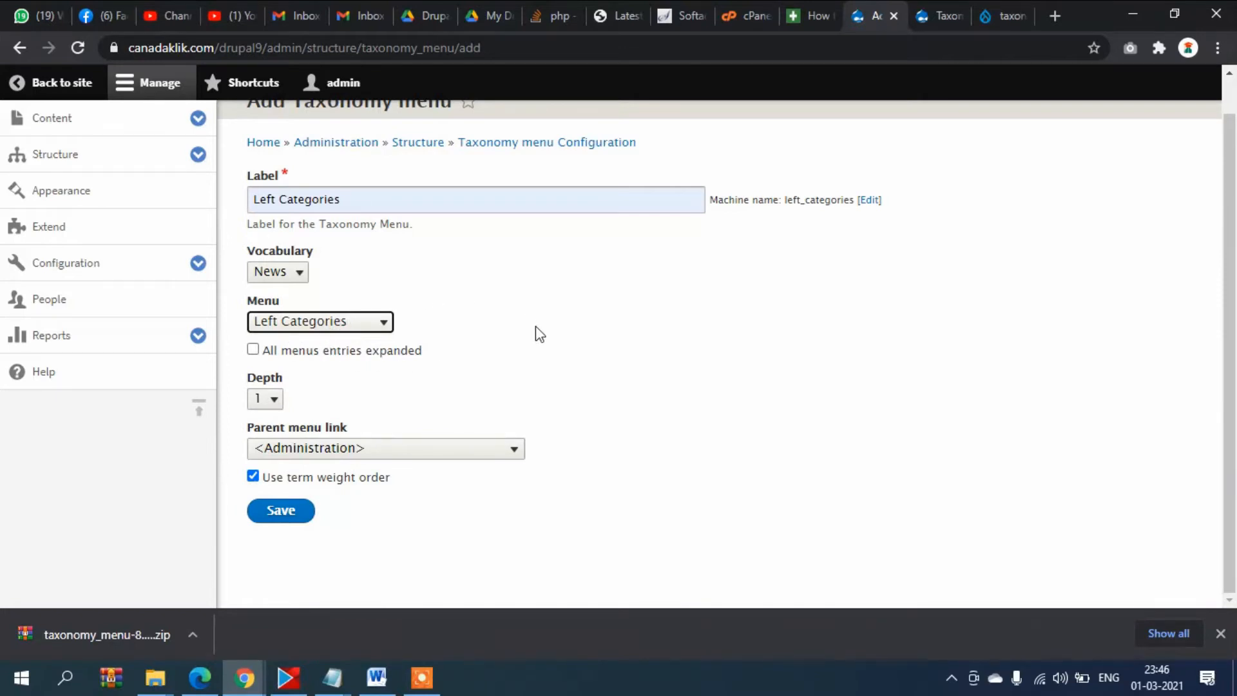
click(253, 351)
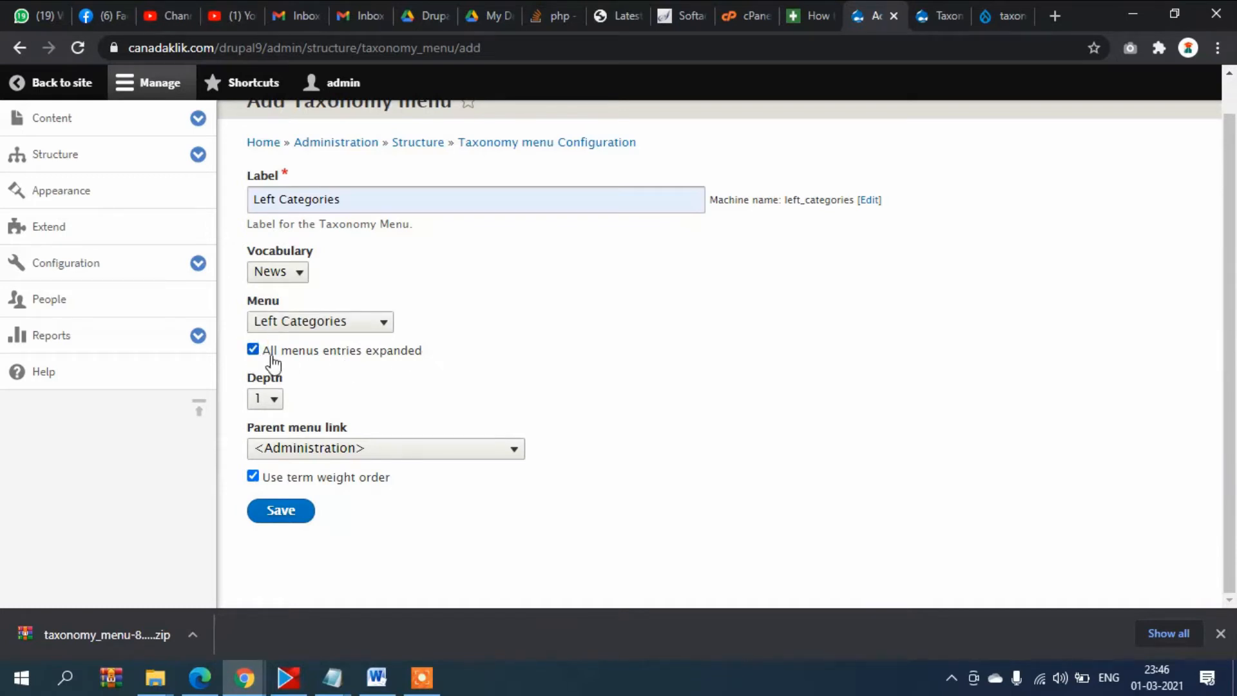
click(271, 512)
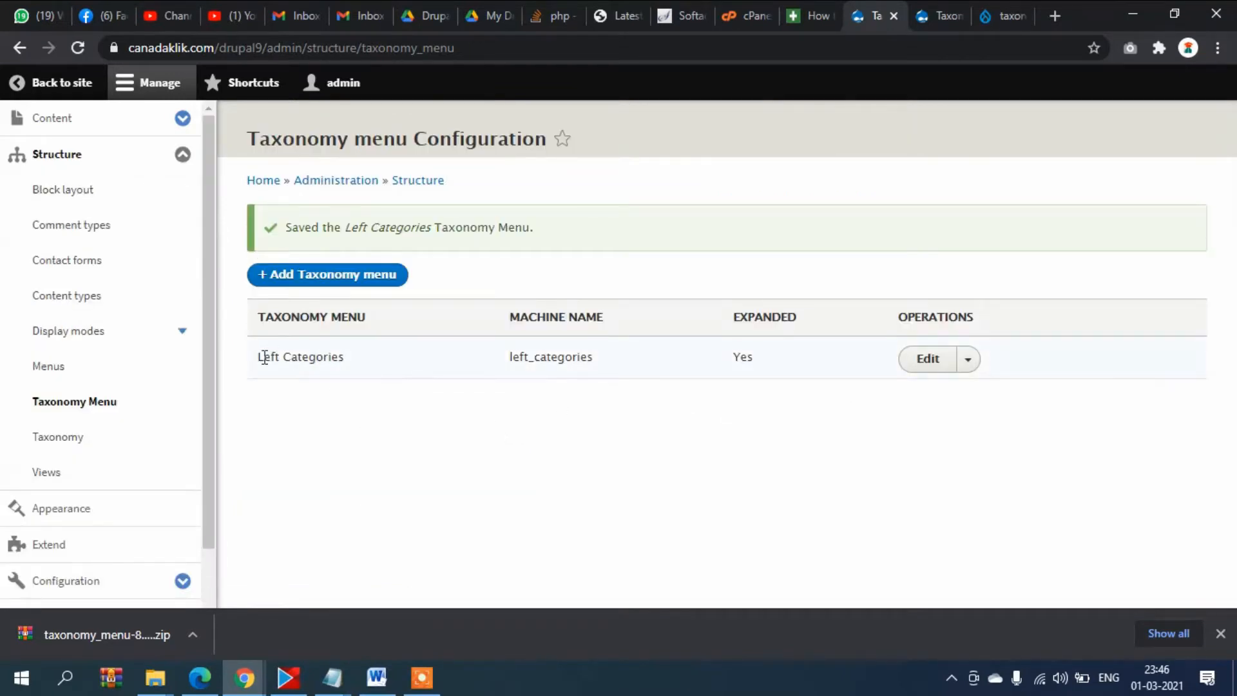
Check the saved Left Categories entry in the taxonomy menu list against the vocabularies in the taxonomy overview
drag(264, 358, 395, 369)
click(394, 364)
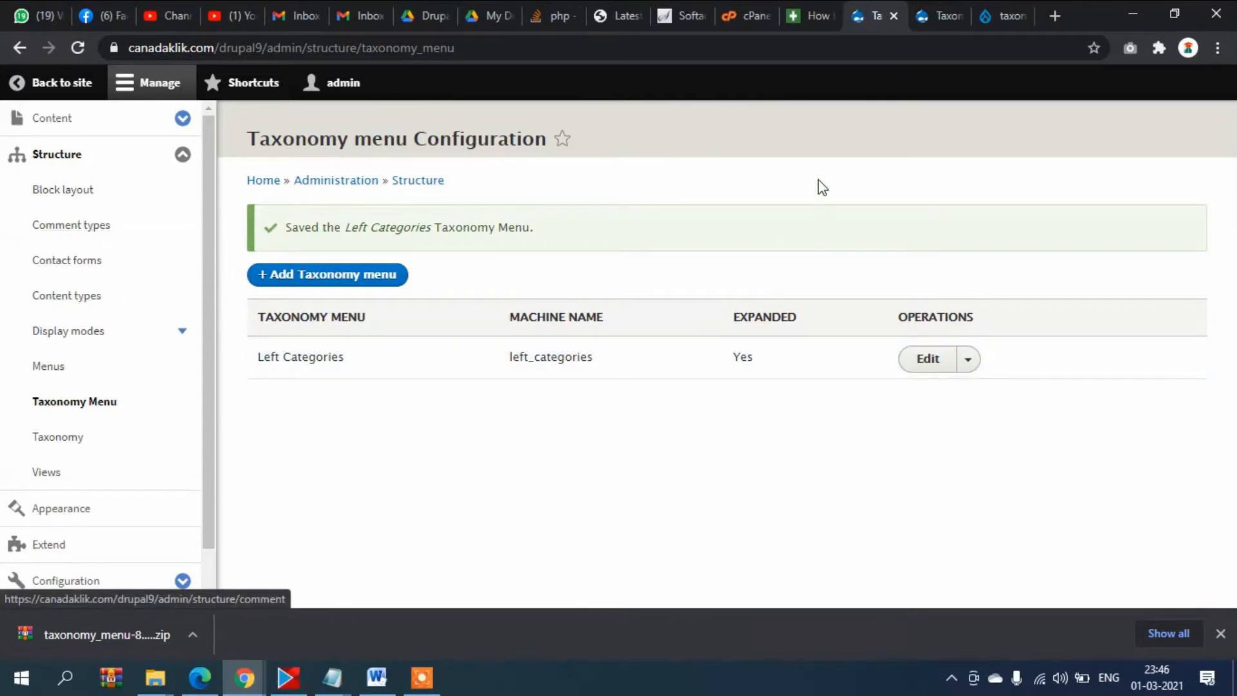
click(939, 16)
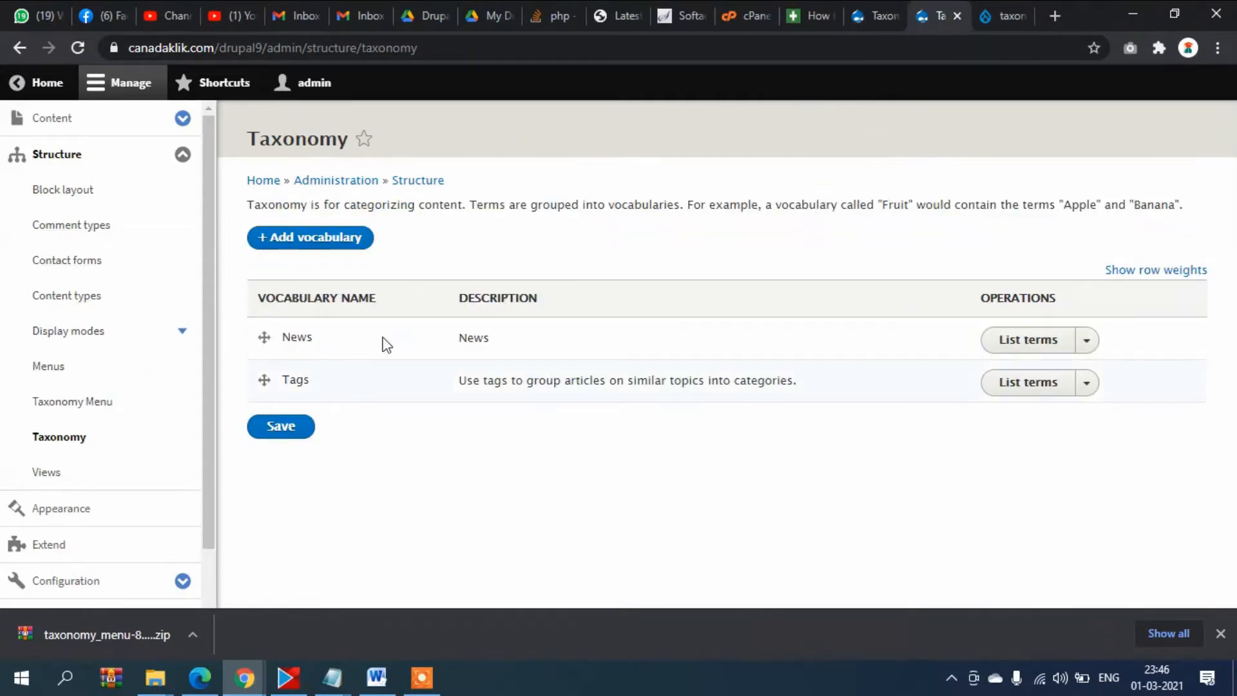
click(882, 11)
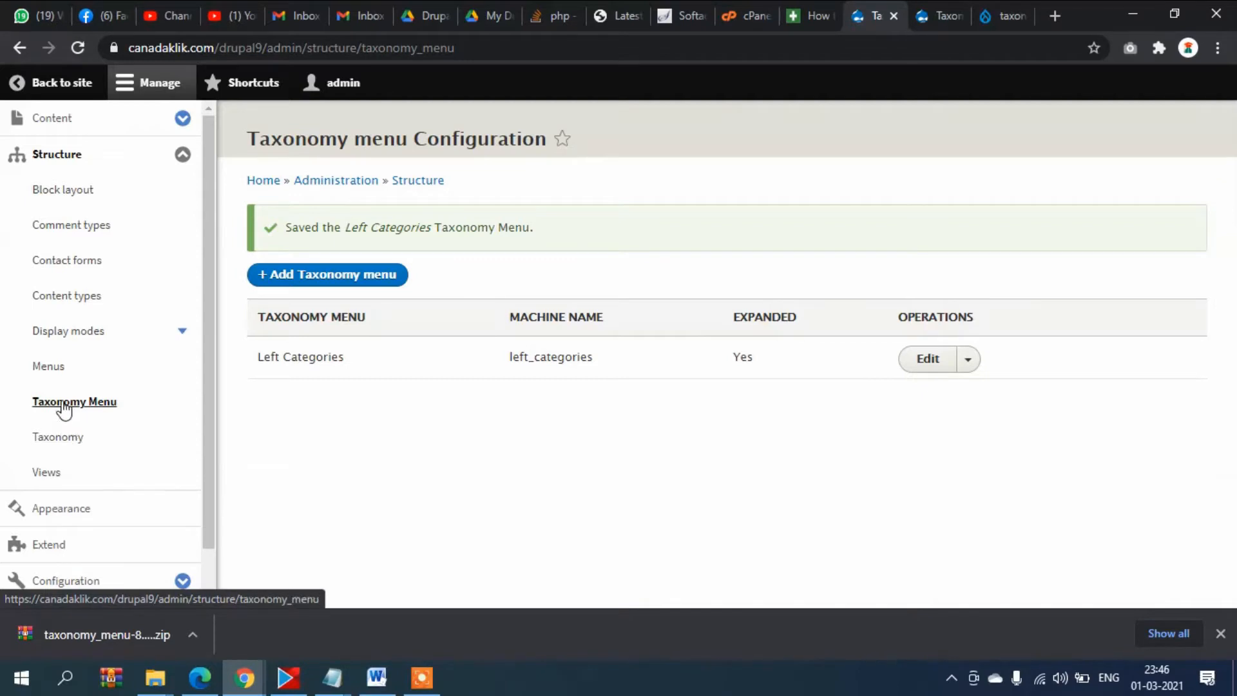
Open the Left Categories menu for editing from the site's menu list and review its links
click(50, 374)
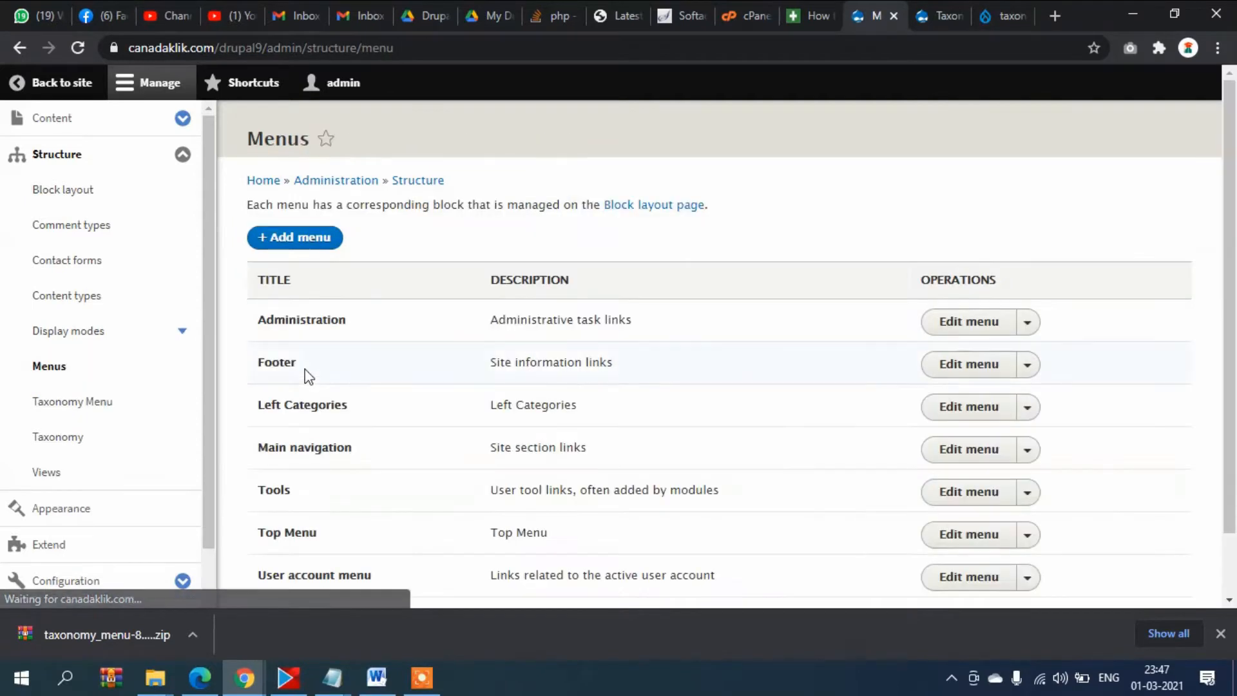
scroll(348, 380, down, 1)
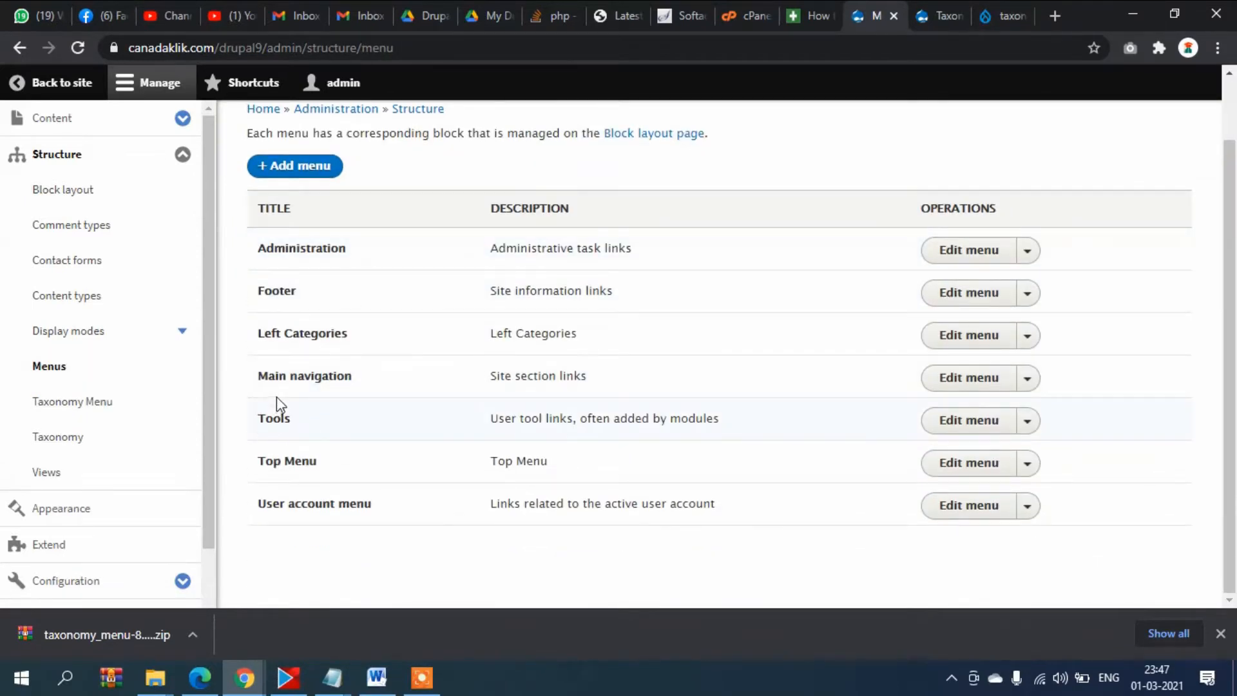
drag(261, 334, 353, 338)
click(353, 337)
click(1027, 337)
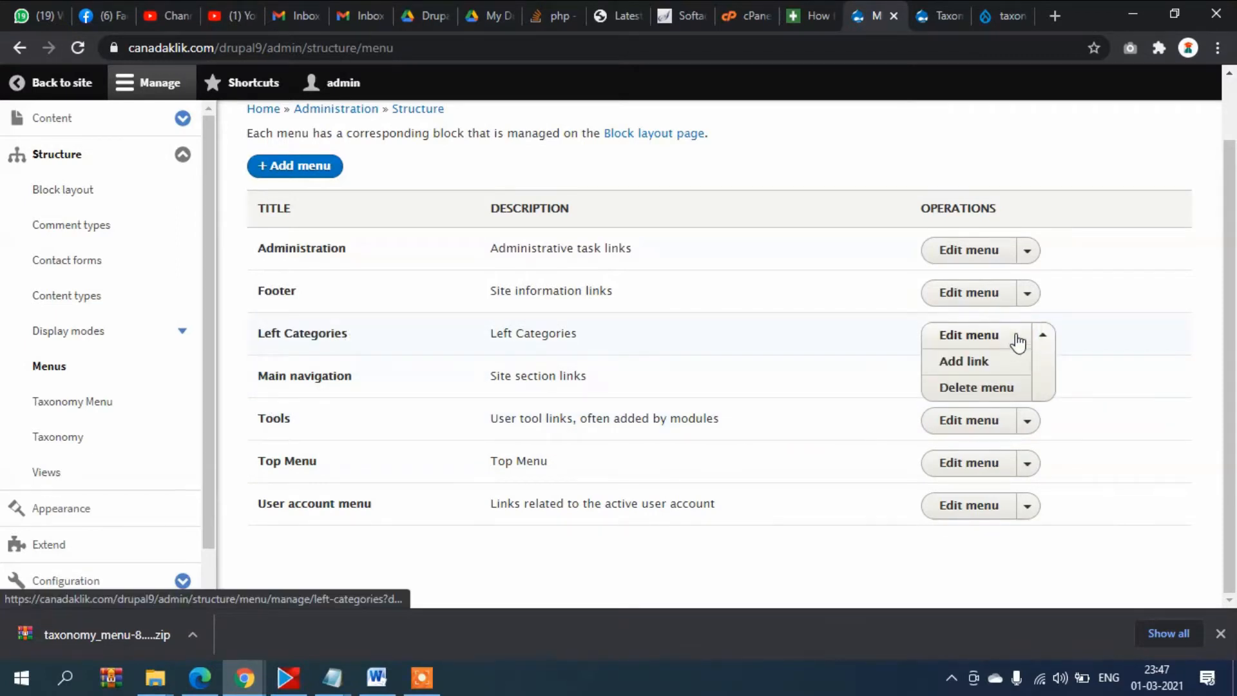
click(946, 336)
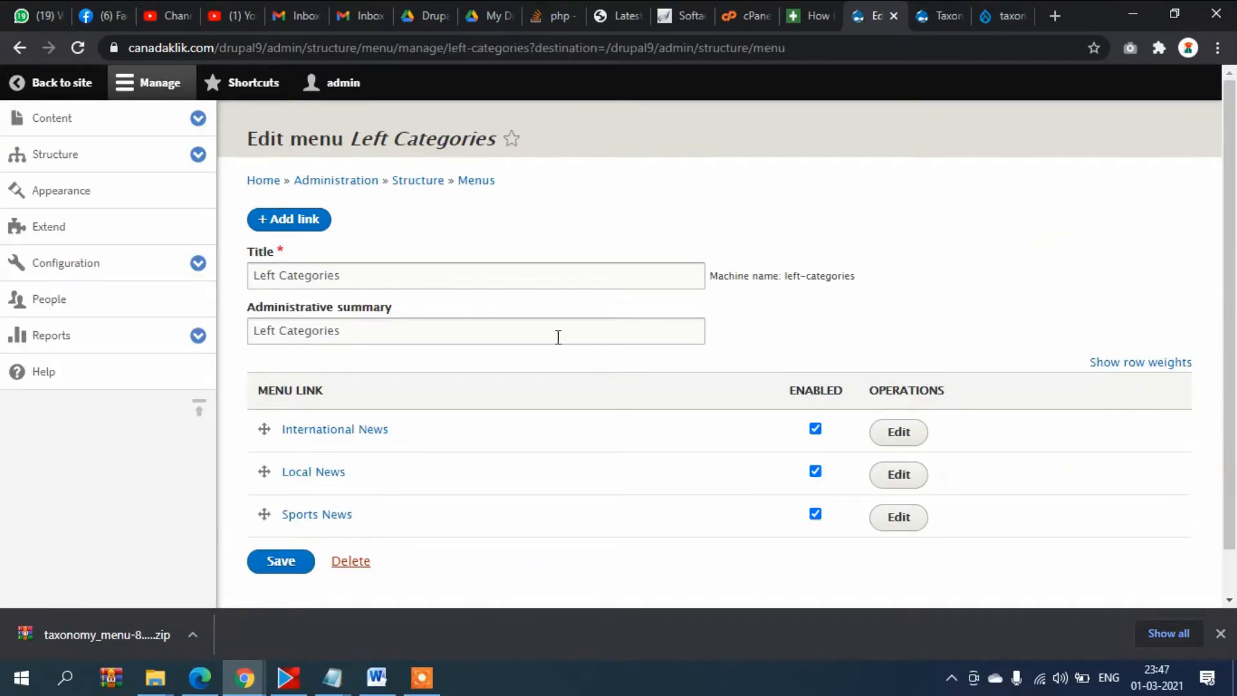
scroll(558, 337, down, 1)
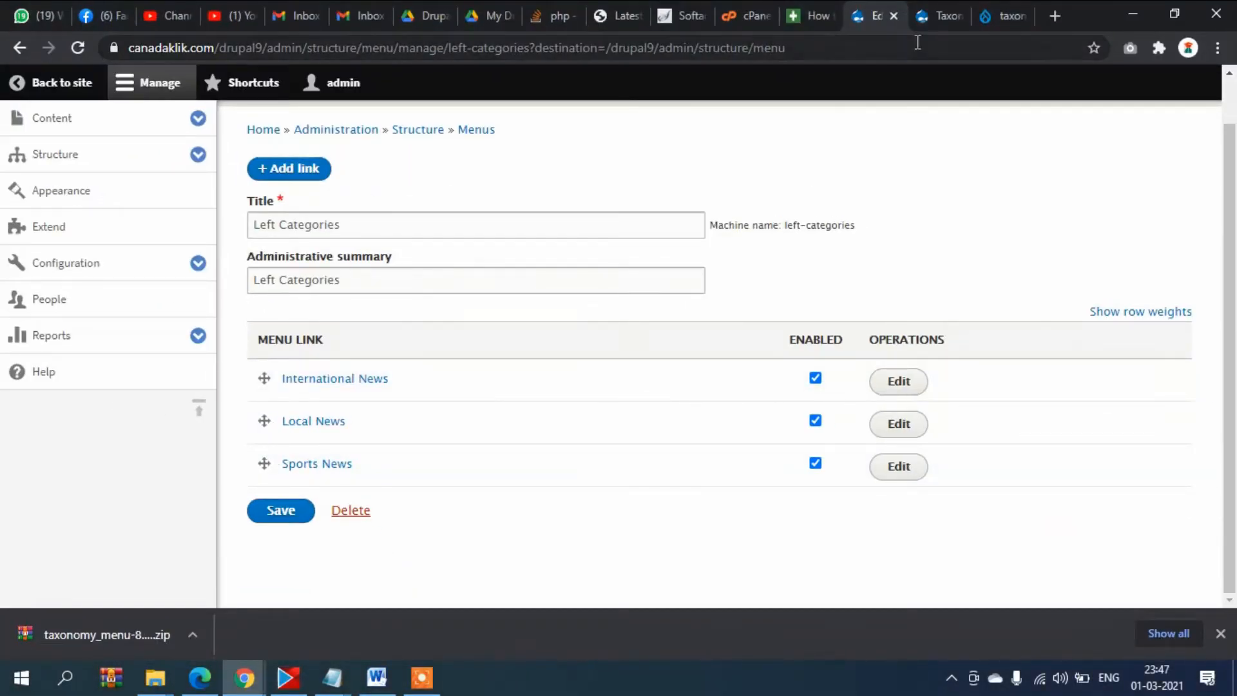
Check the left sidebar of the public home page in the incognito window and return to the administration window
click(921, 16)
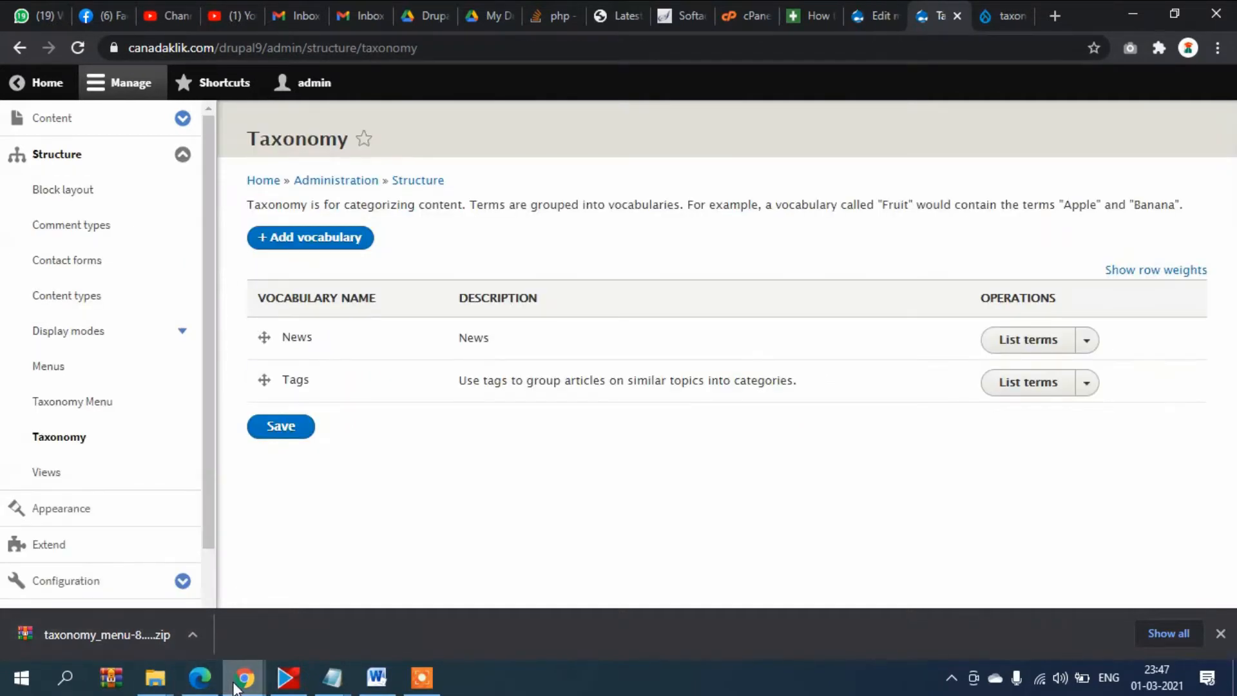
mouse_move(243, 682)
click(284, 632)
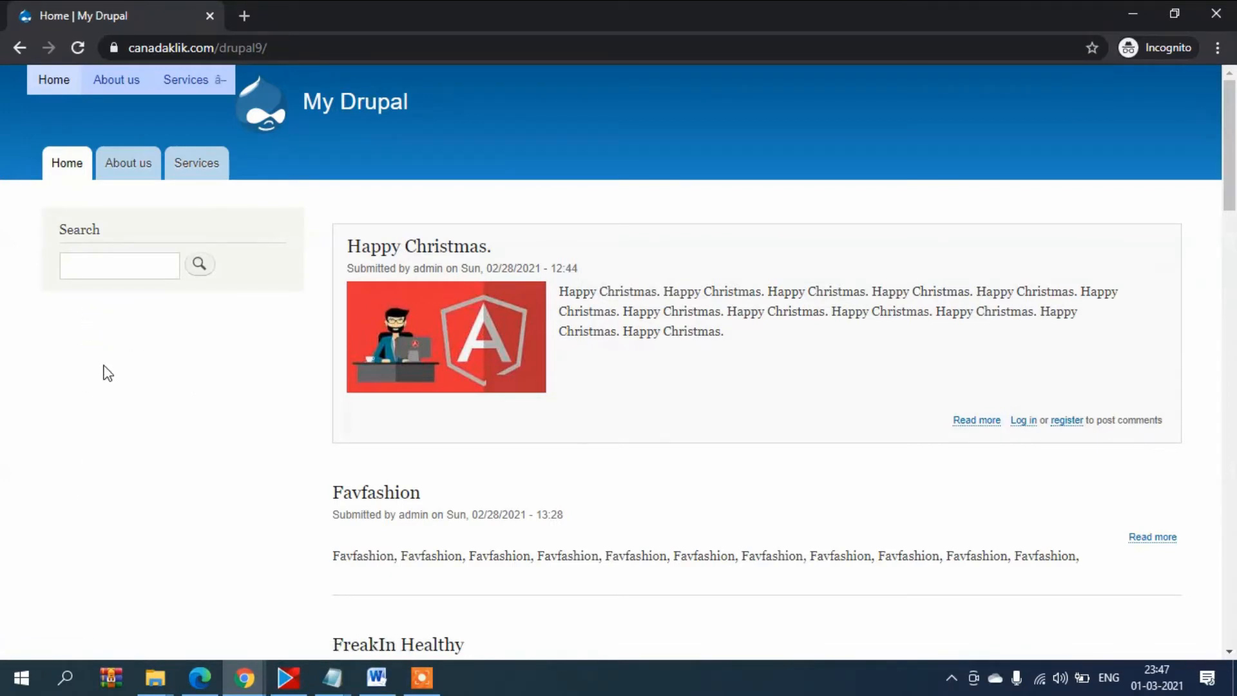
mouse_move(244, 676)
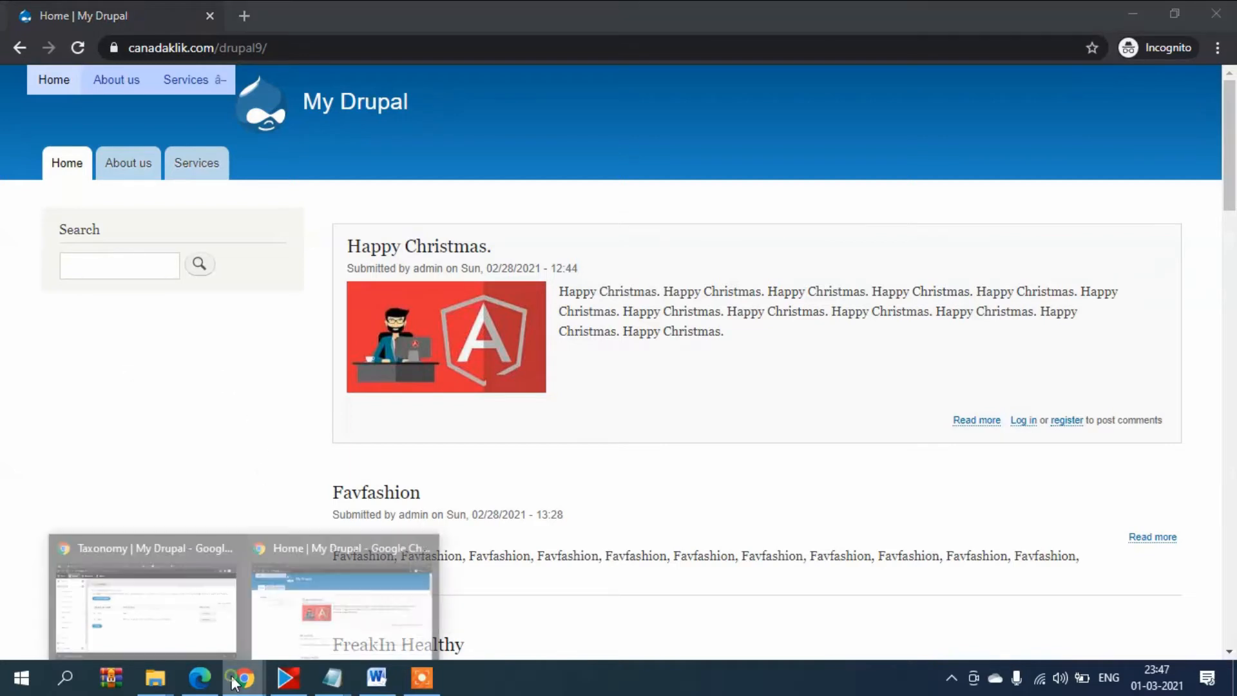
click(152, 648)
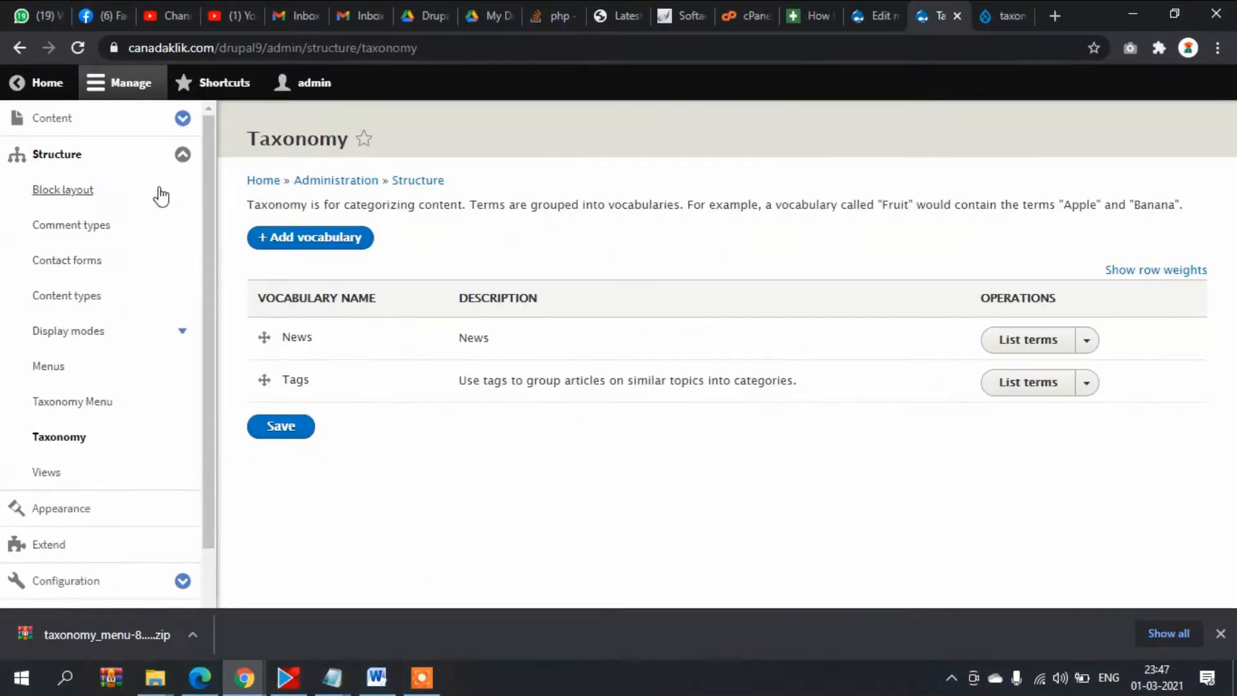
Open the site's block layout and look through the Bartik theme's regions and their placed blocks
click(71, 197)
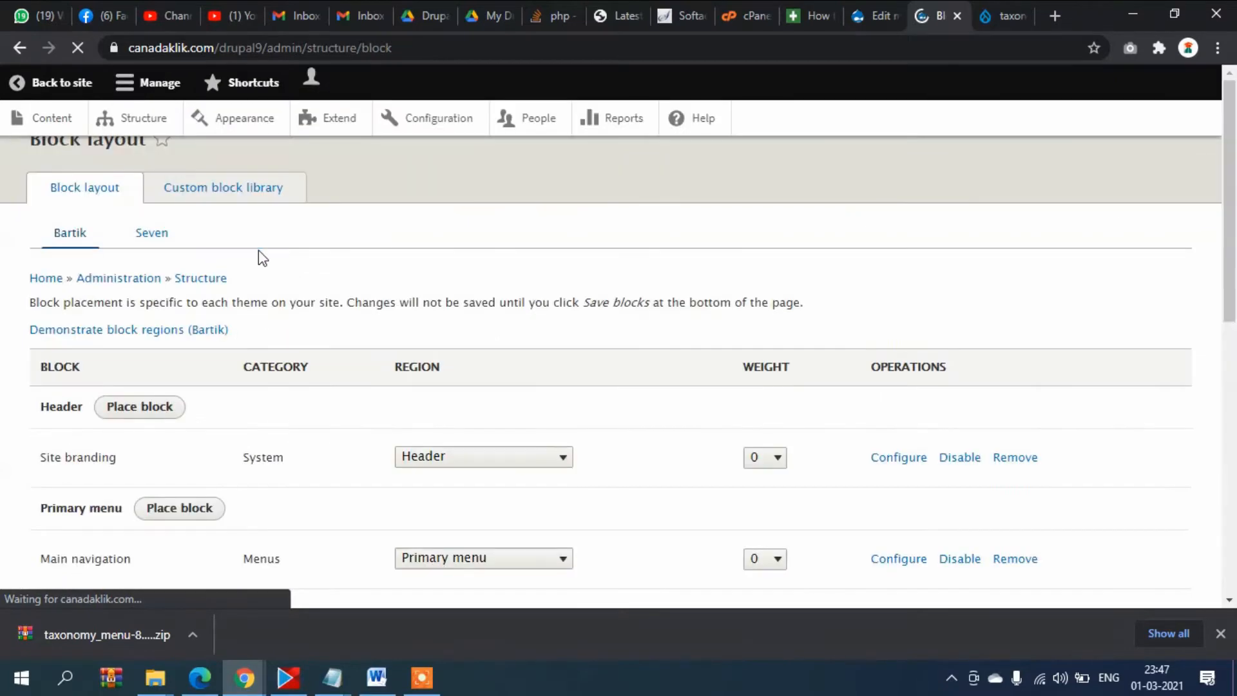
scroll(400, 451, down, 5)
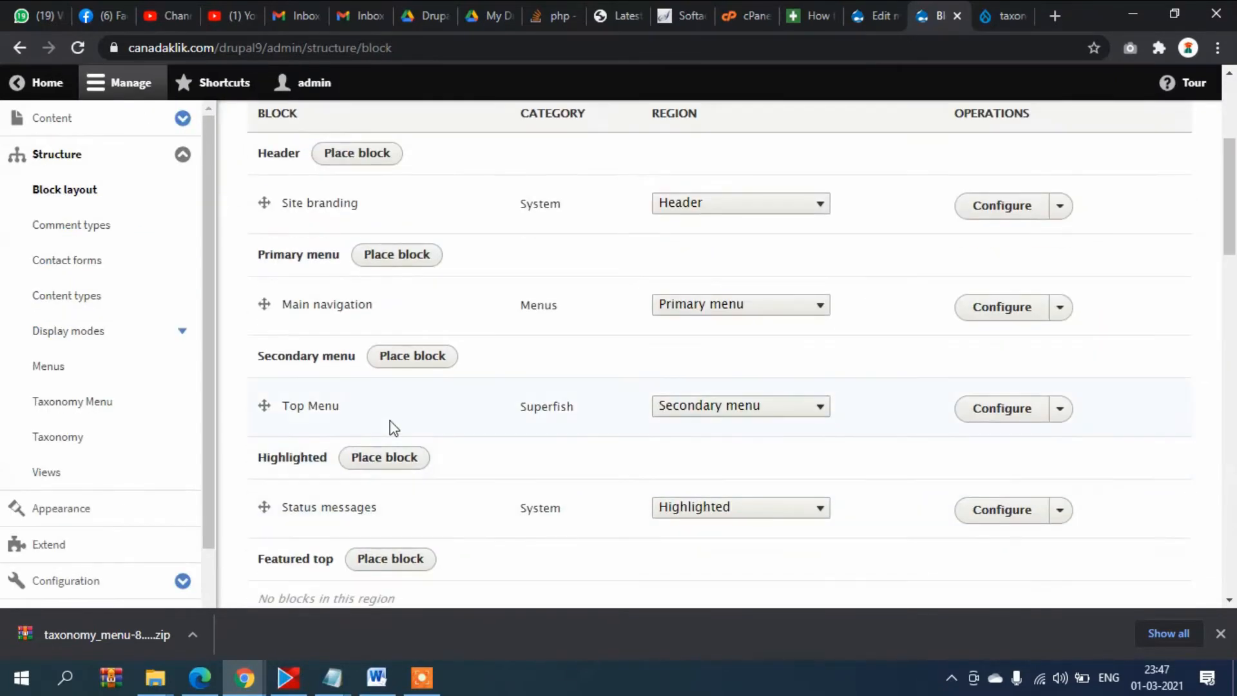
scroll(399, 418, down, 4)
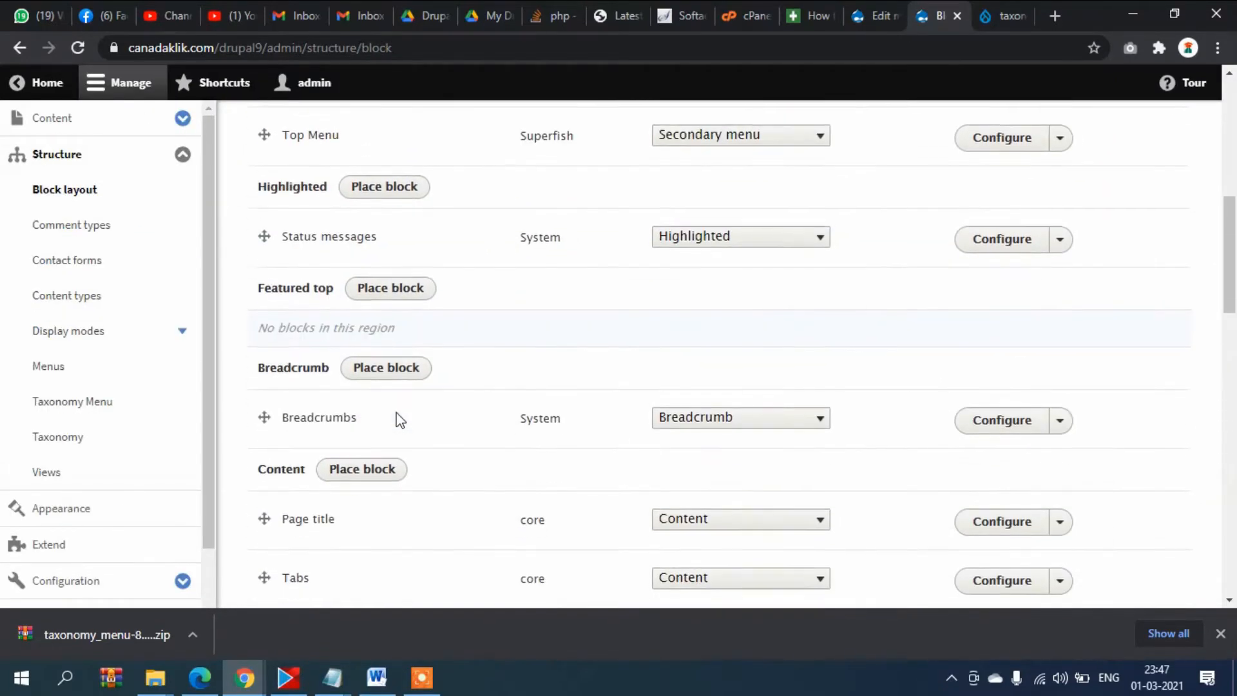
scroll(378, 391, down, 10)
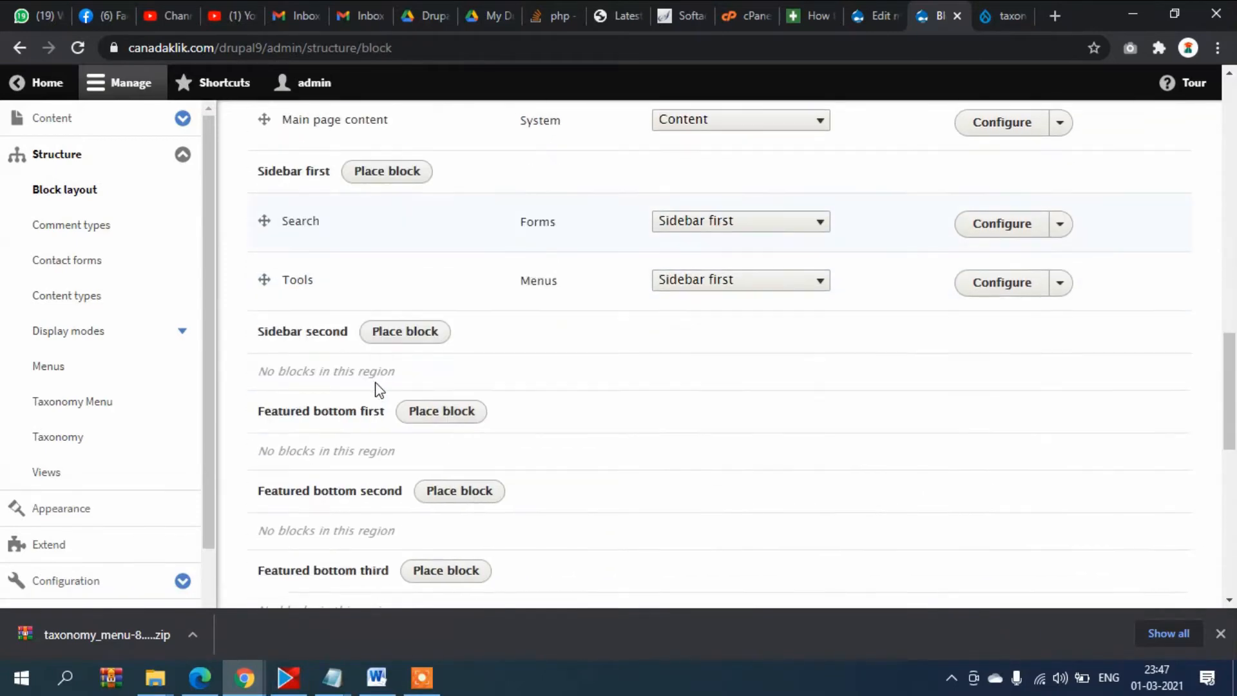
scroll(365, 364, down, 8)
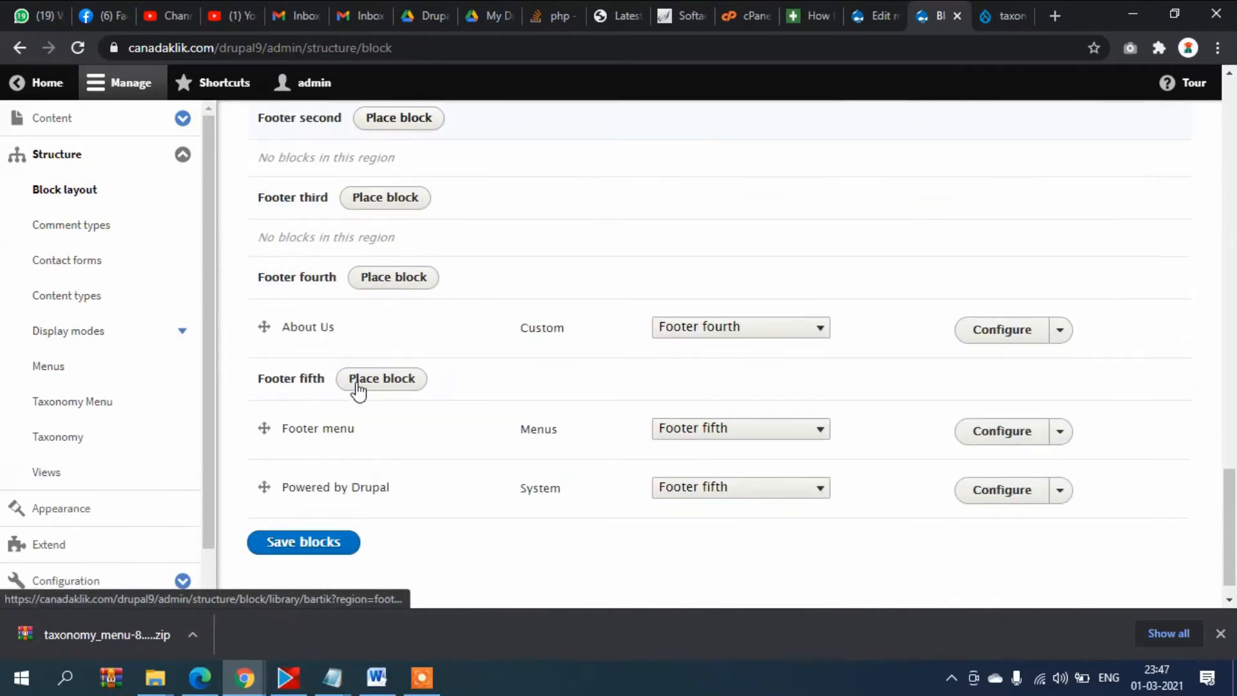
scroll(361, 393, down, 1)
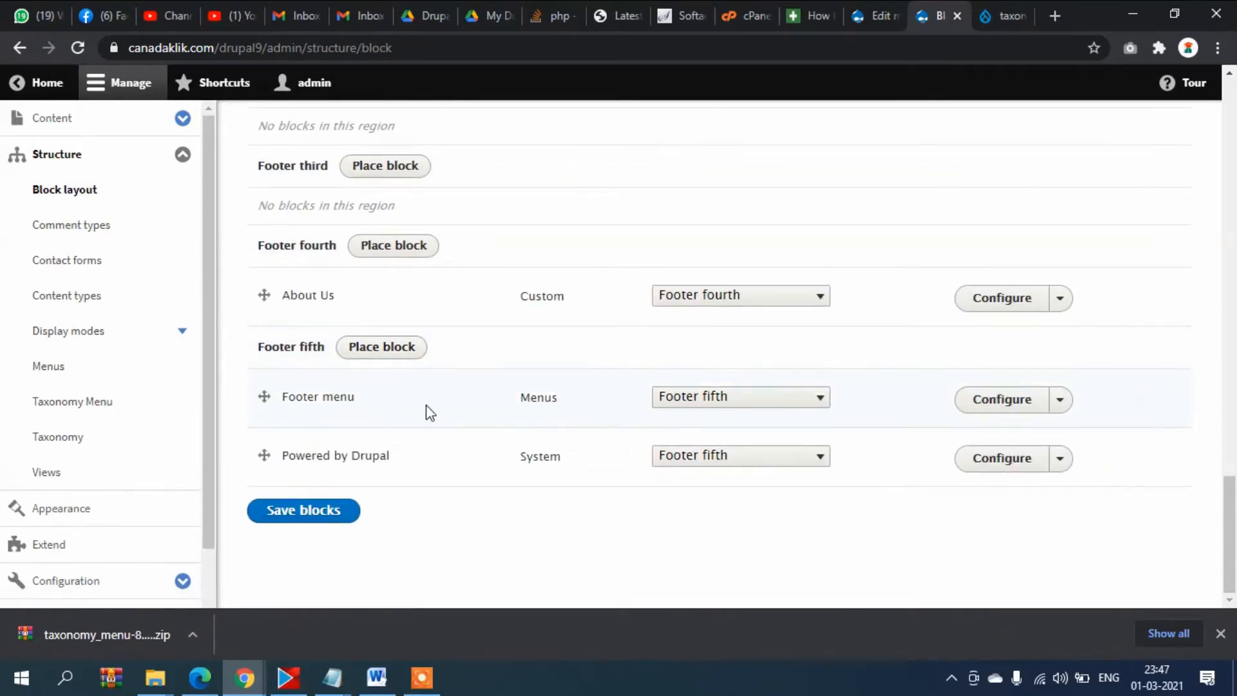
scroll(426, 404, up, 15)
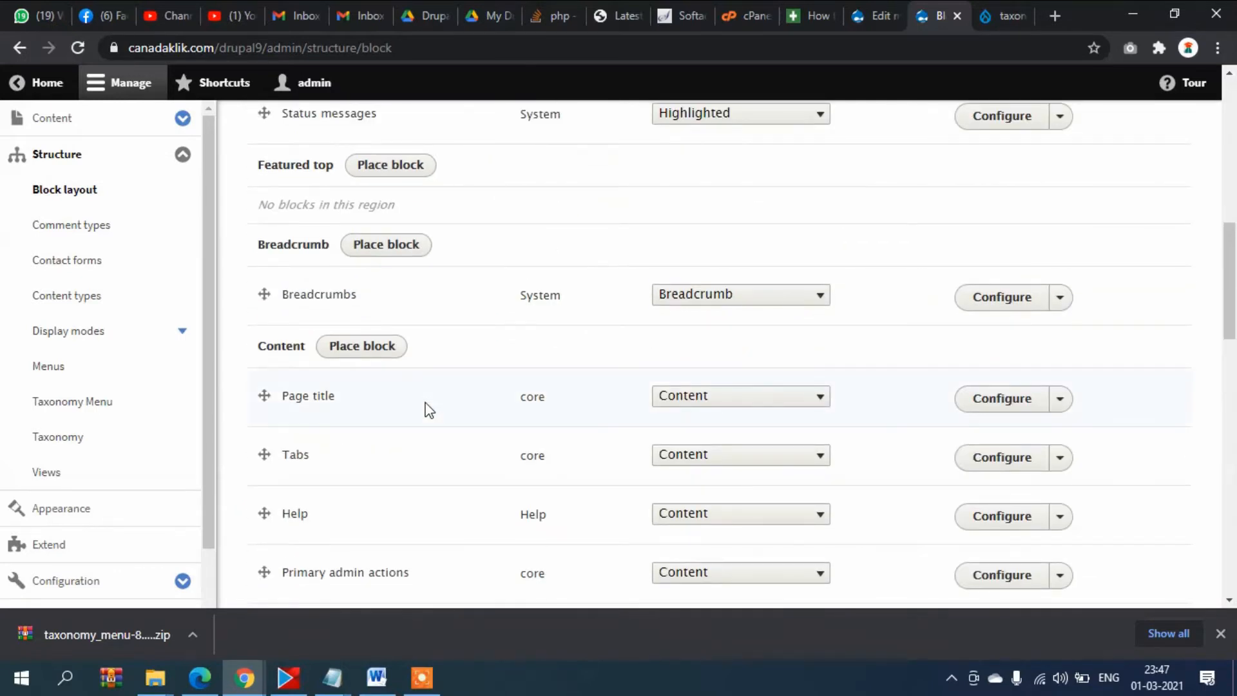
Search the block layout page for "left" and "ca"
key(ctrl+f)
text(left)
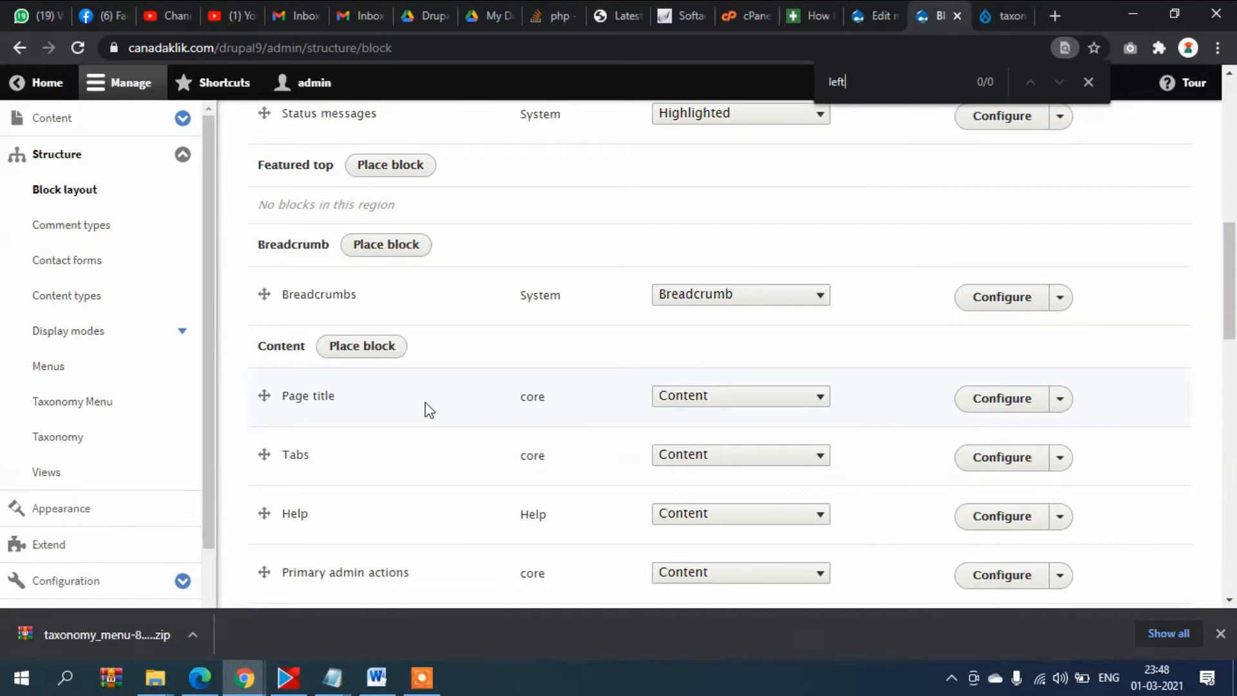
key(BackSpace)
key(BackSpace)
key(BackSpace)
key(BackSpace)
text(ca)
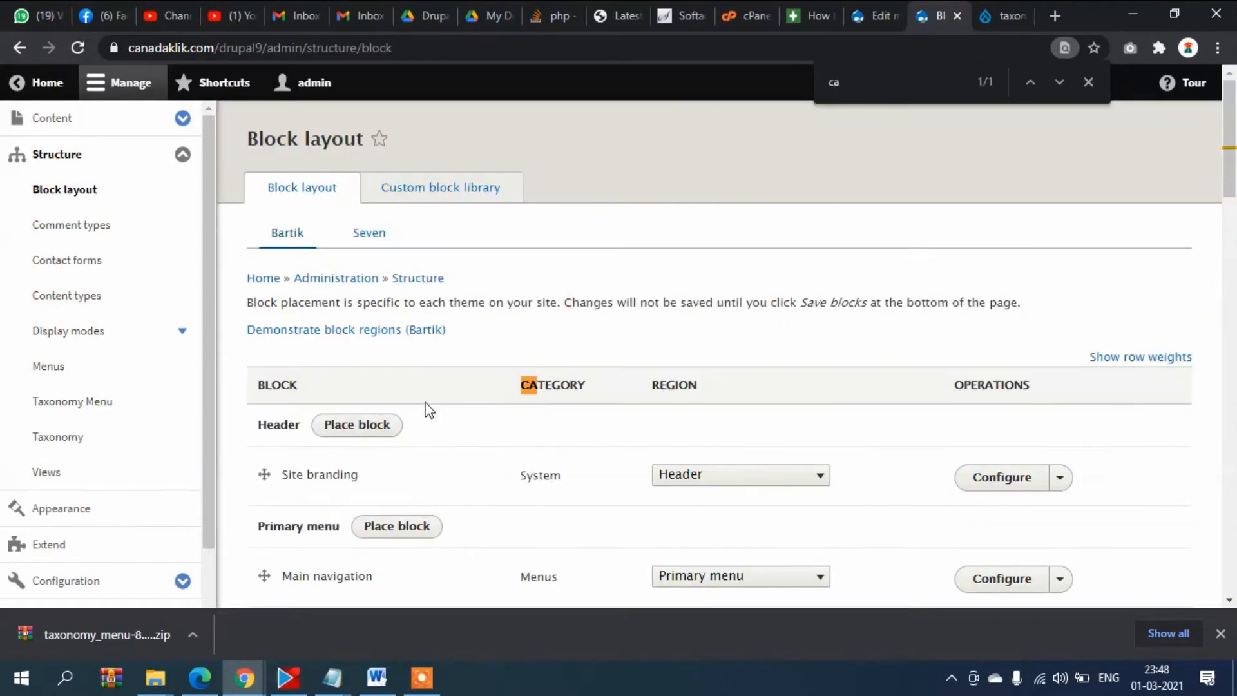
key(BackSpace)
key(BackSpace)
scroll(427, 411, down, 5)
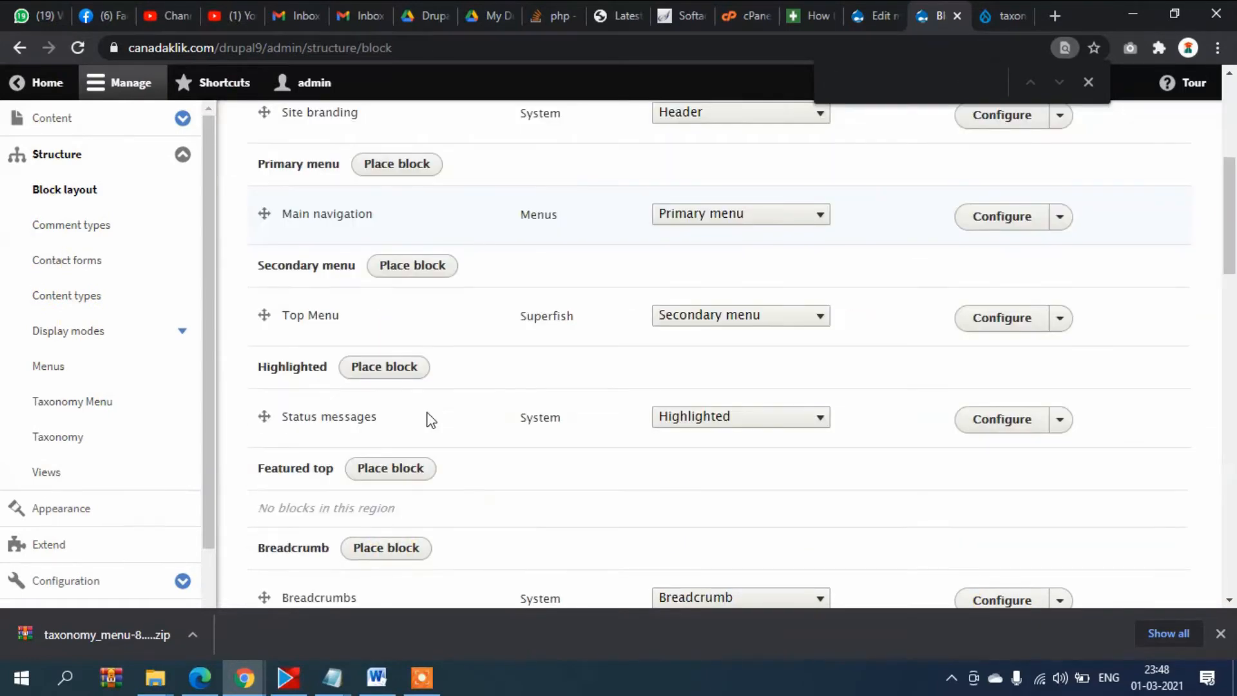
scroll(430, 420, up, 5)
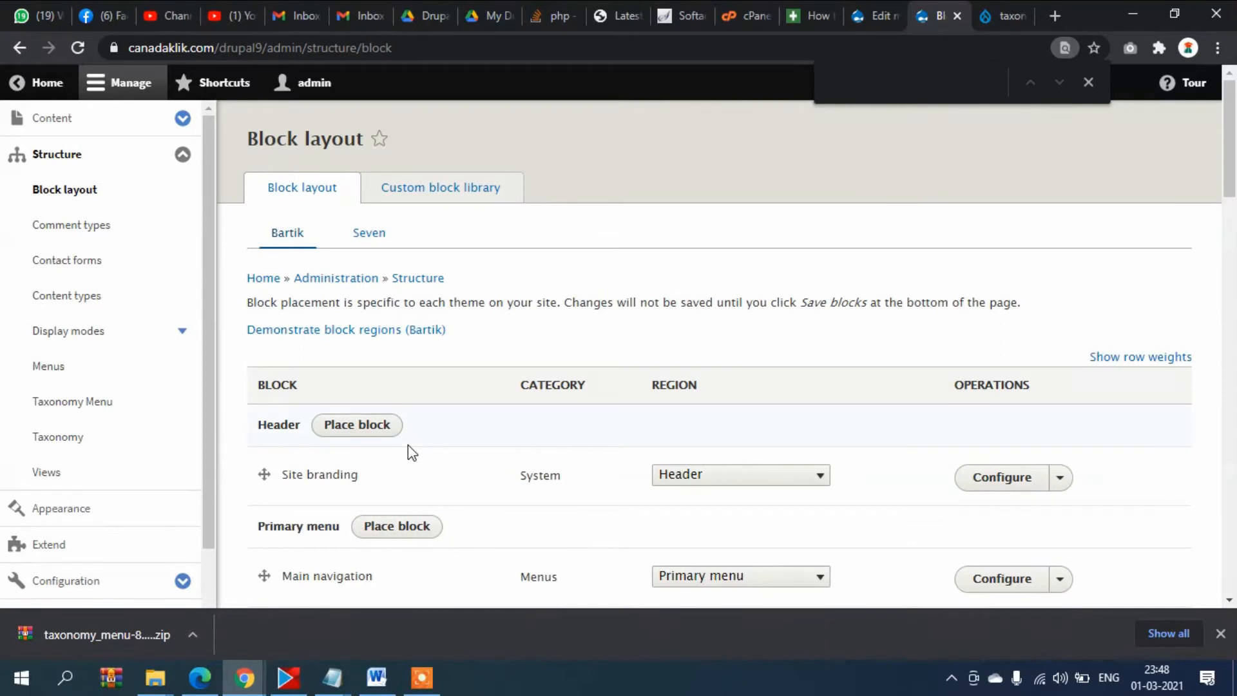
Display the demonstration of Bartik's block regions, examine where Sidebar first sits and return to the block layout
click(347, 332)
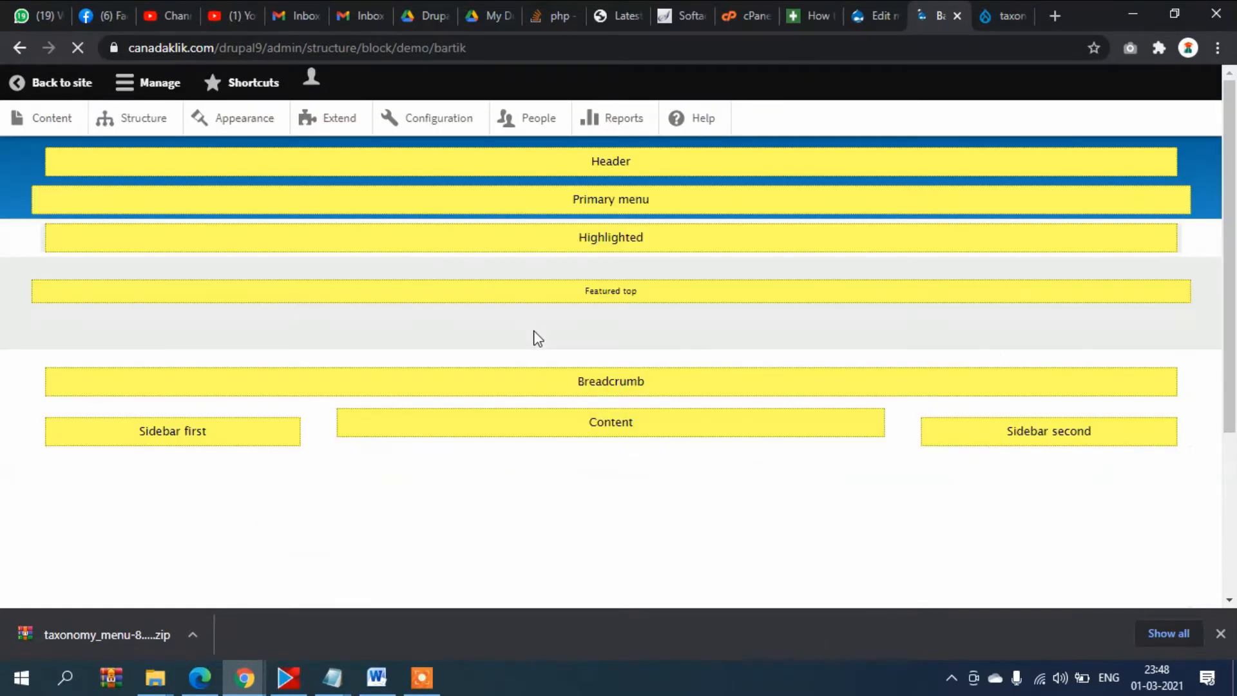
scroll(534, 331, down, 1)
scroll(534, 330, up, 1)
scroll(467, 363, down, 1)
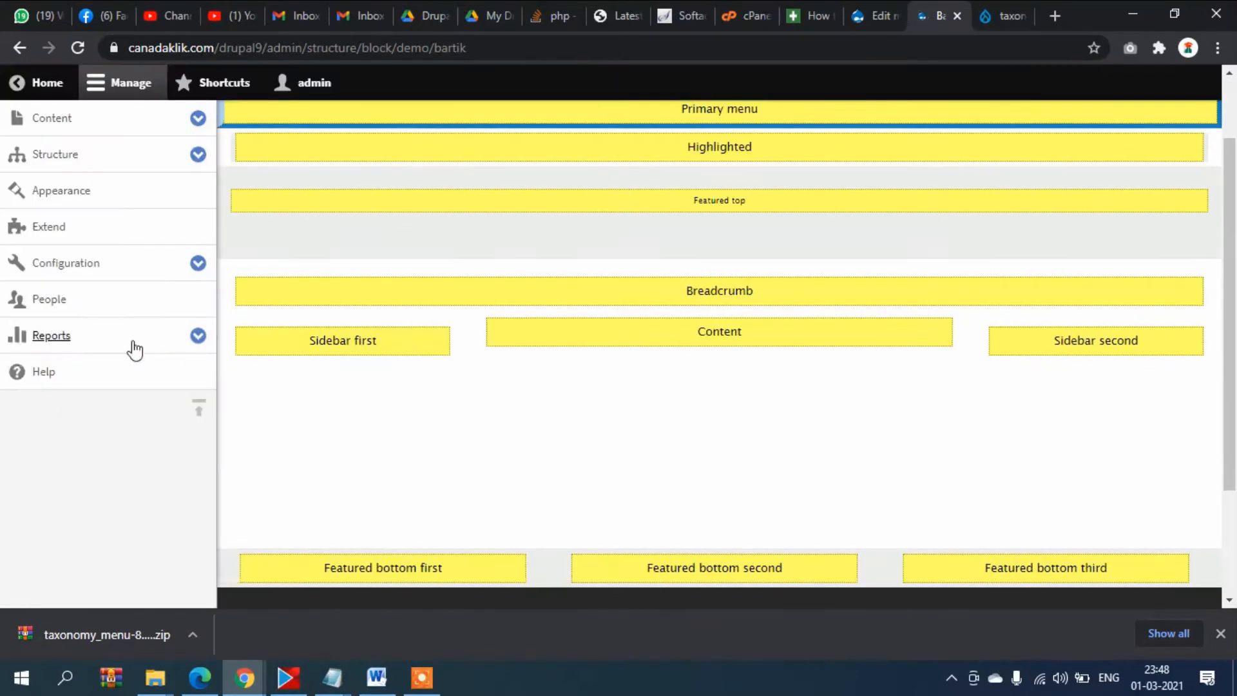
drag(394, 350, 288, 350)
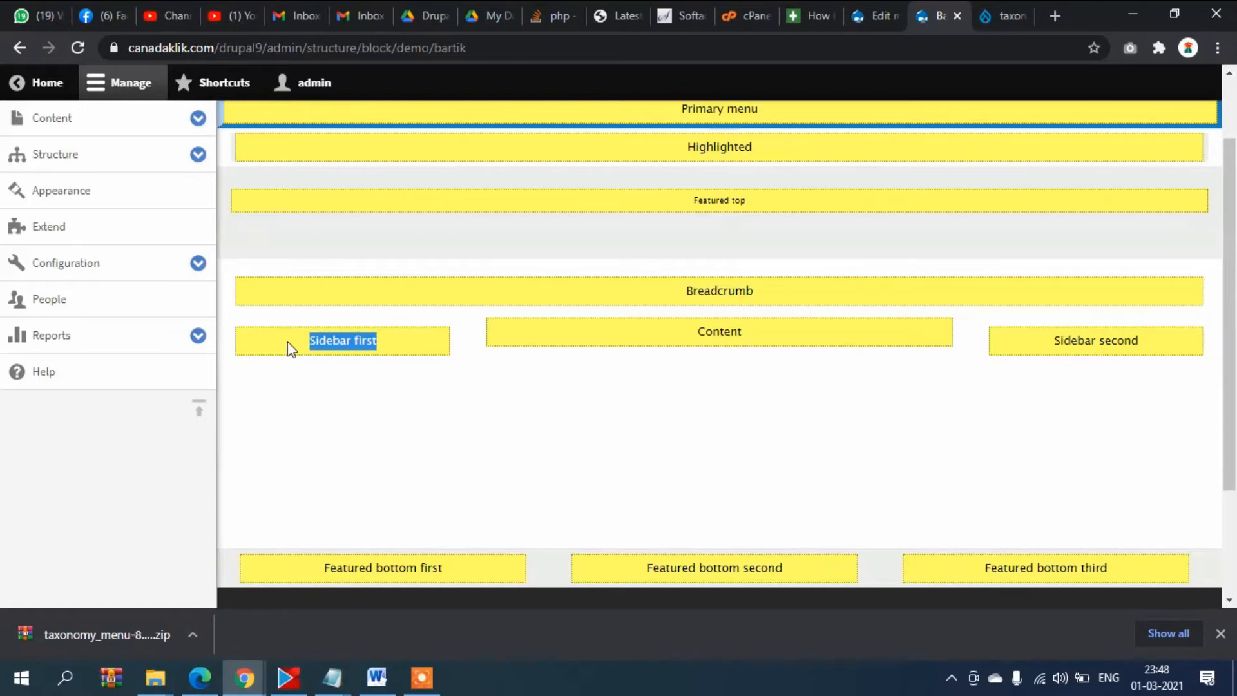
click(353, 342)
drag(298, 342, 393, 338)
scroll(392, 338, up, 1)
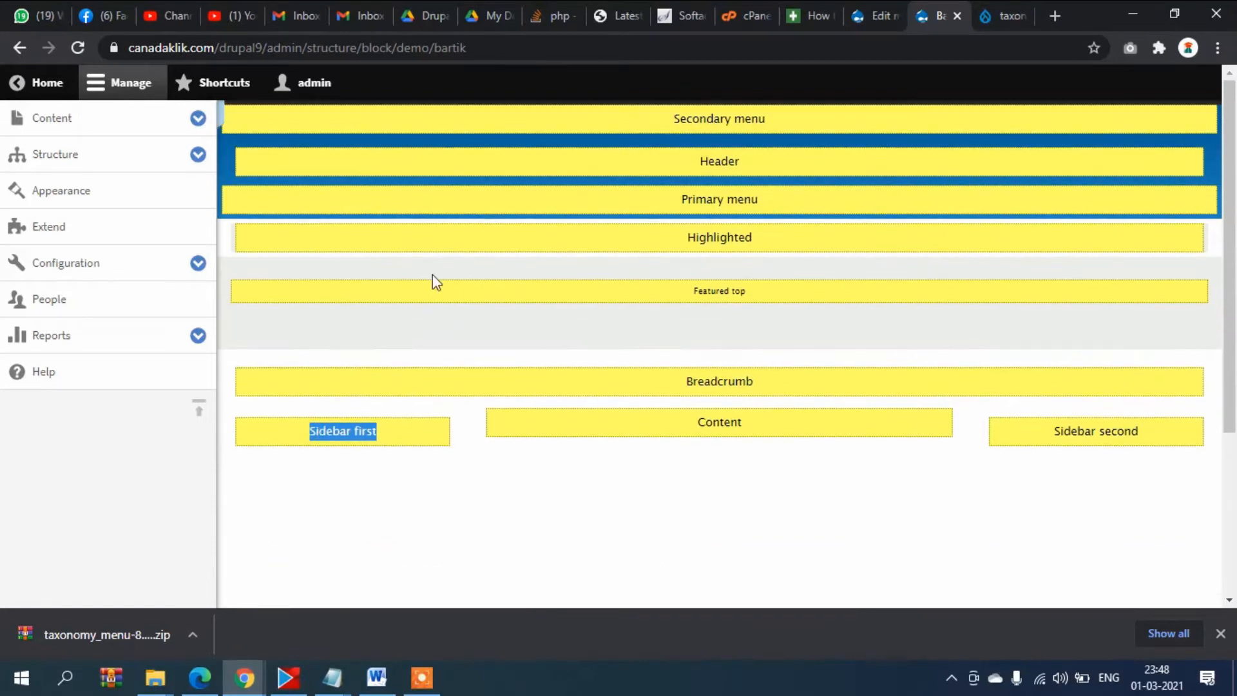
key(alt+Left)
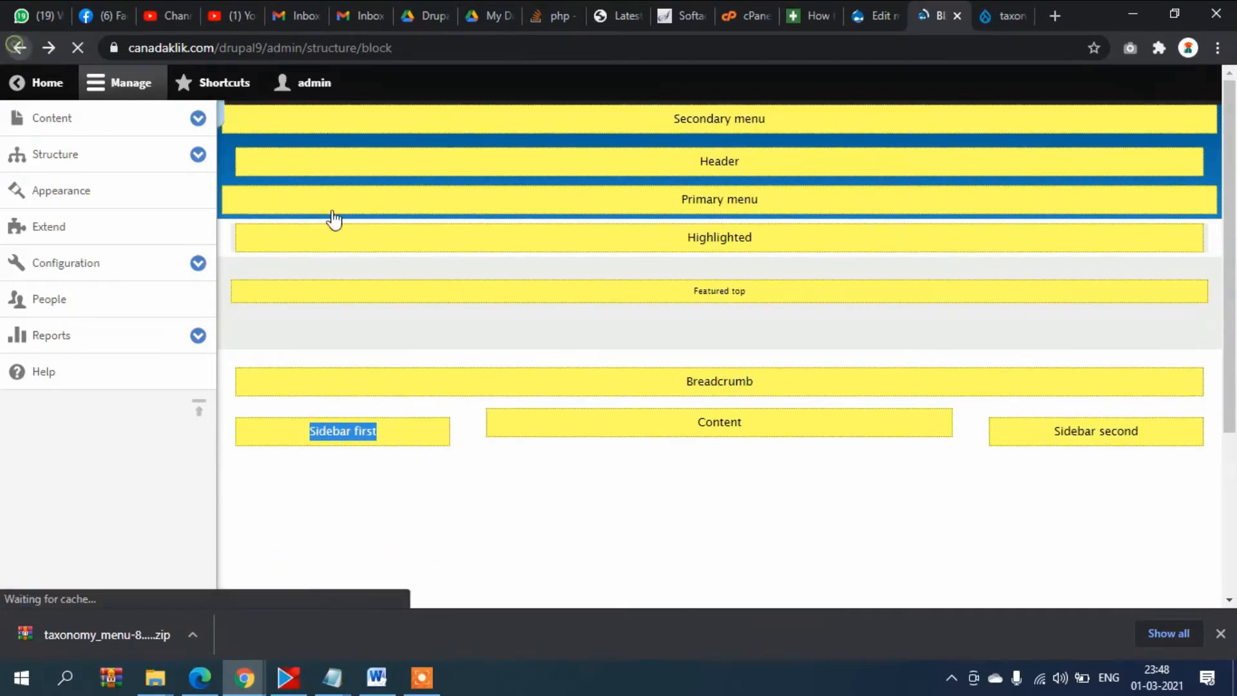
Locate the Sidebar first region in the Bartik block layout and open its list of blocks available for placement
scroll(456, 282, down, 7)
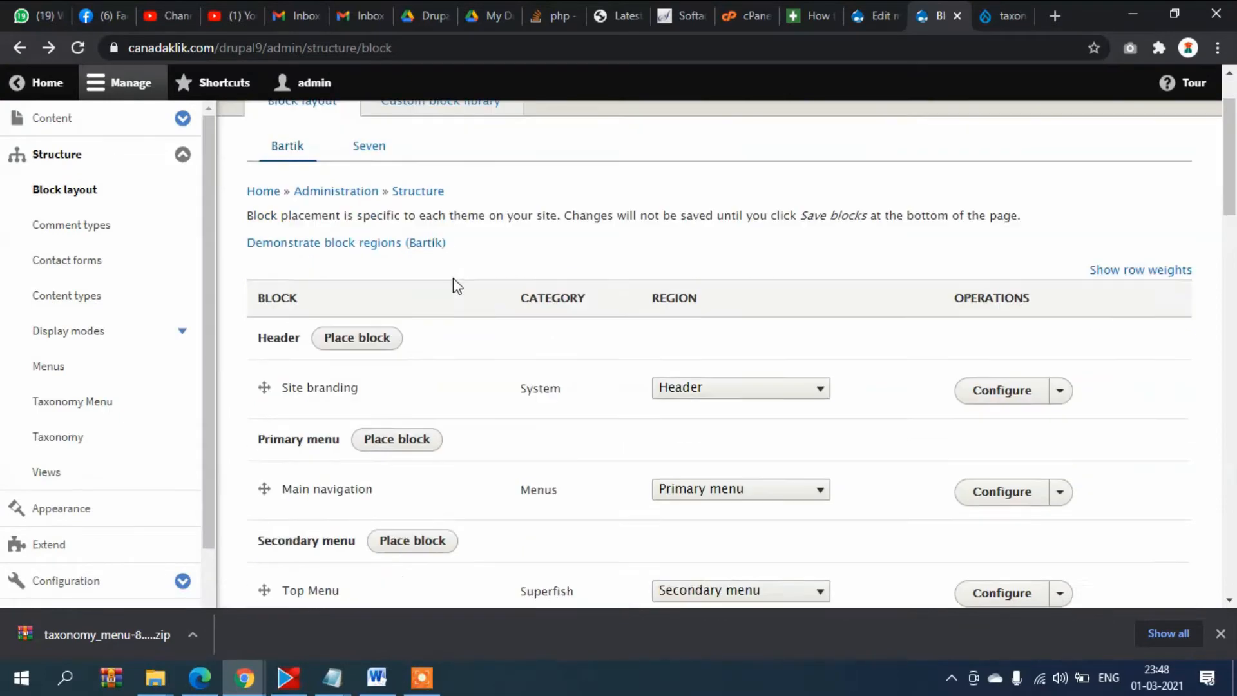
scroll(327, 335, down, 8)
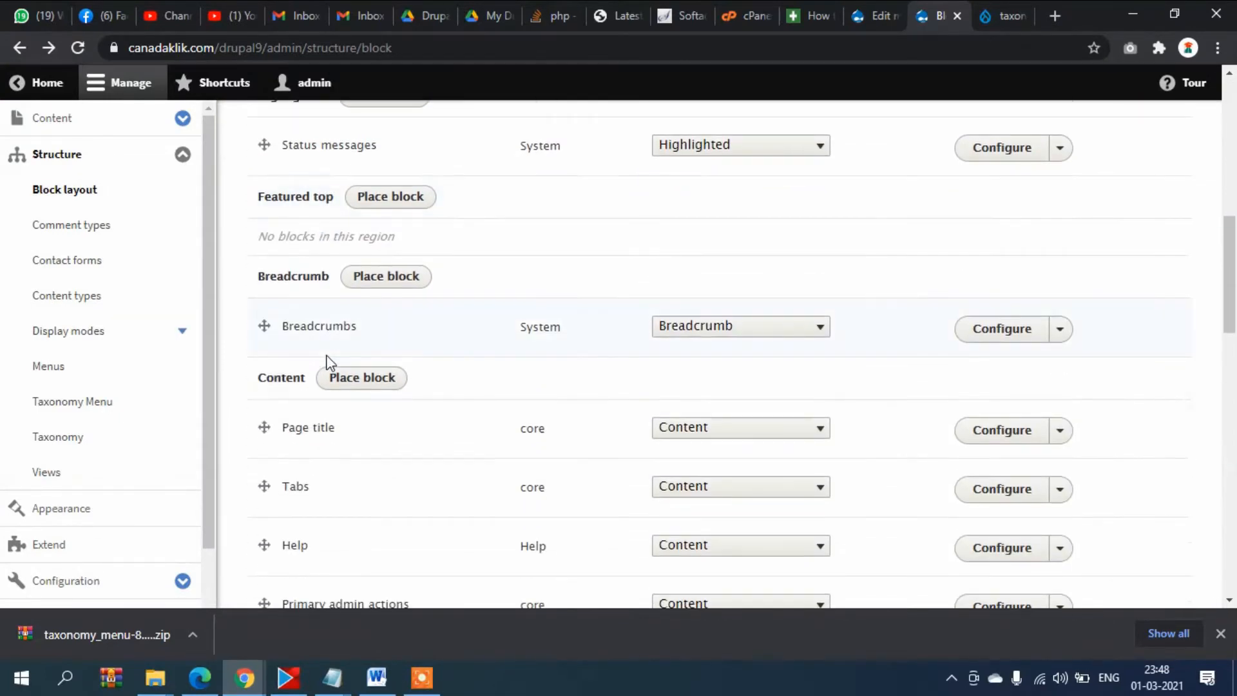
scroll(326, 347, down, 3)
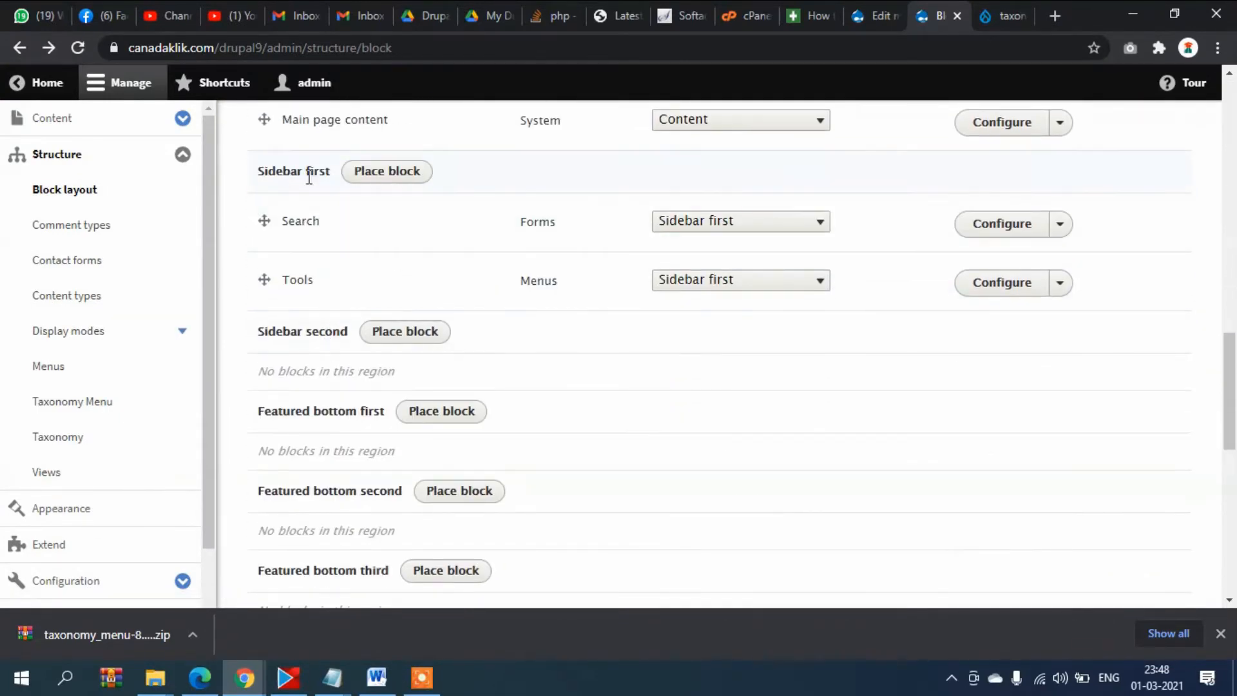
drag(259, 169, 290, 170)
click(290, 169)
scroll(392, 228, up, 3)
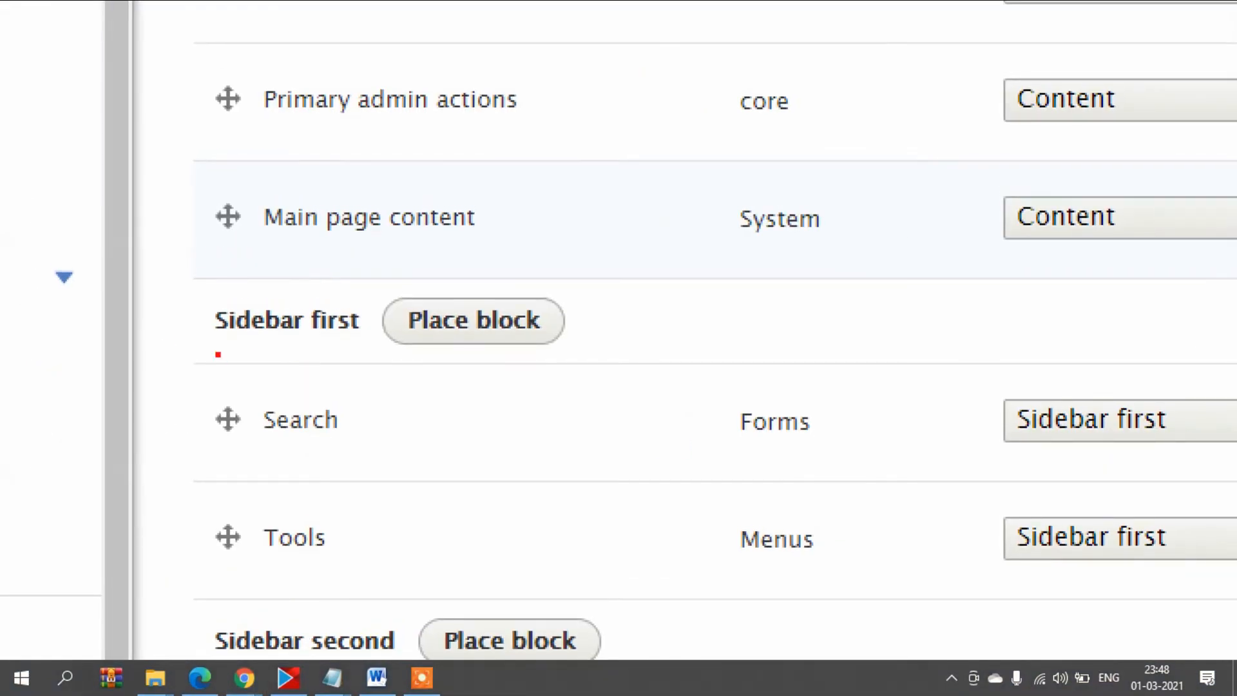
drag(212, 356, 358, 354)
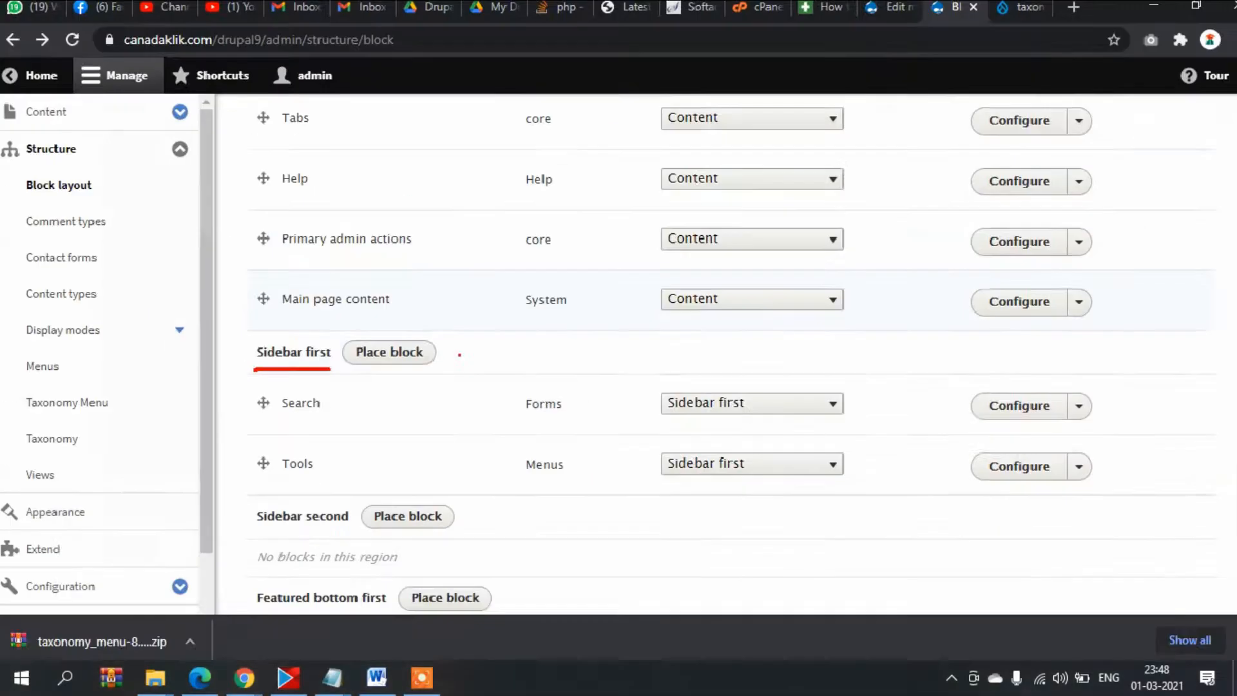
click(464, 329)
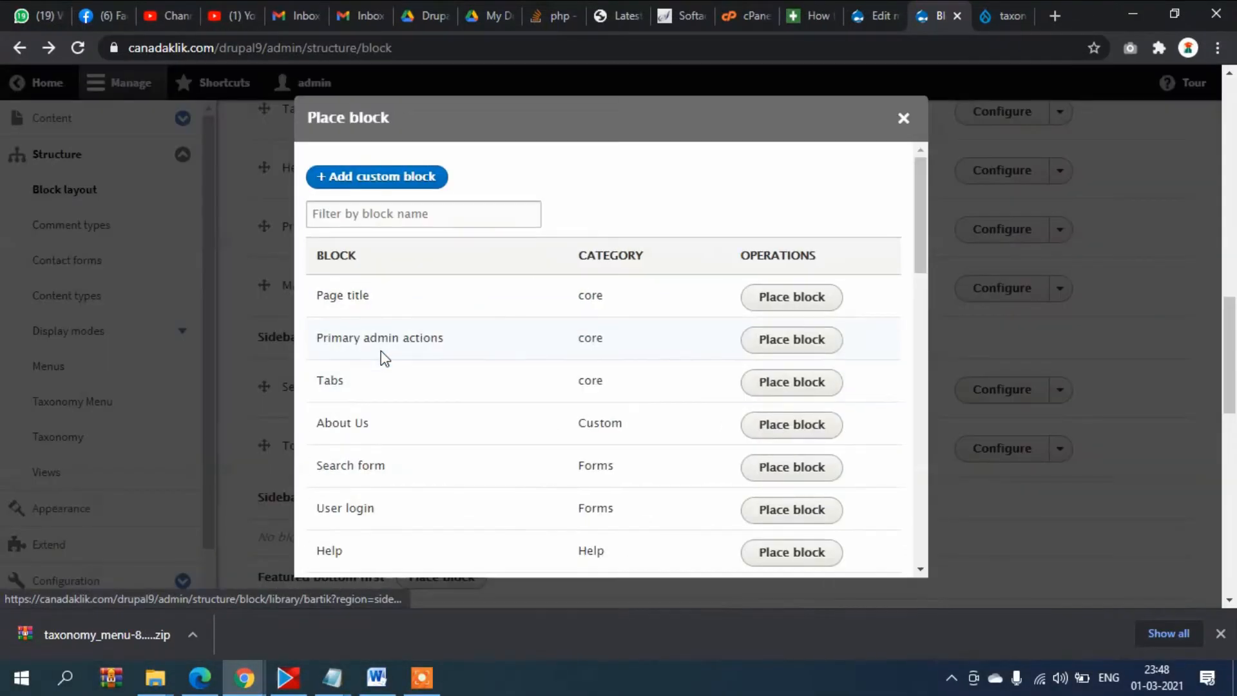
Look through the available blocks and choose the Superfish version of Left Categories for placement
scroll(613, 342, down, 3)
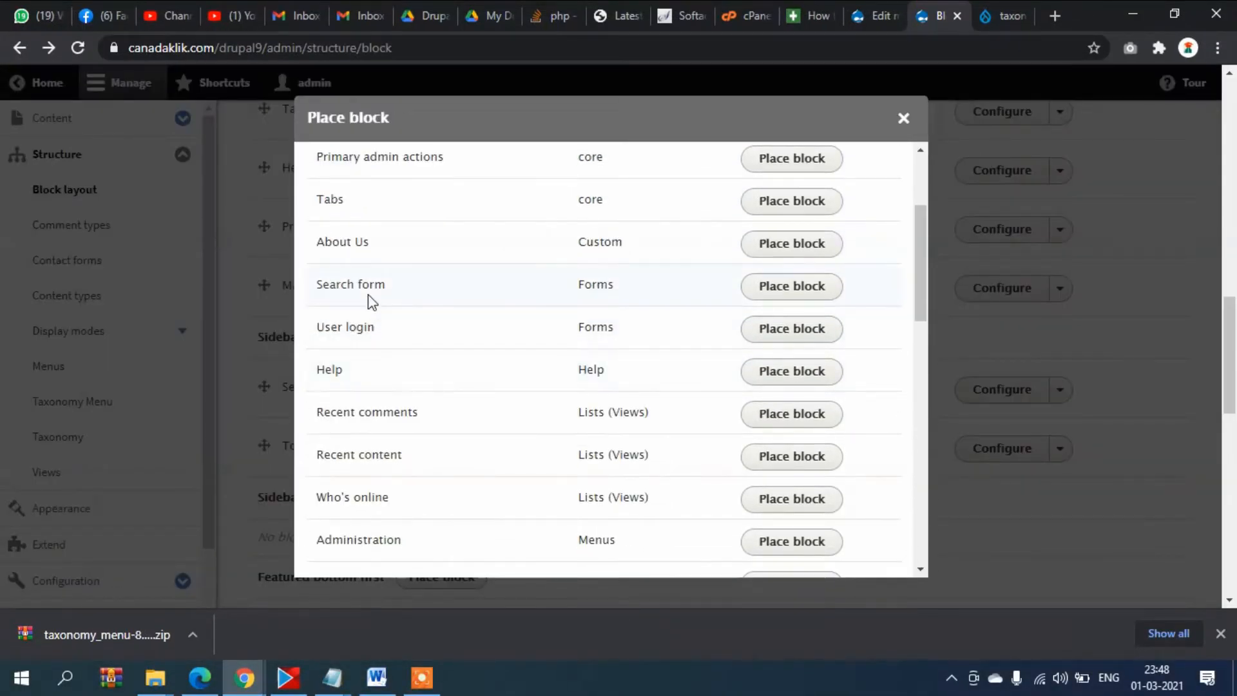
scroll(373, 353, down, 3)
scroll(376, 357, down, 8)
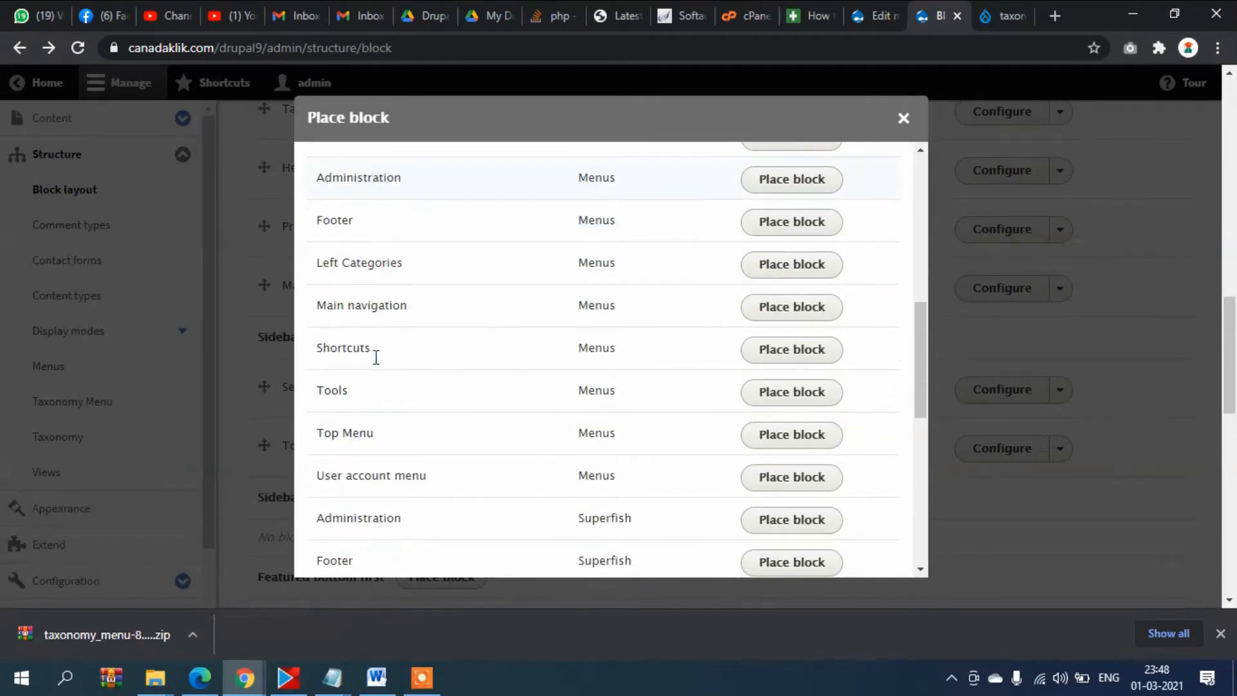
scroll(389, 343, down, 1)
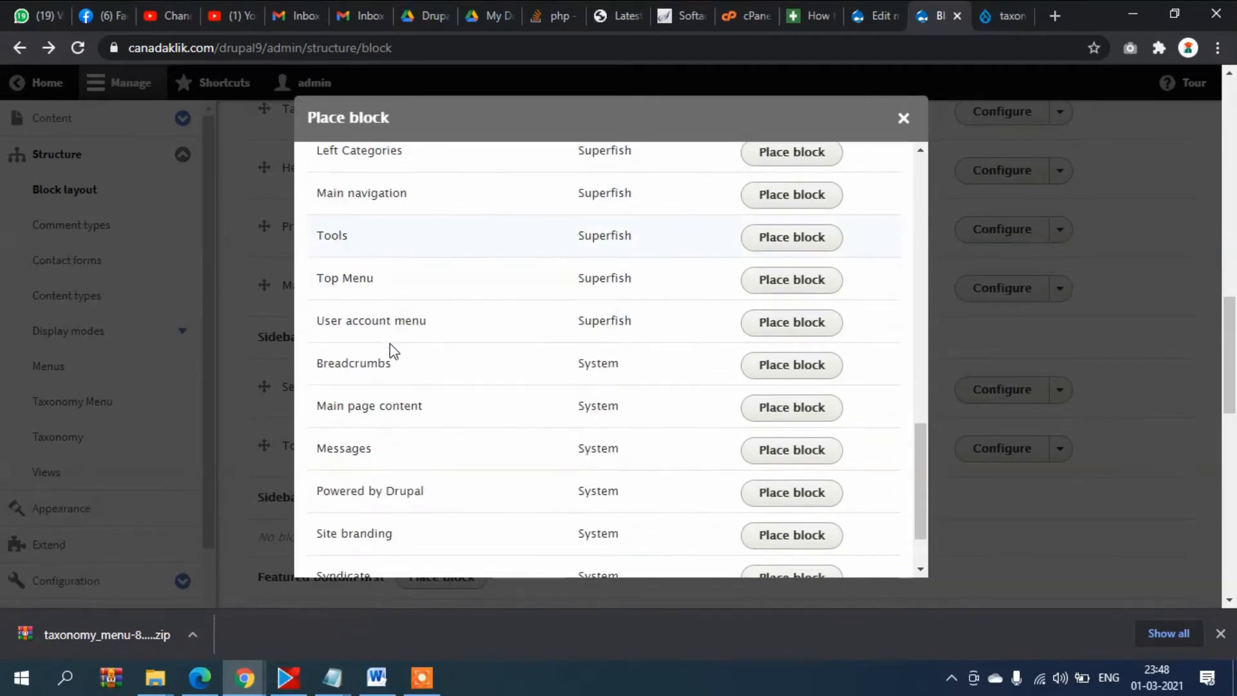
scroll(387, 316, down, 1)
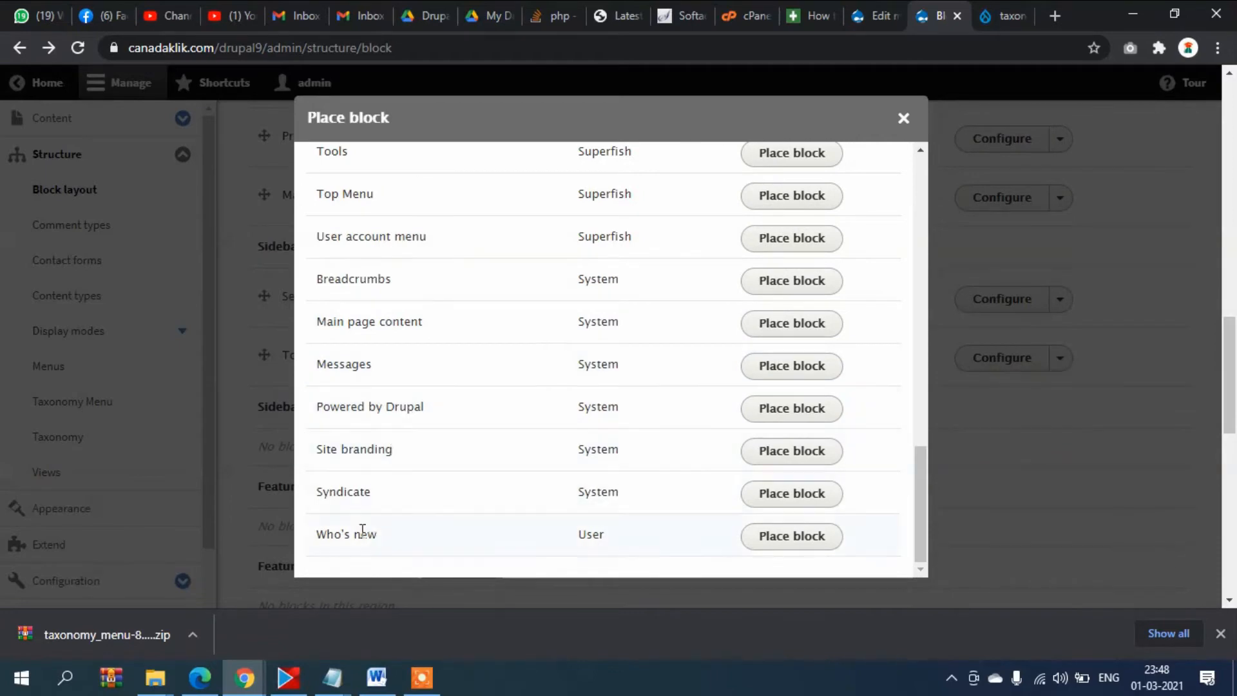
scroll(367, 504, up, 2)
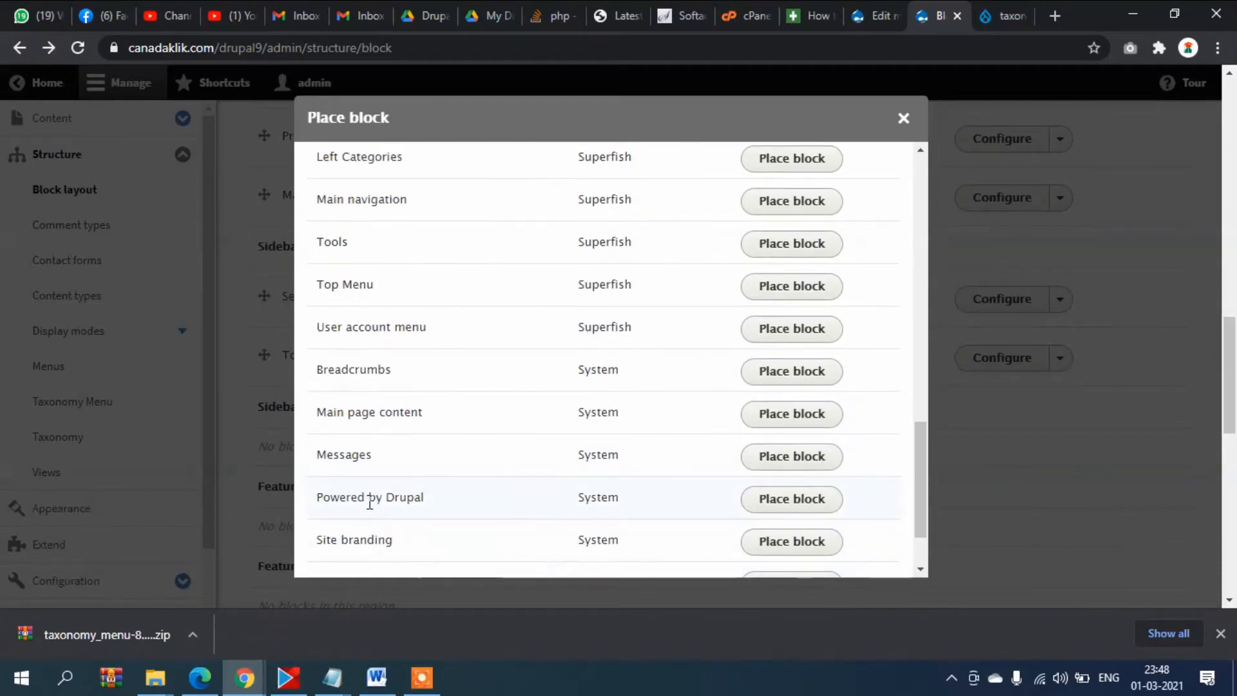
double_click(432, 245)
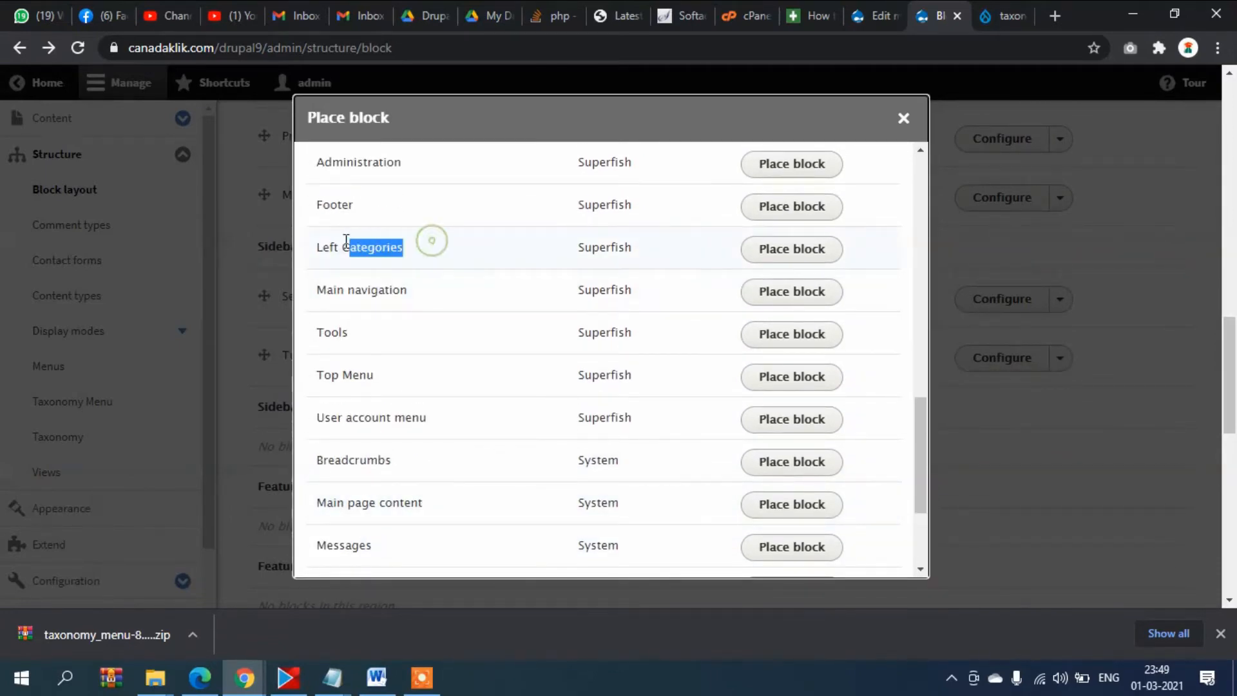
click(331, 244)
click(765, 258)
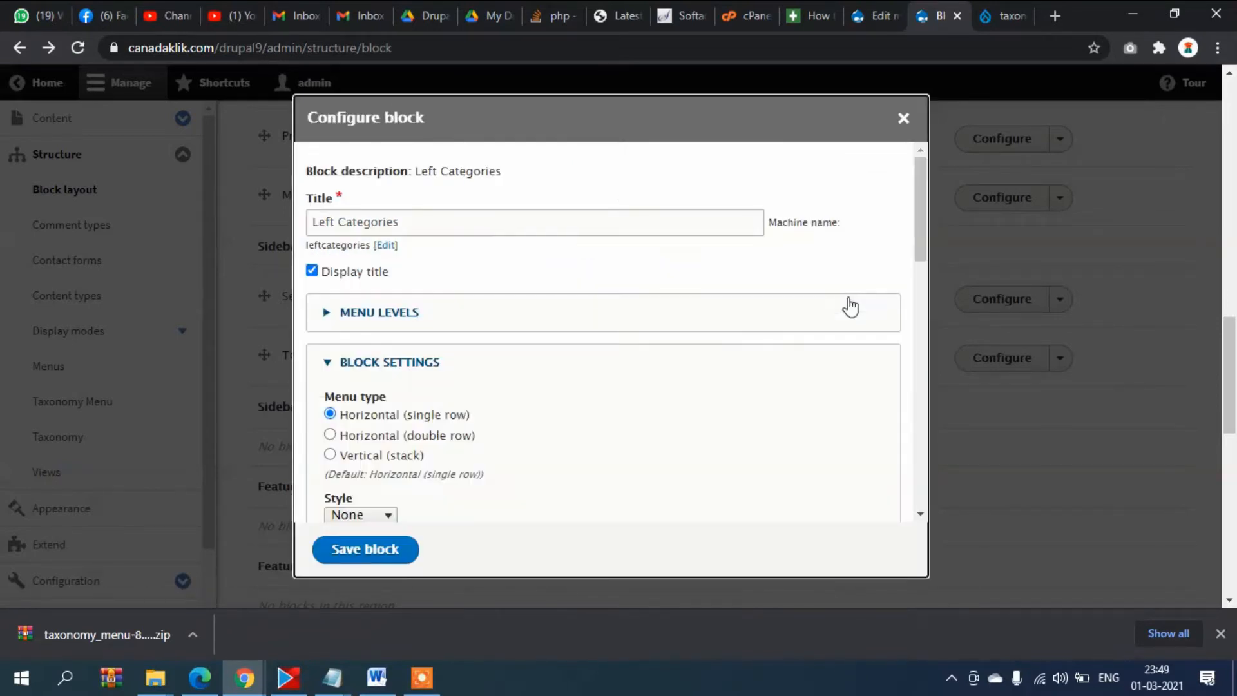
Set the Left Categories block's menu type to Vertical (stack), review its other settings and save the block
scroll(451, 290, down, 2)
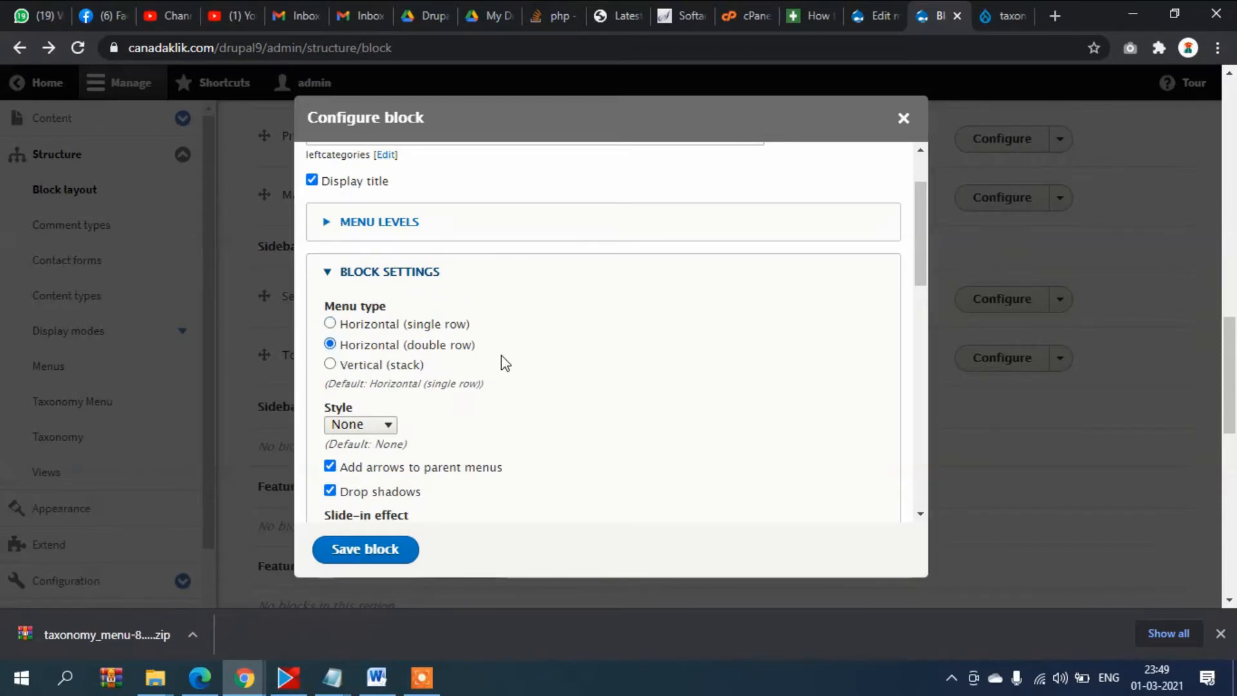
click(330, 364)
scroll(488, 376, down, 3)
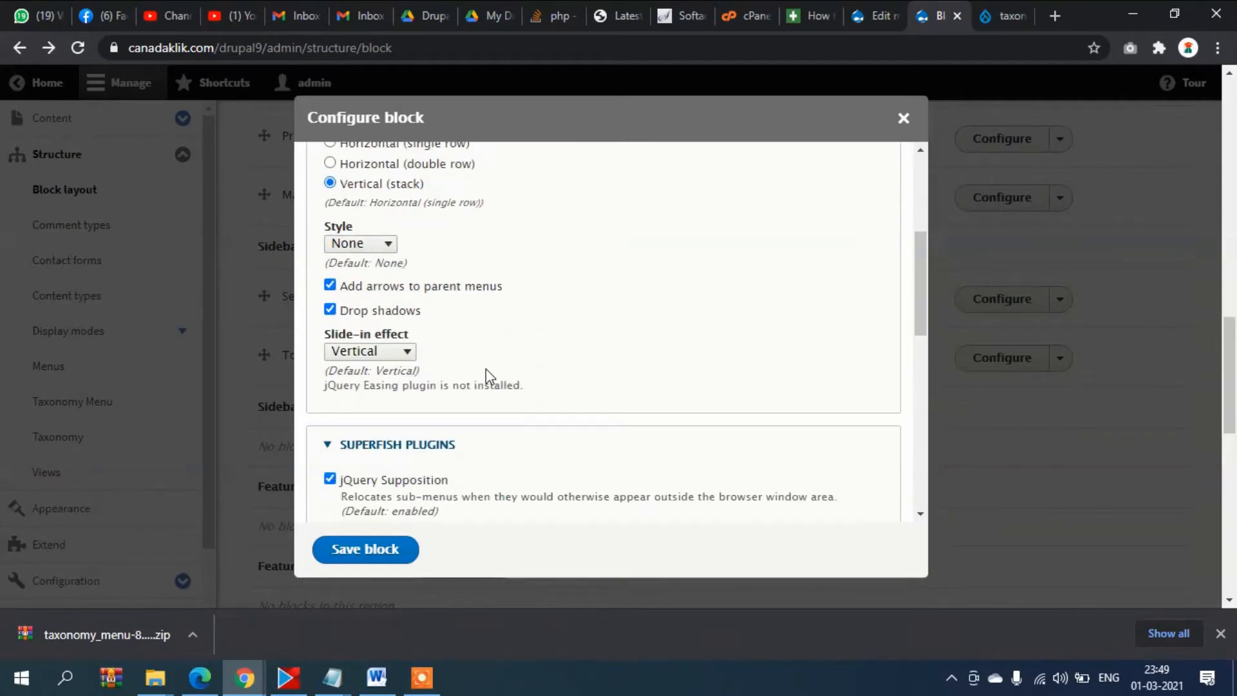
scroll(488, 376, down, 2)
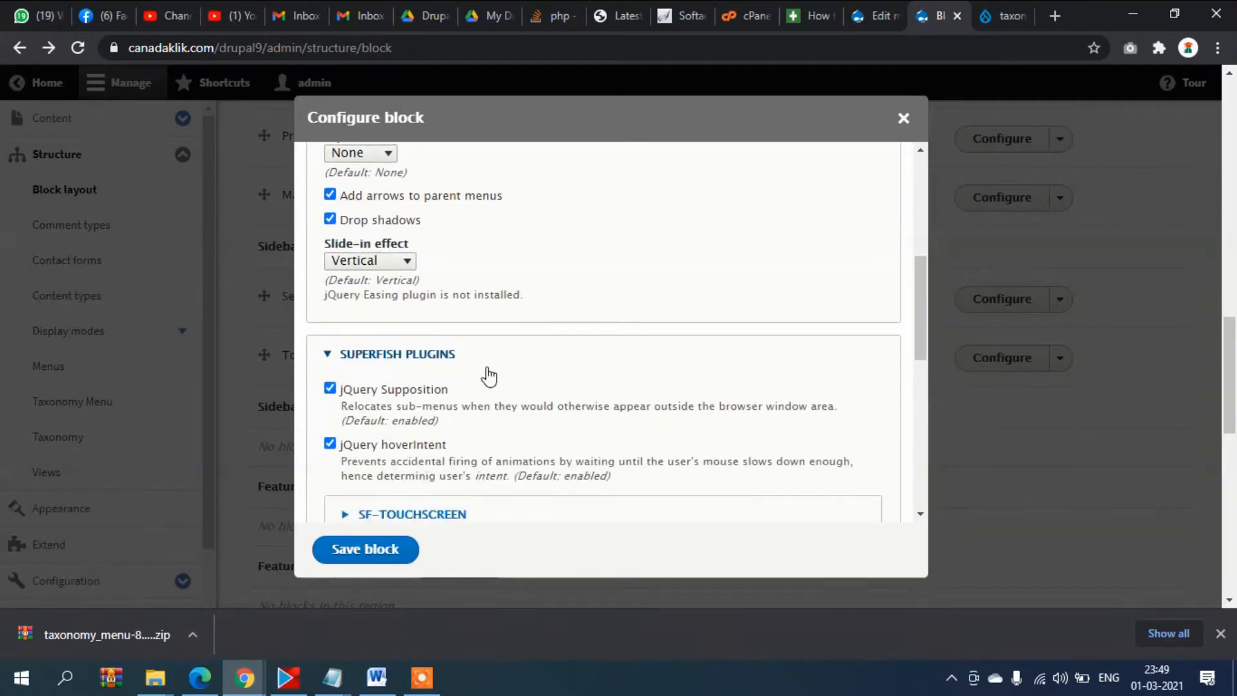
scroll(488, 374, up, 5)
scroll(488, 375, up, 1)
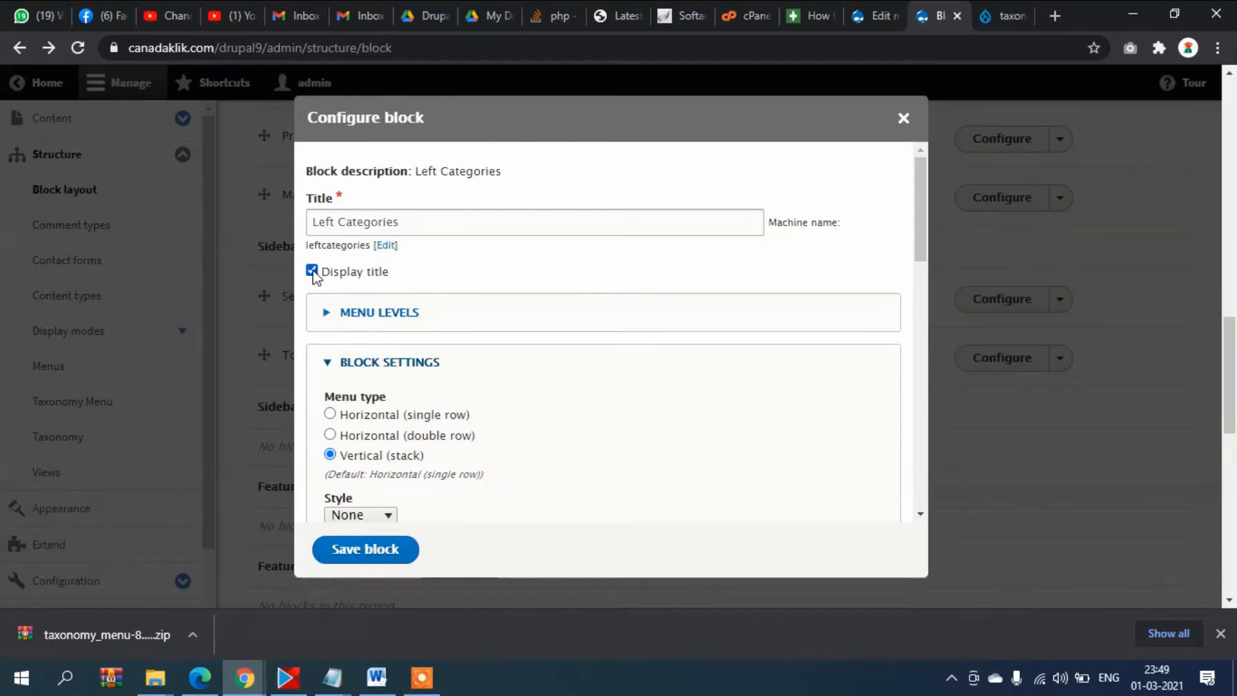
scroll(533, 449, down, 10)
click(361, 551)
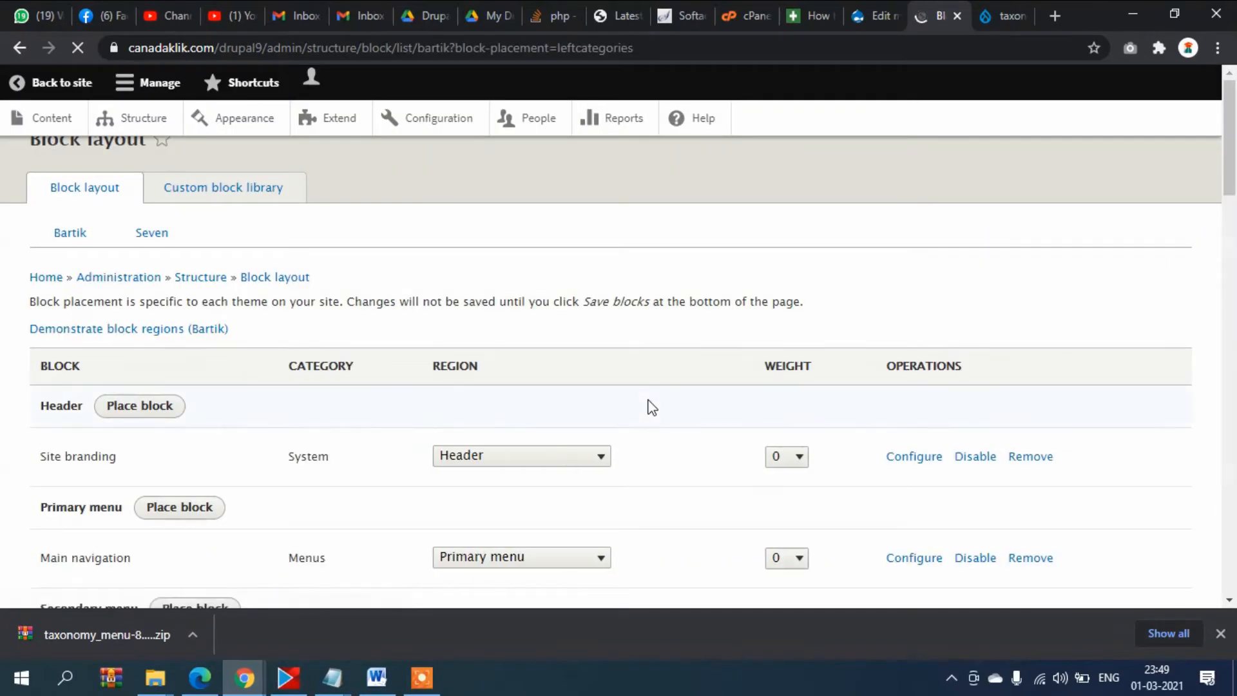
Switch to the incognito window, reload the public home page and check the left sidebar for the Left Categories menu
mouse_move(244, 676)
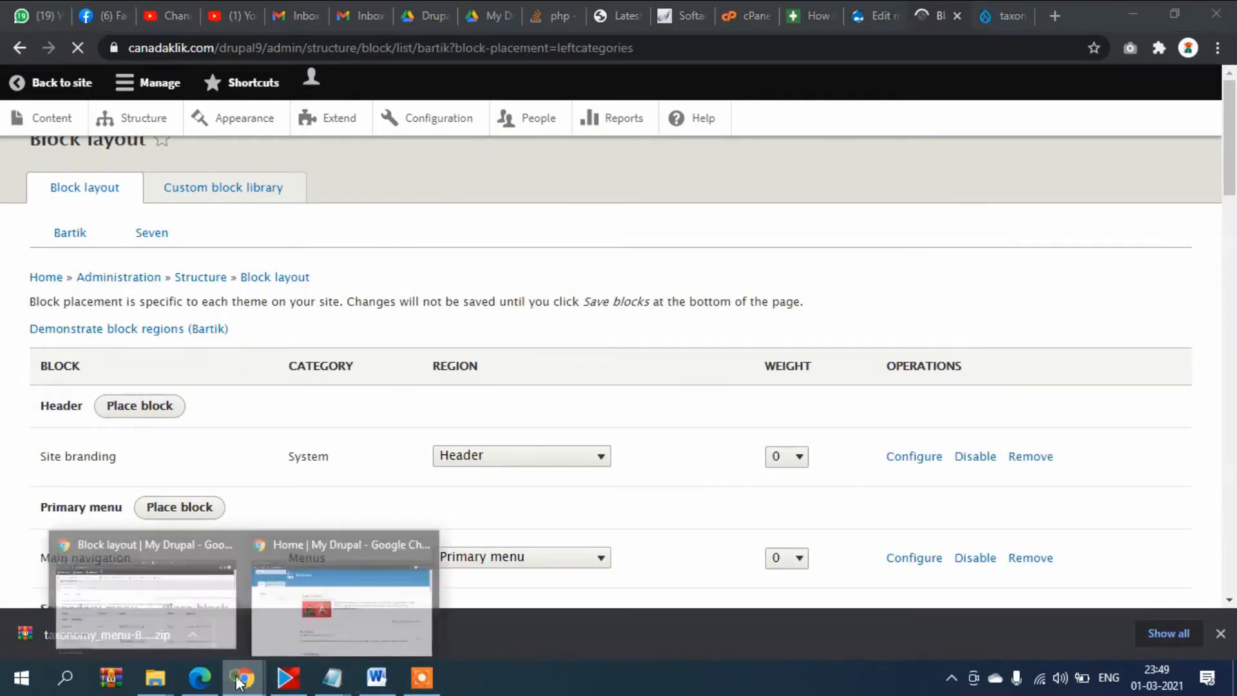
click(353, 612)
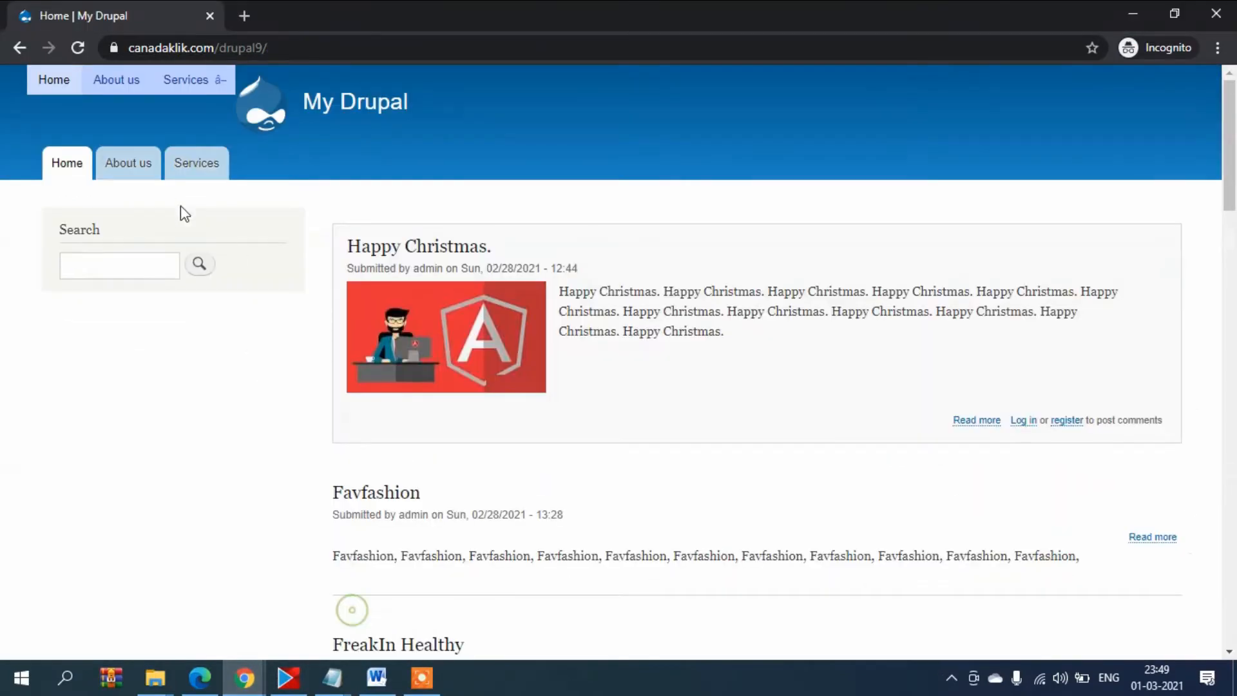
click(357, 119)
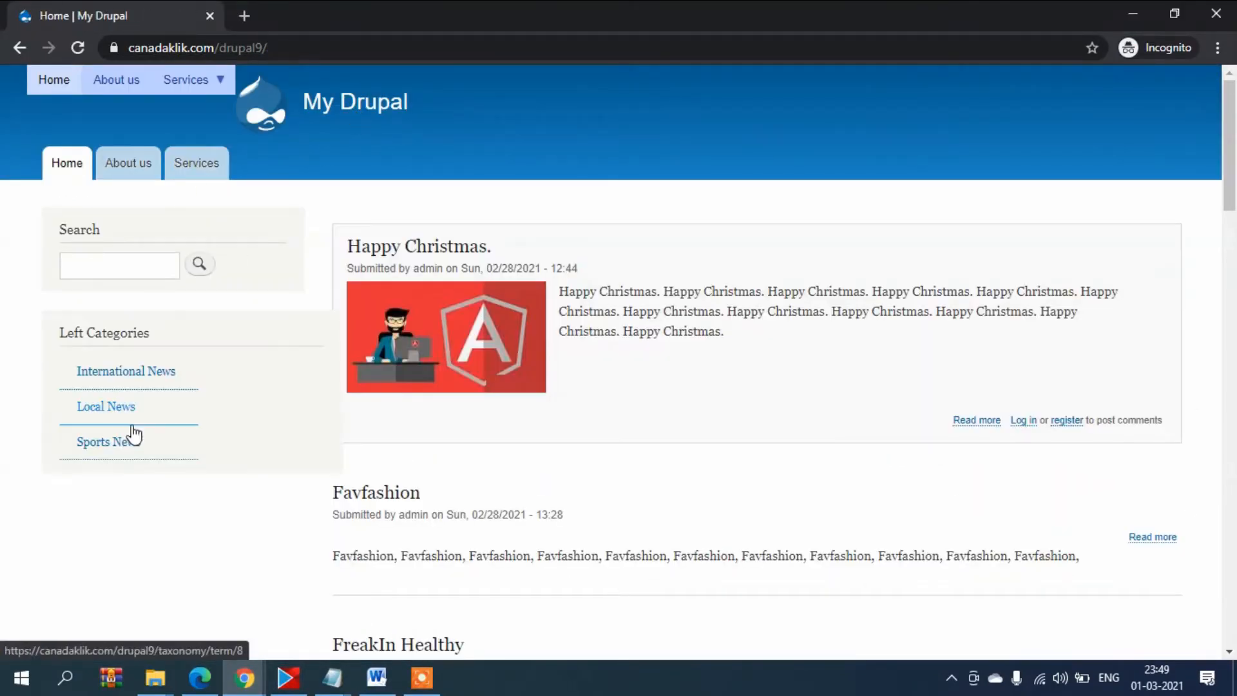
scroll(157, 437, down, 3)
drag(59, 160, 178, 158)
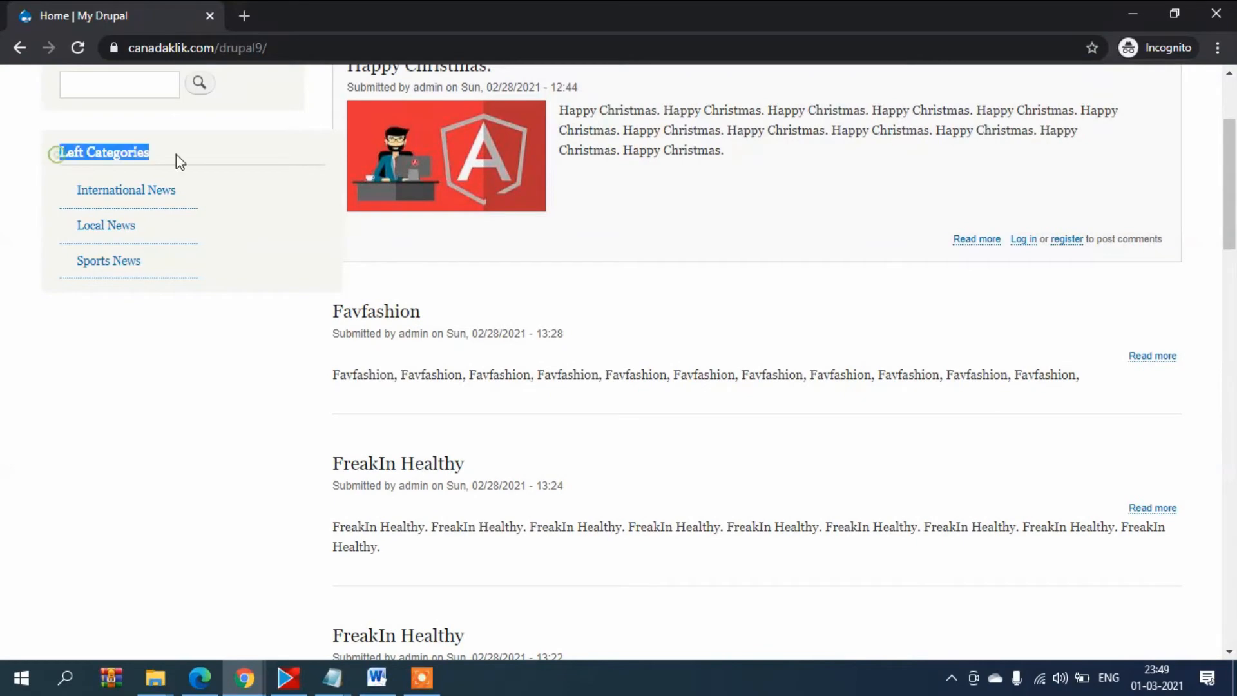
click(176, 153)
scroll(135, 302, up, 2)
Check the International News and Local News pages from the Left Categories menu, then review the menu on the home page
click(132, 291)
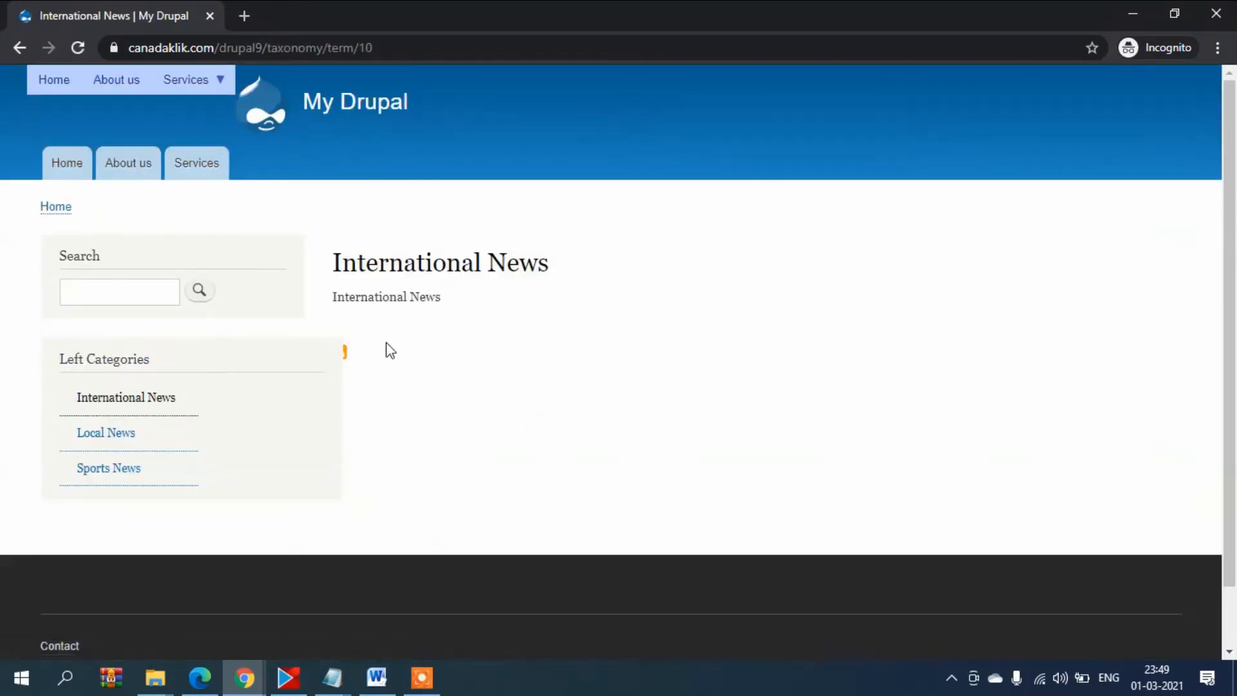
drag(333, 296, 461, 316)
drag(377, 267, 481, 265)
click(447, 315)
click(112, 433)
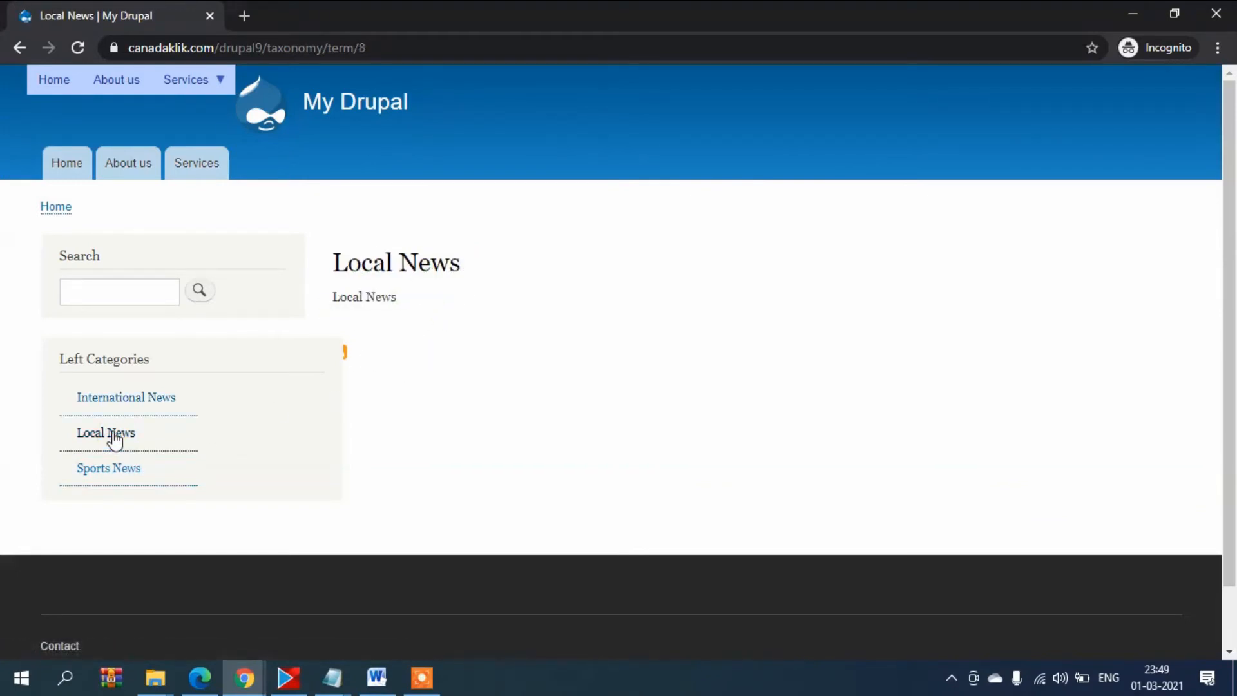
click(353, 102)
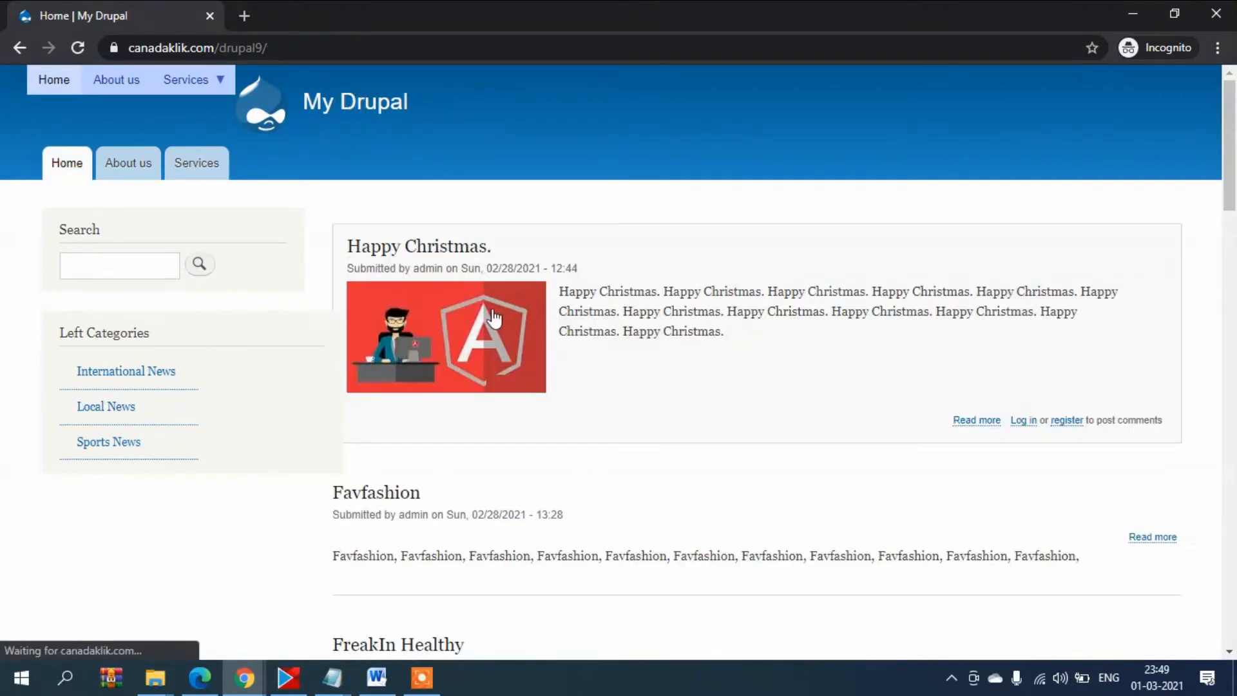
scroll(515, 387, down, 3)
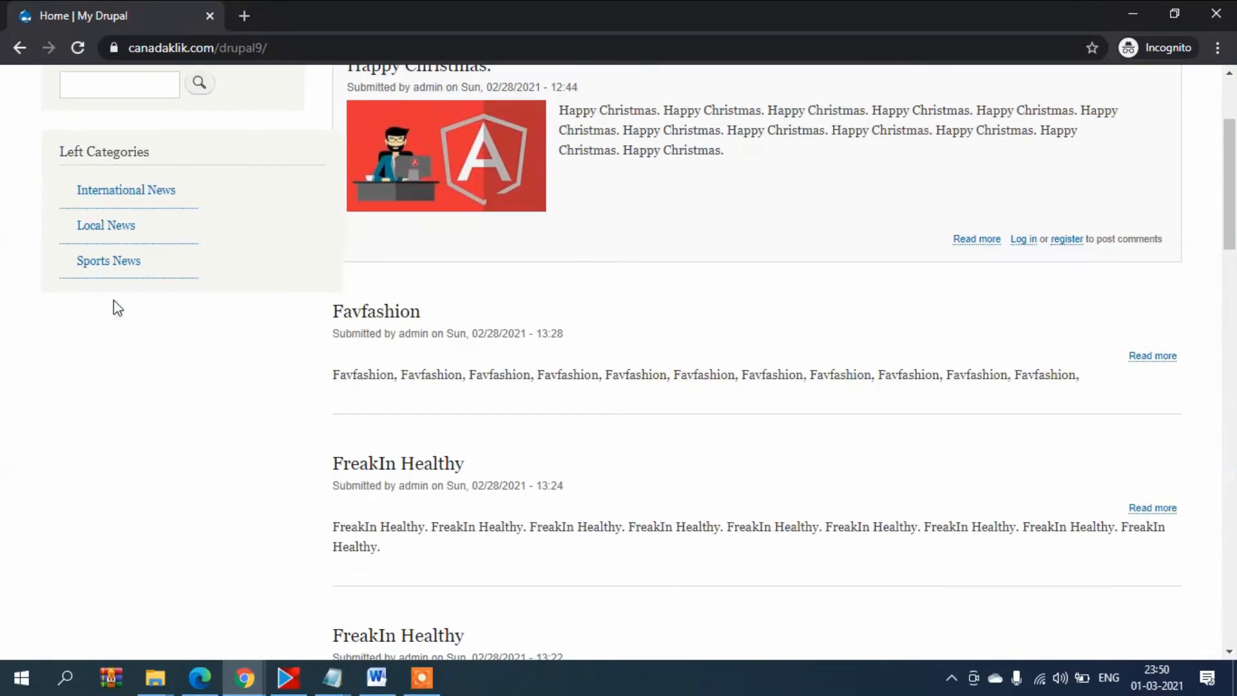
scroll(114, 307, up, 3)
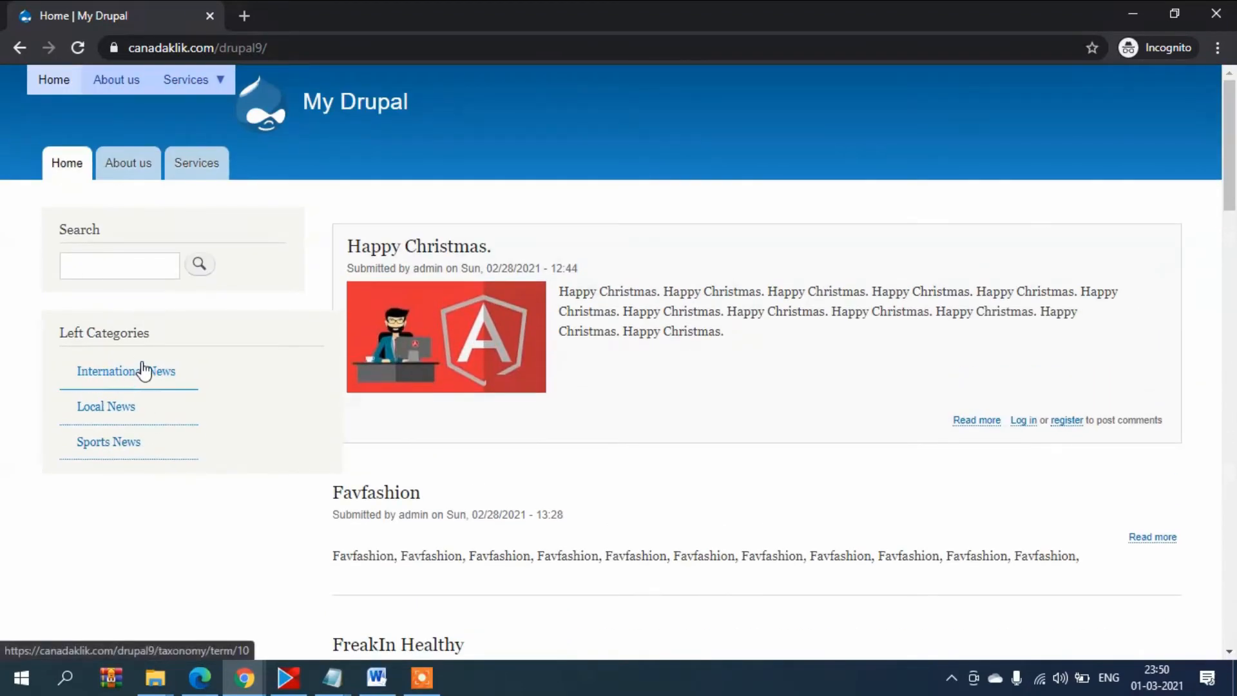
Switch to the admin browser window and open the News vocabulary's list of terms
mouse_move(257, 688)
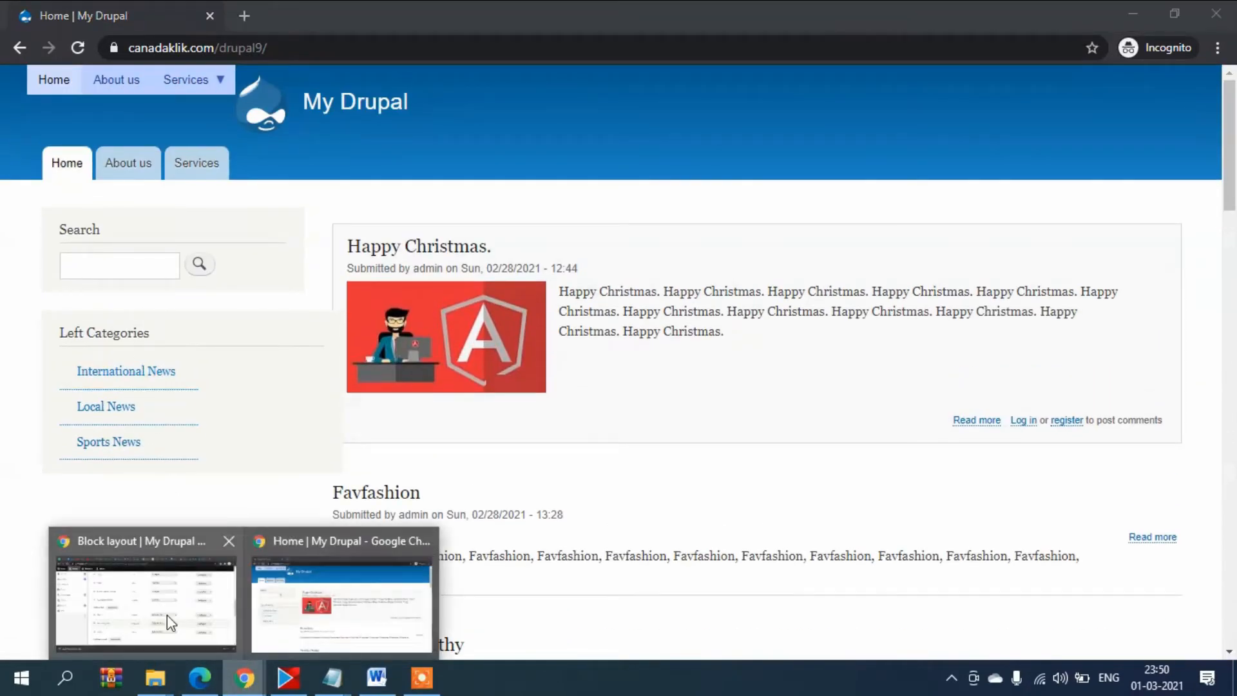
click(167, 614)
scroll(356, 403, up, 10)
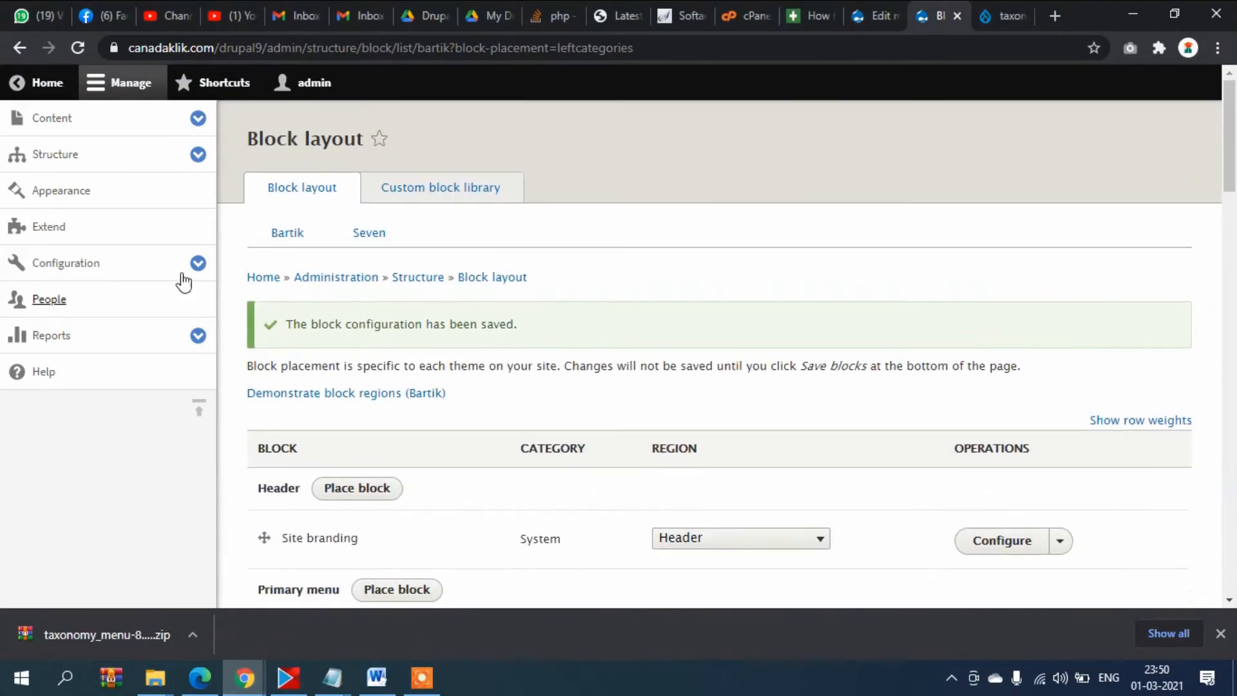
click(55, 166)
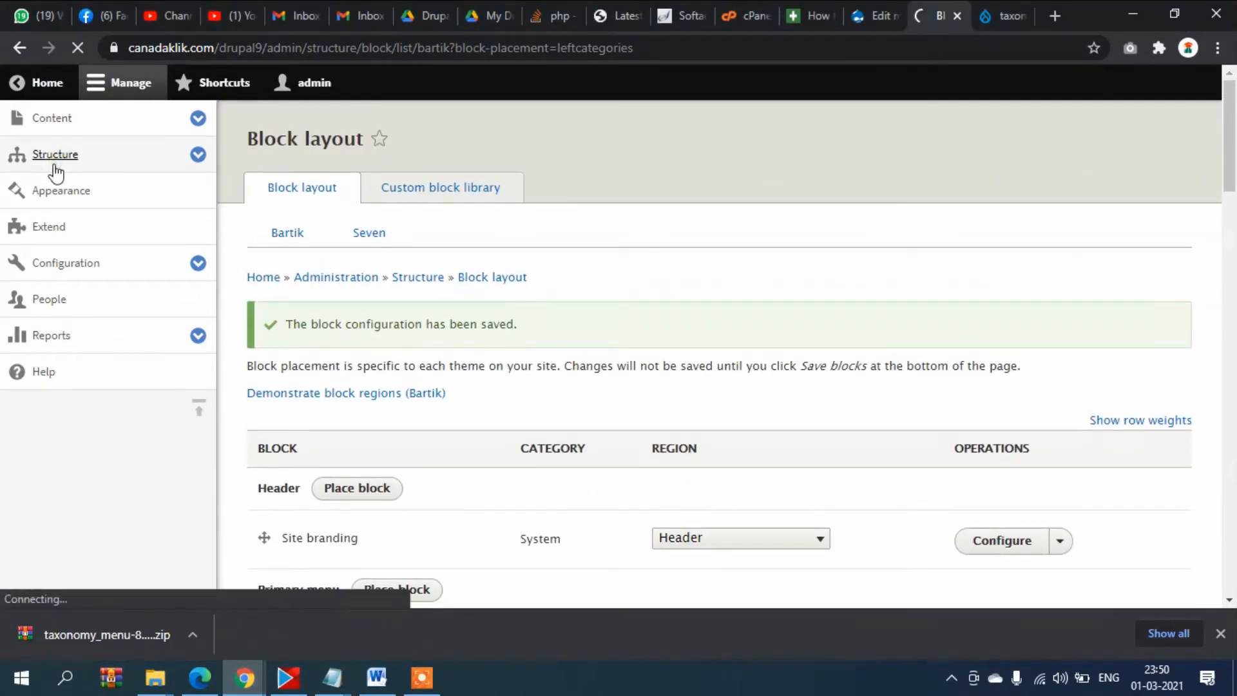
scroll(434, 284, down, 4)
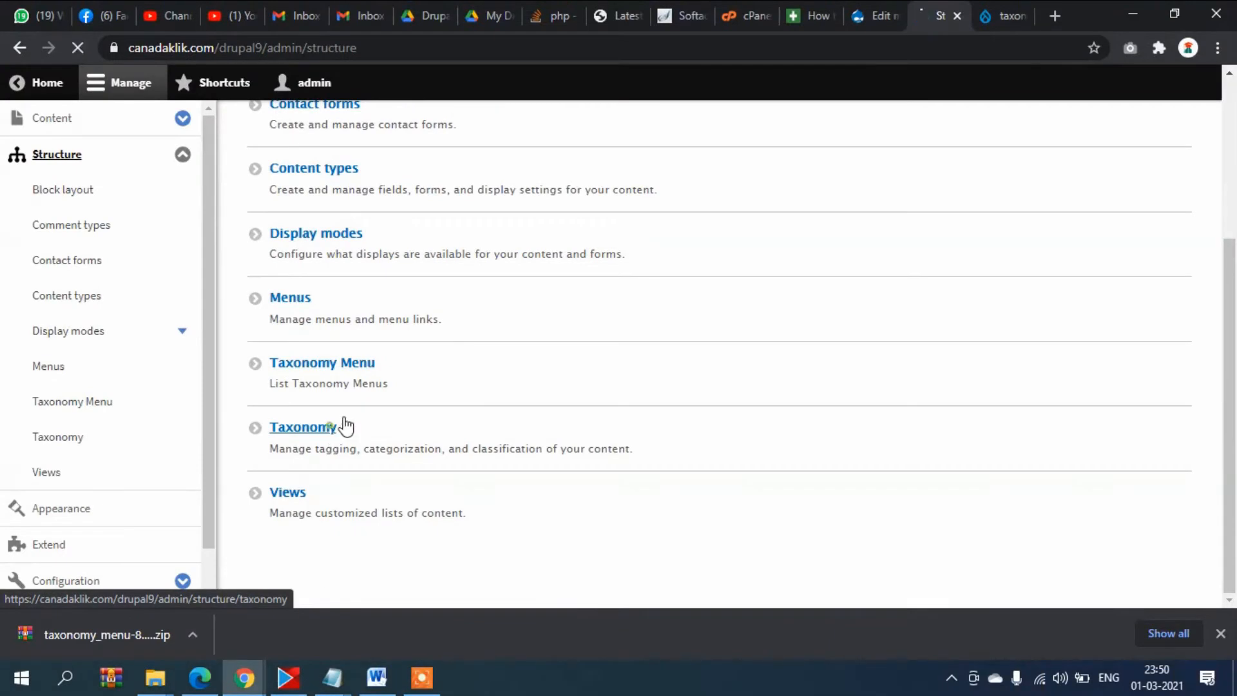
click(315, 444)
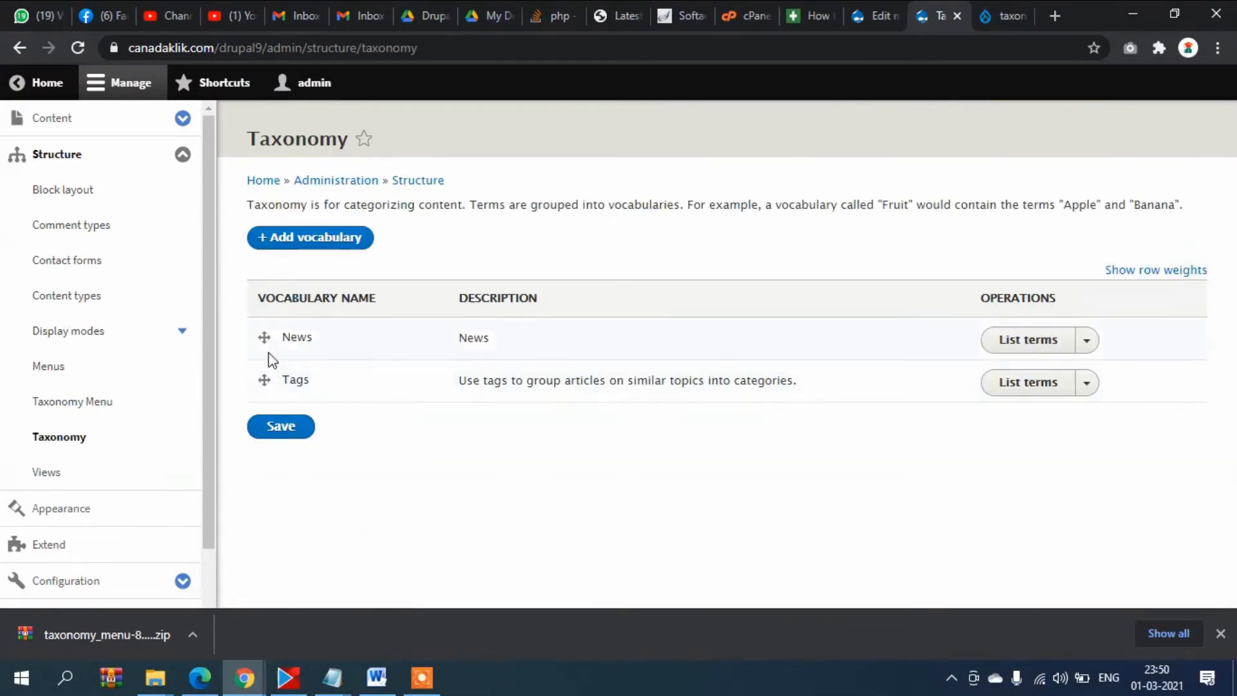
click(1000, 341)
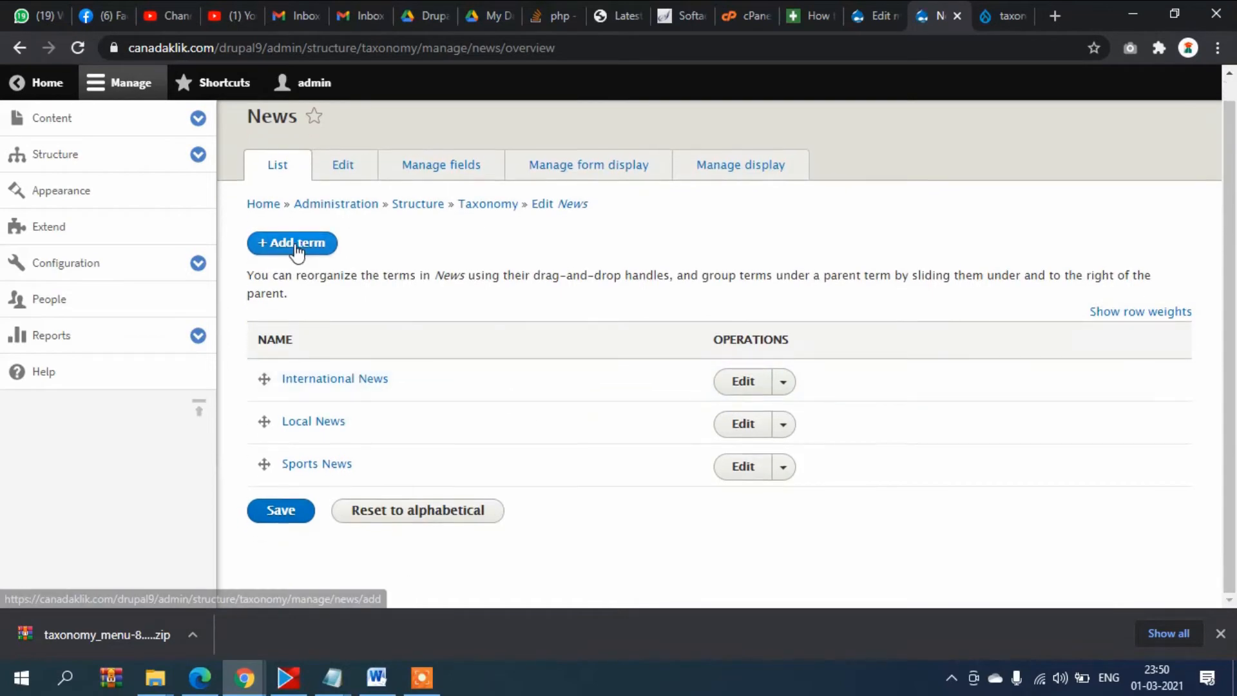
Add a News term named Technology News with the same text as its description and save it
click(296, 245)
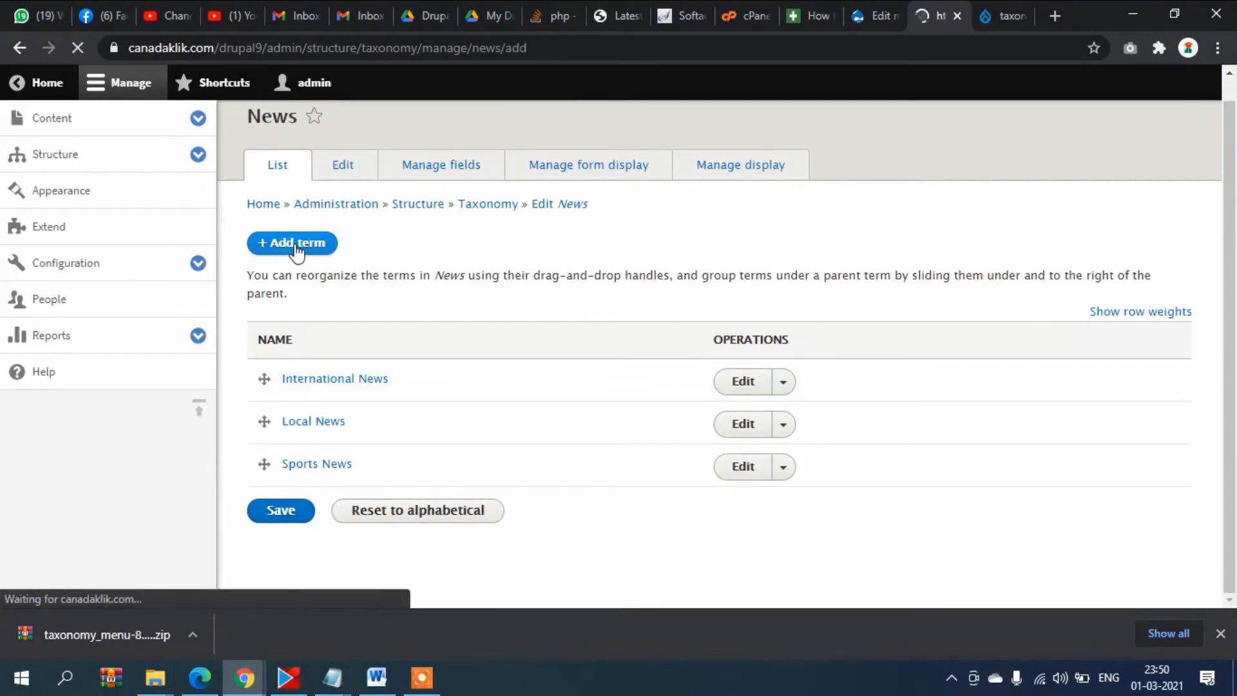
click(378, 240)
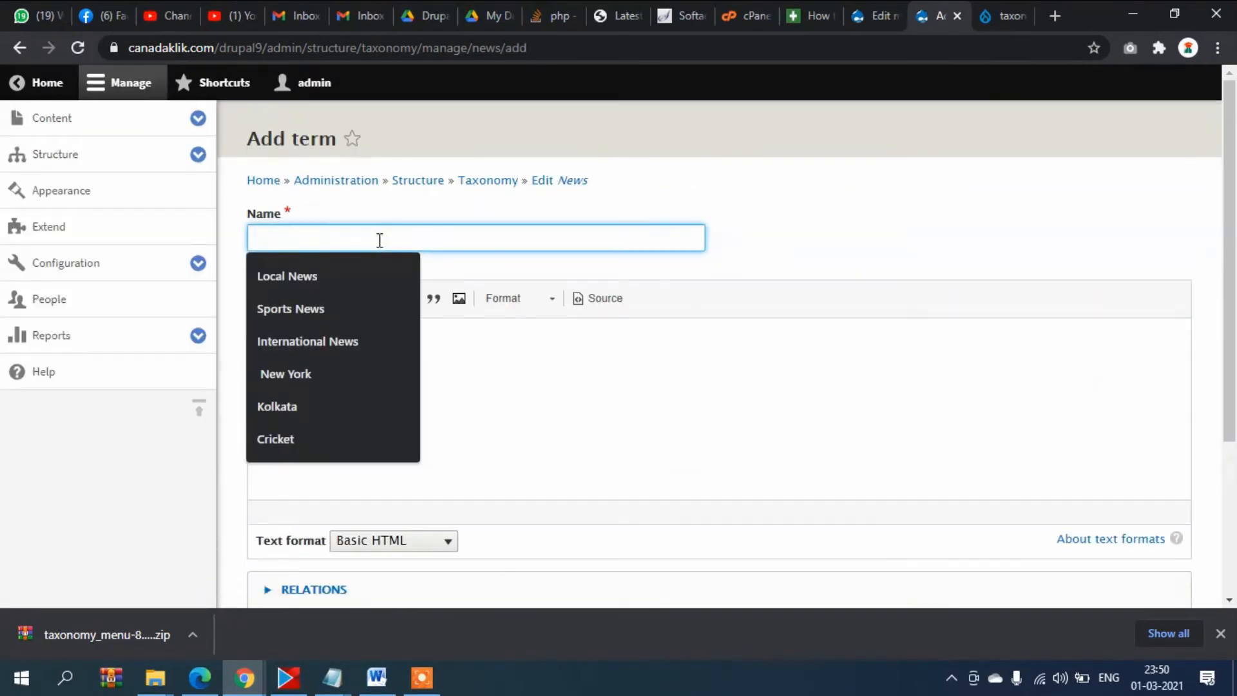
text(Technology News)
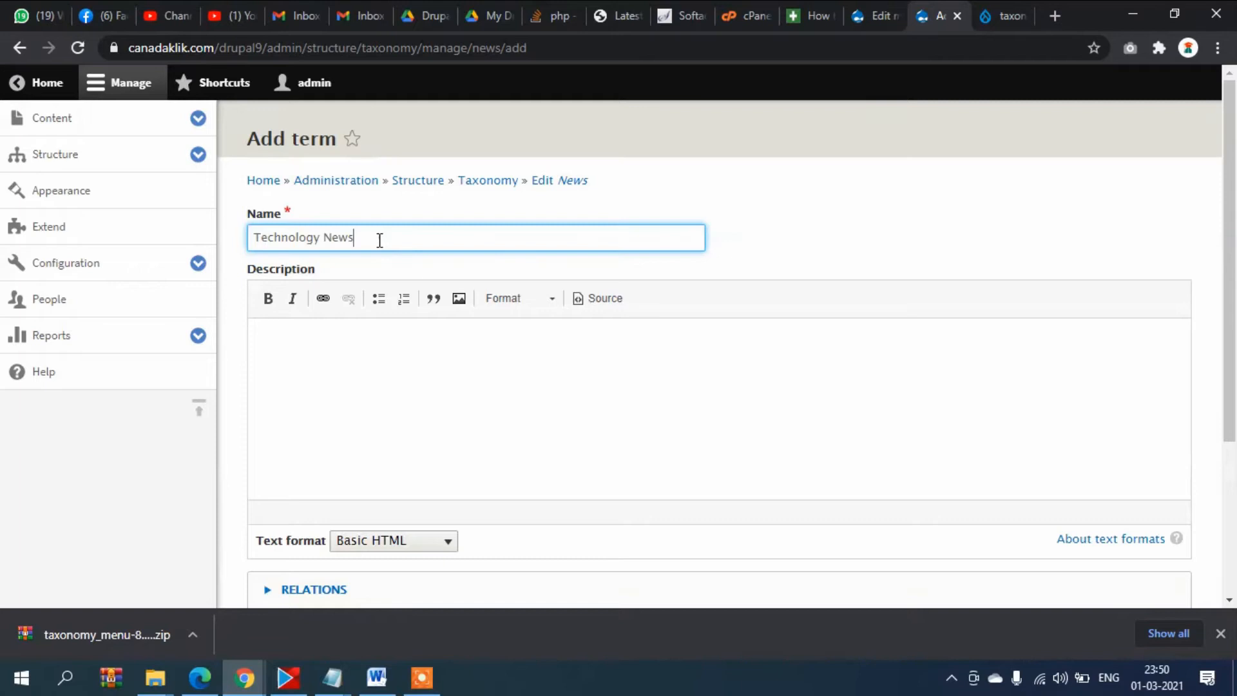
key(ctrl+a)
key(ctrl+c)
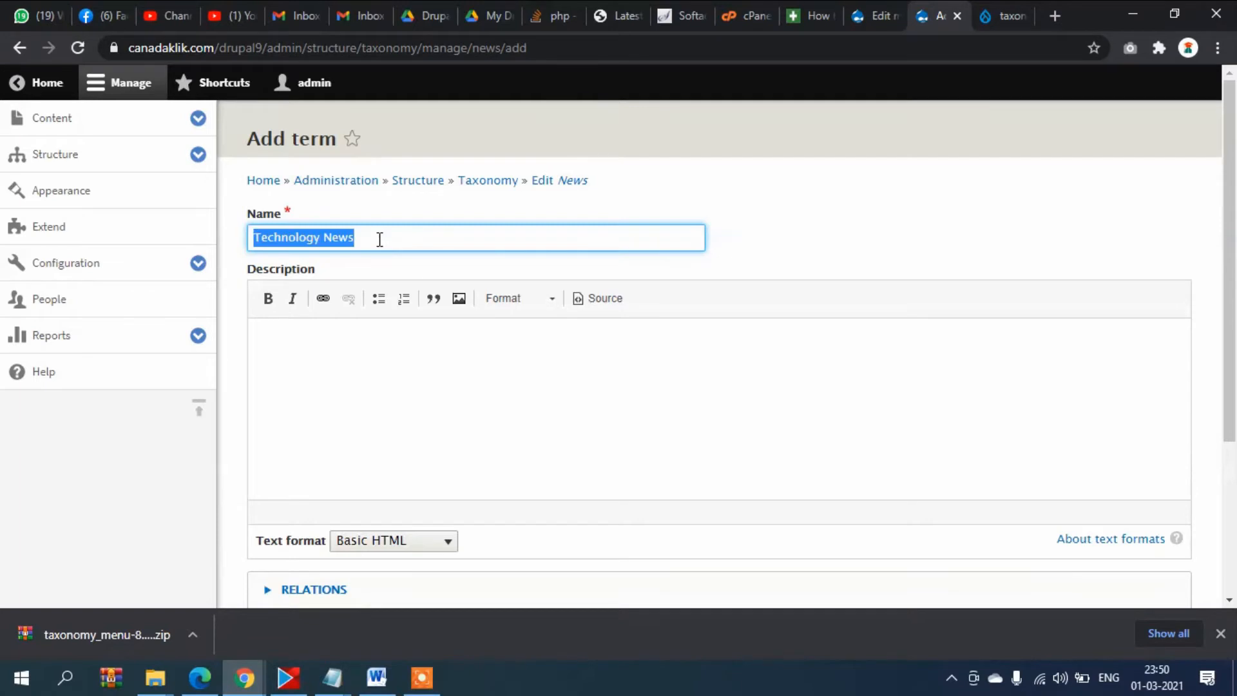
click(401, 350)
key(ctrl+v)
scroll(403, 352, down, 3)
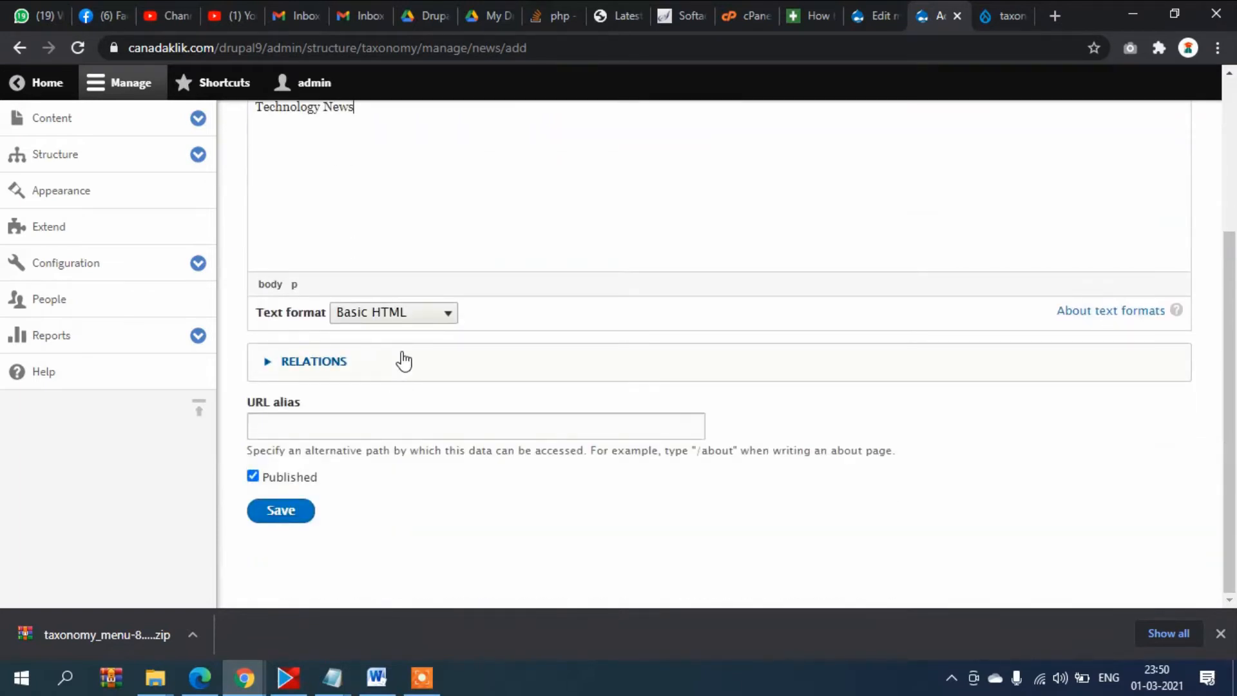
click(281, 511)
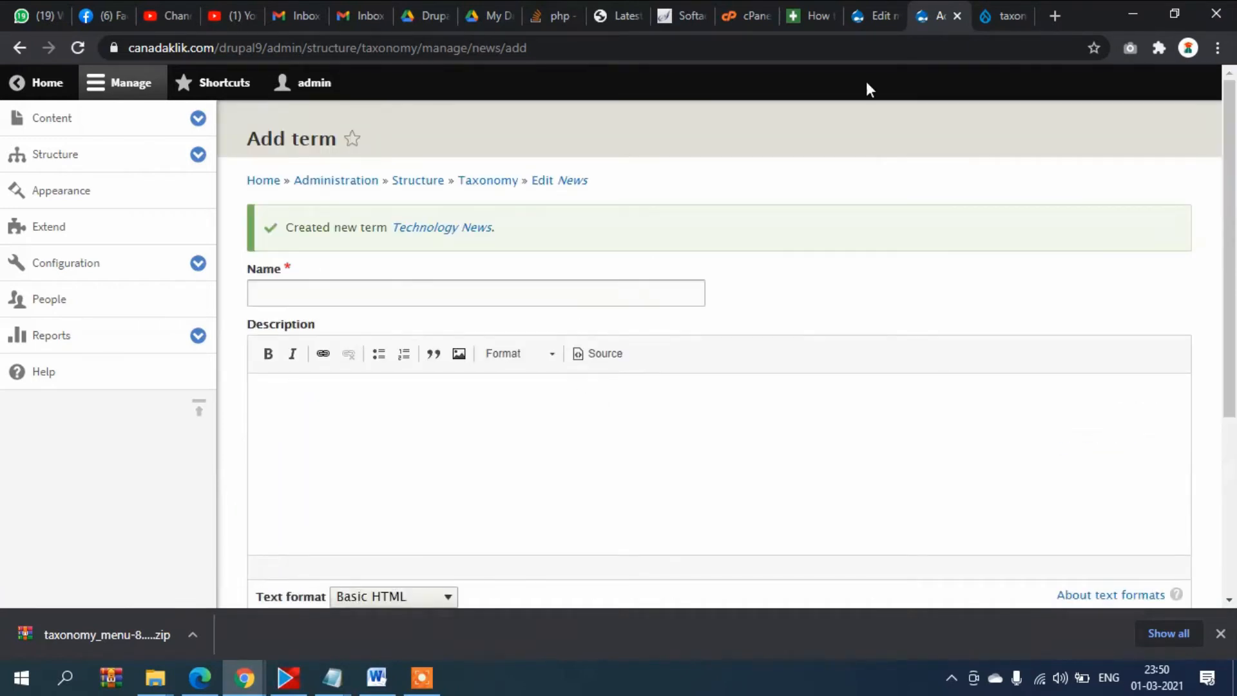
Switch to the incognito window, reload the home page and check the Left Categories menu for Technology News
click(244, 676)
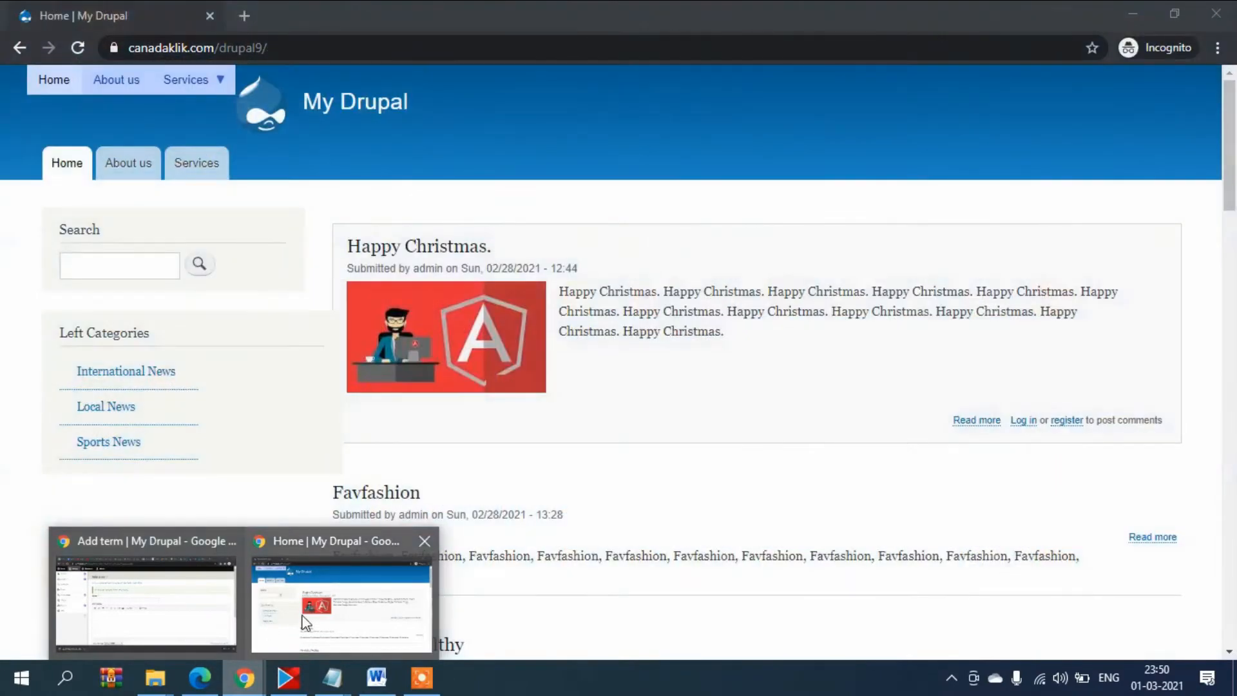
click(290, 622)
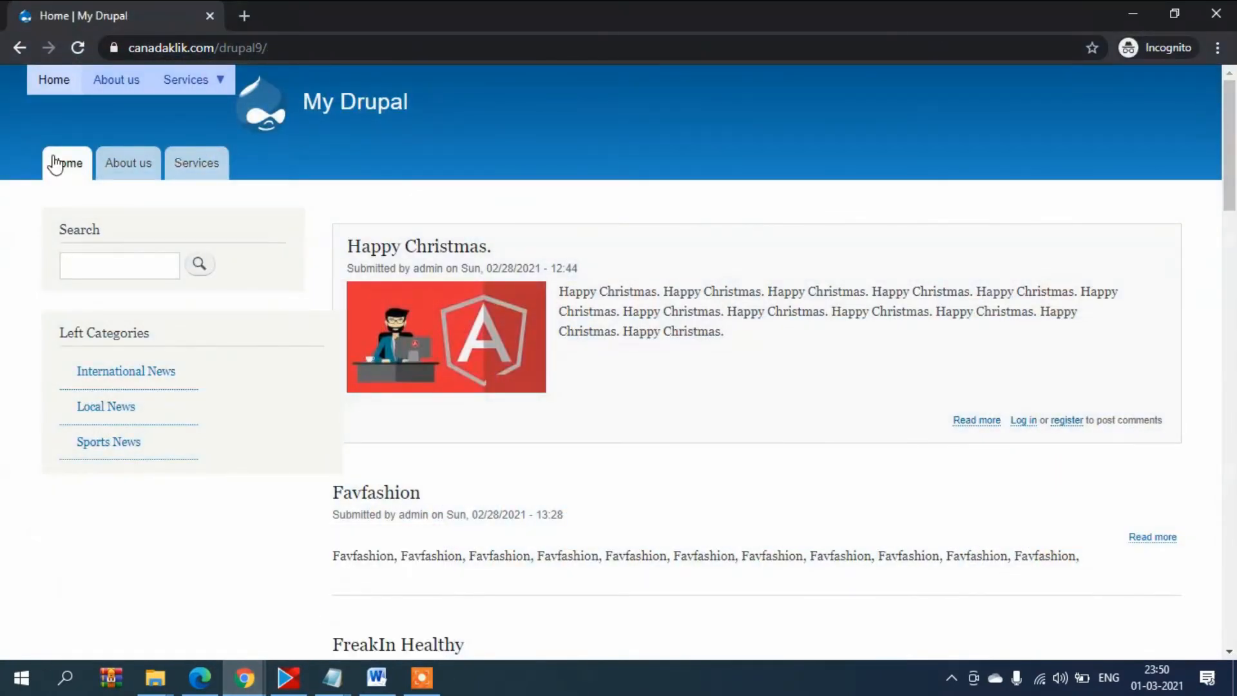
click(78, 47)
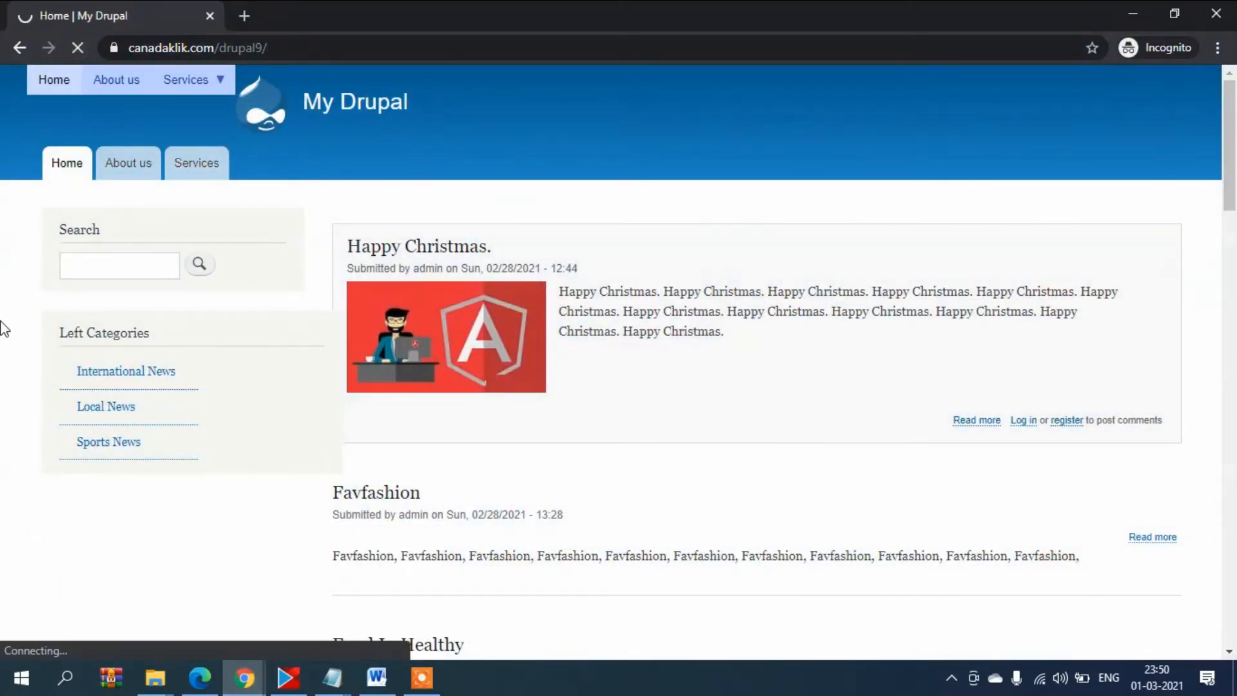
scroll(50, 432, down, 3)
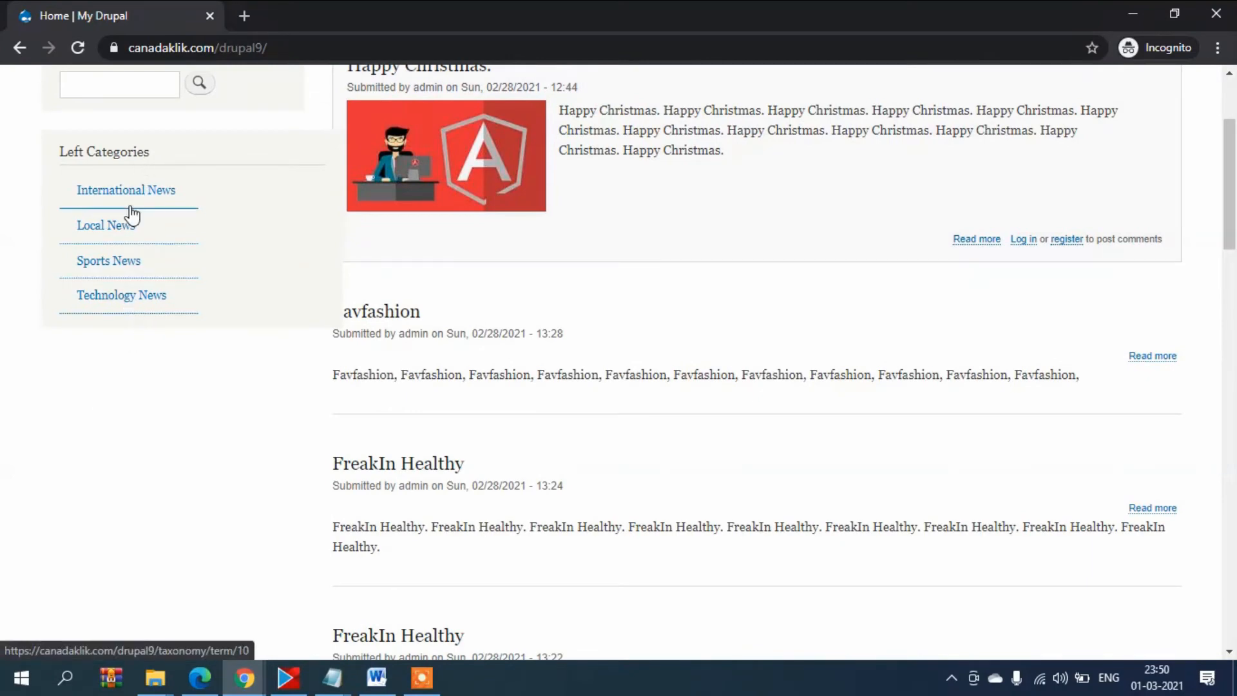
scroll(105, 351, up, 3)
scroll(125, 315, down, 3)
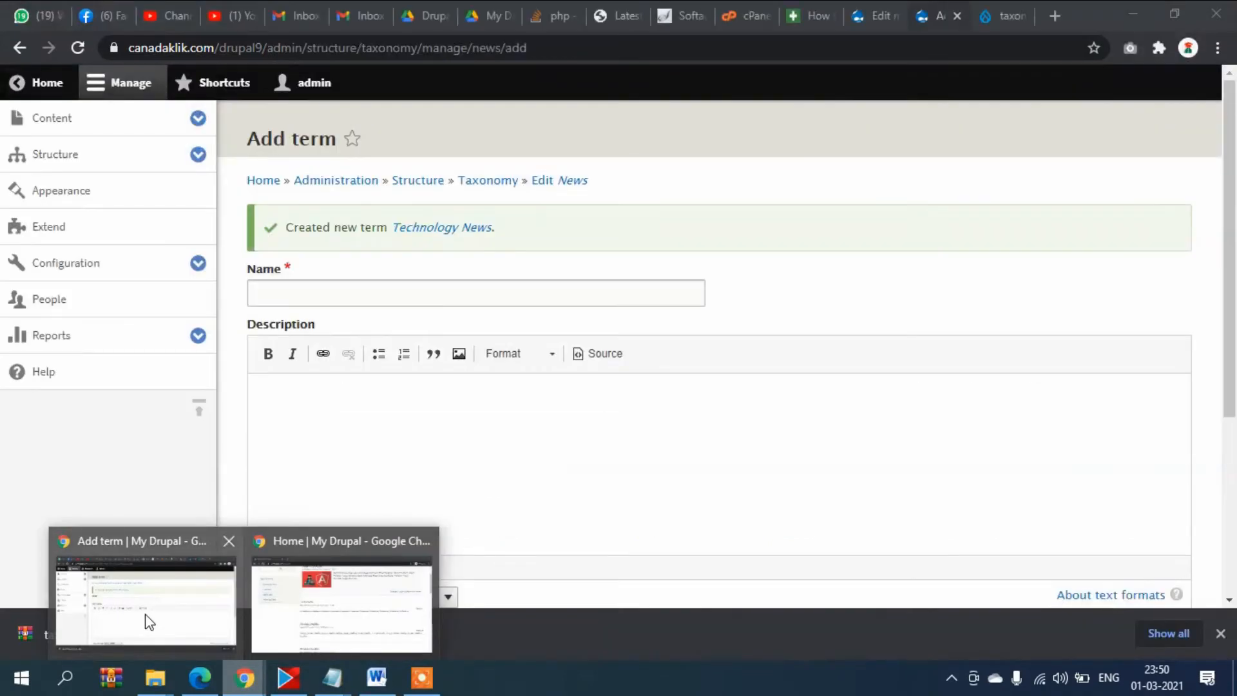
Return to the admin window and start creating a new Article from the content overview
click(144, 616)
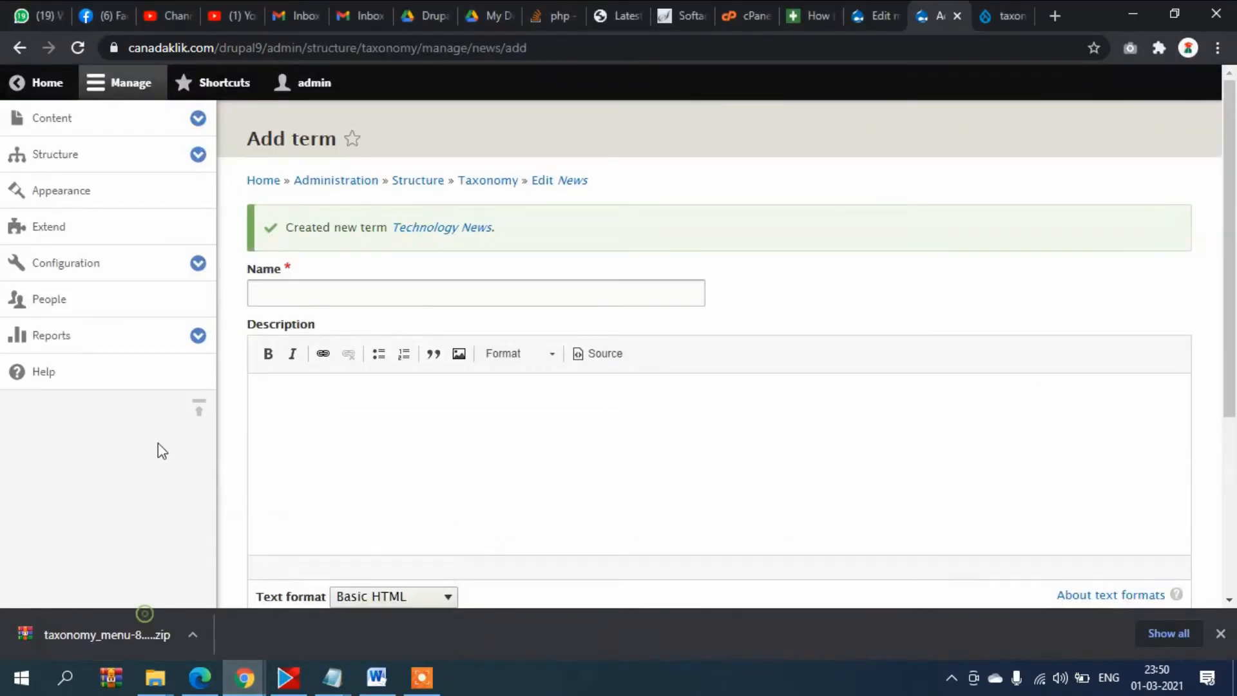
click(56, 122)
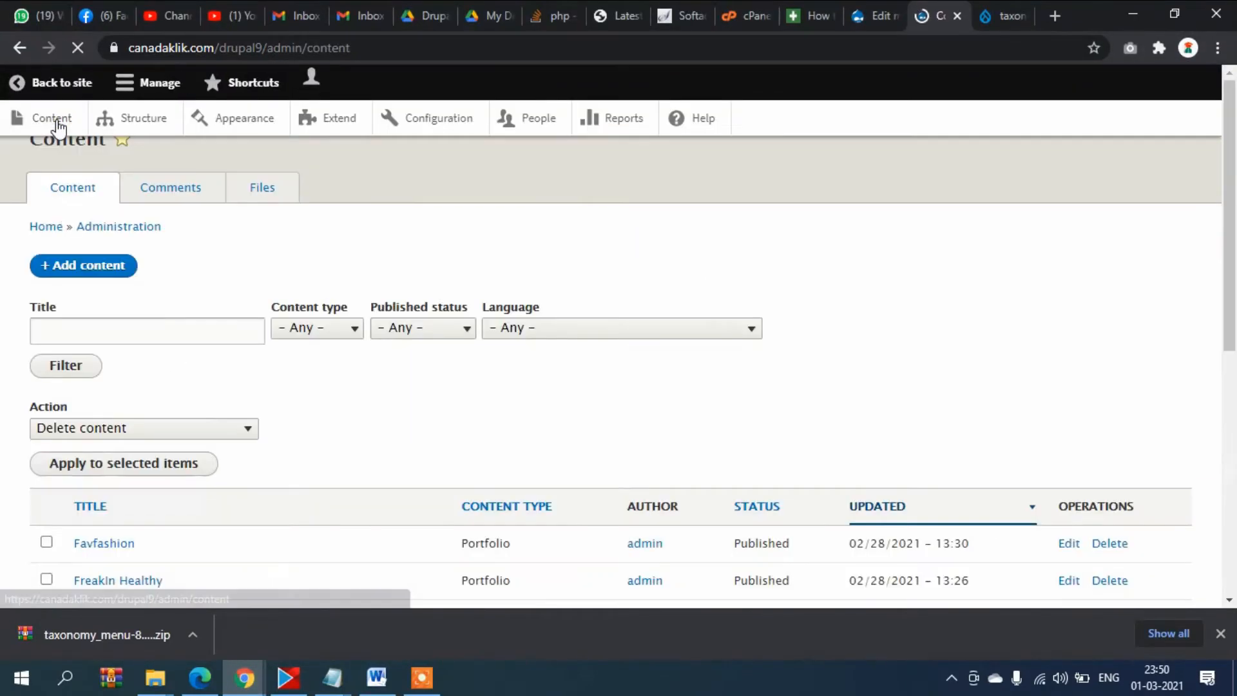
scroll(285, 279, down, 5)
scroll(207, 350, up, 5)
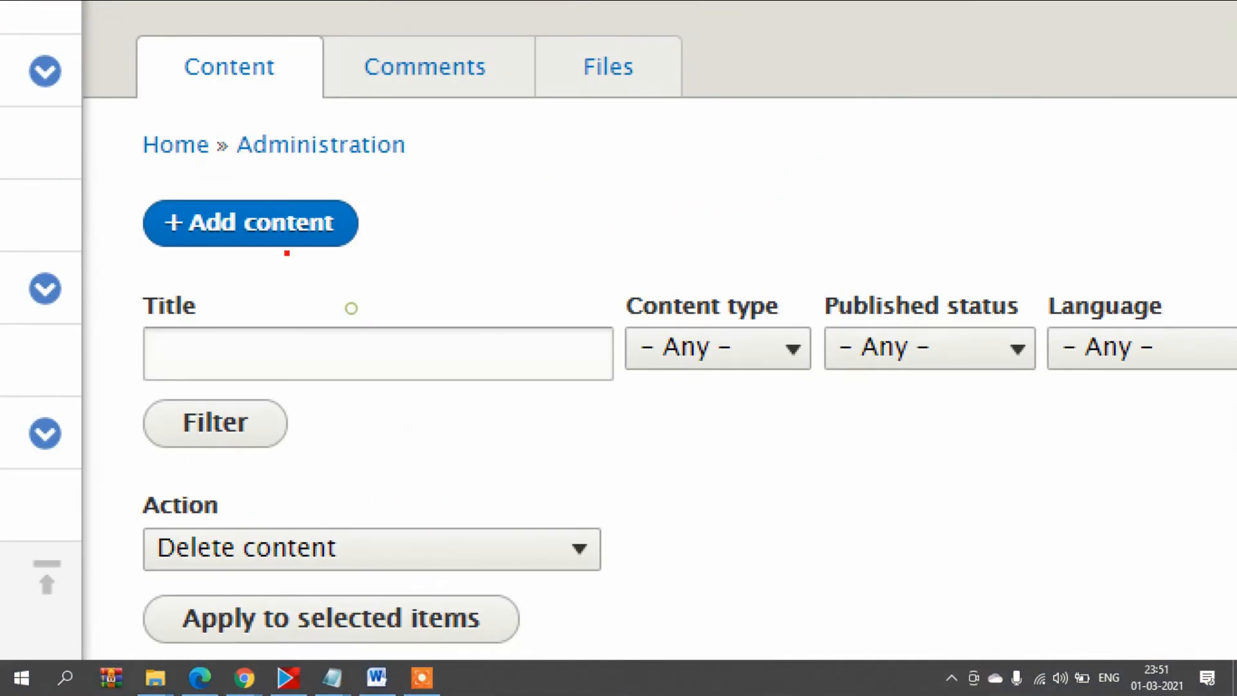
key(Escape)
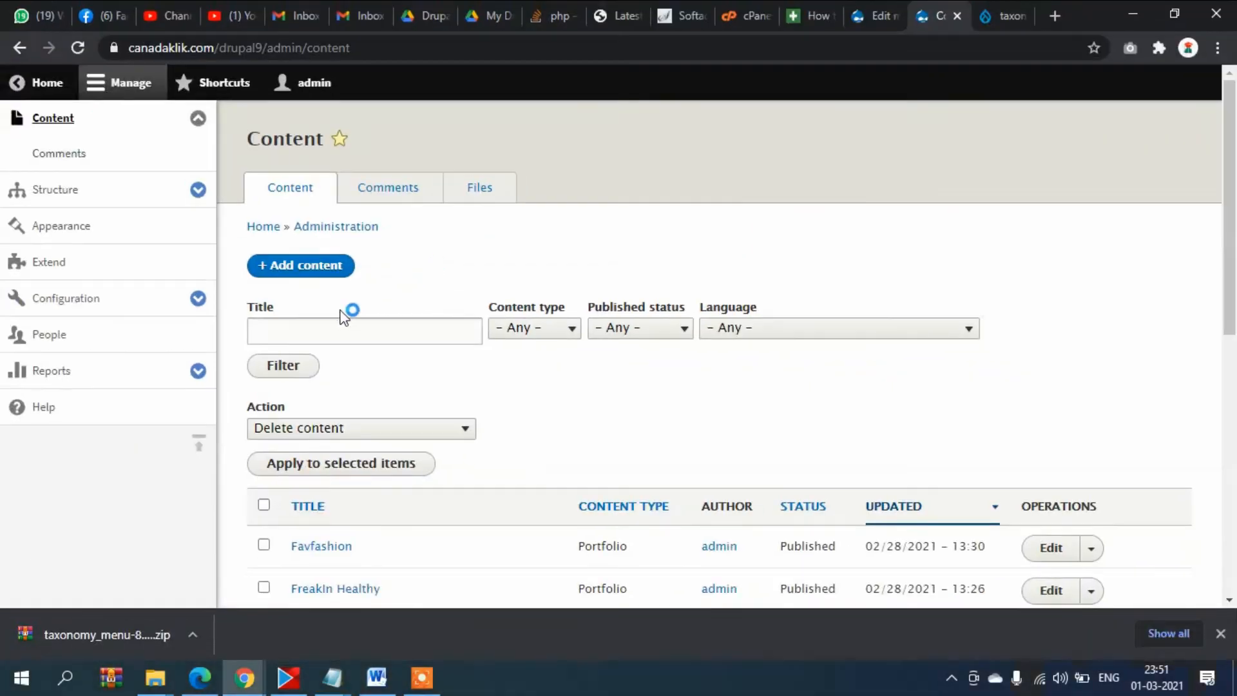
drag(342, 311, 323, 279)
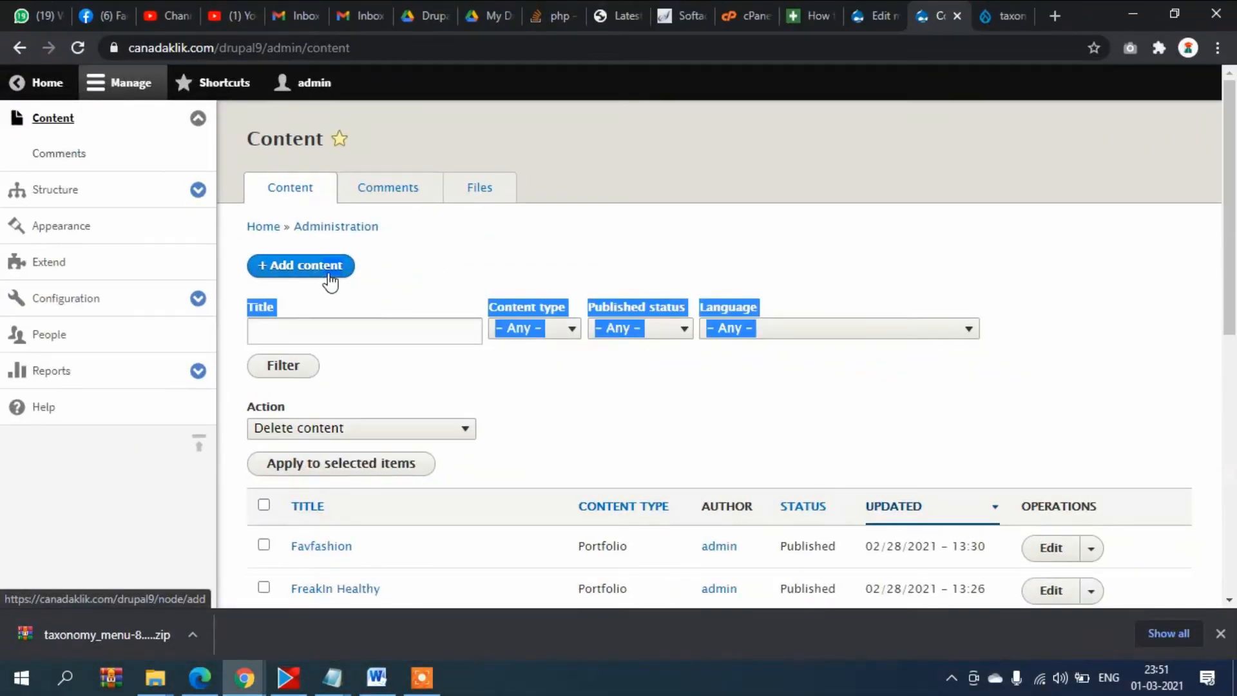
click(329, 265)
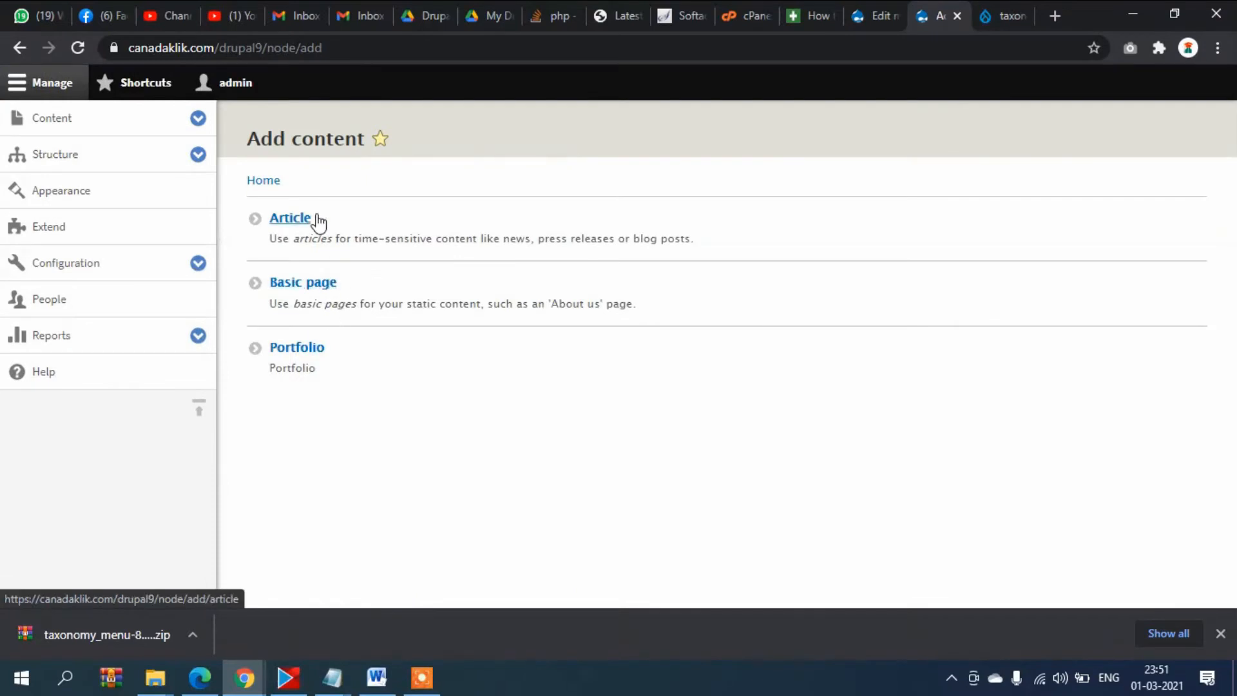
click(300, 222)
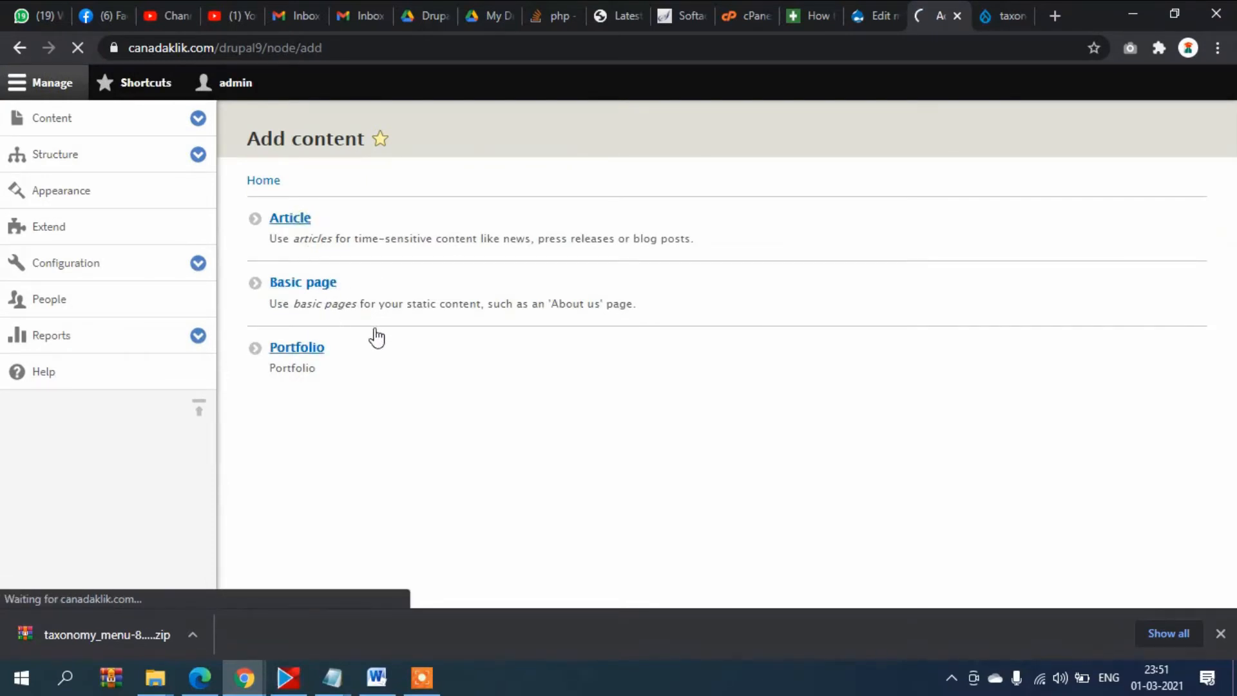
Title the article "Drupal 9 is new" and use the same text as its body
click(245, 243)
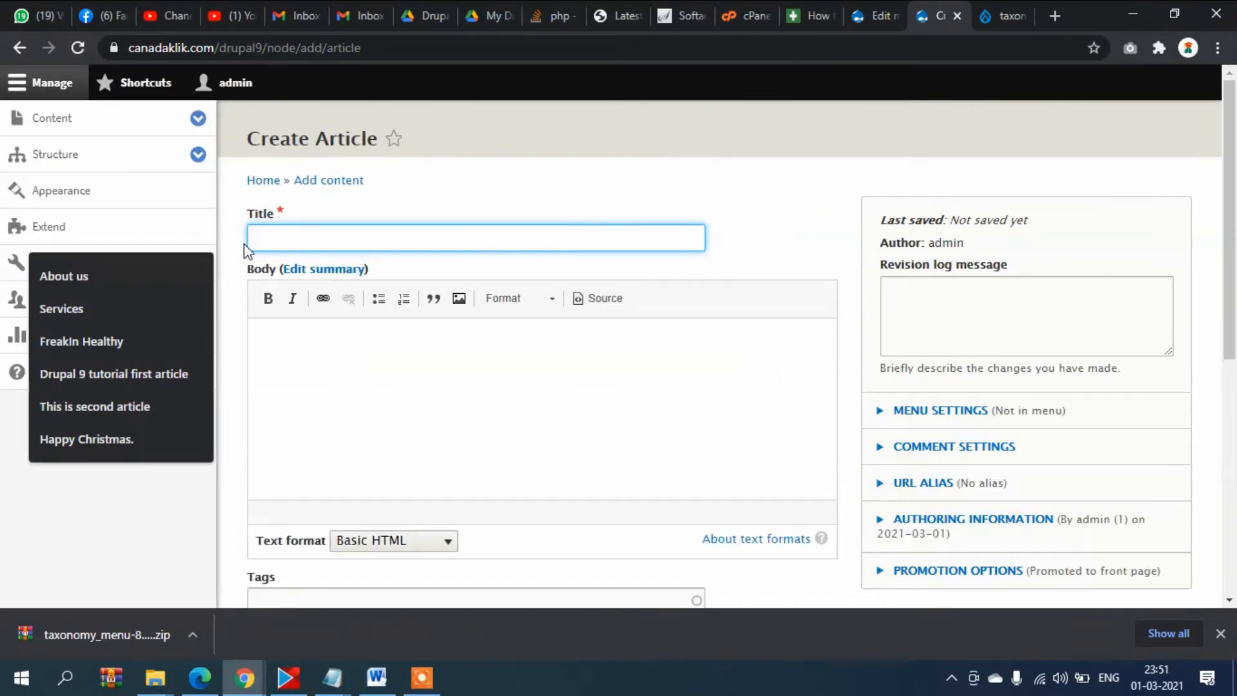
text(New)
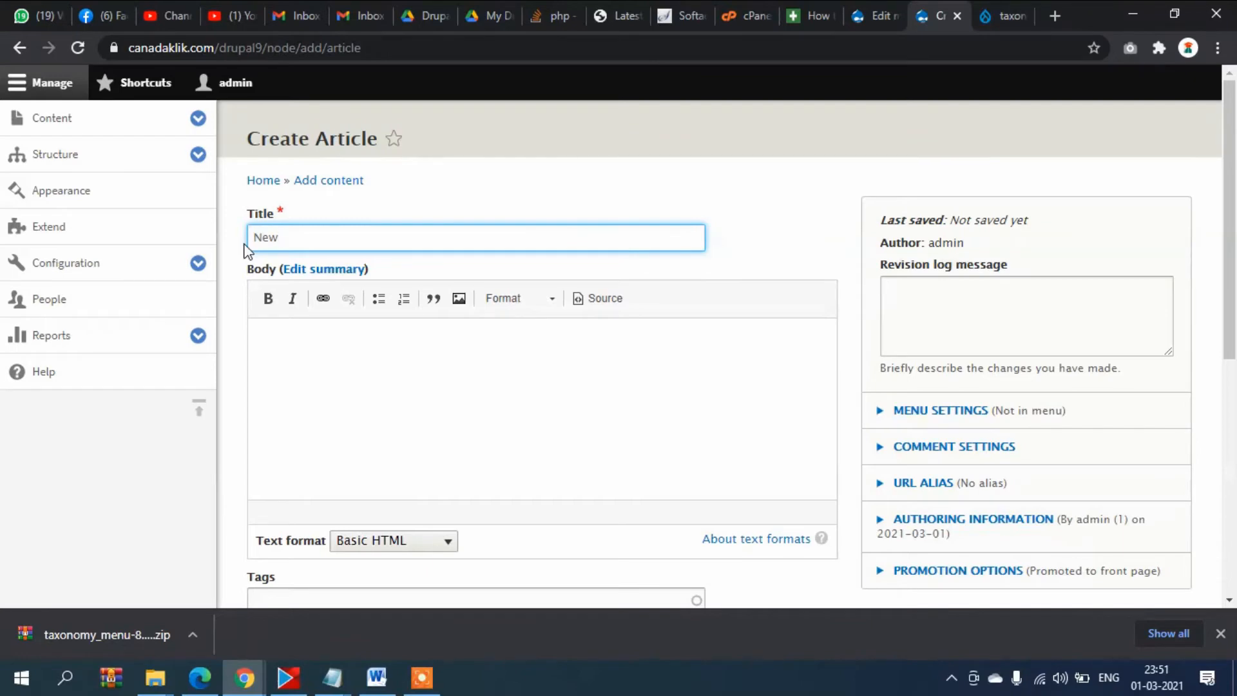
text(Dru)
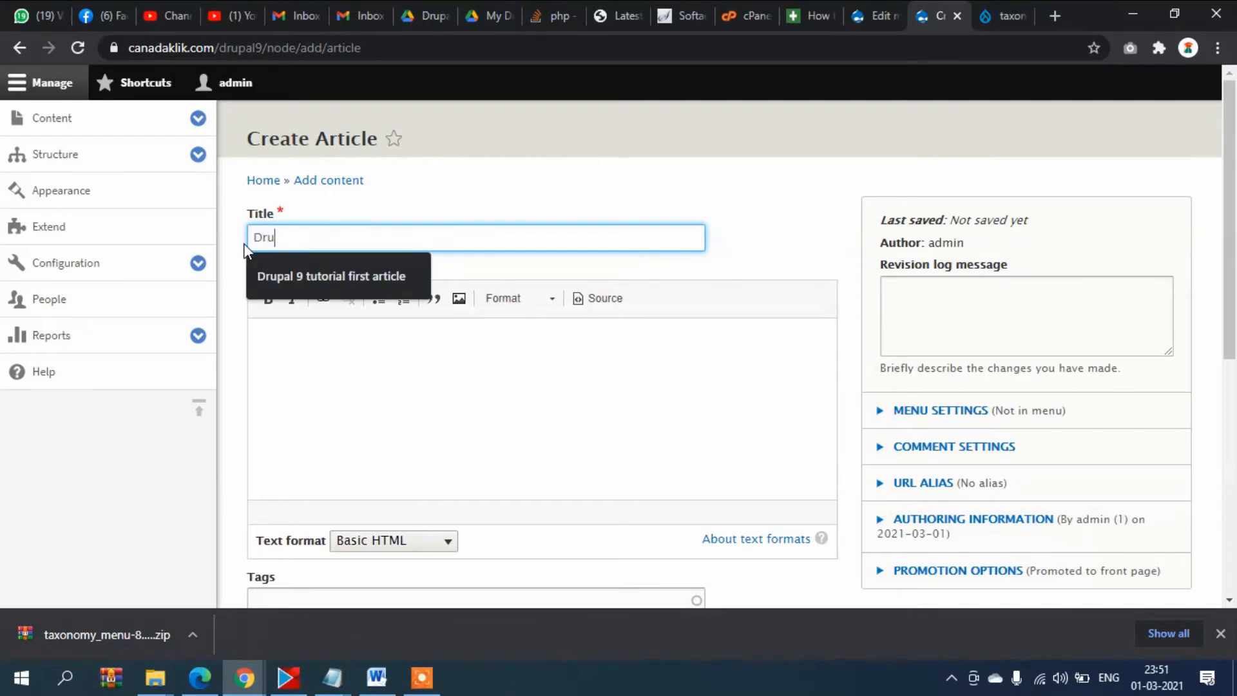
text(pal 9 is new)
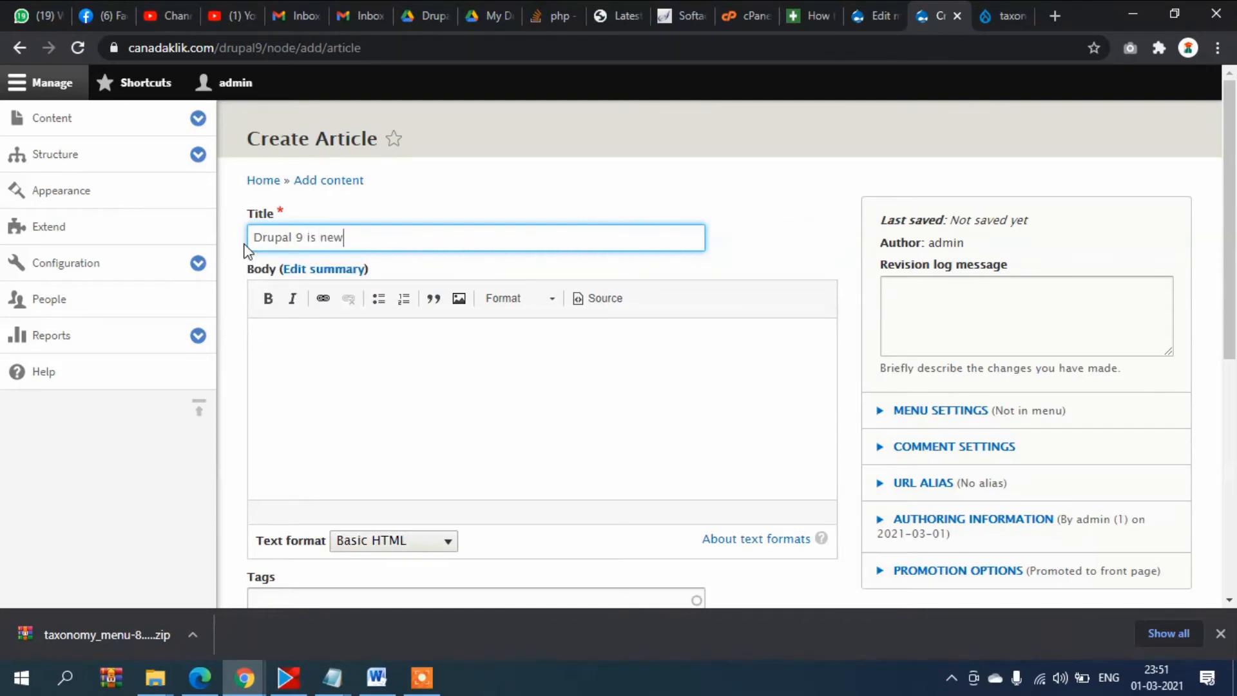
key(ctrl+a)
key(ctrl+c)
click(301, 325)
key(ctrl+v)
Assign the article to the Technology News category and save it as published
scroll(412, 370, down, 7)
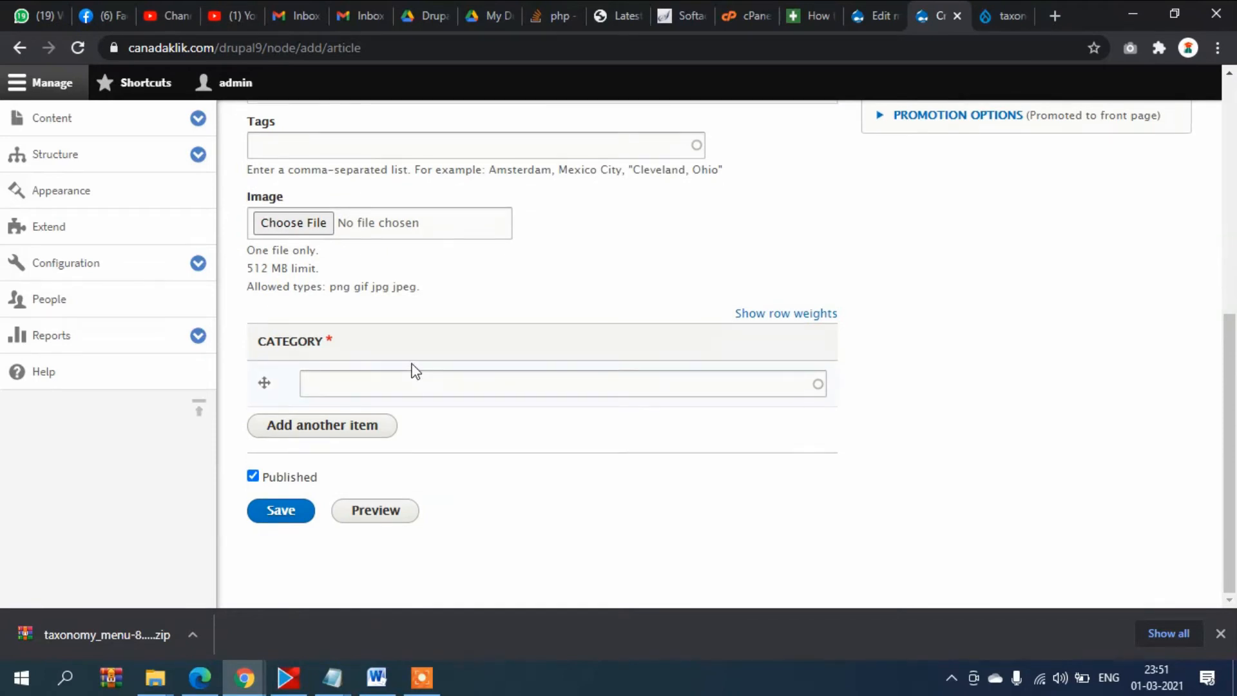
click(351, 378)
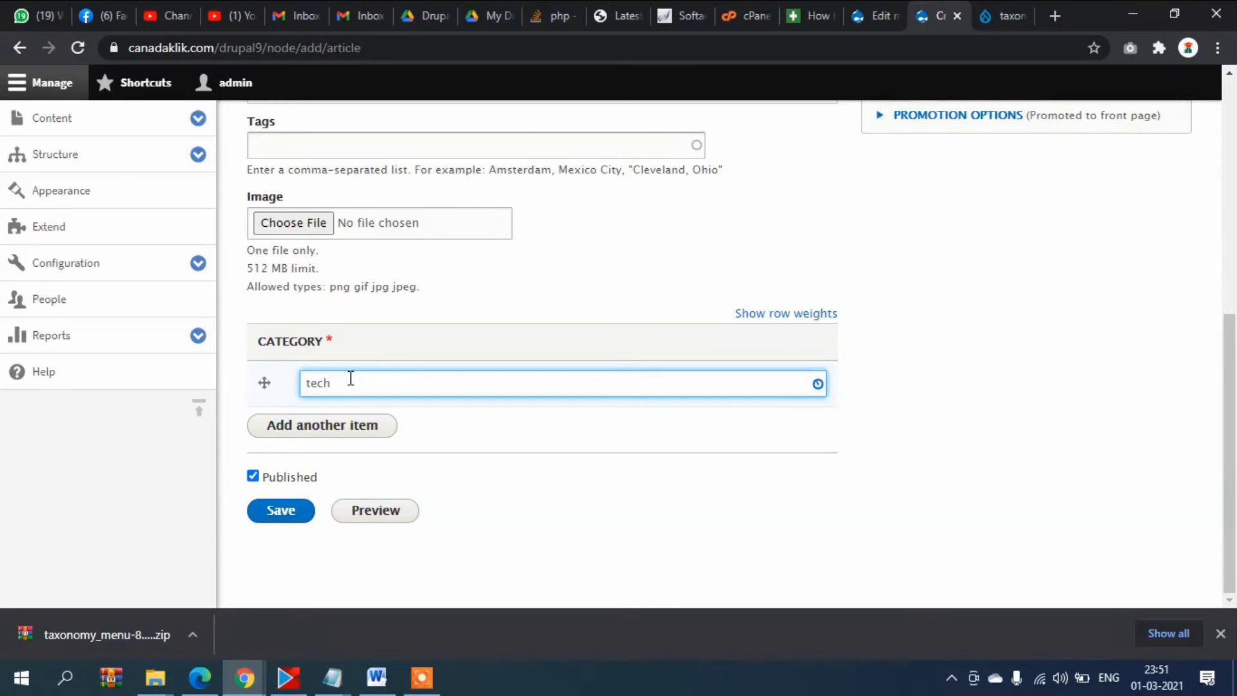
click(376, 406)
click(279, 512)
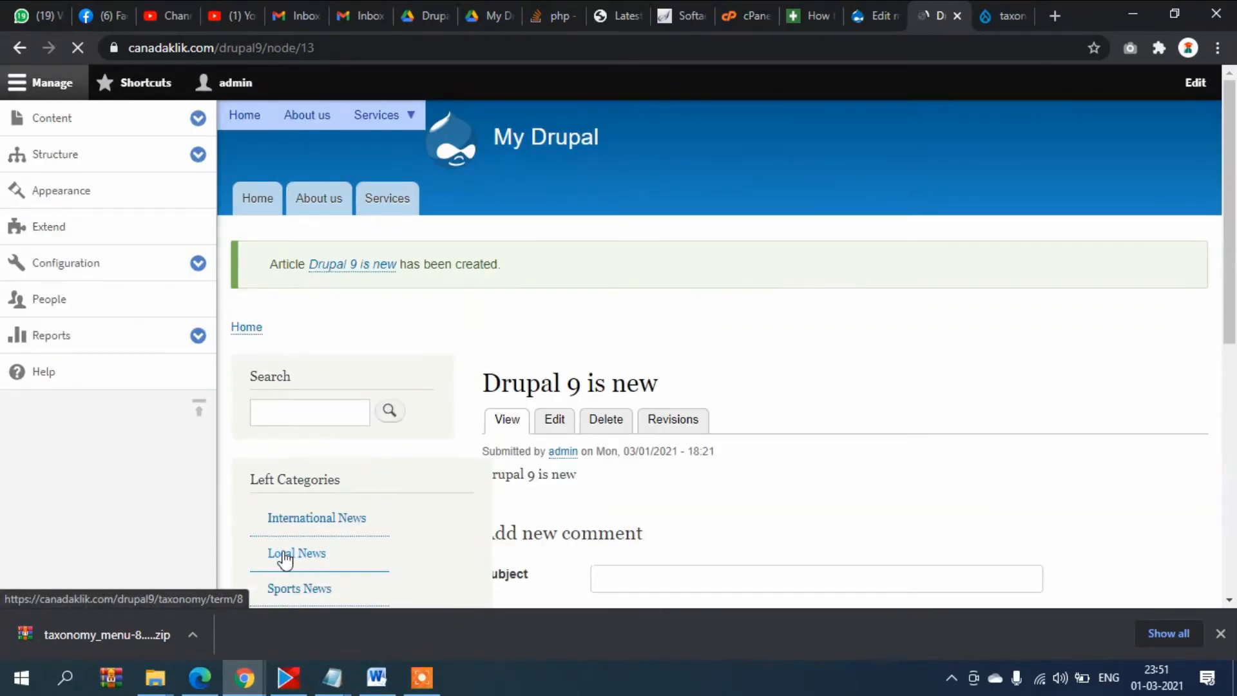
Switch to the incognito window, refresh the home page and check the new article on the Technology News page
mouse_move(244, 677)
click(297, 606)
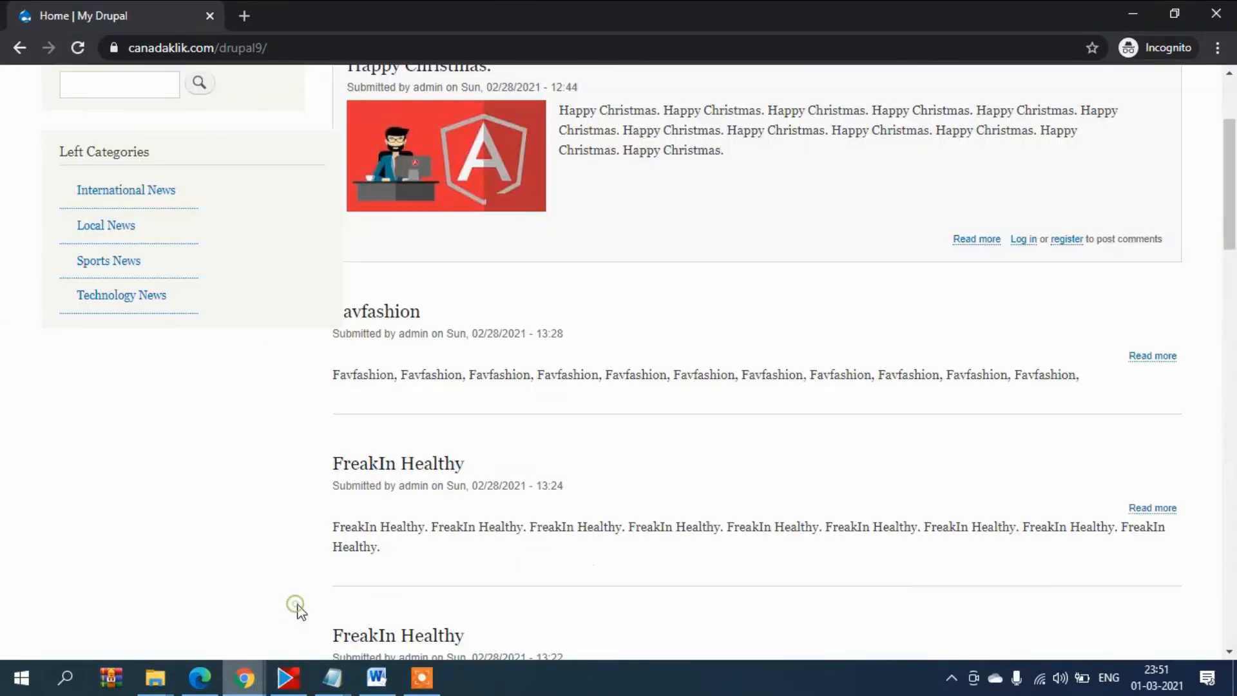
scroll(169, 136, up, 3)
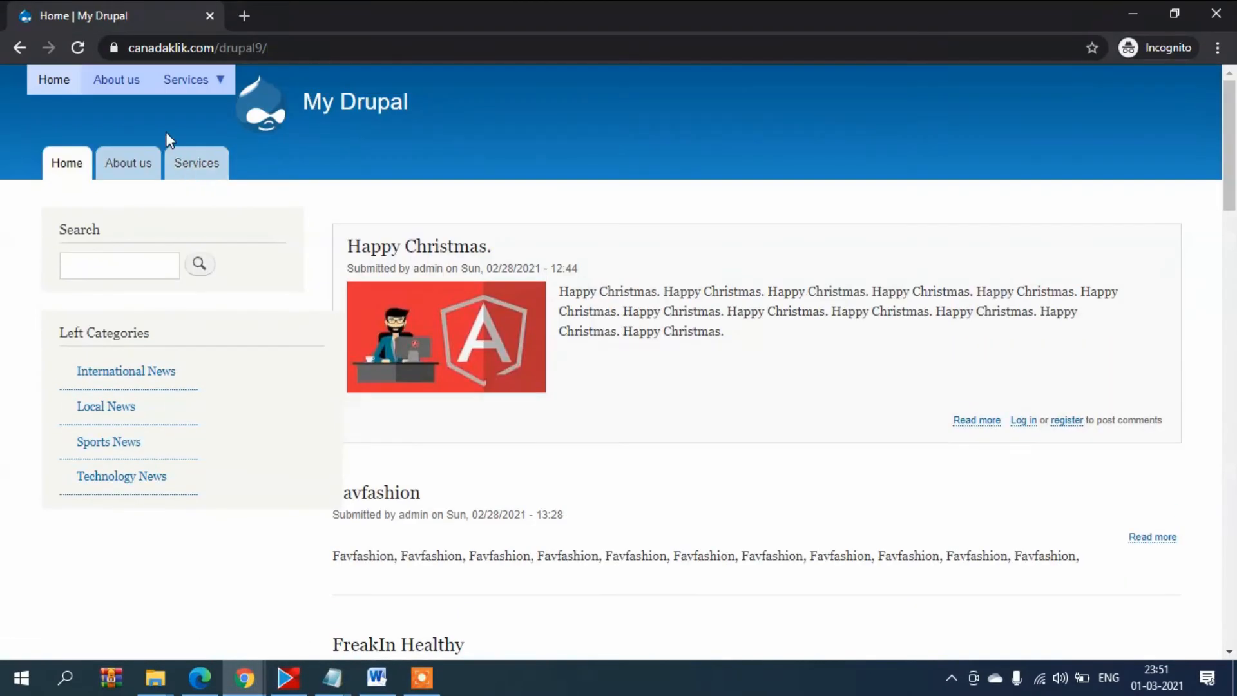
click(316, 114)
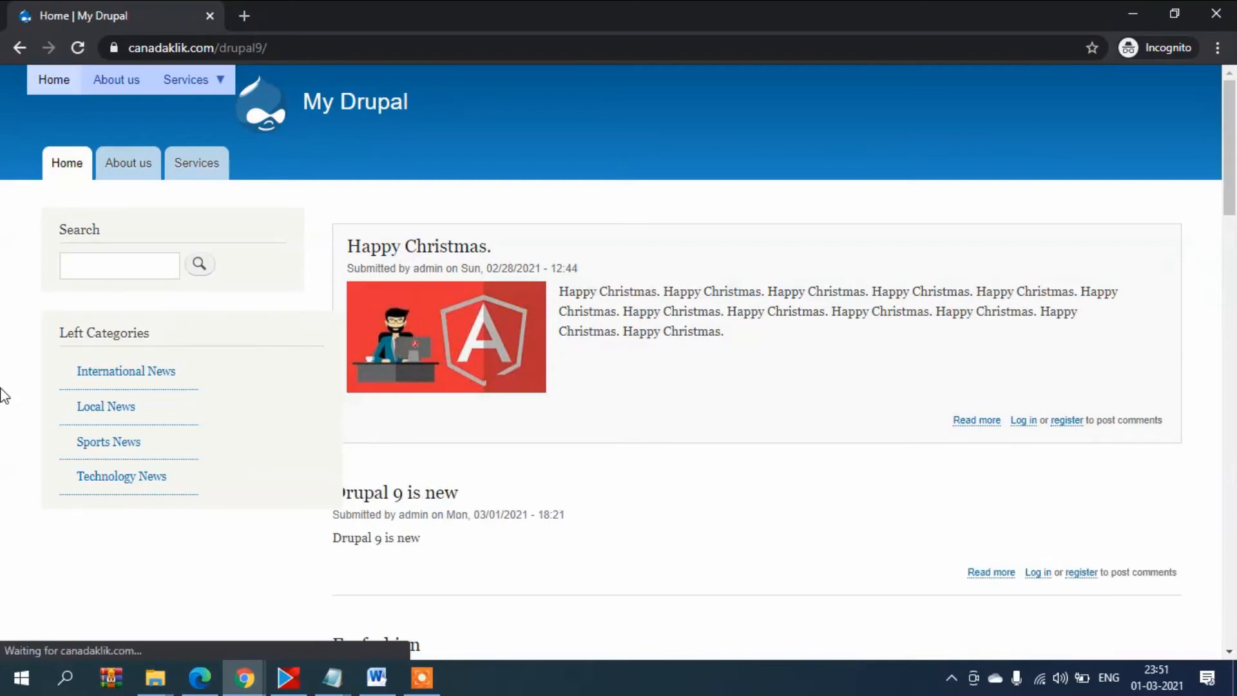
scroll(7, 415, down, 1)
click(126, 393)
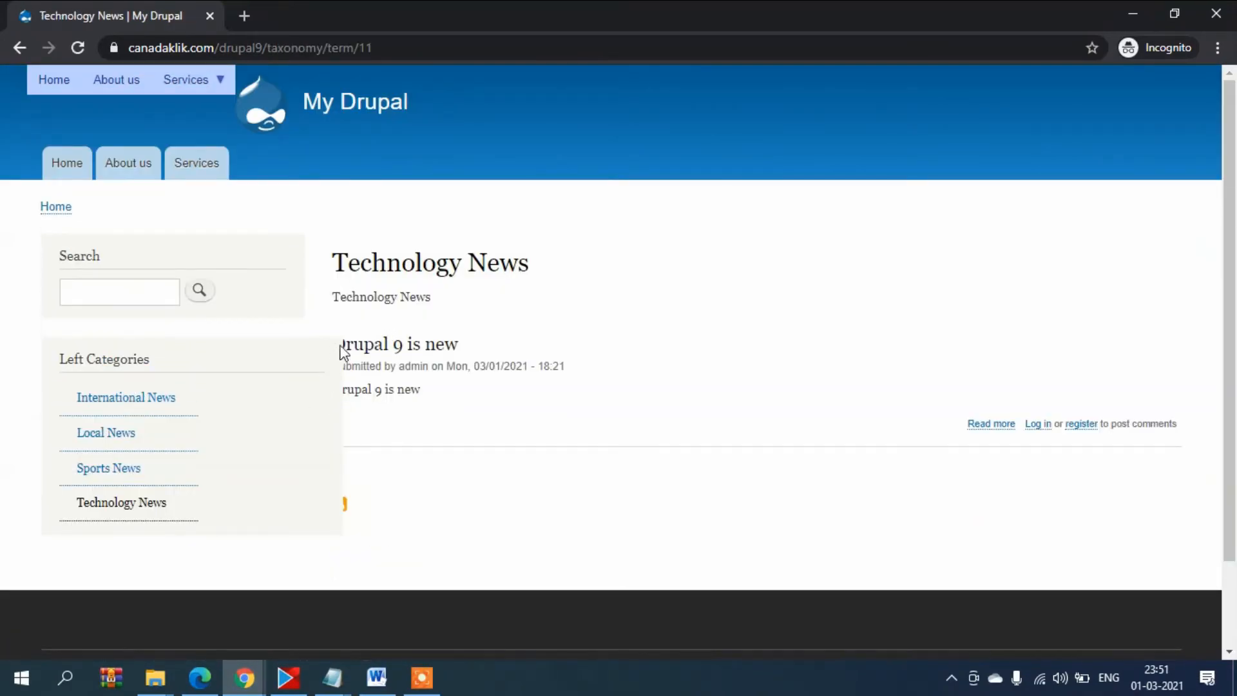
Review the new article on the Technology News page, and return to the home page to look over the Left Categories block
drag(478, 396, 385, 332)
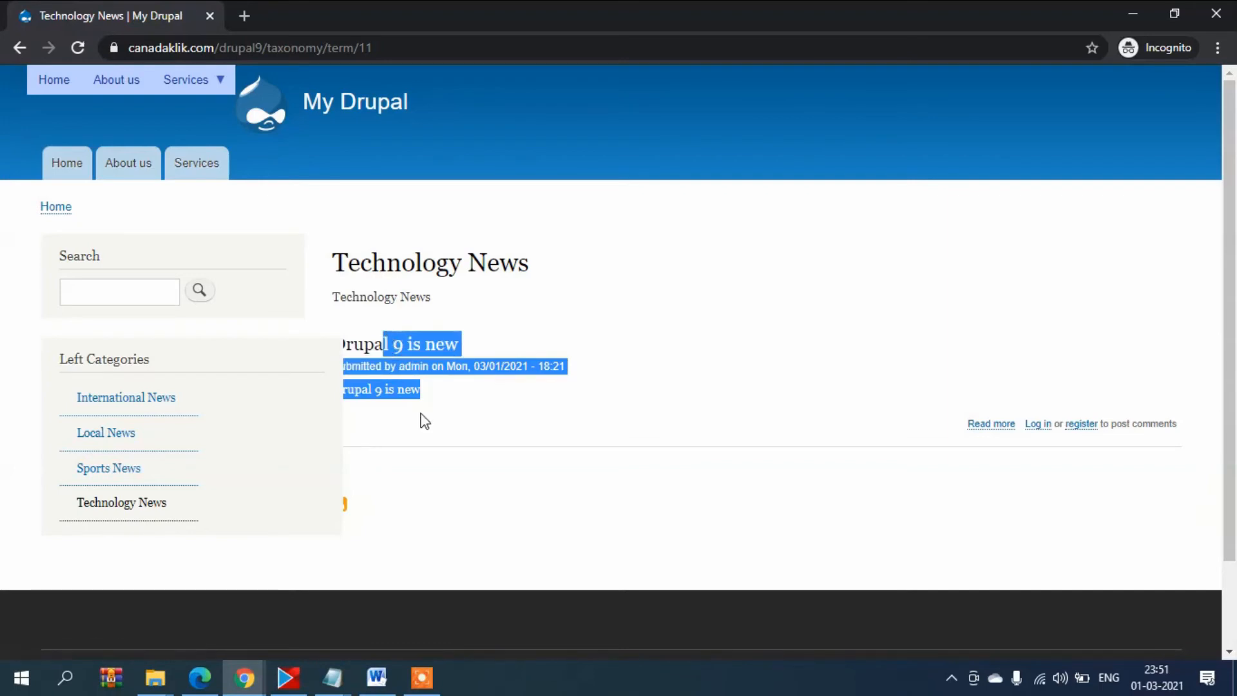
click(471, 440)
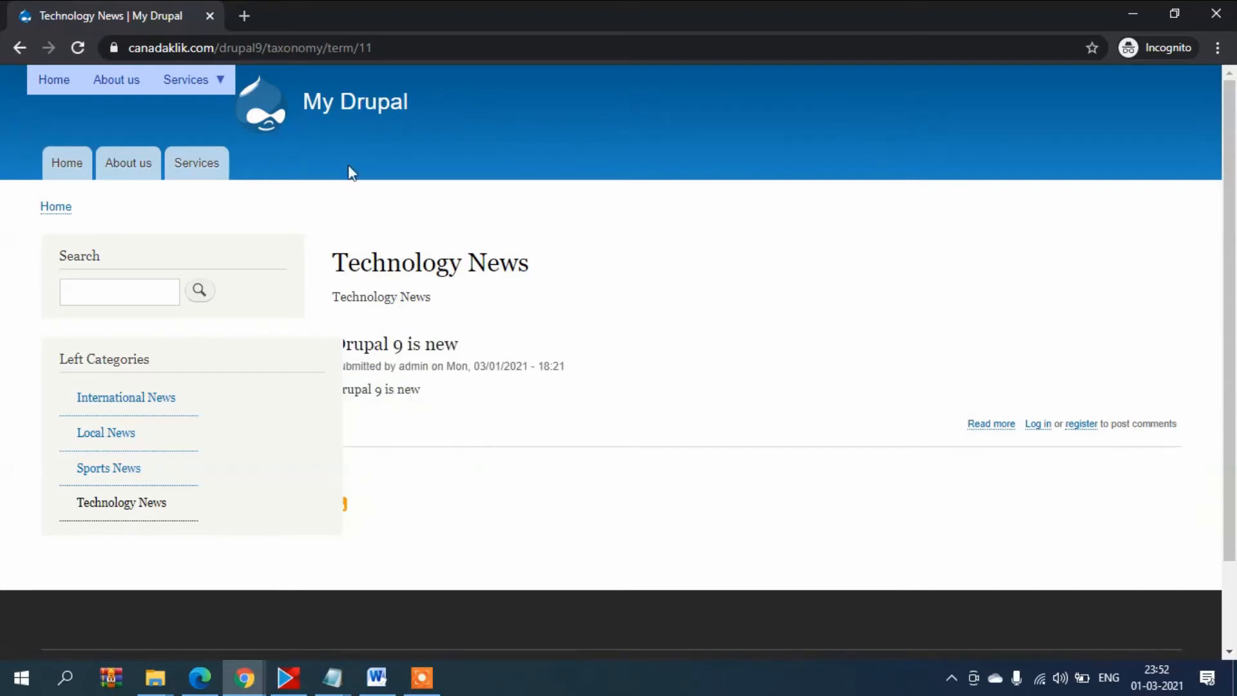
click(340, 110)
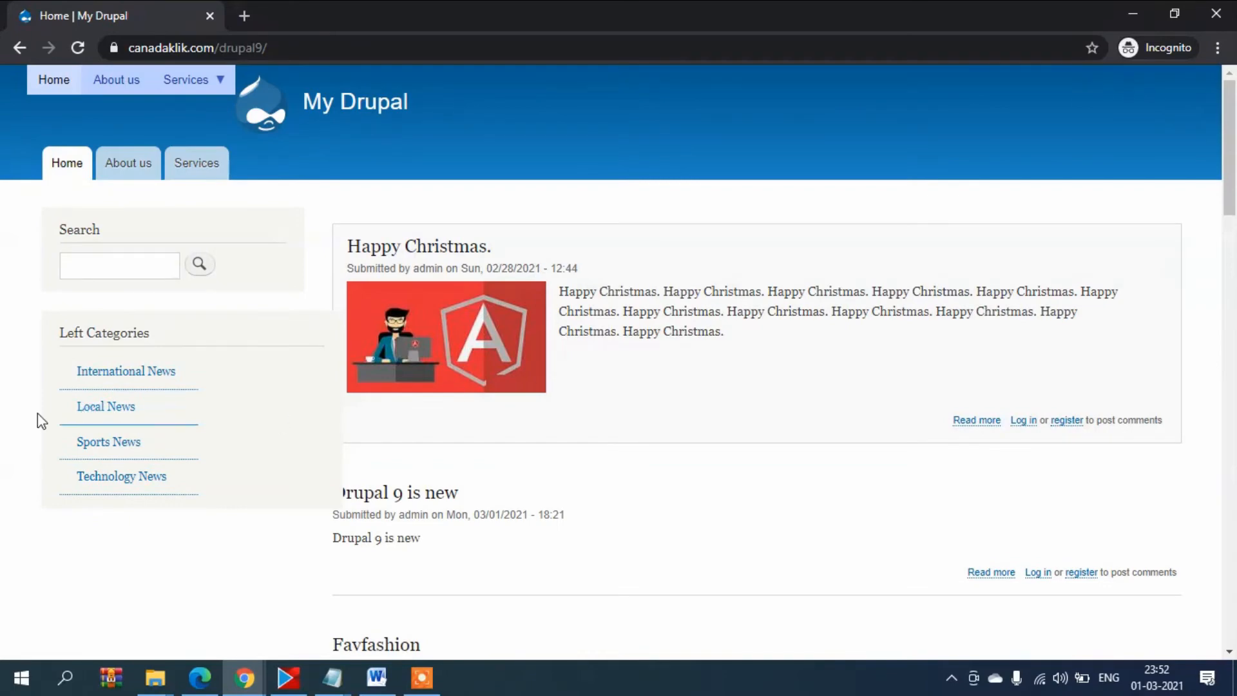
scroll(13, 426, down, 1)
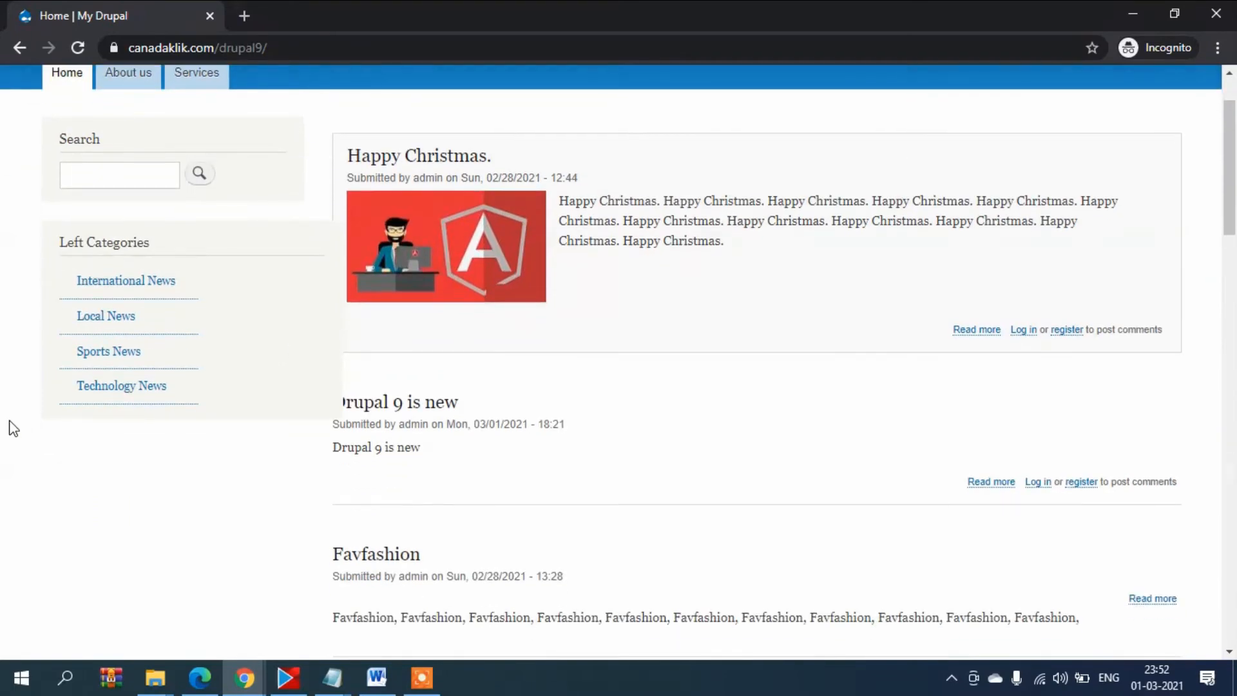
scroll(13, 427, up, 1)
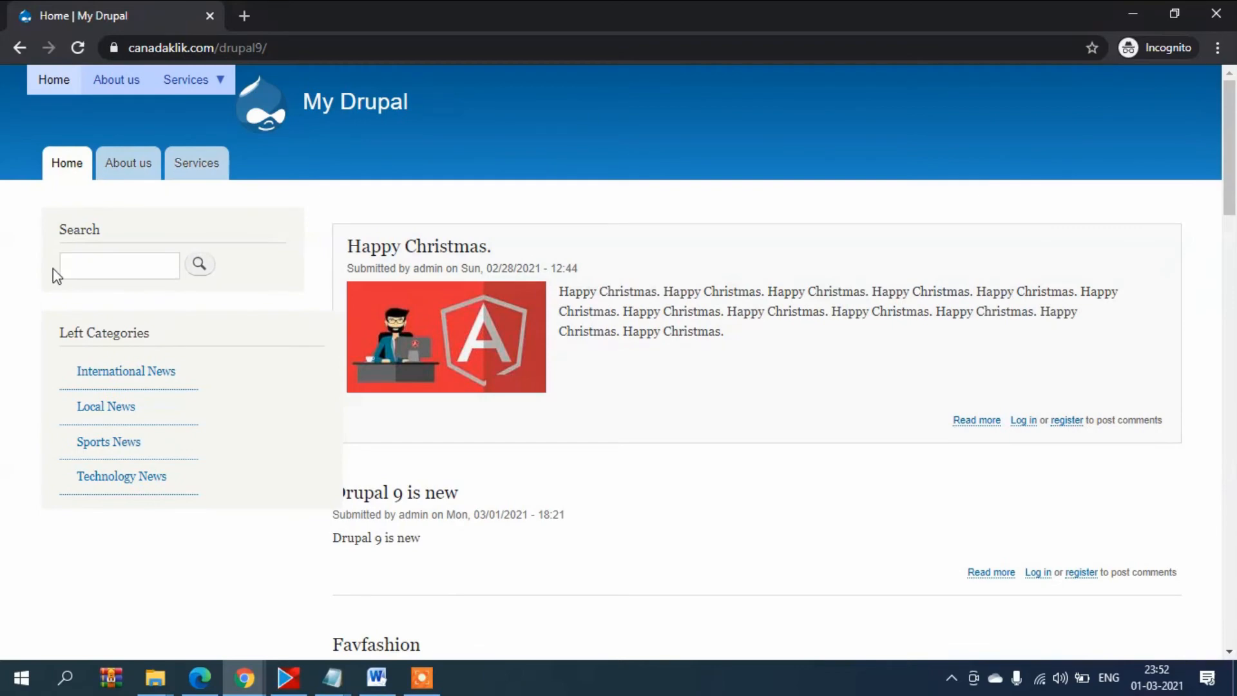
scroll(44, 322, down, 2)
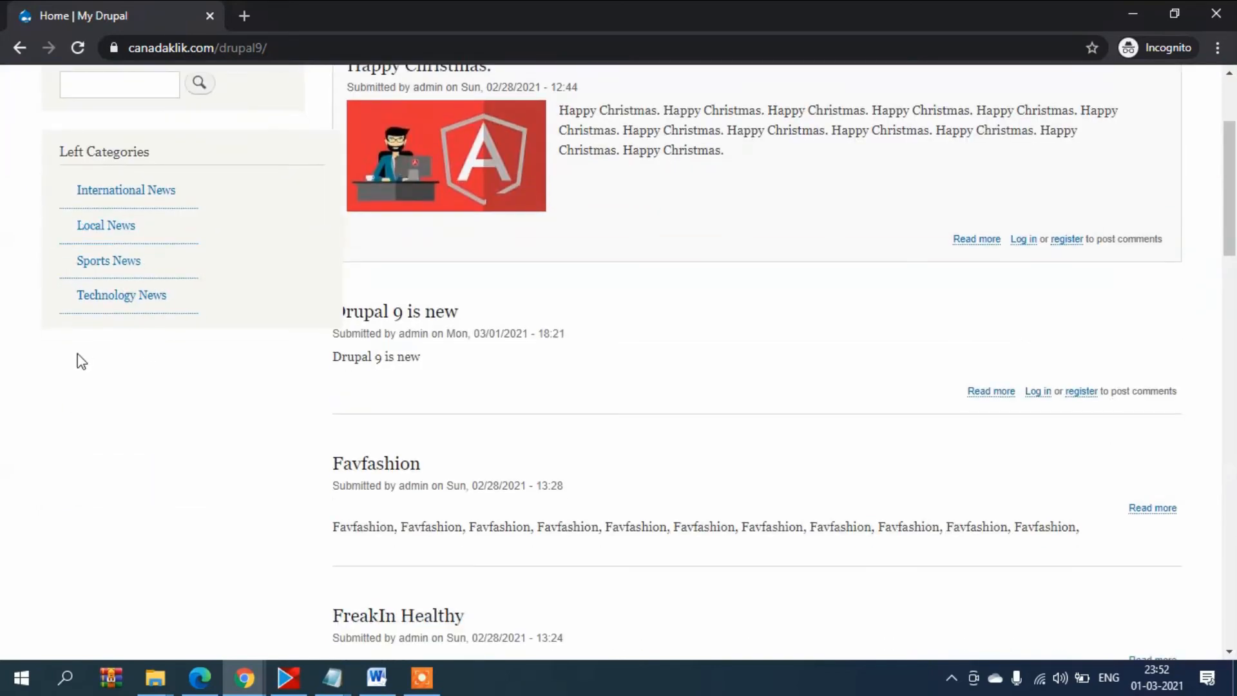
Return to the admin window and open the term list of the News vocabulary from the Taxonomy overview
mouse_move(244, 677)
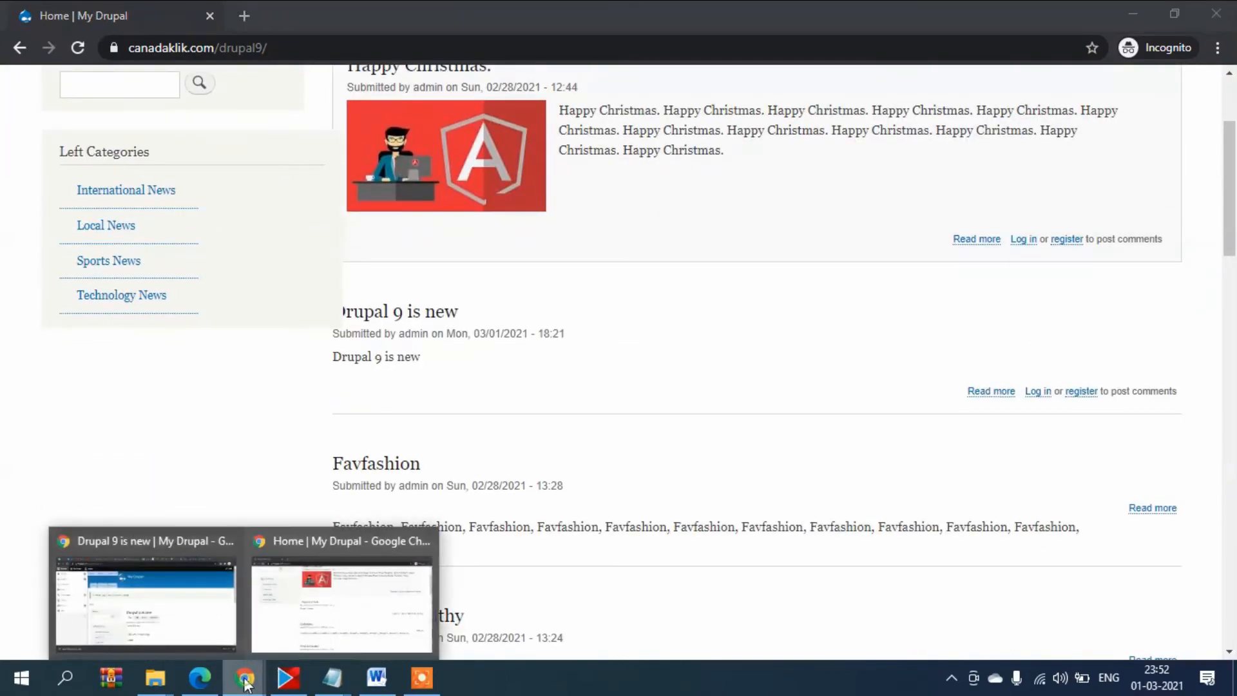
click(152, 613)
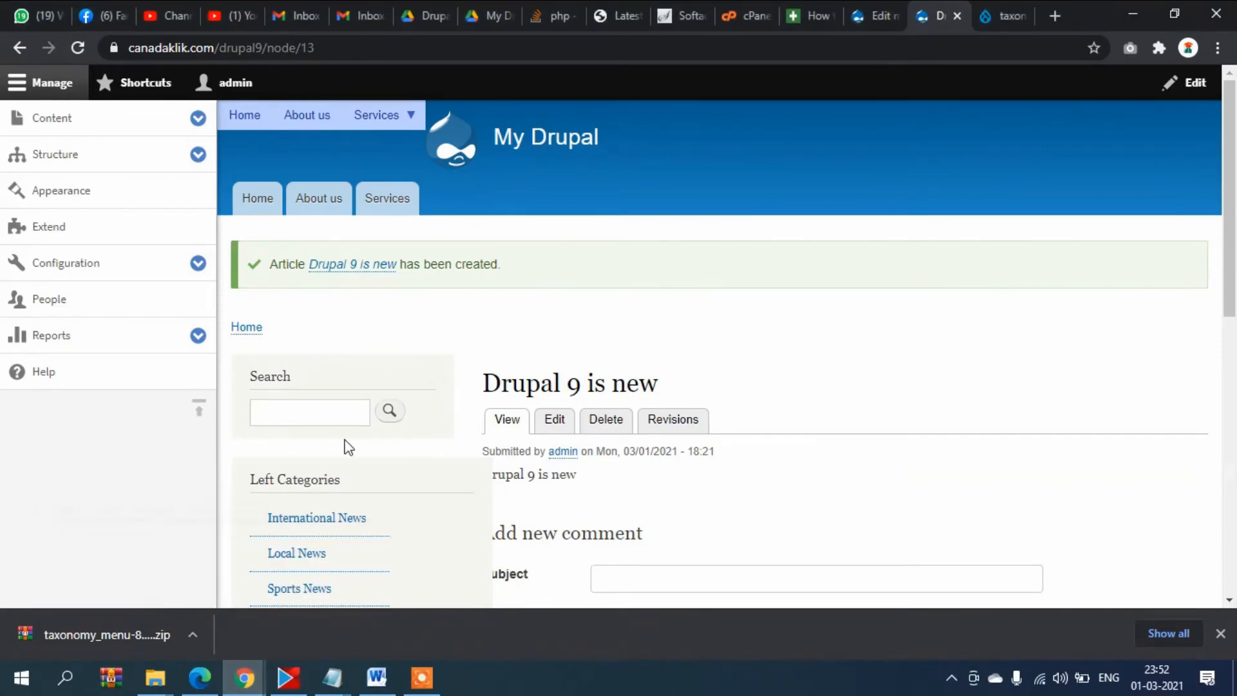
scroll(315, 424, down, 1)
scroll(316, 424, up, 1)
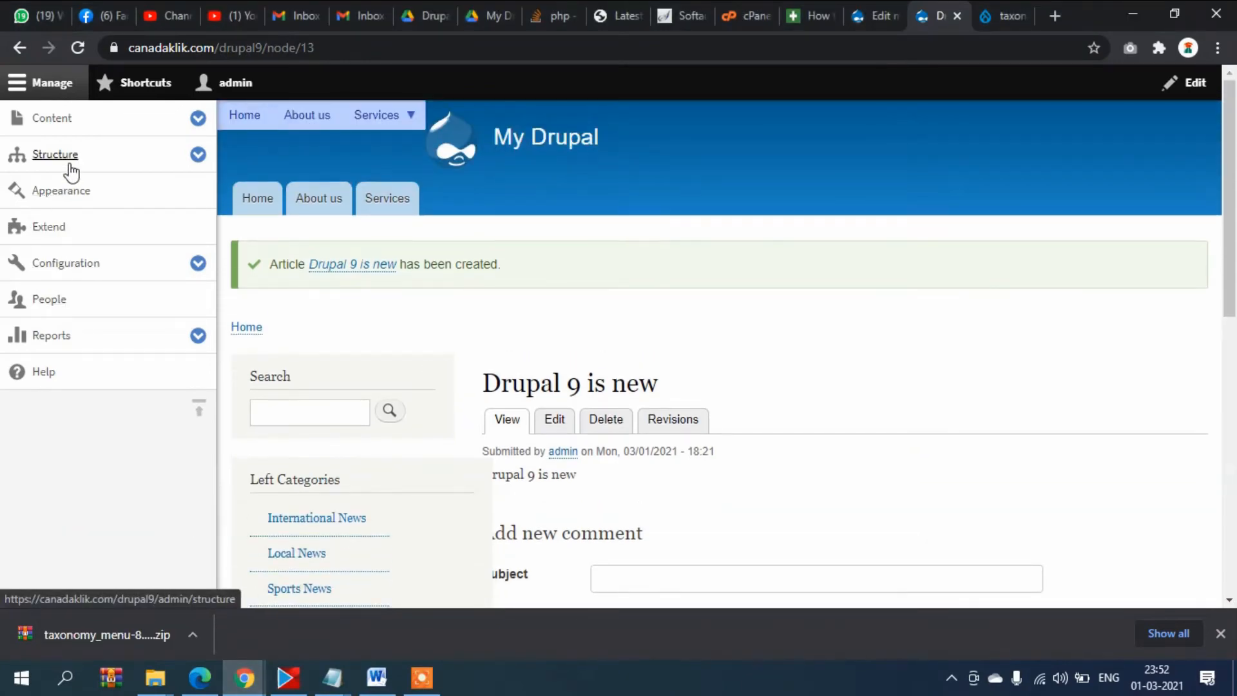
scroll(878, 270, down, 1)
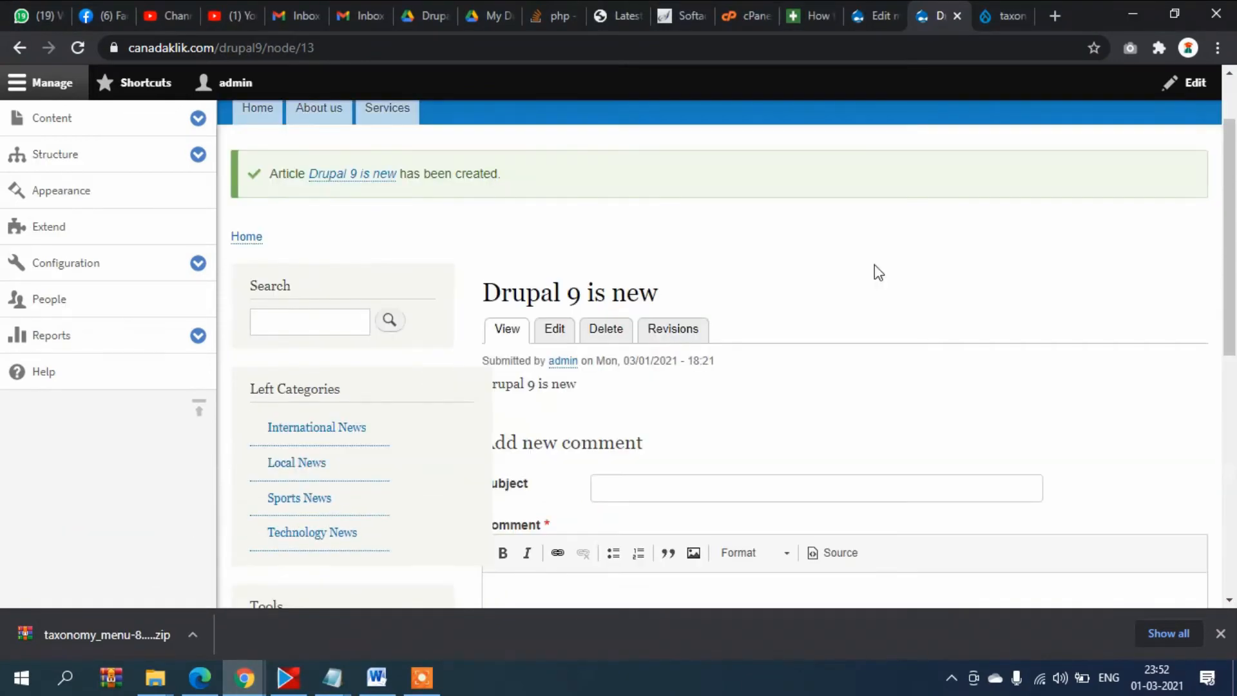
click(54, 155)
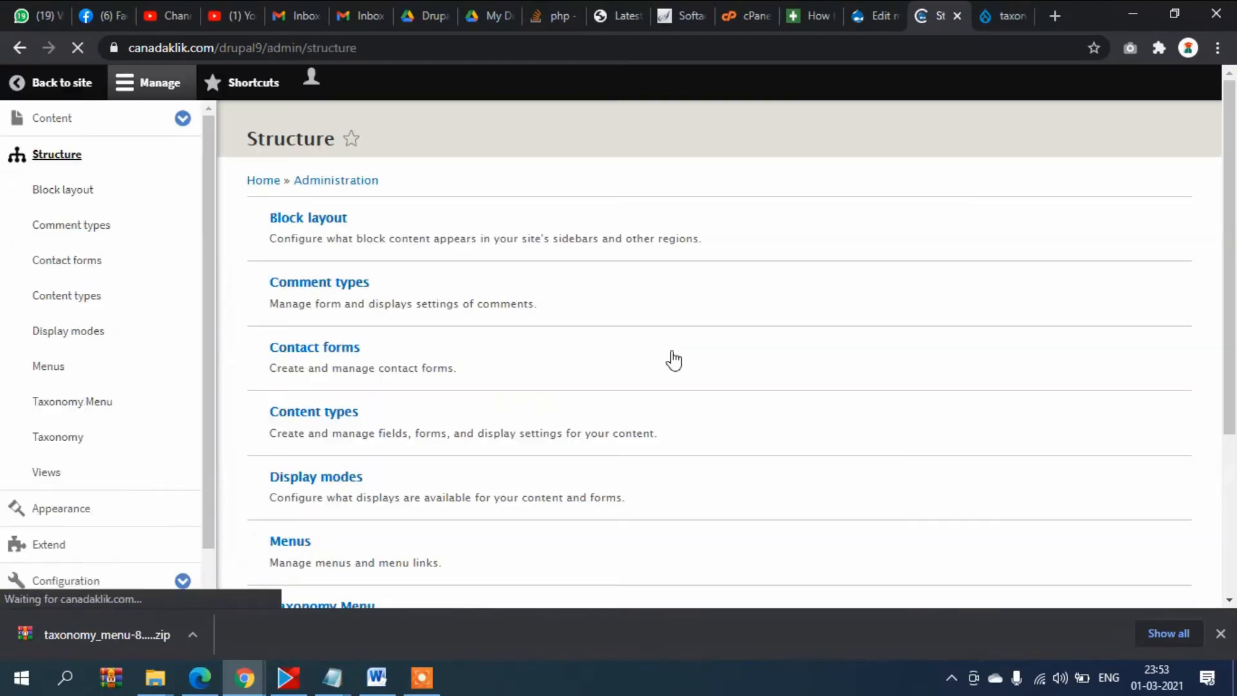
scroll(474, 445, down, 4)
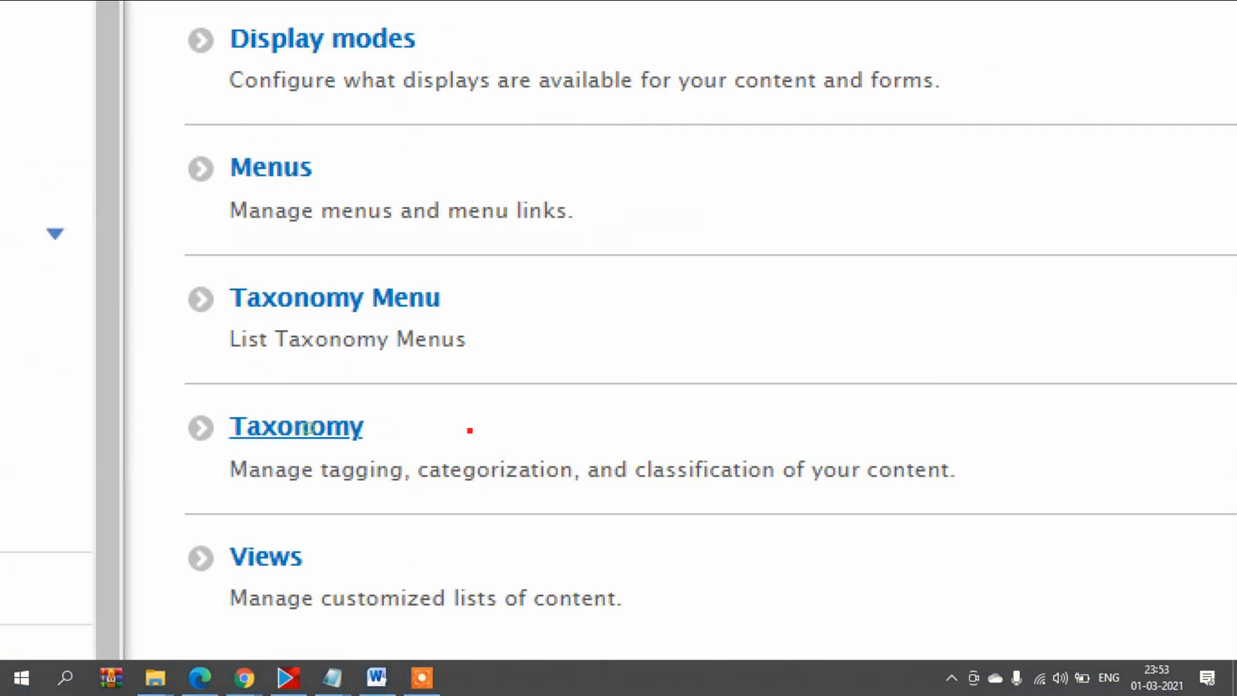
drag(415, 432, 668, 298)
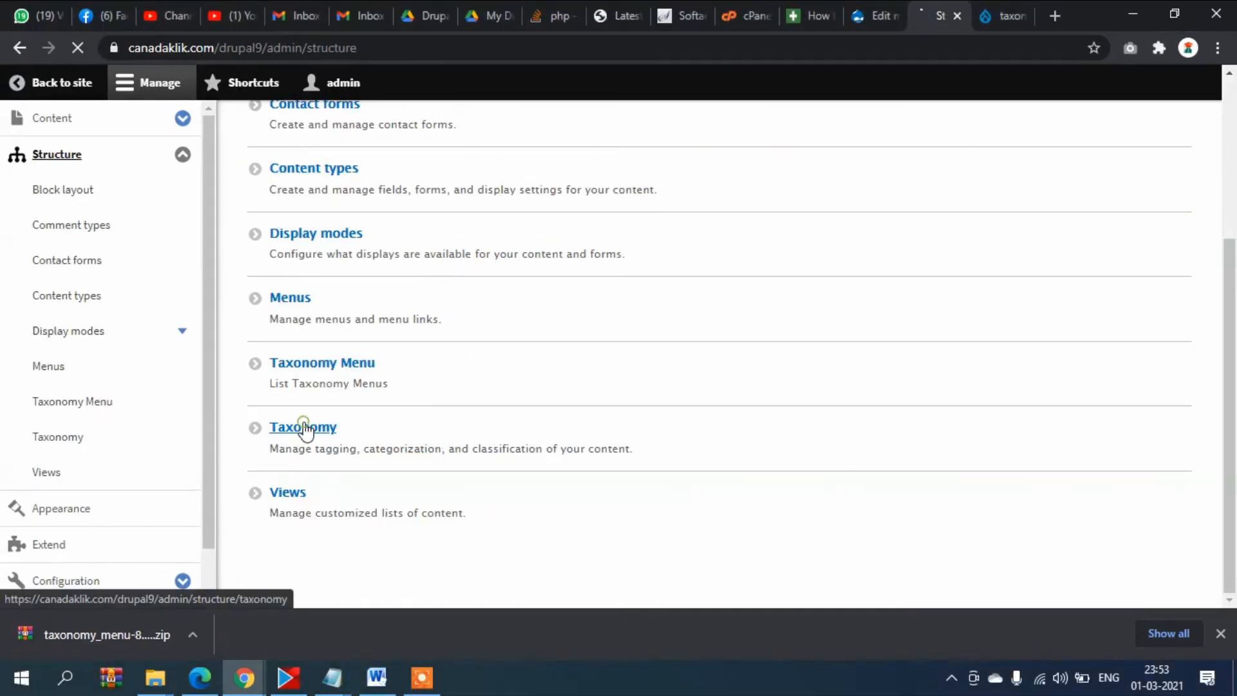
click(305, 433)
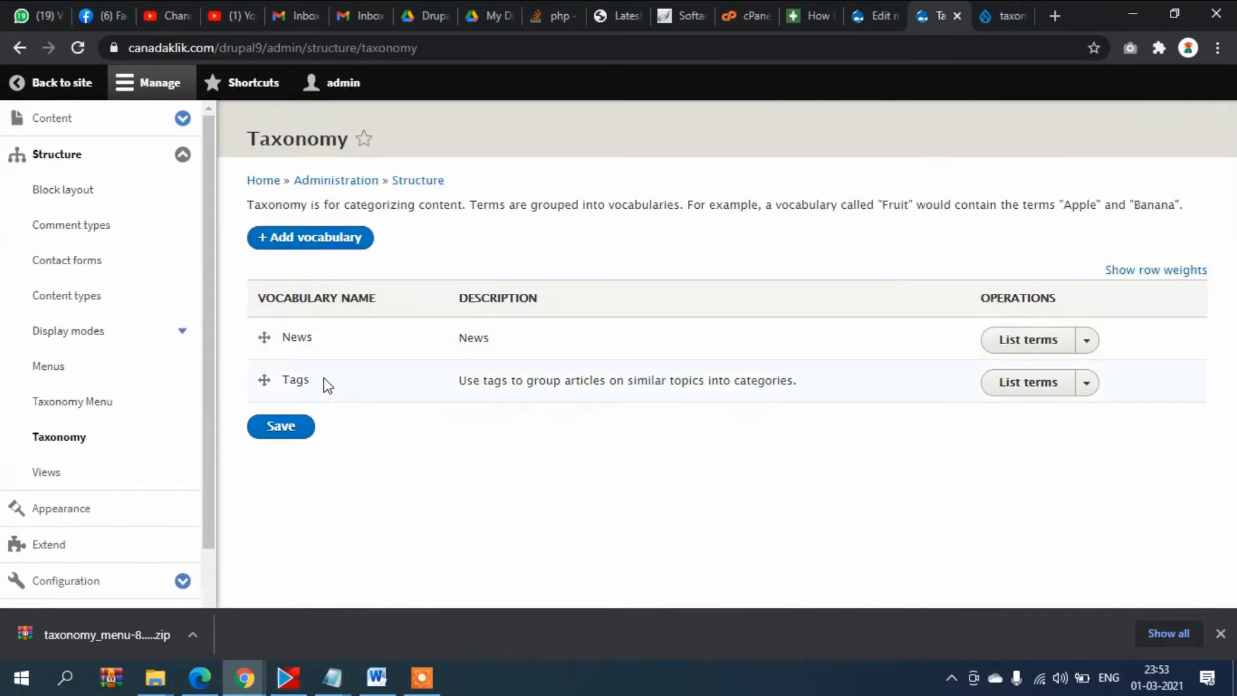
click(1003, 346)
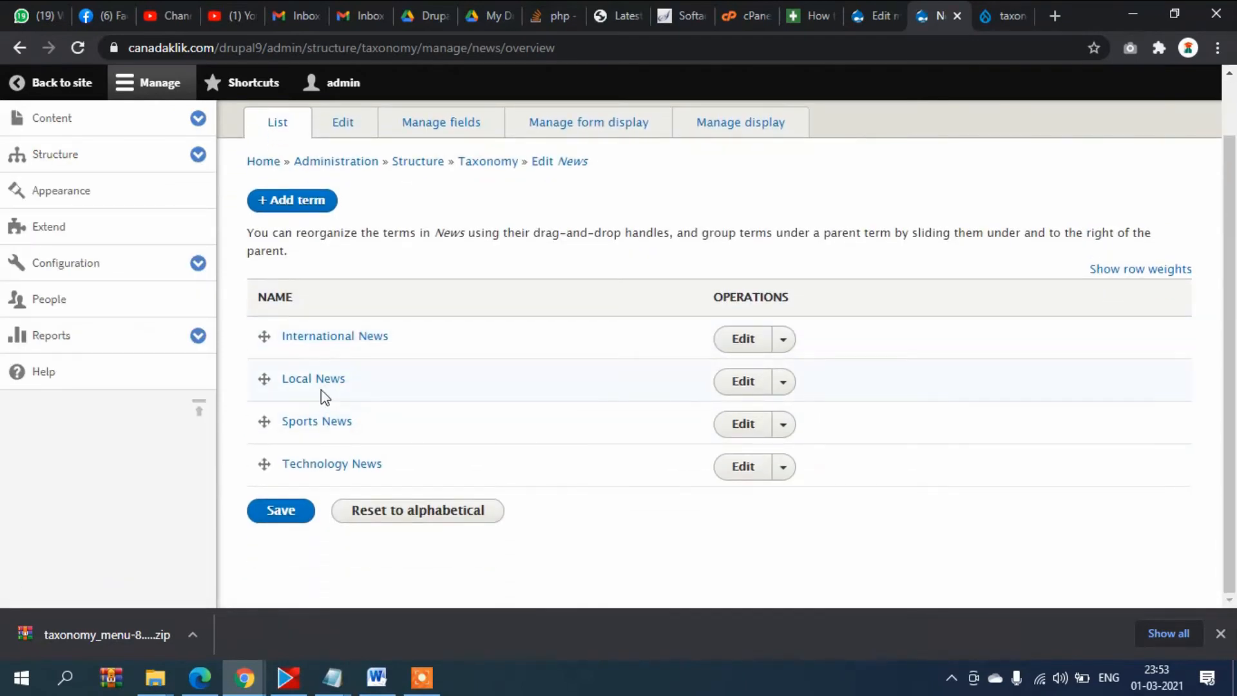
Start a new term in the News vocabulary and set Local News as its parent term
click(304, 213)
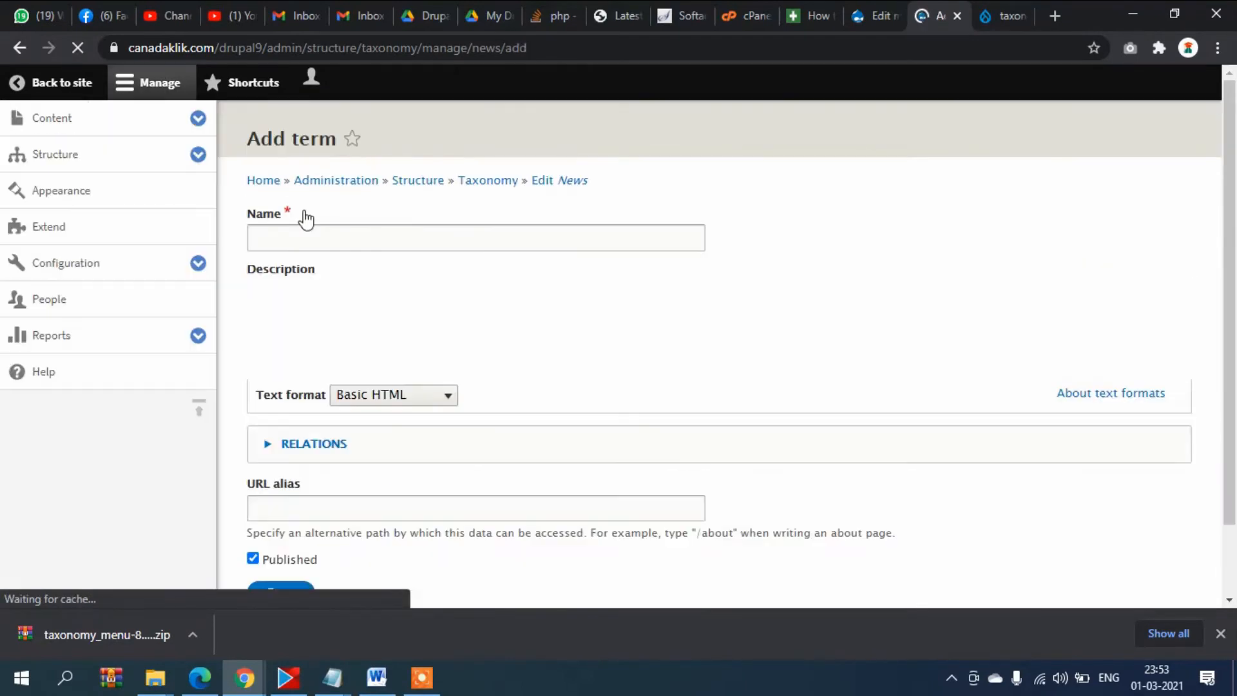
scroll(419, 393, down, 3)
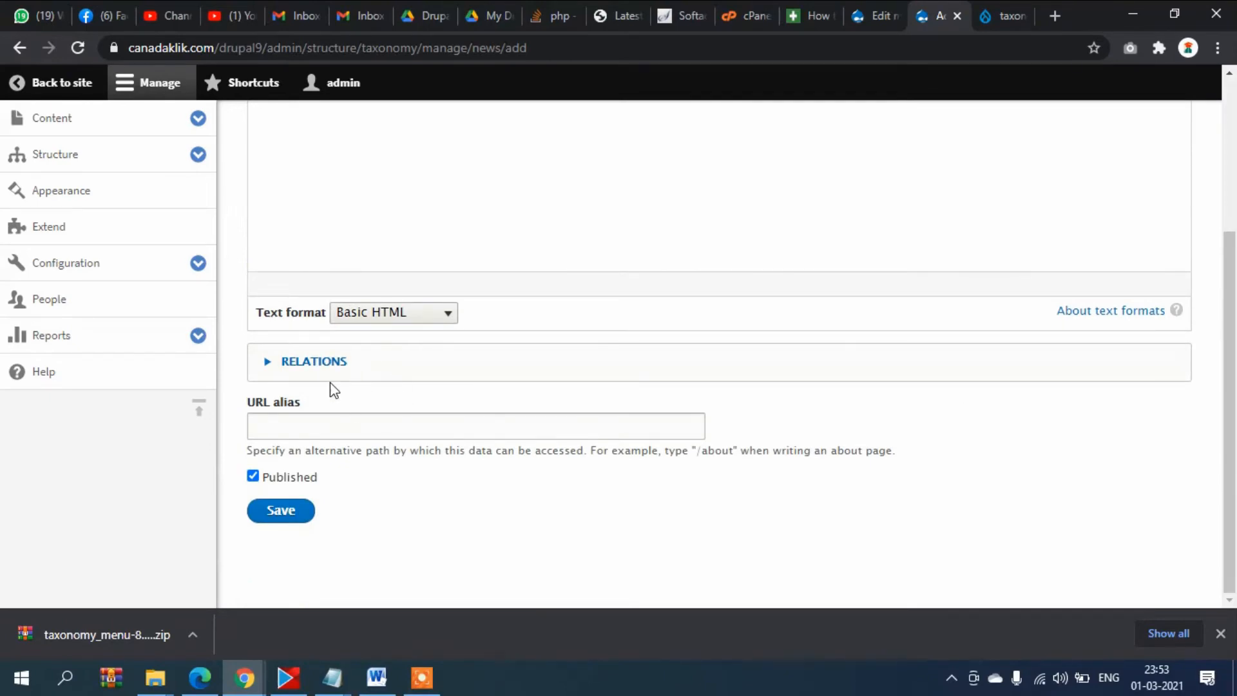
click(332, 361)
scroll(354, 447, down, 1)
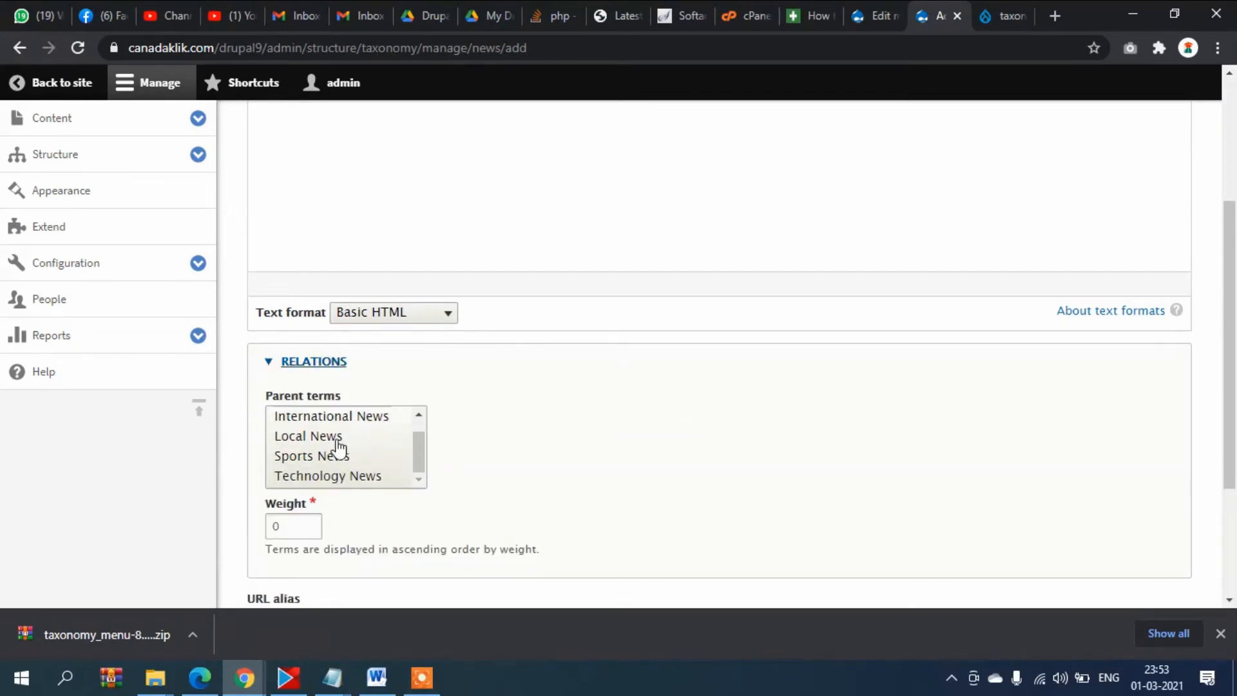
click(339, 436)
scroll(496, 434, up, 4)
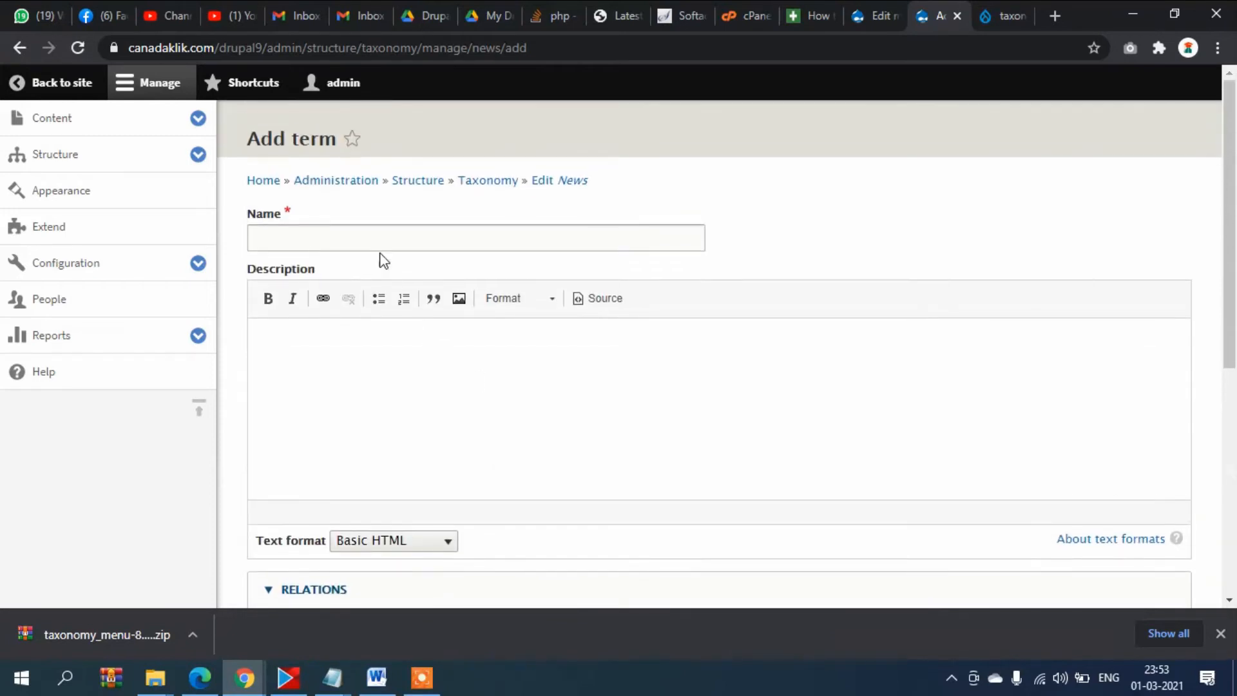
Name the term "Kolkata News", use the same text as its description and save it
click(376, 240)
text(Ko)
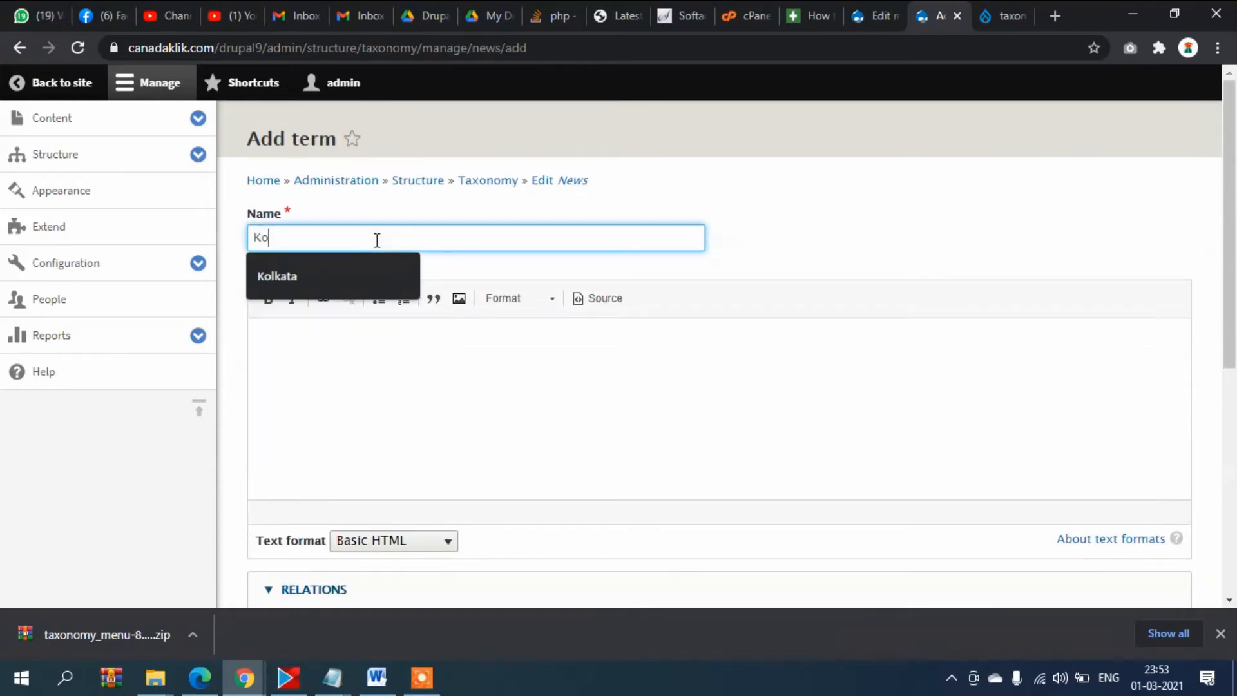
text(lkata News)
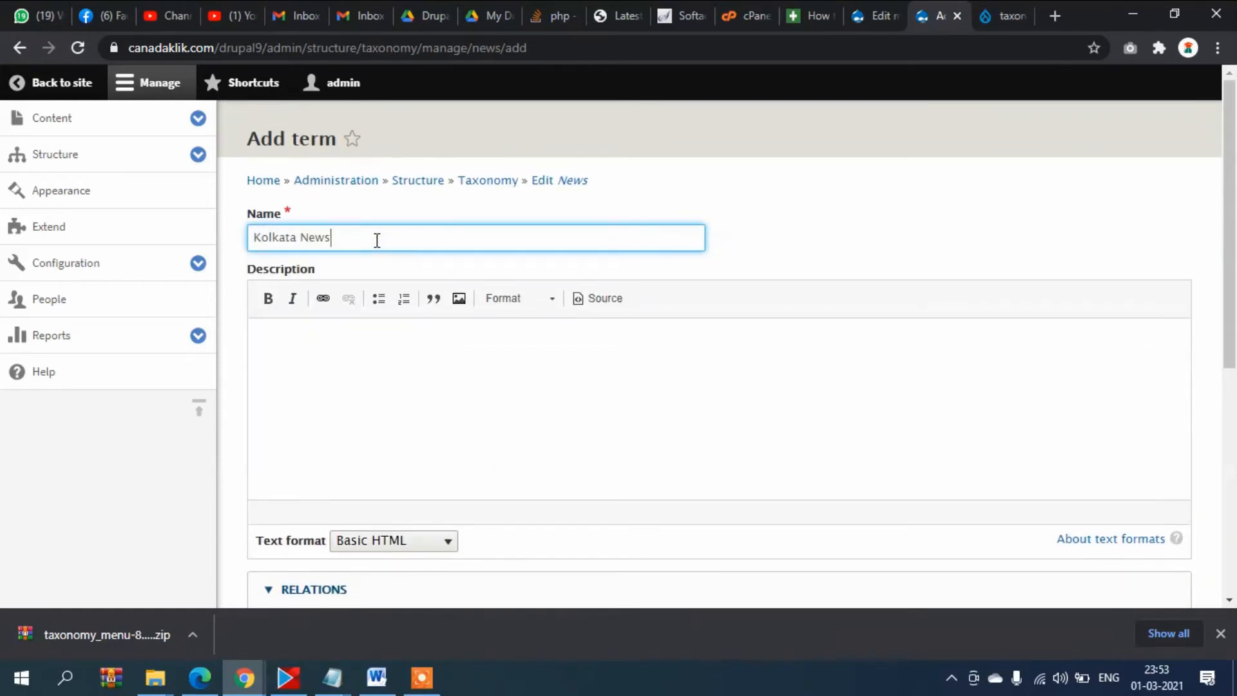
key(ctrl+a)
key(ctrl+c)
click(484, 365)
key(ctrl+v)
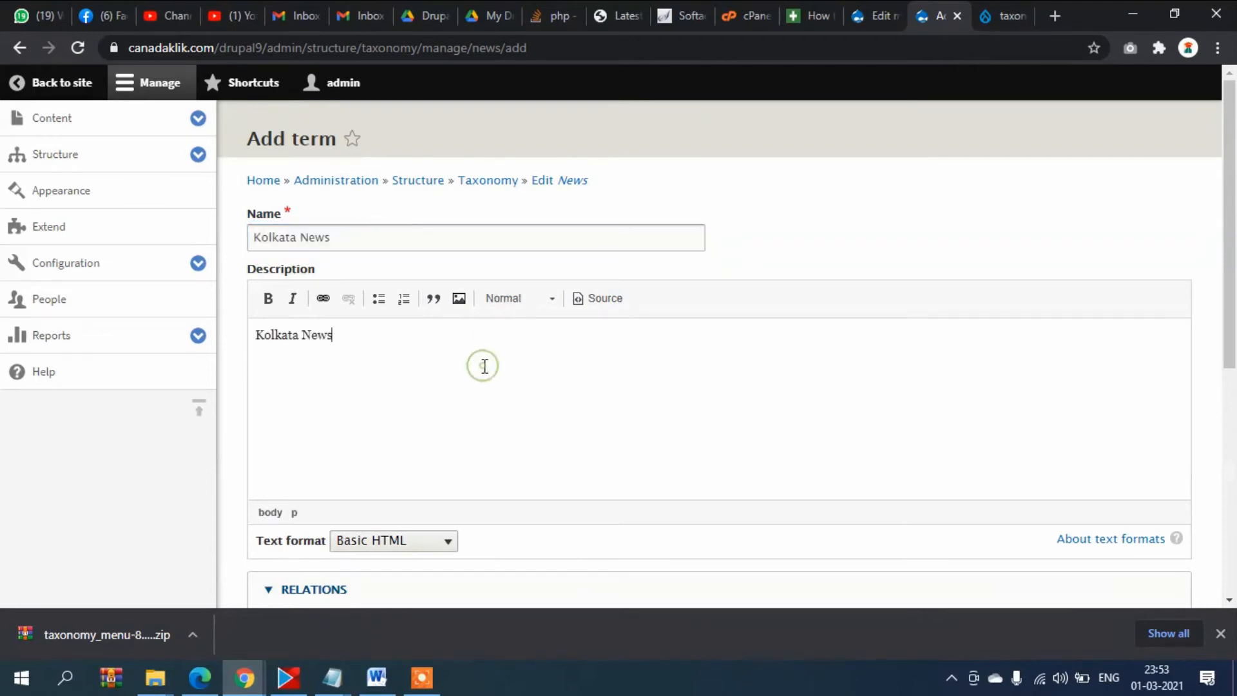
scroll(483, 370, down, 5)
click(284, 512)
scroll(570, 417, up, 4)
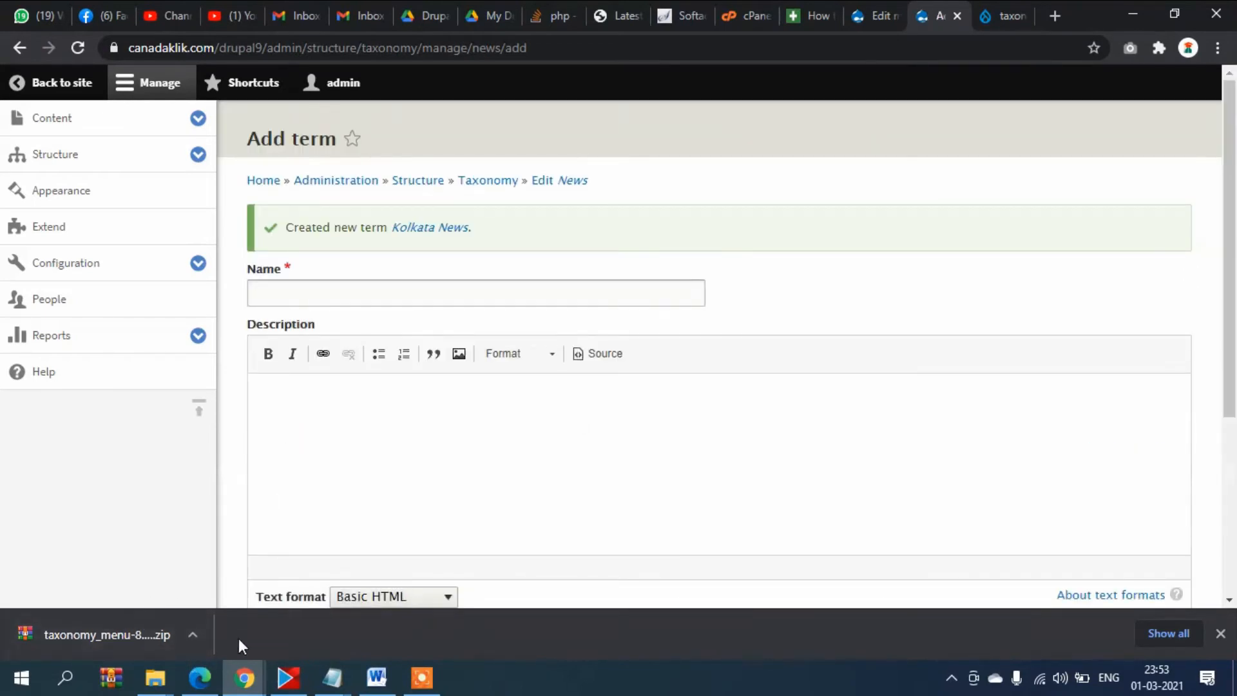
Switch to the incognito window, refresh the home page and check the Left Categories block for the new child term
mouse_move(244, 678)
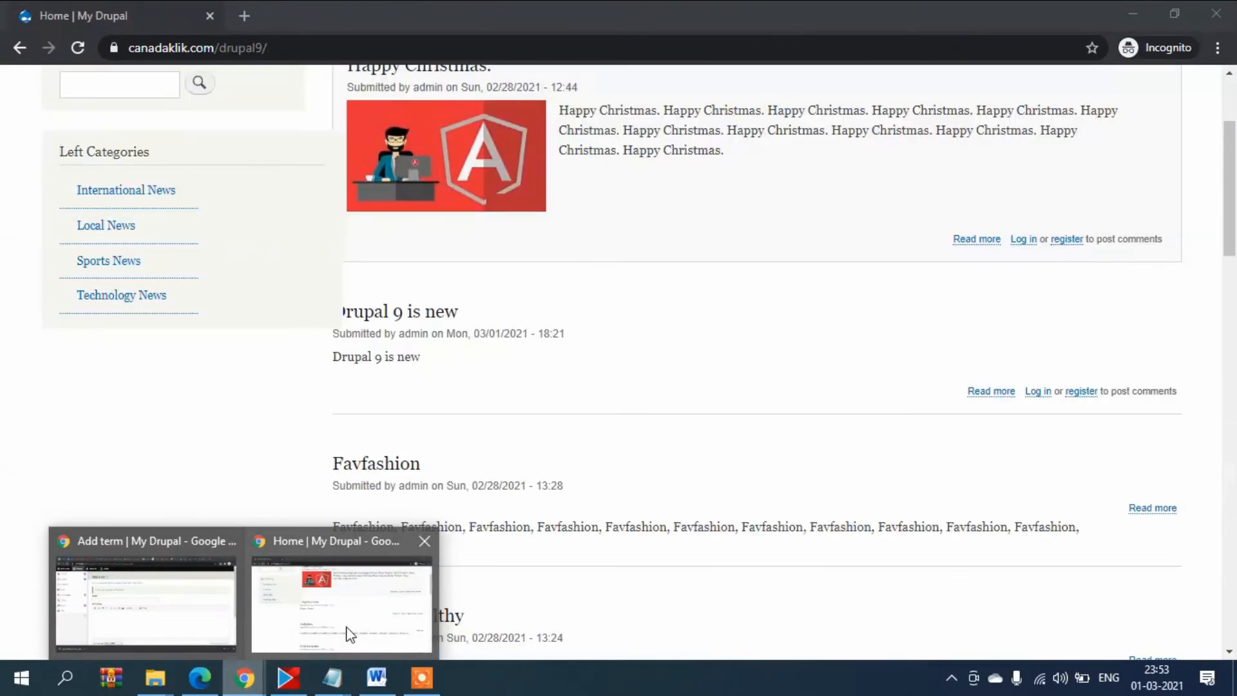
click(348, 632)
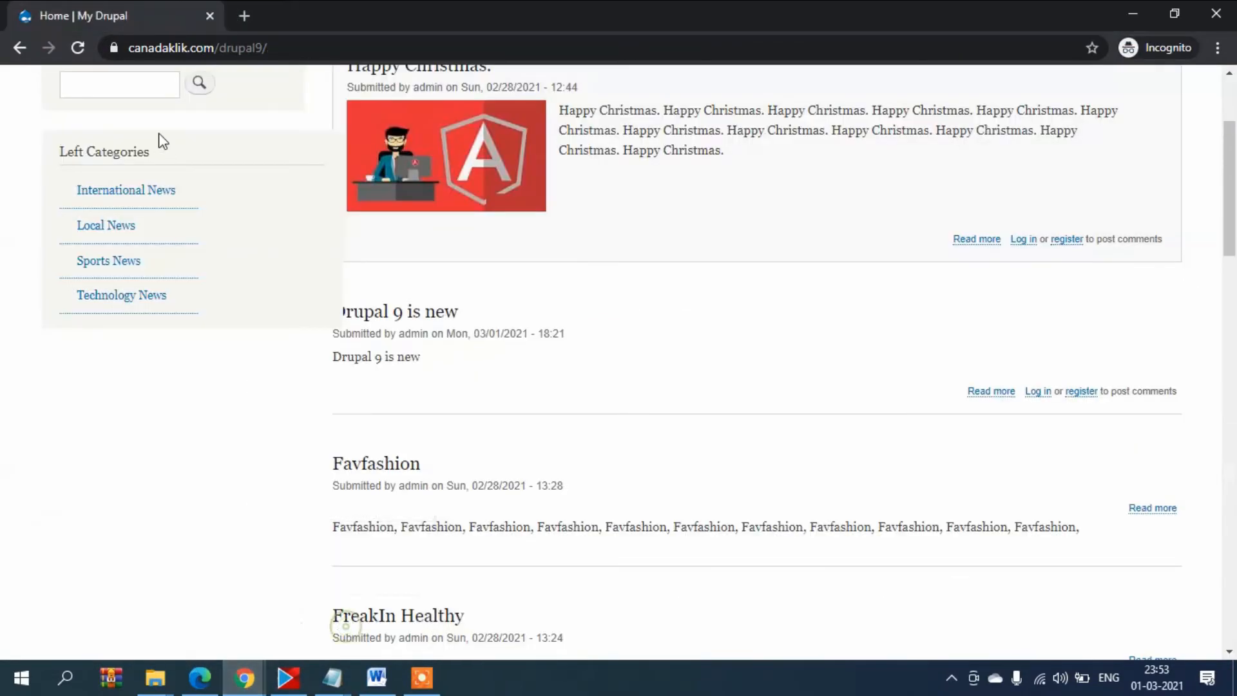
click(77, 48)
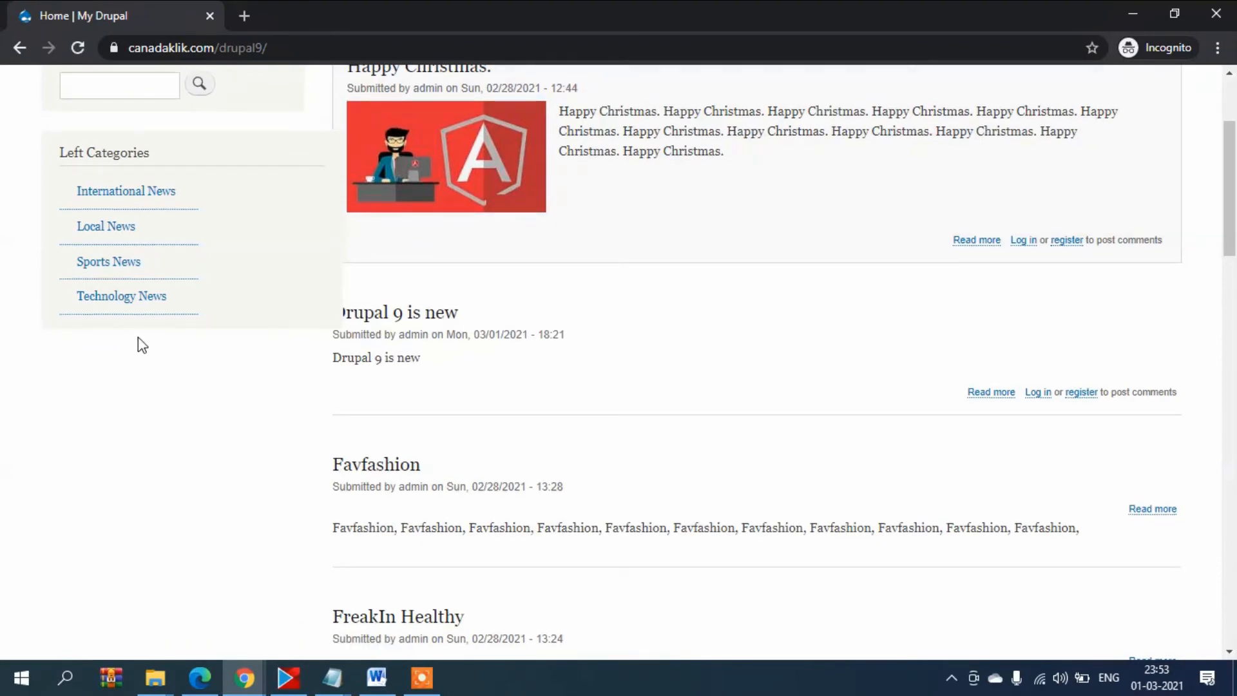
scroll(142, 295, up, 2)
scroll(137, 323, down, 2)
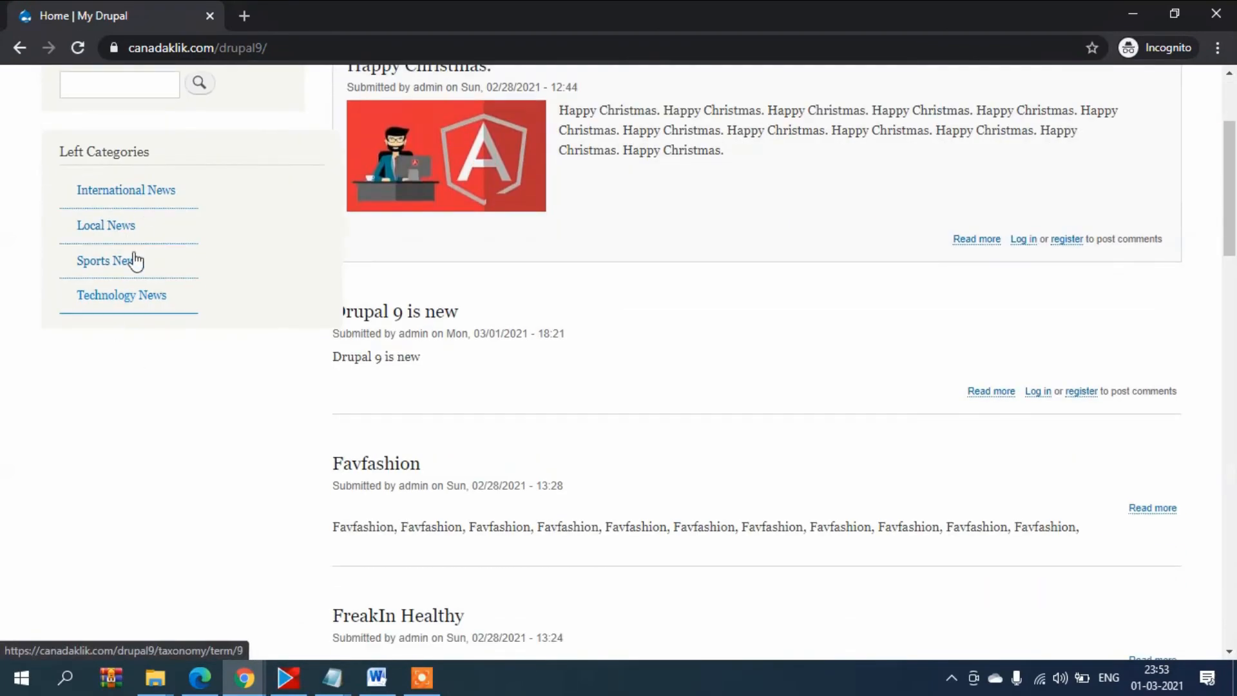
Go back to the admin window and reopen the News vocabulary's term list to check where Kolkata News is nested
mouse_move(245, 676)
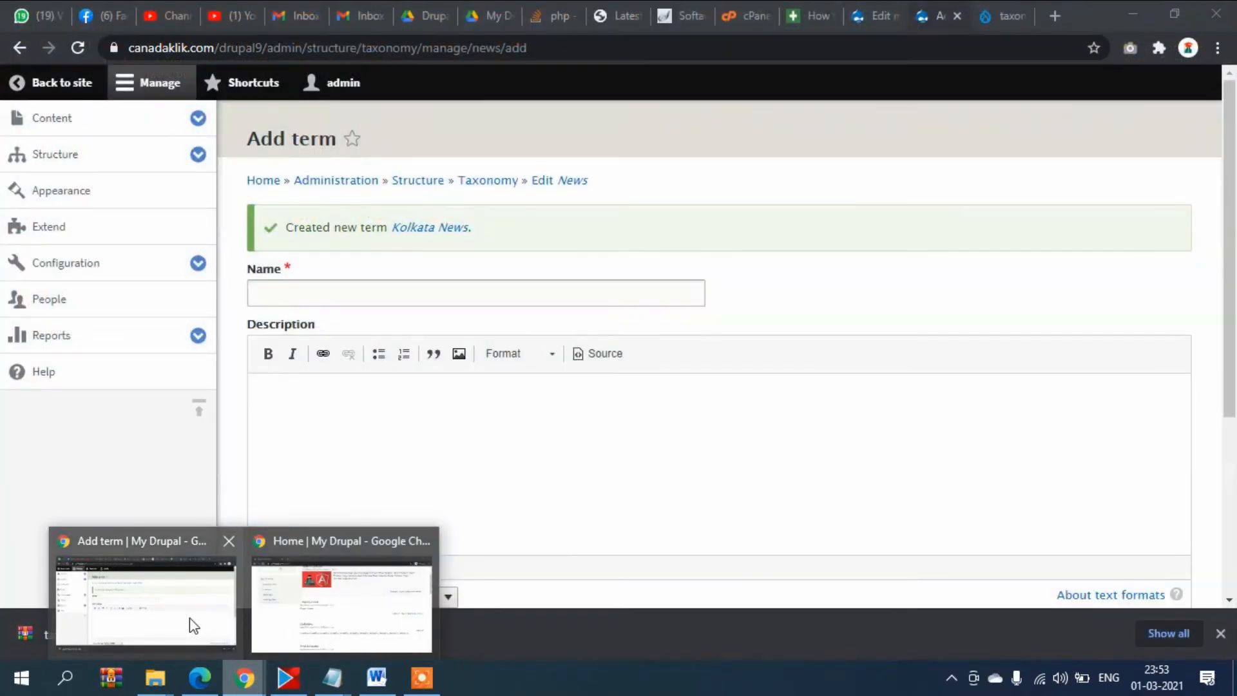
click(193, 625)
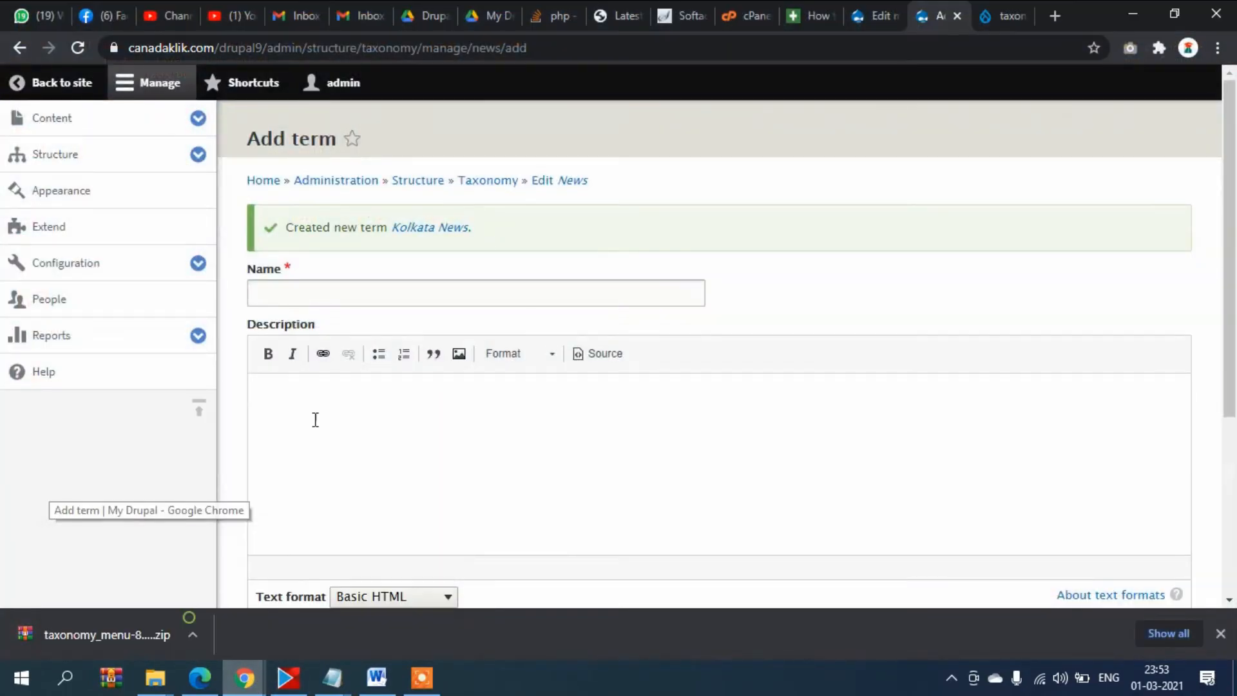
click(554, 181)
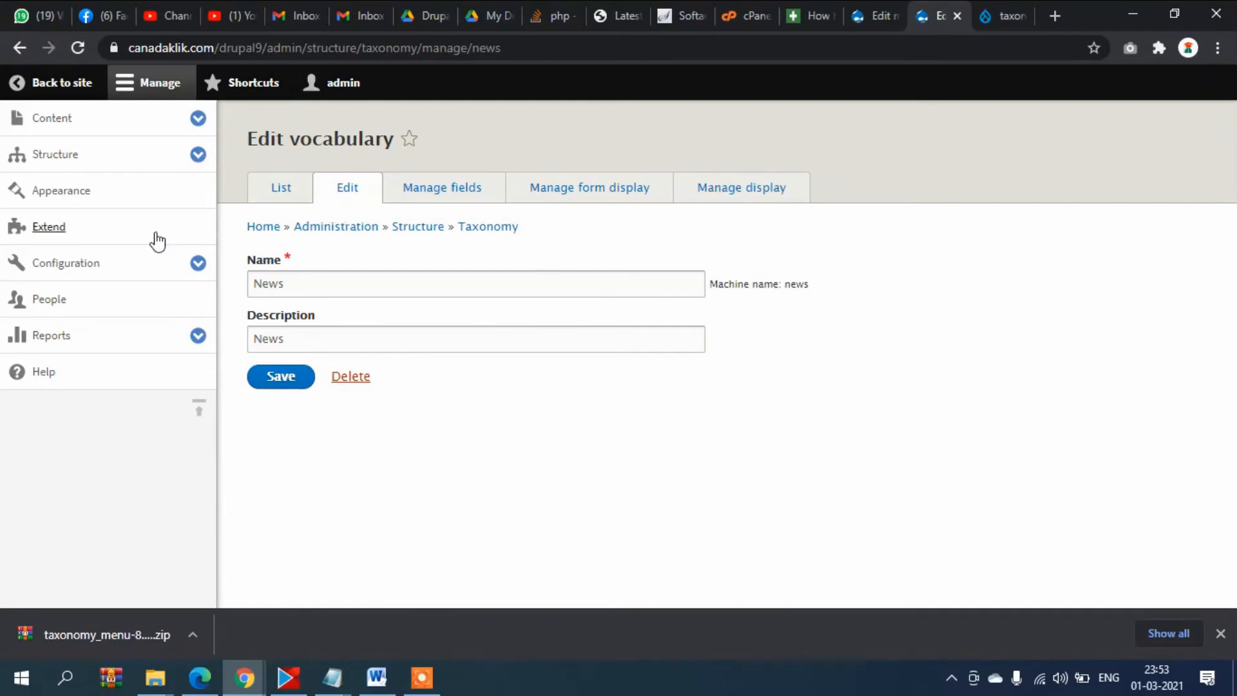
click(59, 156)
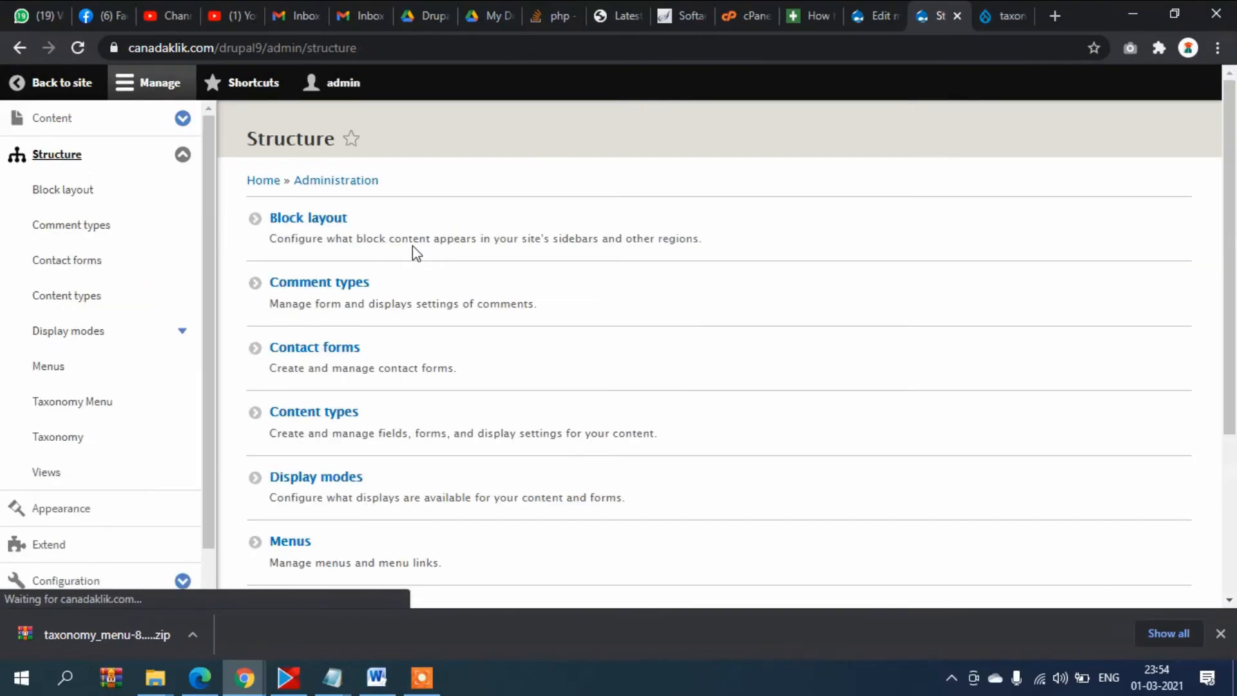
scroll(390, 341, down, 3)
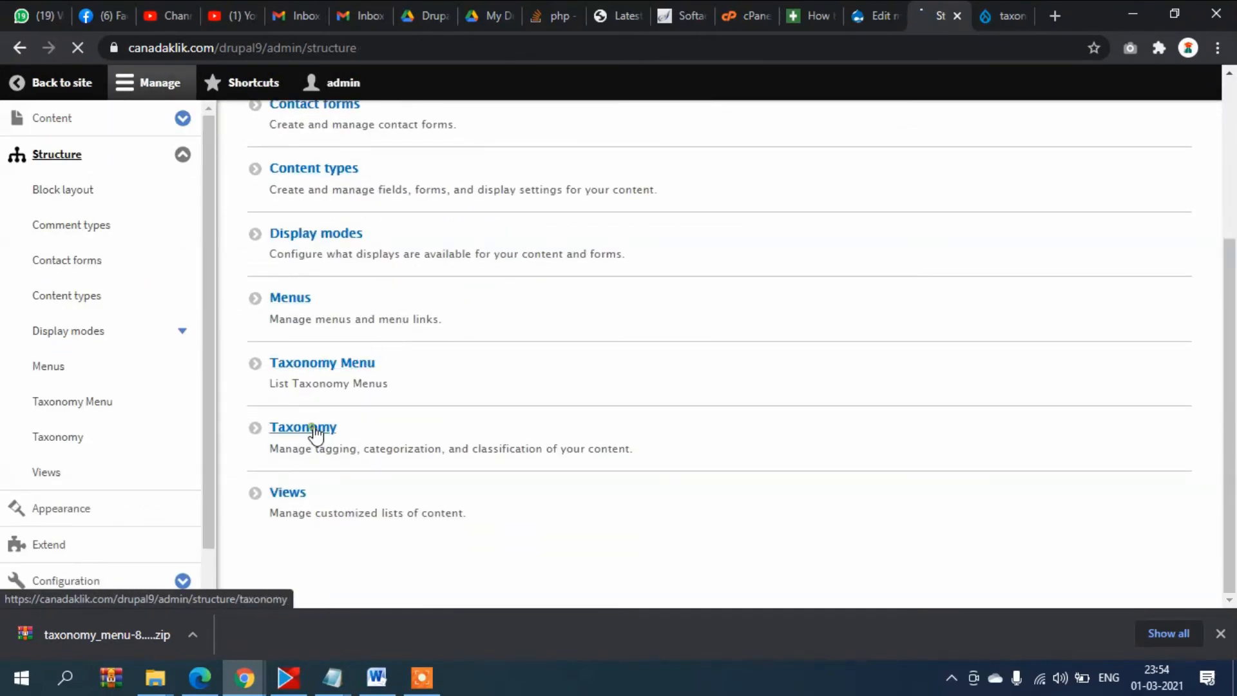
click(497, 414)
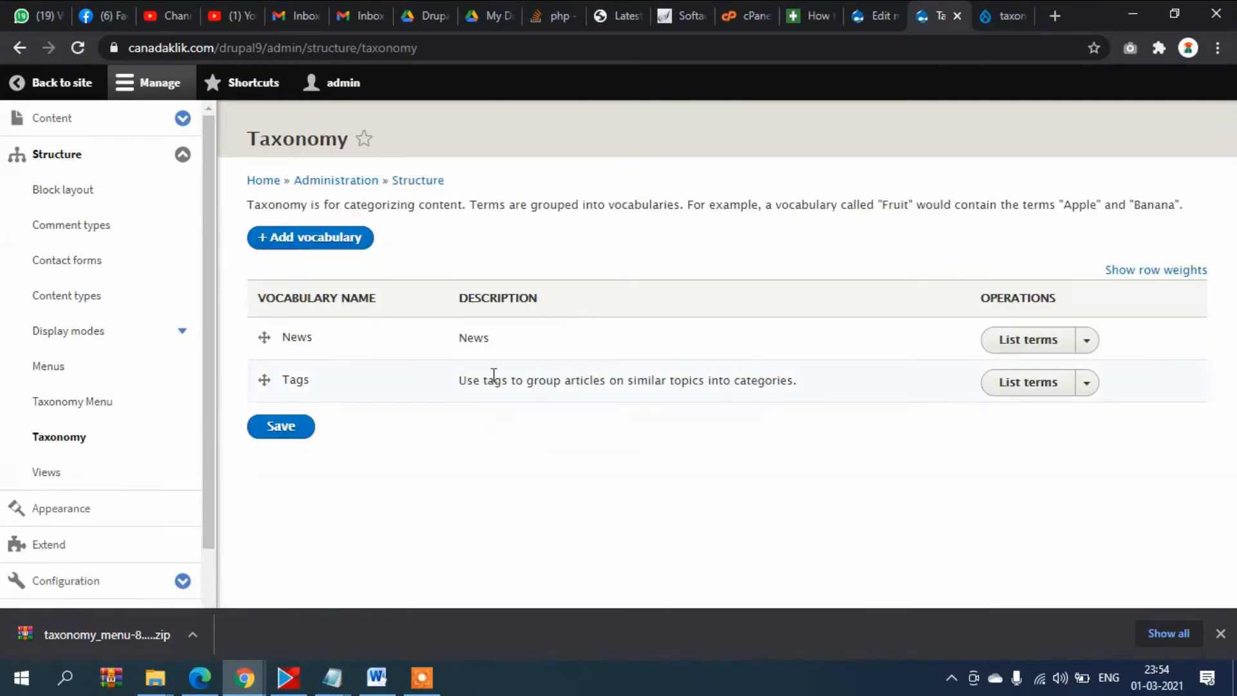
click(1001, 346)
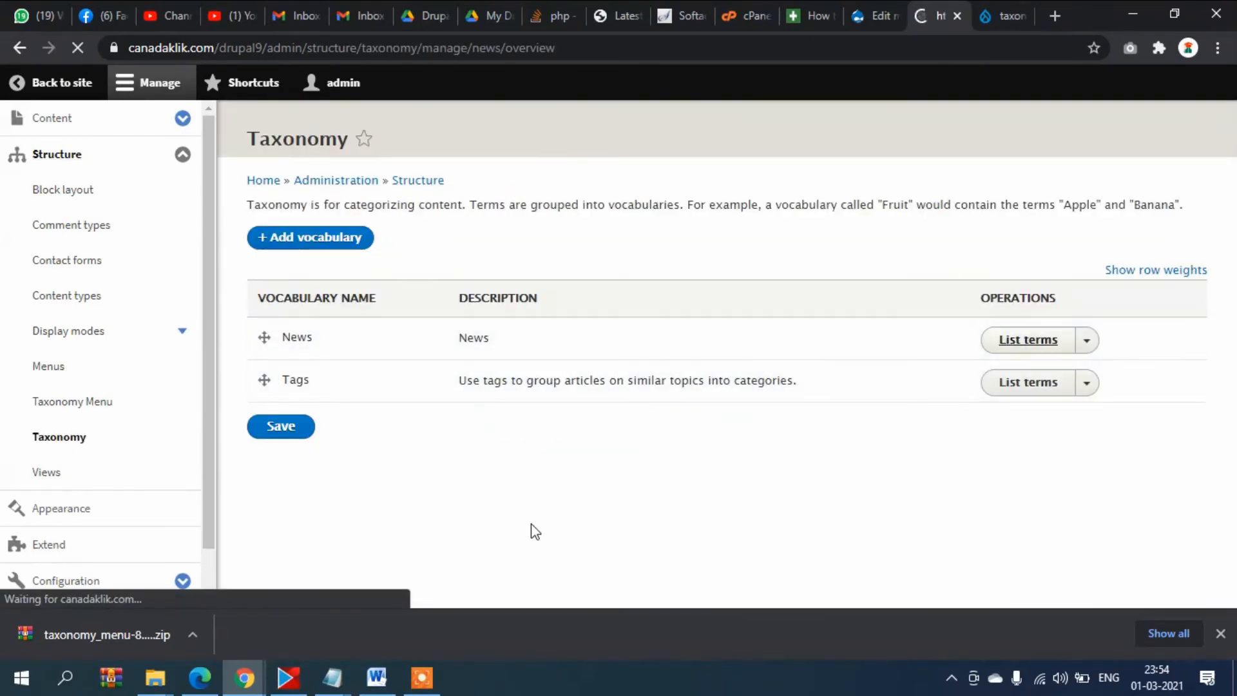
scroll(533, 531, down, 2)
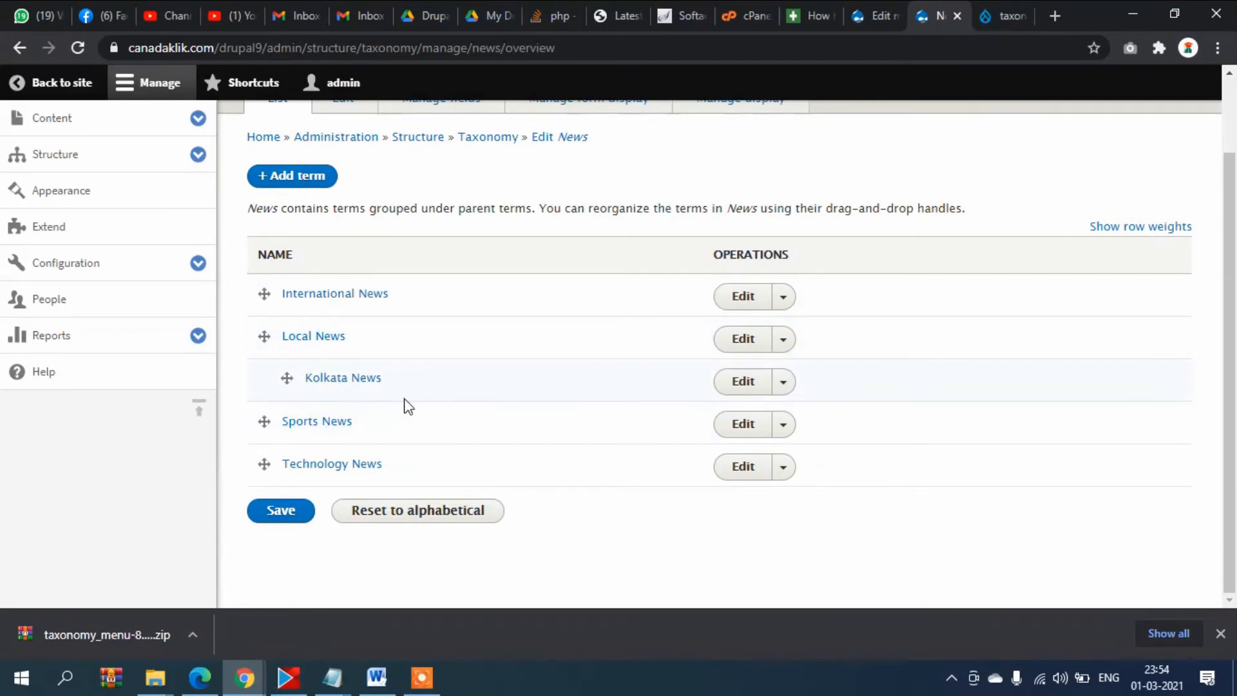
mouse_move(240, 683)
mouse_move(347, 630)
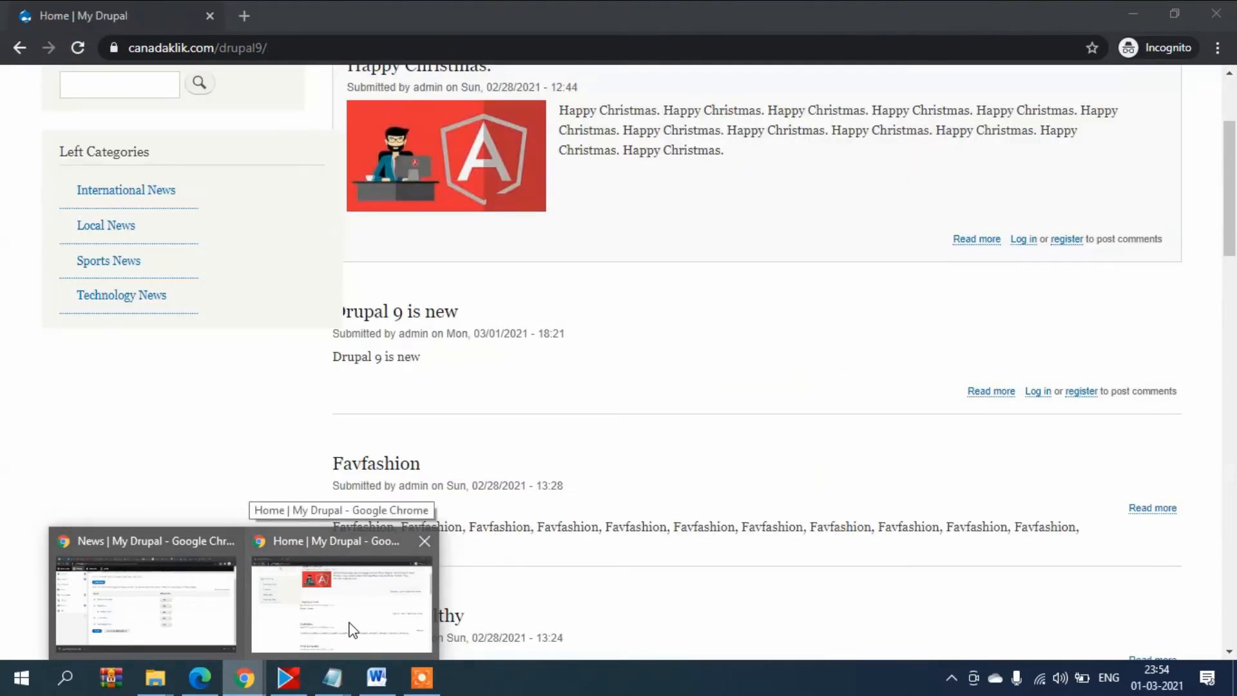
mouse_move(186, 644)
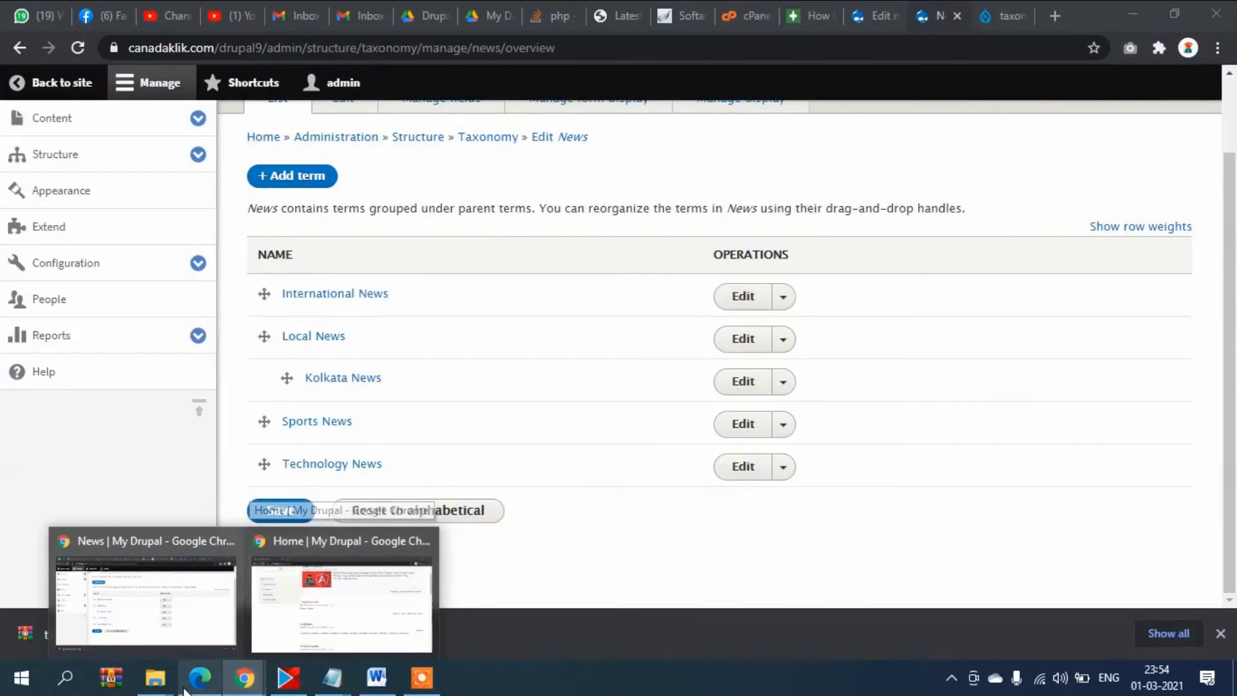
click(189, 631)
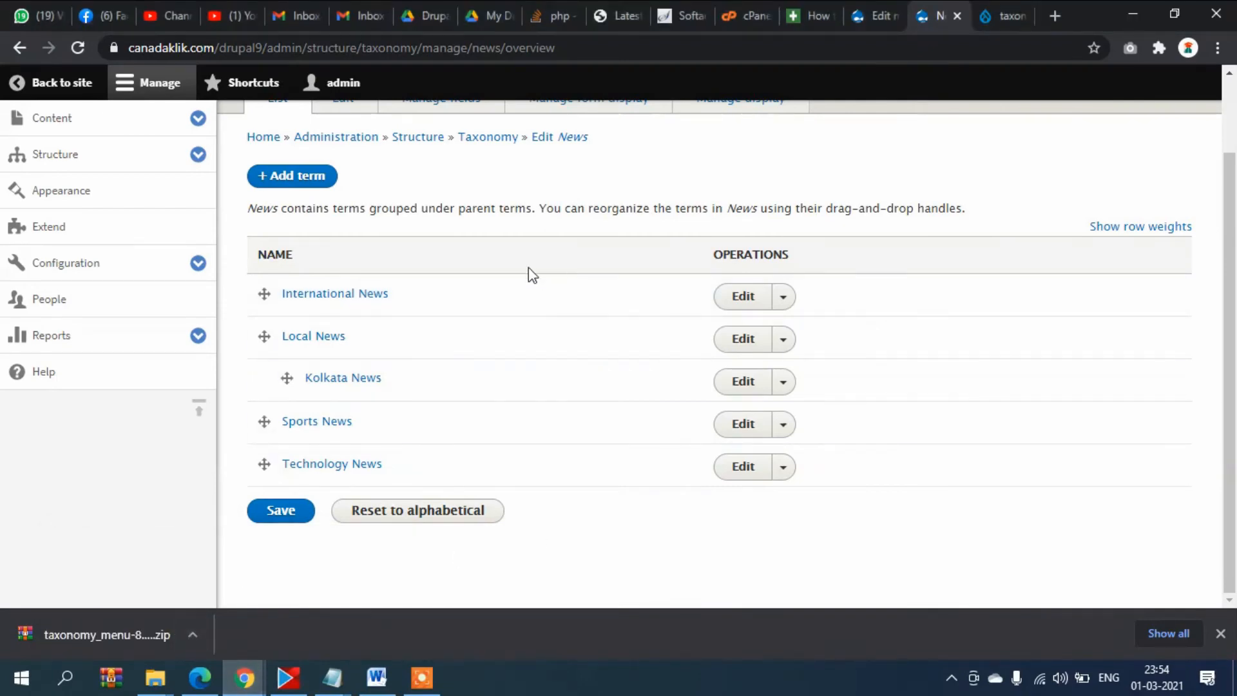
scroll(490, 283, up, 2)
scroll(435, 326, down, 1)
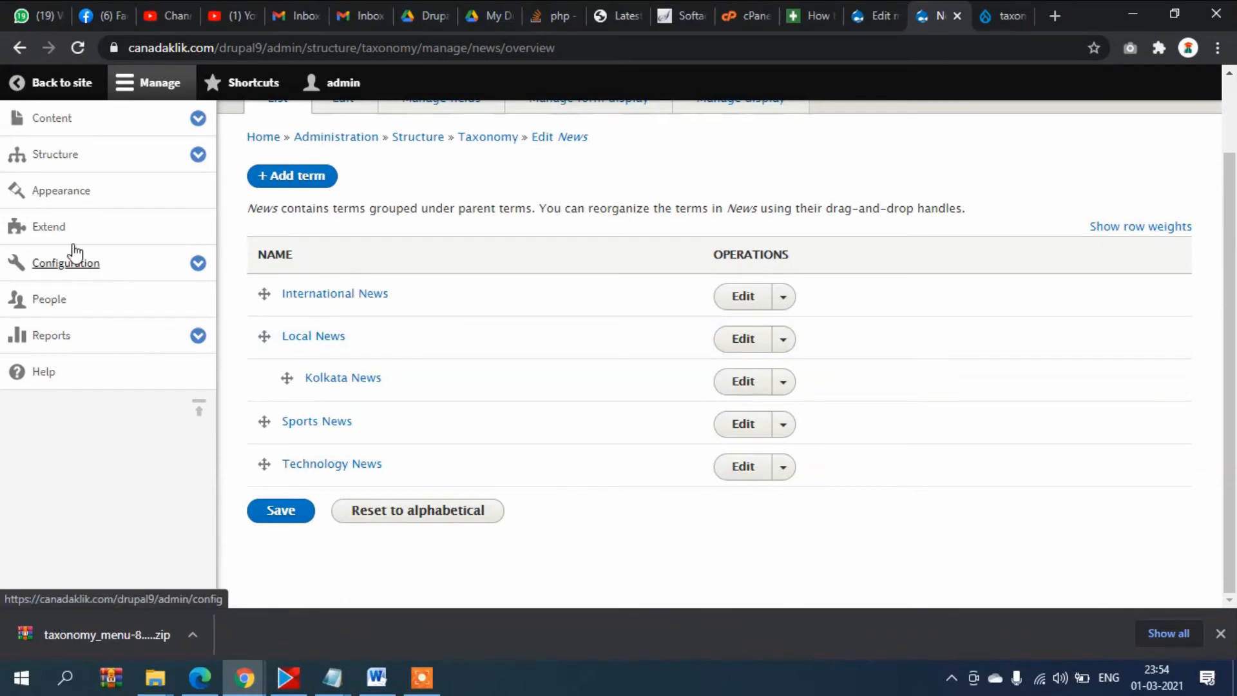
scroll(66, 177, up, 1)
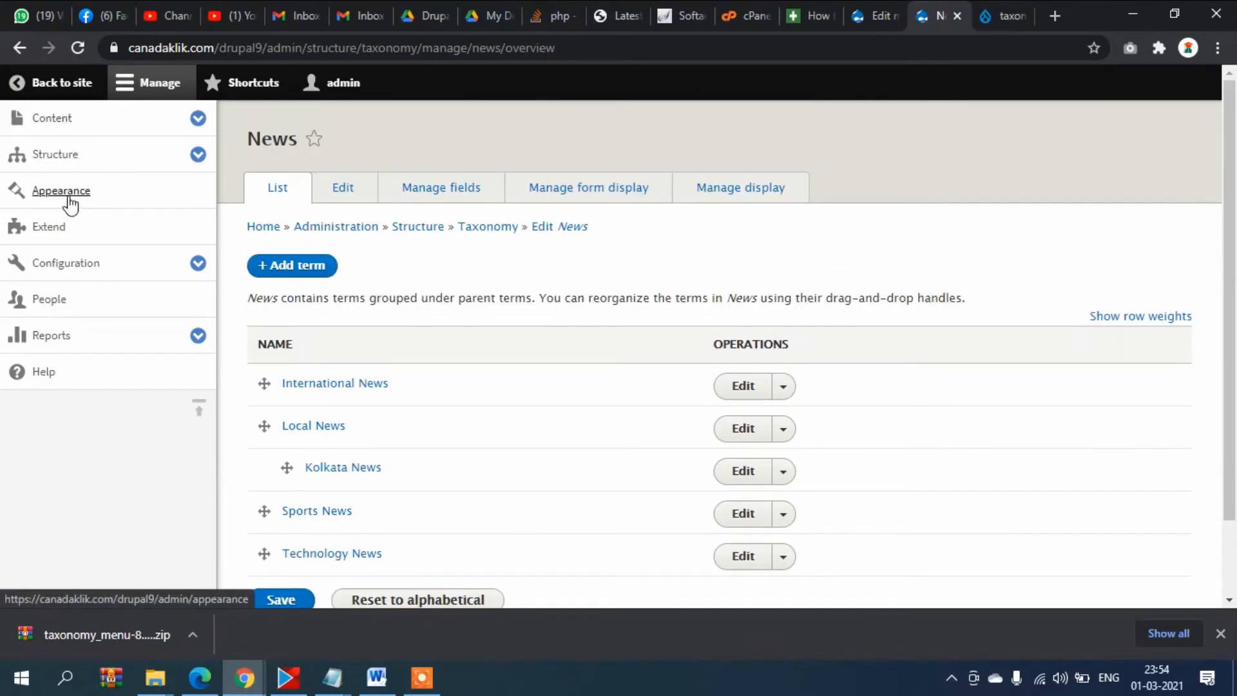
click(61, 233)
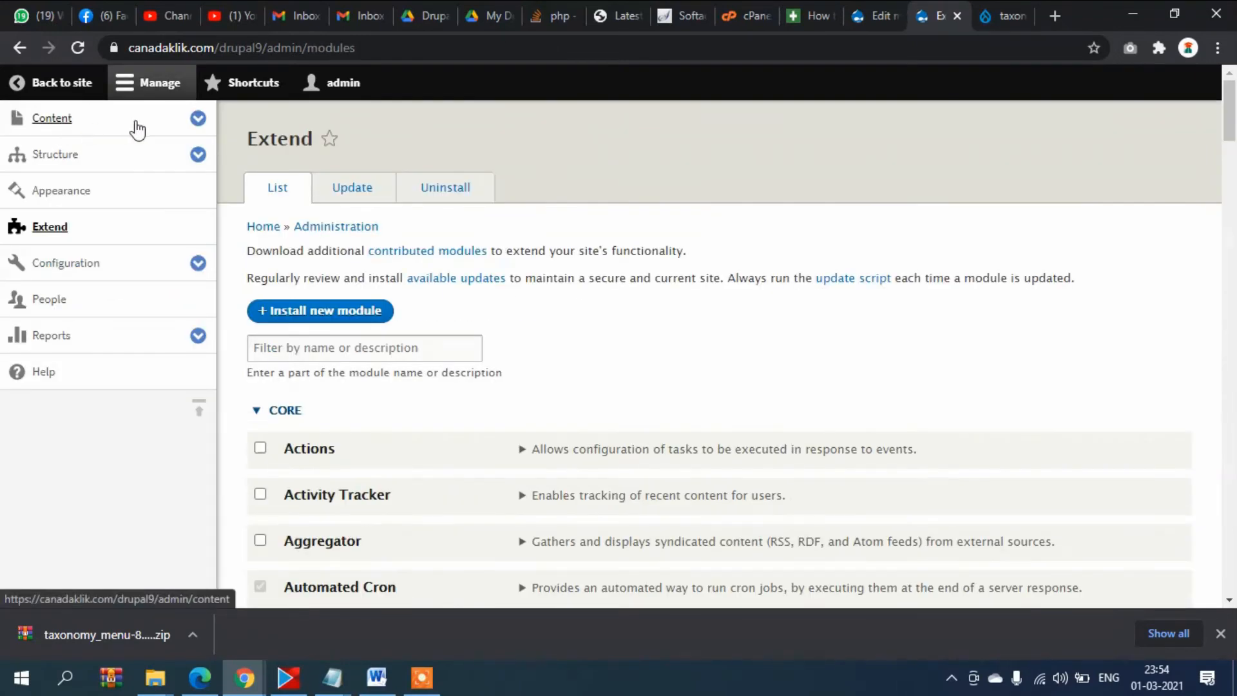
Open the Left Categories menu from the site's menu list and check which term links it contains
click(56, 154)
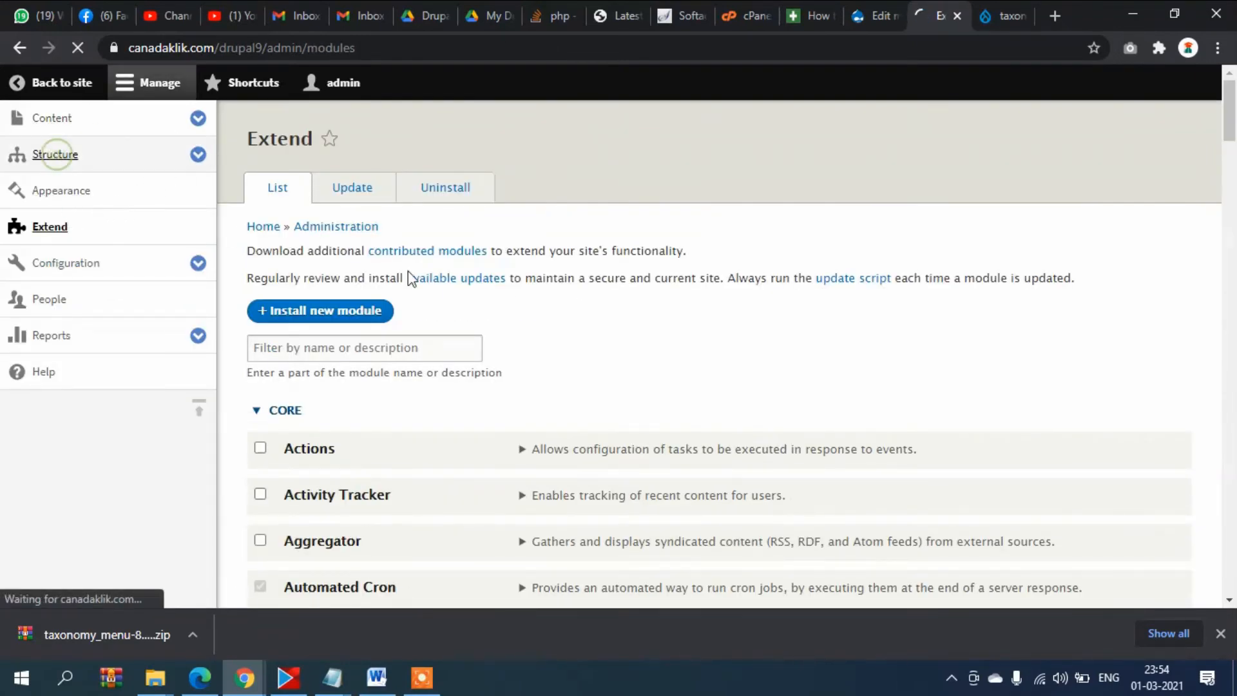
scroll(432, 323, down, 4)
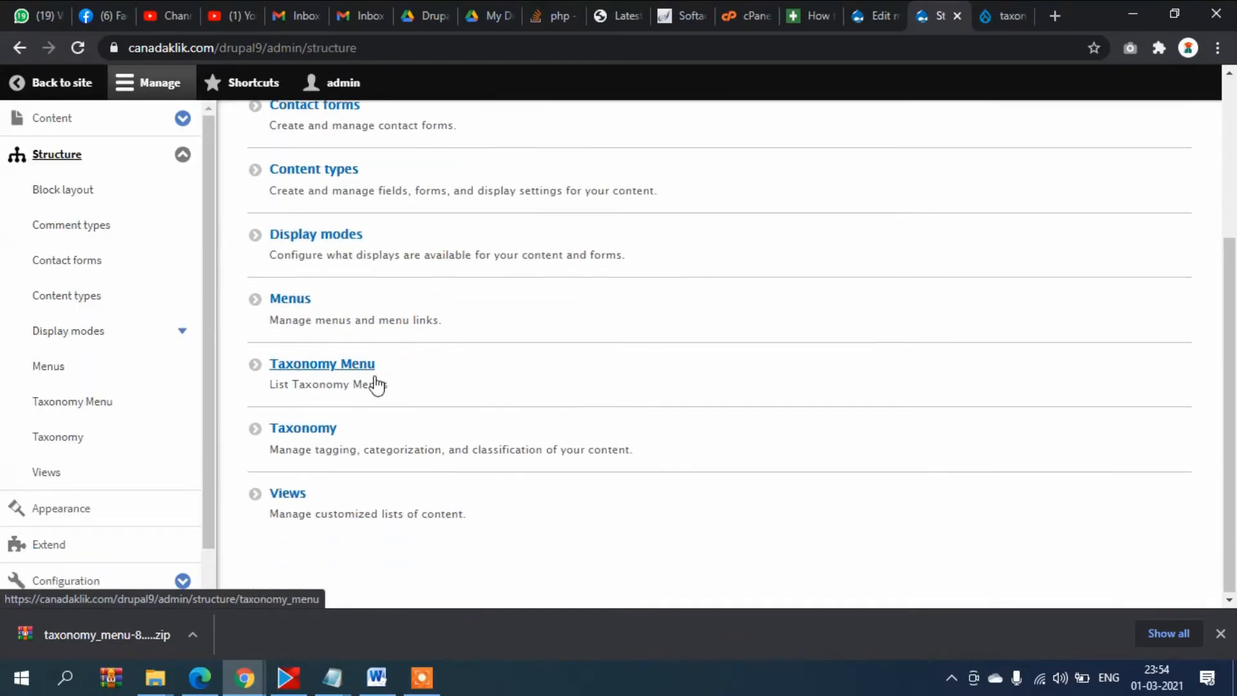
click(290, 300)
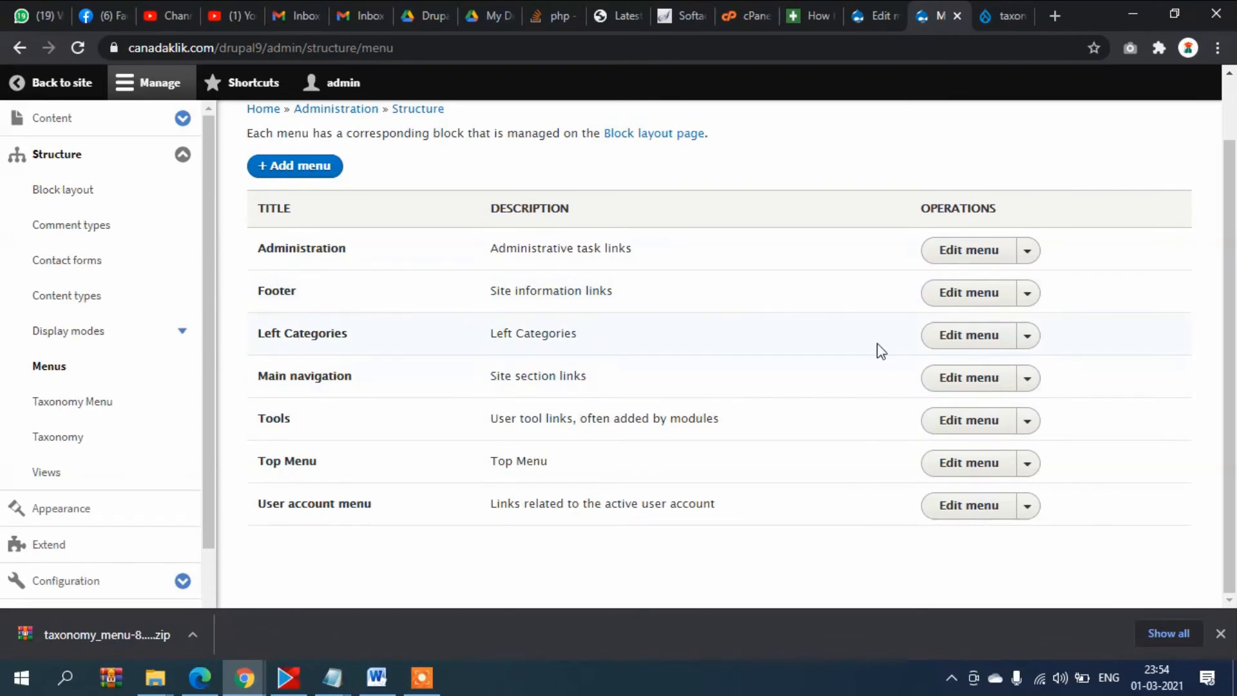
click(950, 338)
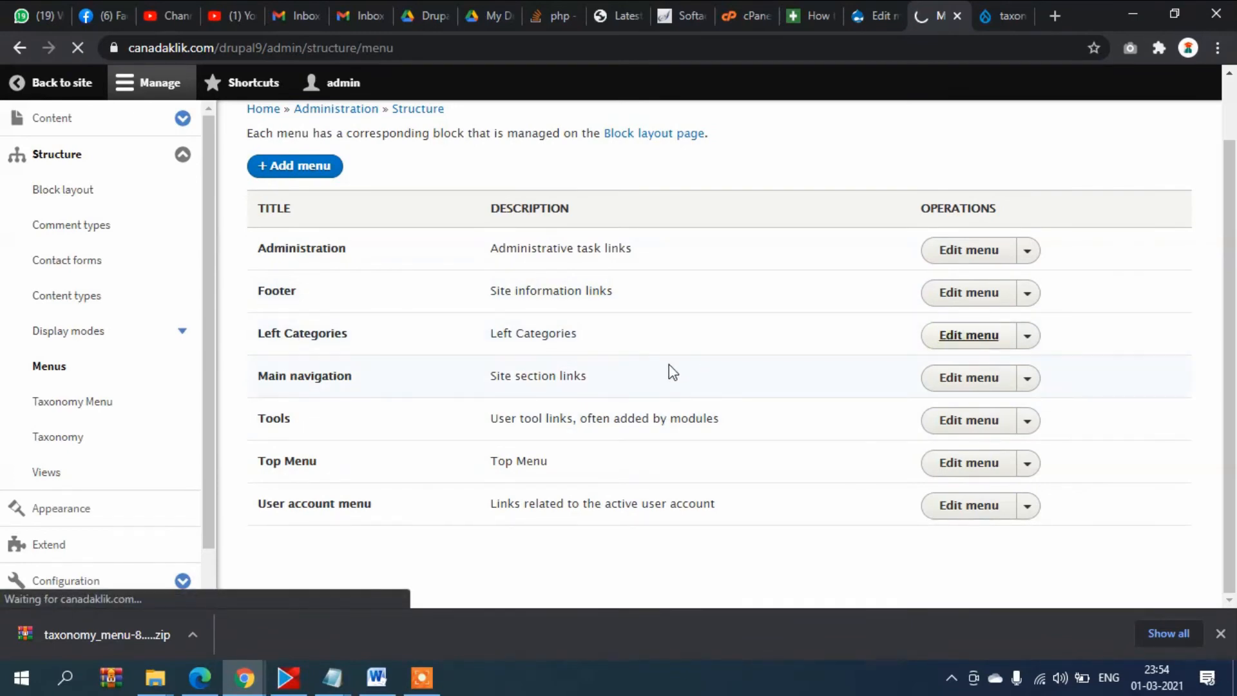
scroll(668, 369, down, 1)
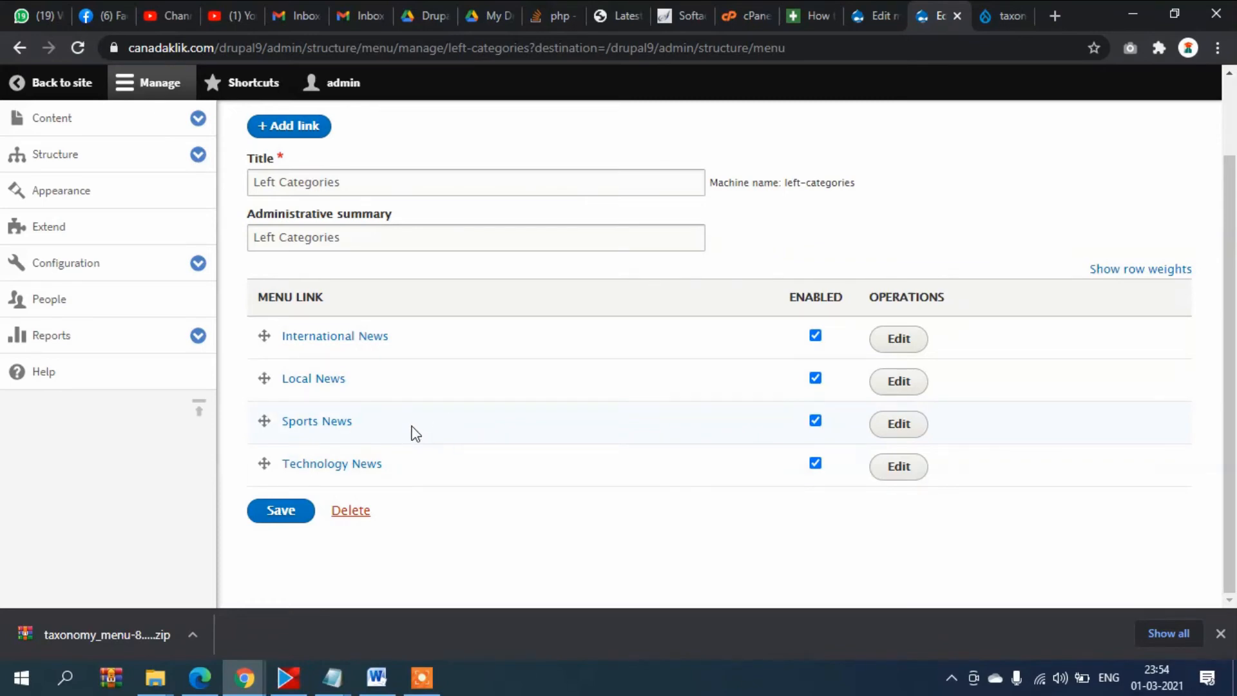
Open the Left Categories taxonomy menu configuration for editing and review its settings
click(70, 162)
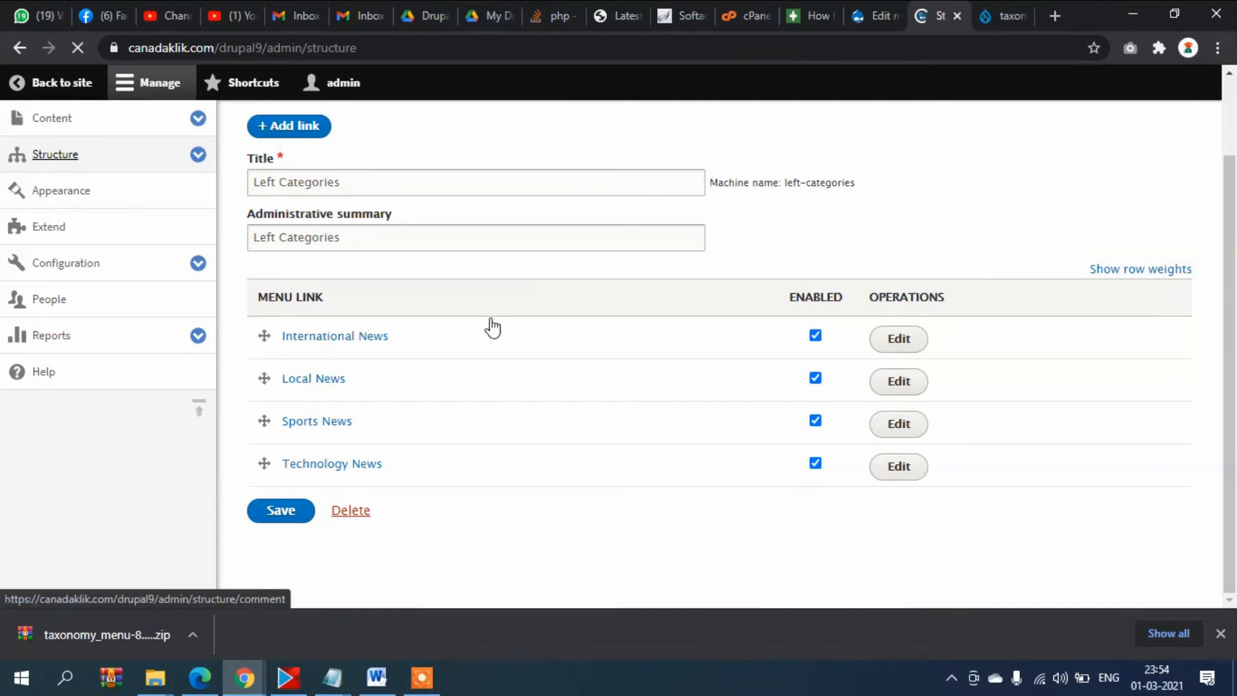
scroll(477, 354, down, 3)
click(330, 363)
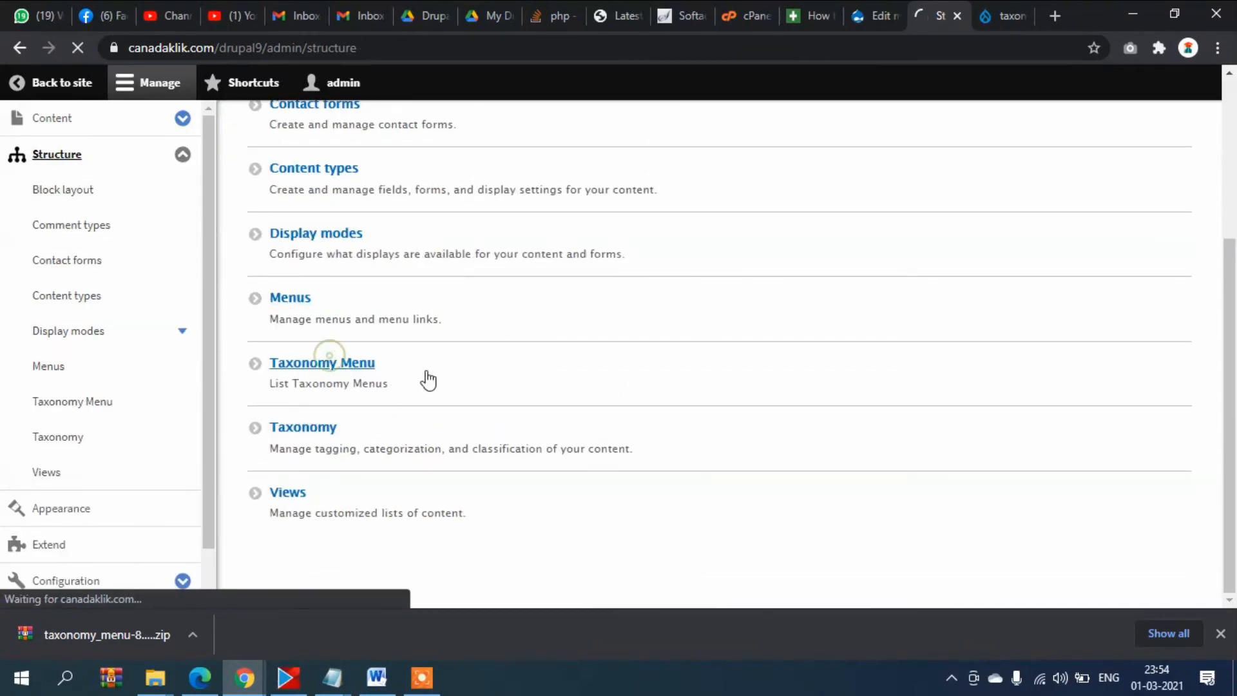
click(926, 307)
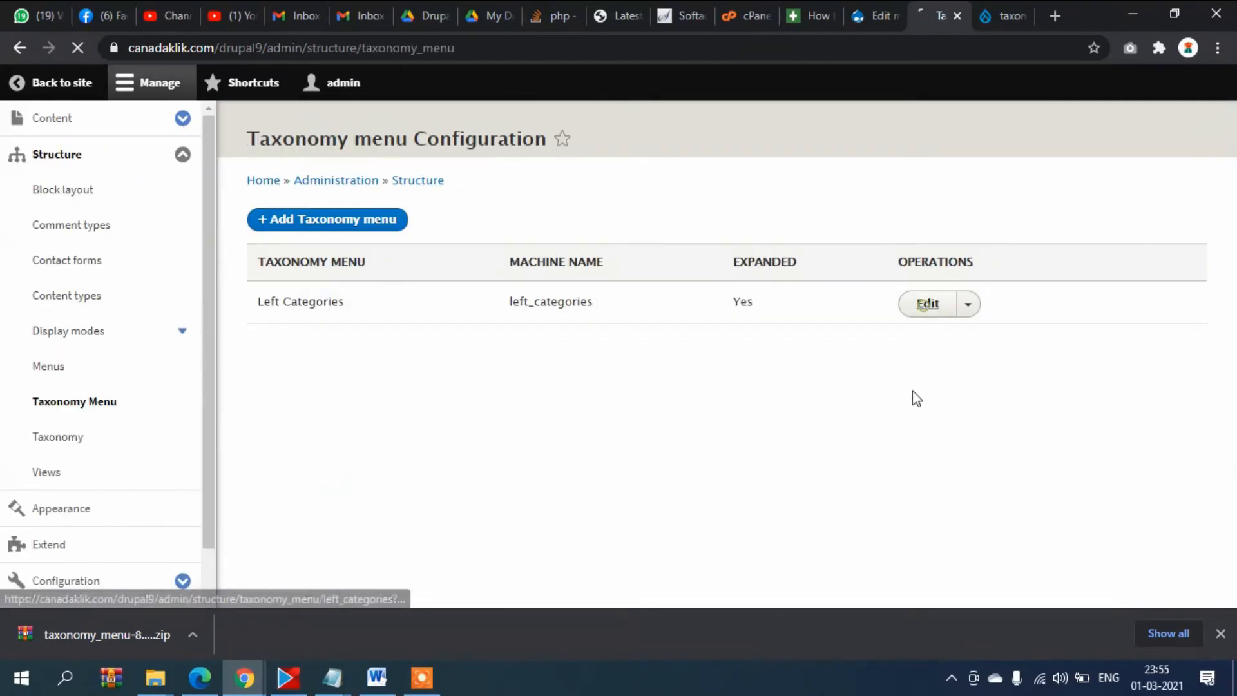
scroll(500, 380, down, 2)
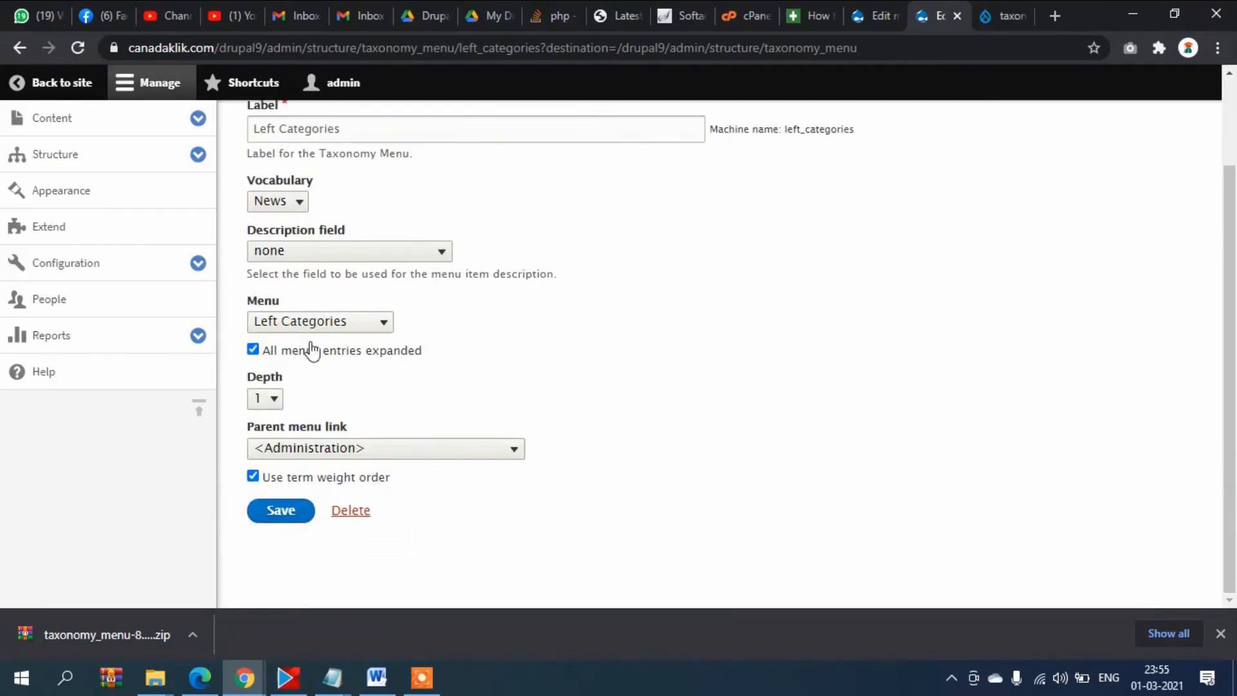
scroll(378, 249, up, 2)
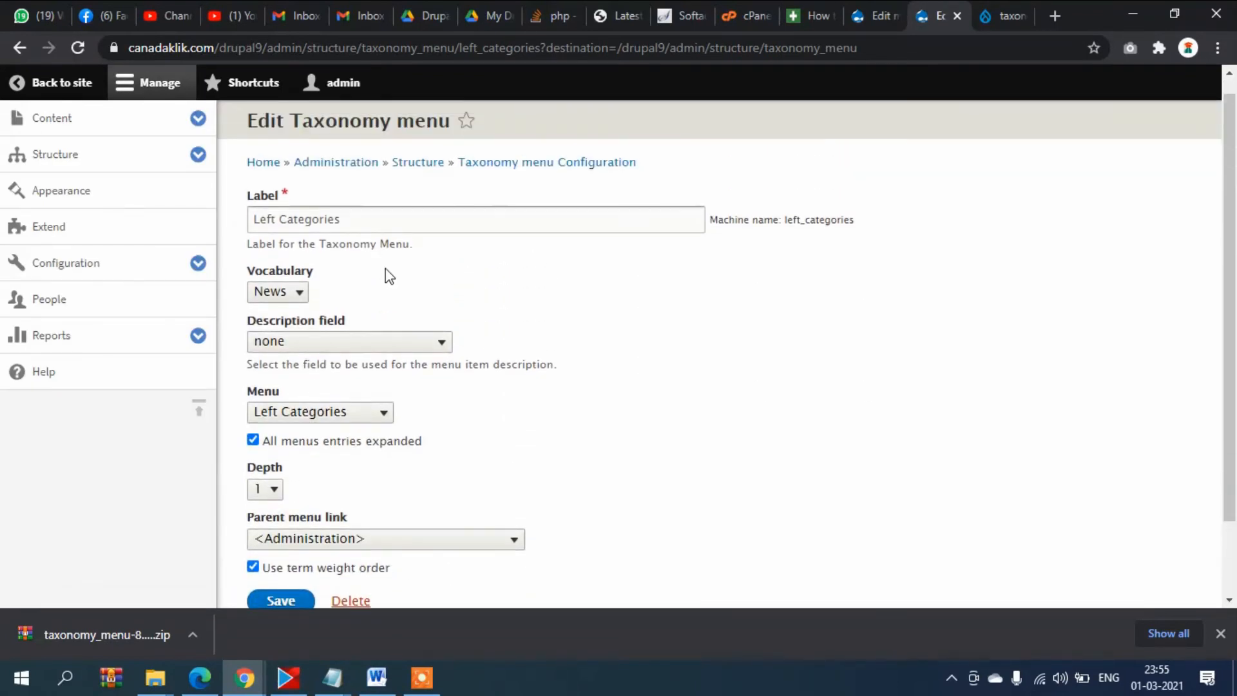
scroll(337, 296, down, 2)
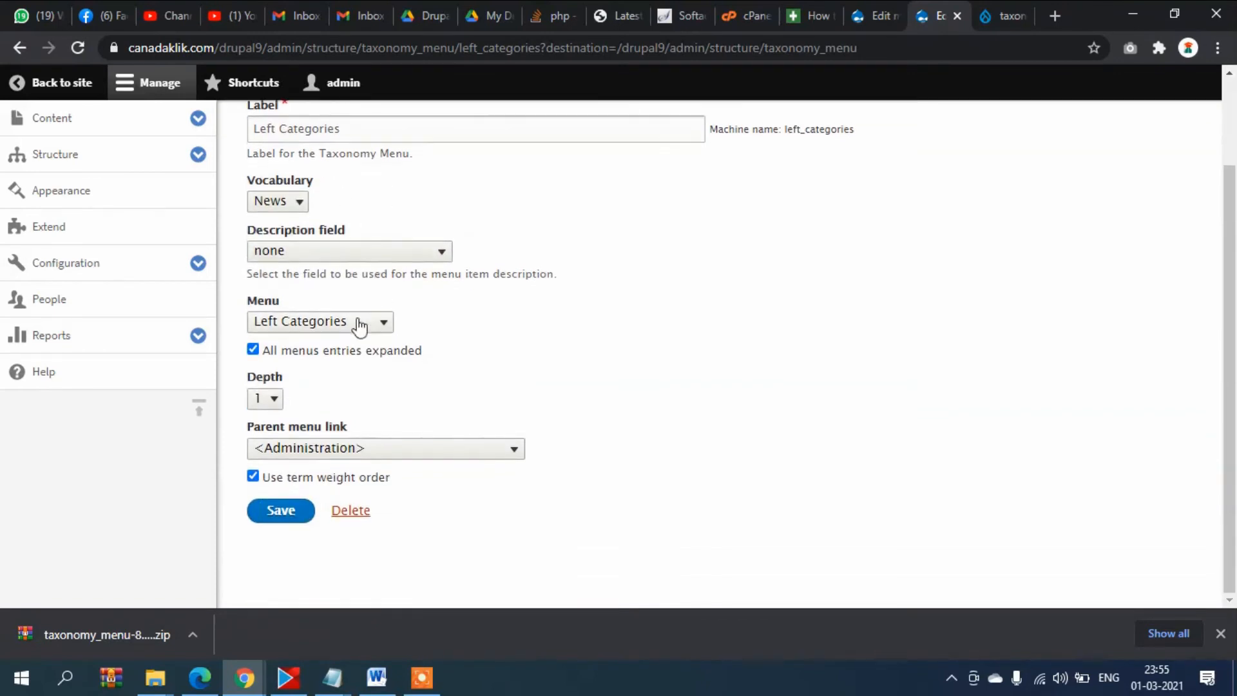
Set the Left Categories taxonomy menu's depth to 2 and save the configuration
click(334, 257)
click(540, 231)
click(274, 404)
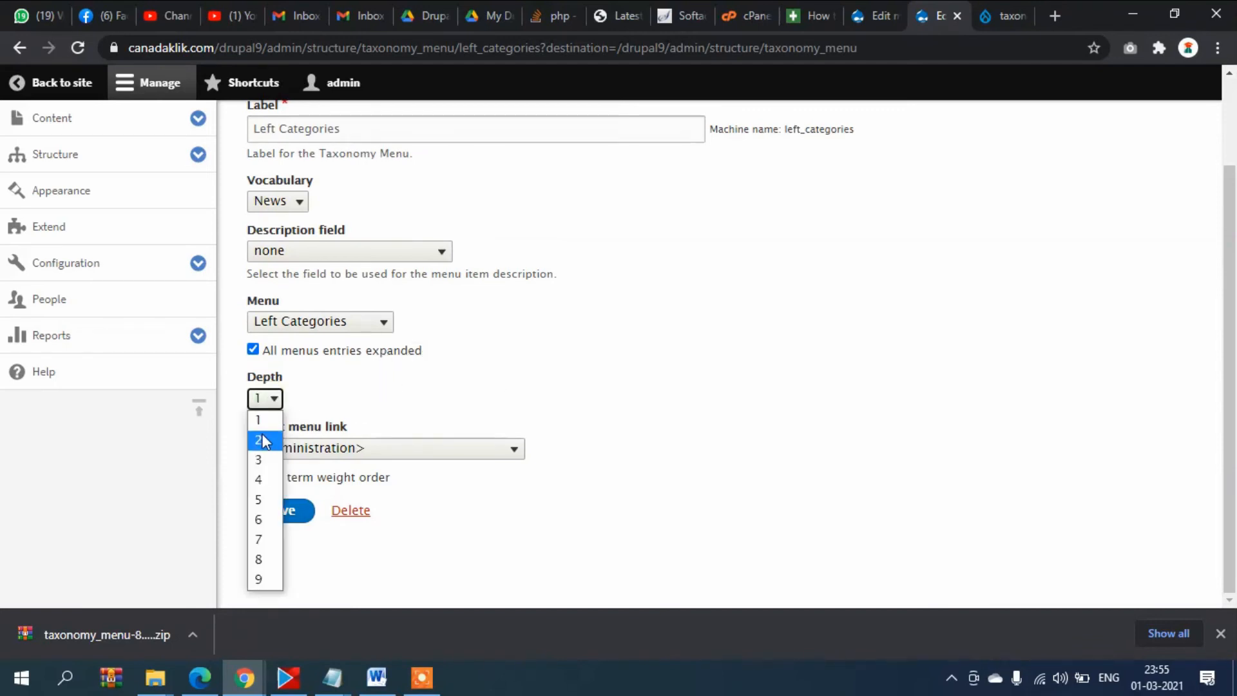
click(262, 441)
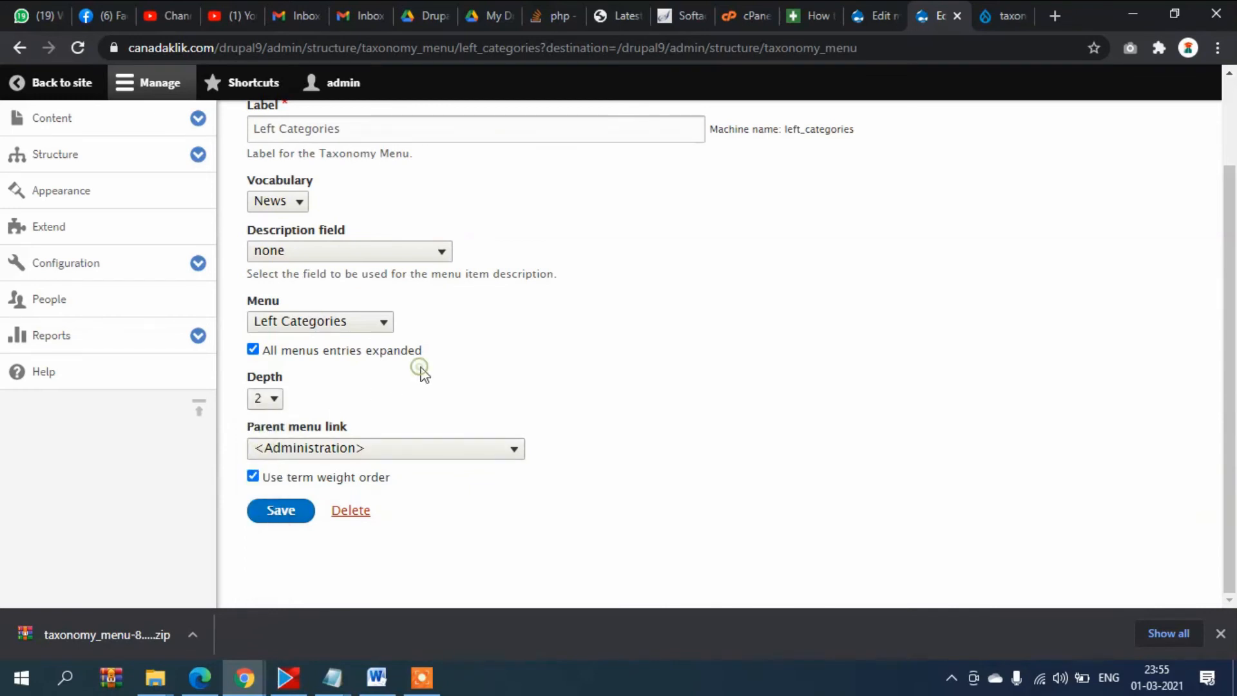
click(283, 513)
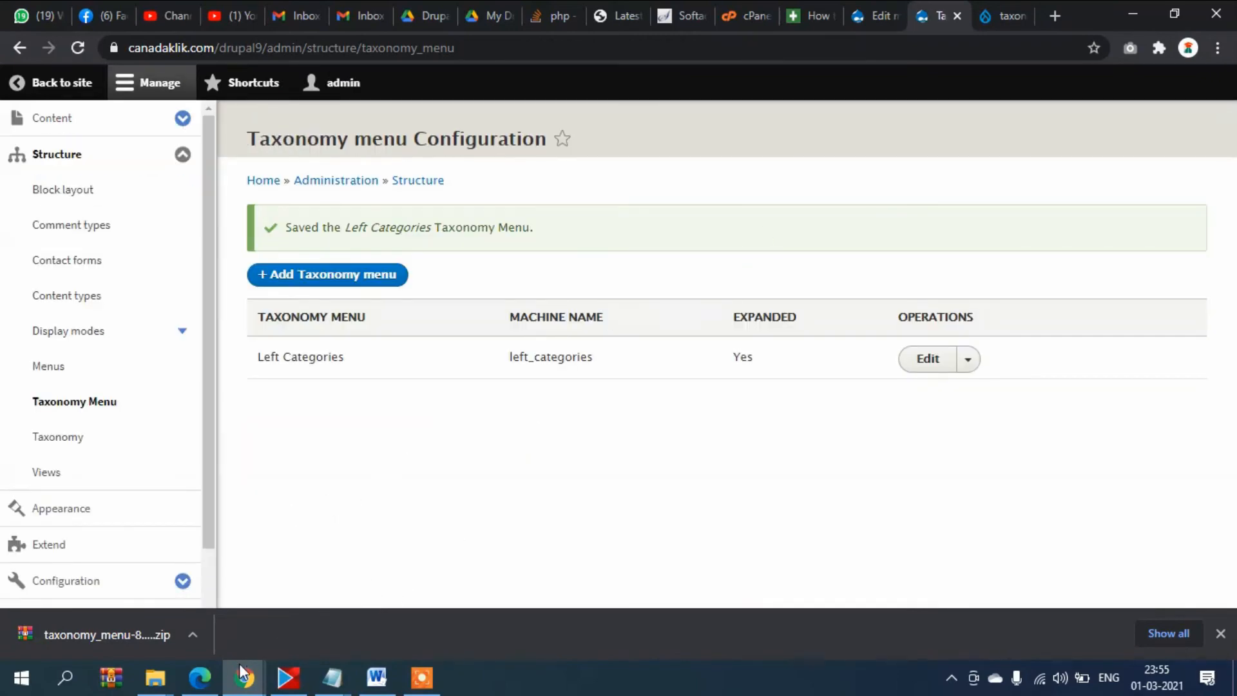
Switch to the incognito window, refresh the home page and check Local News in the Left Categories block for a submenu
mouse_move(241, 673)
click(381, 613)
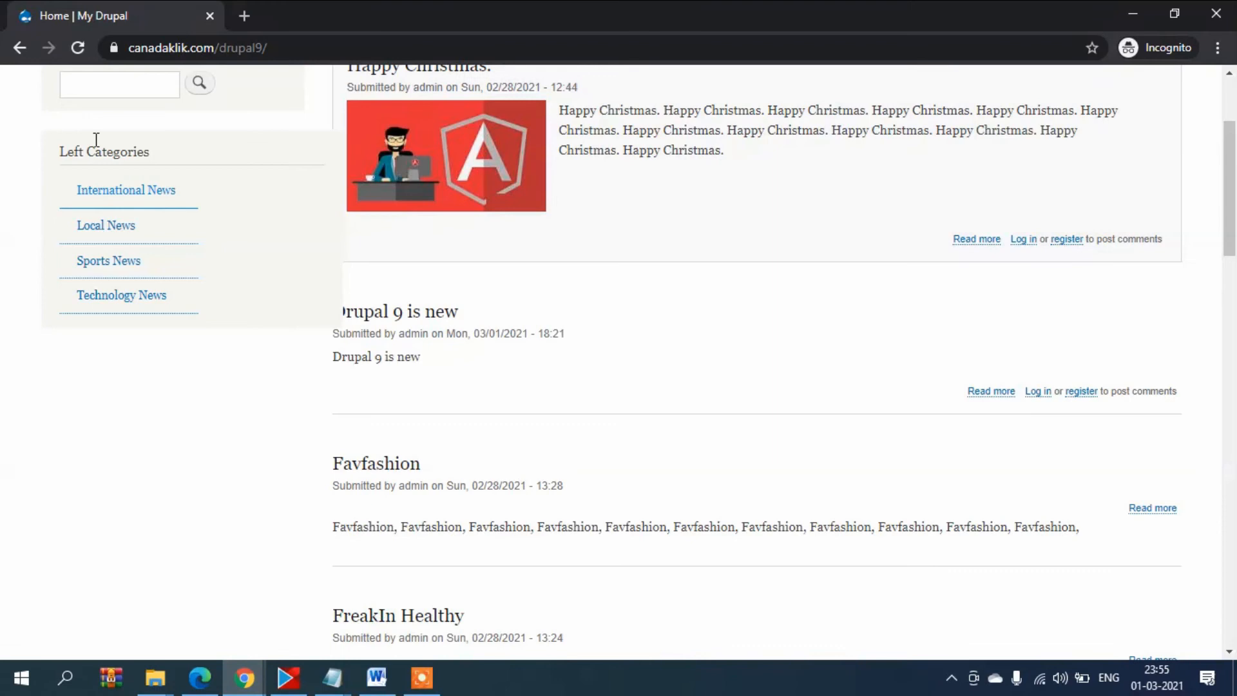
click(79, 47)
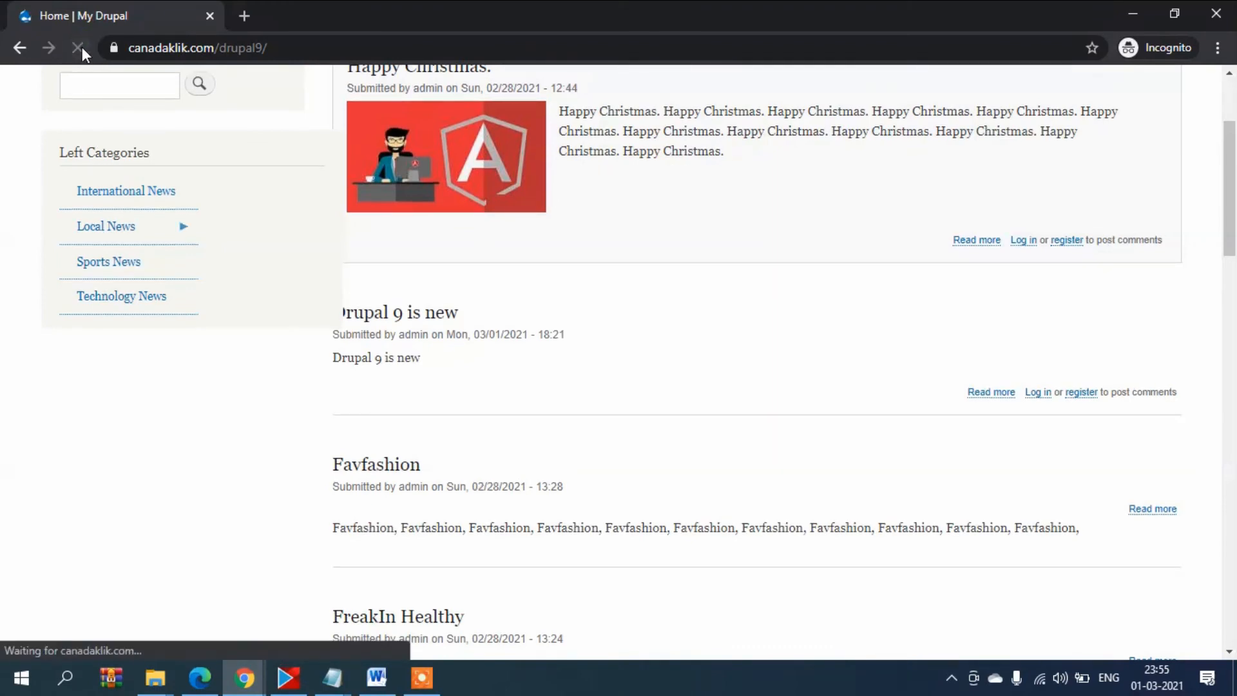
mouse_move(182, 235)
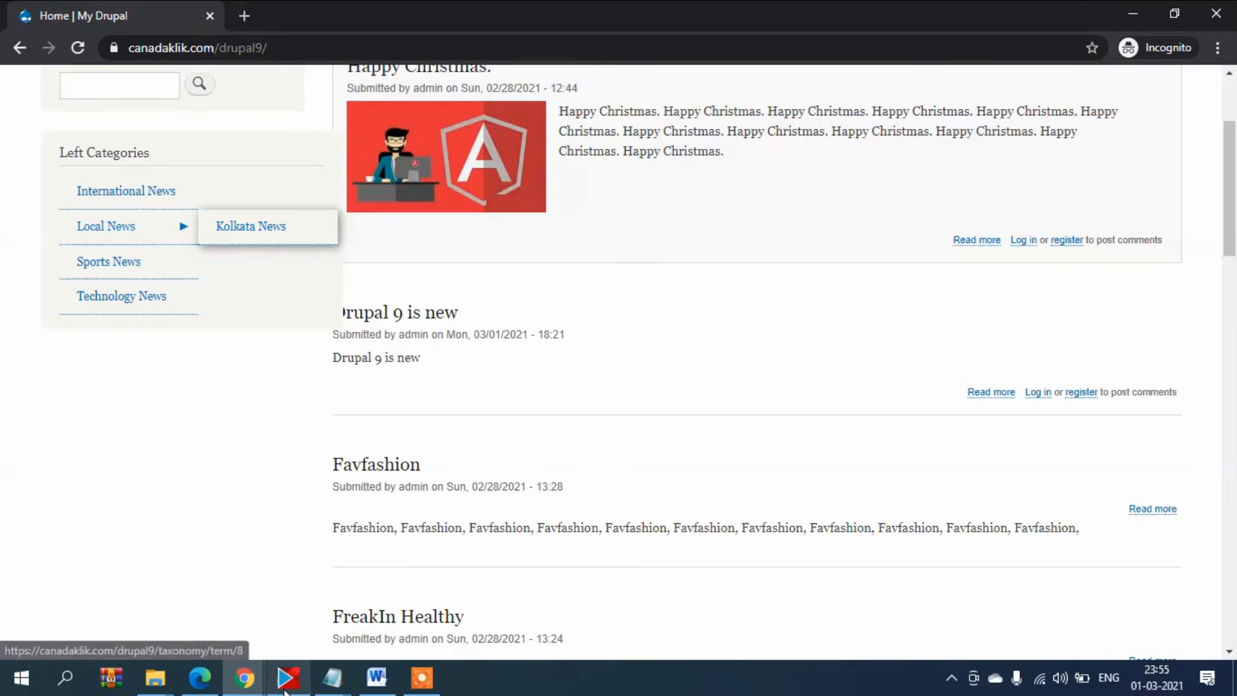
Return to the admin window, reopen the Left Categories taxonomy menu and review its expanded-entries and depth settings
mouse_move(244, 678)
click(173, 629)
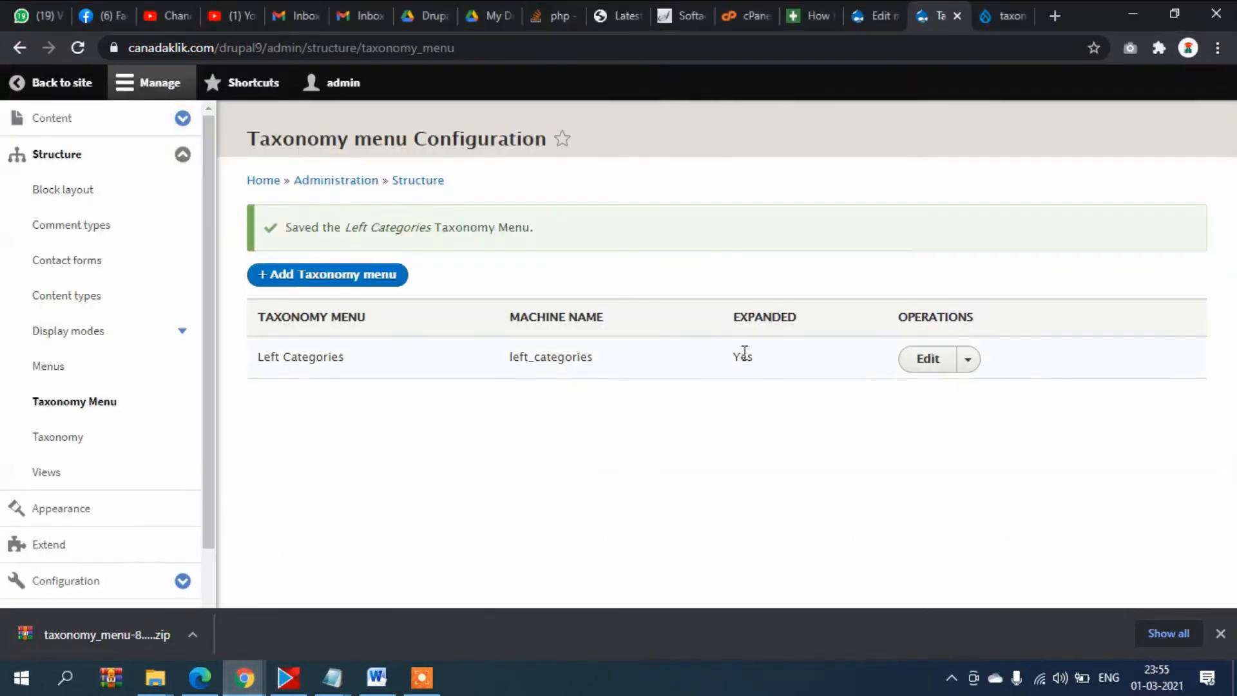
click(911, 366)
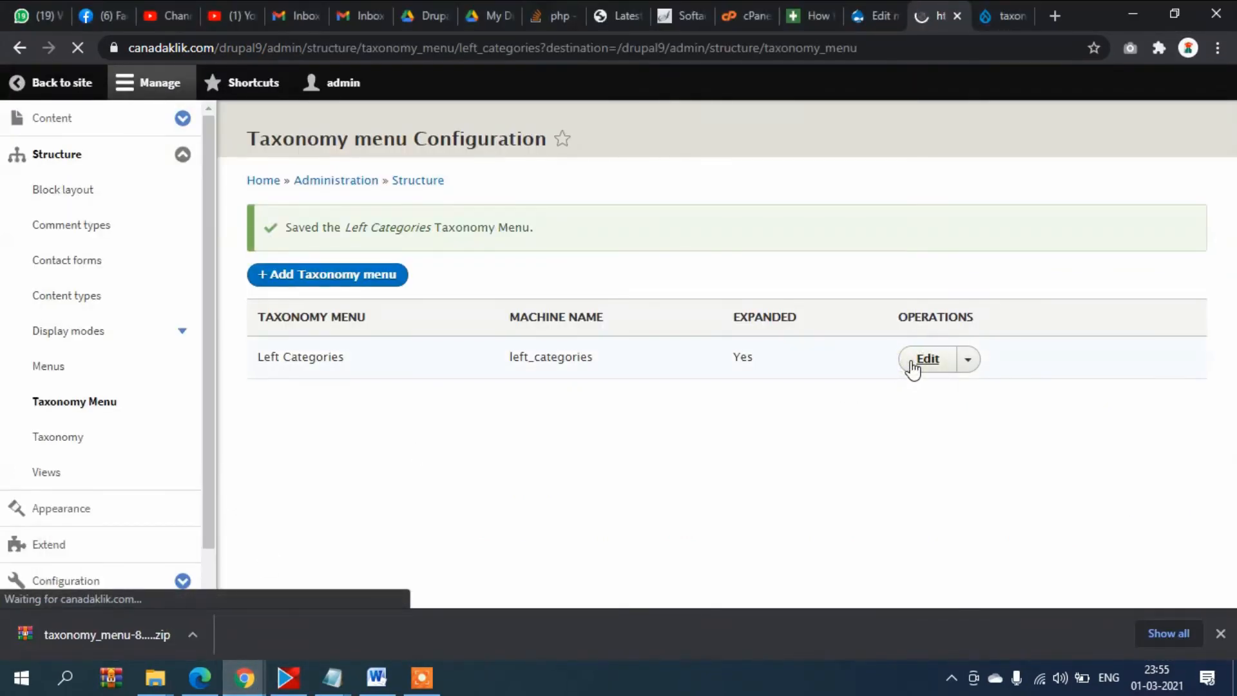
scroll(569, 386, down, 2)
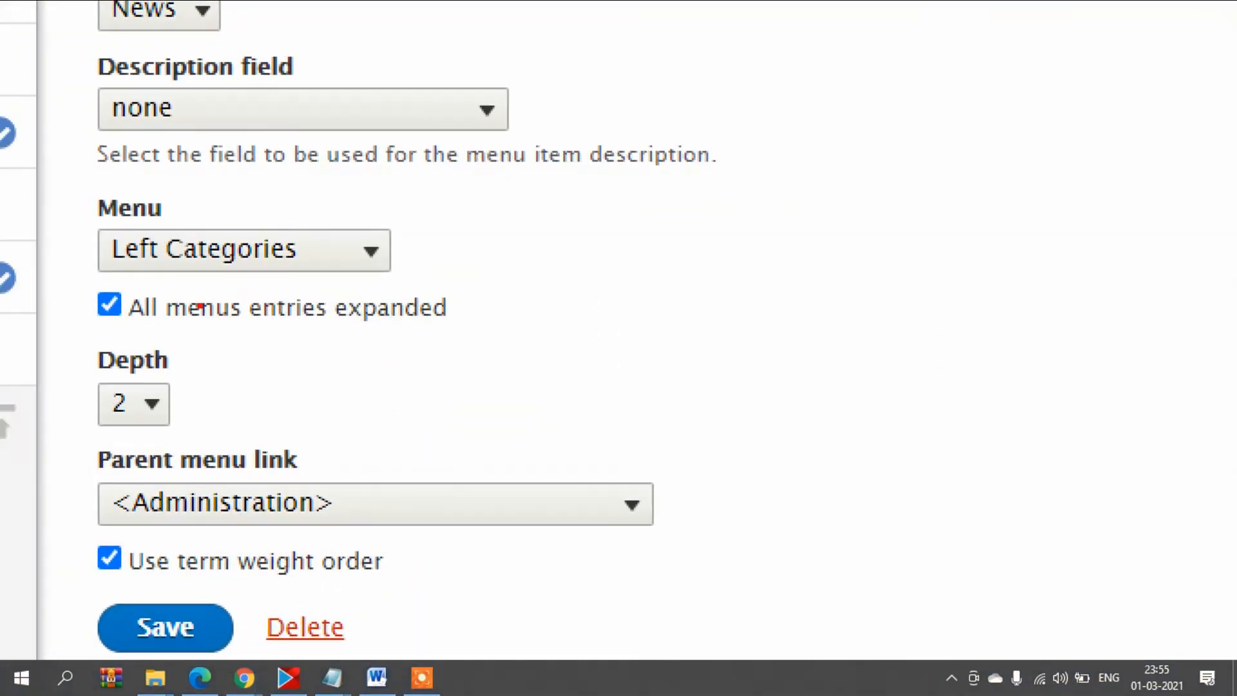
drag(450, 303, 597, 245)
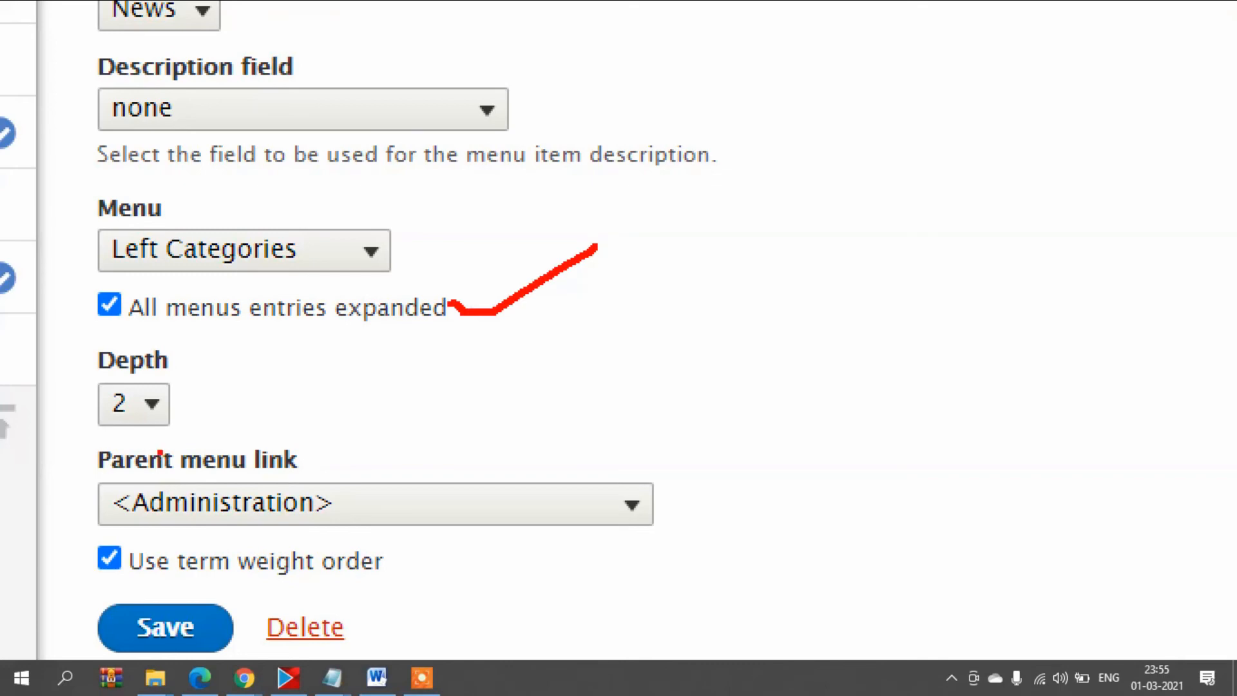
drag(190, 394, 316, 354)
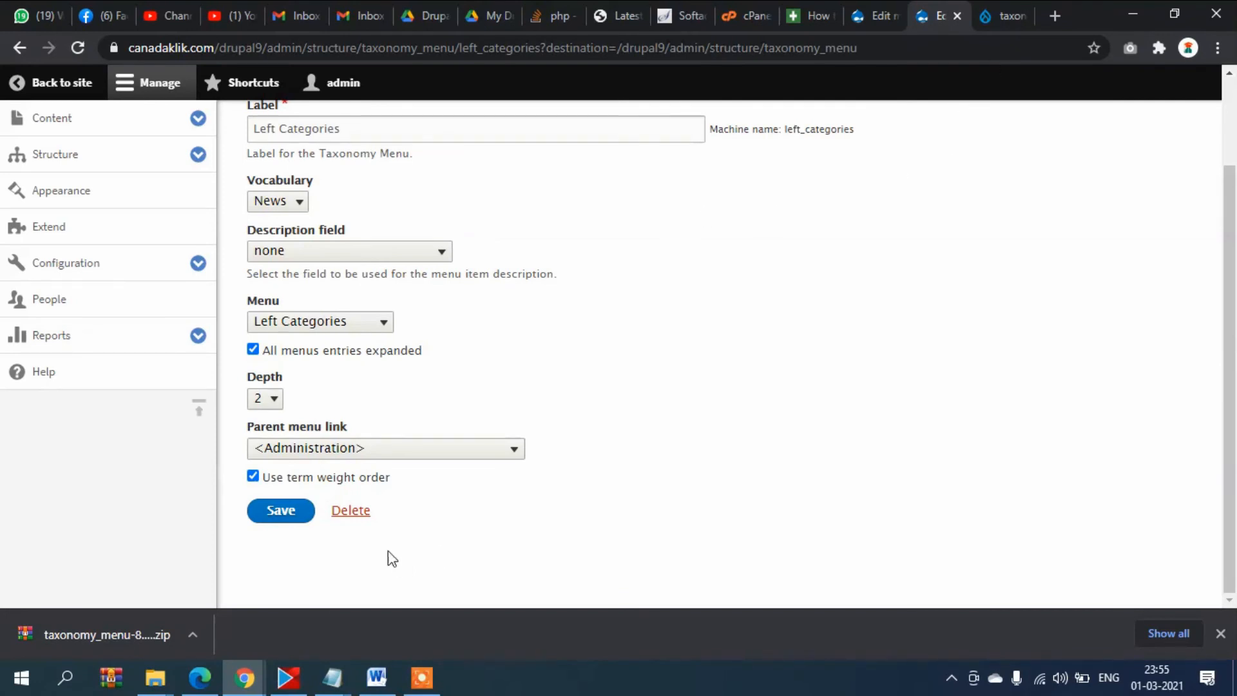
Go back to the incognito home page and inspect the child entries under Local News in the Left Categories block
click(244, 681)
click(338, 622)
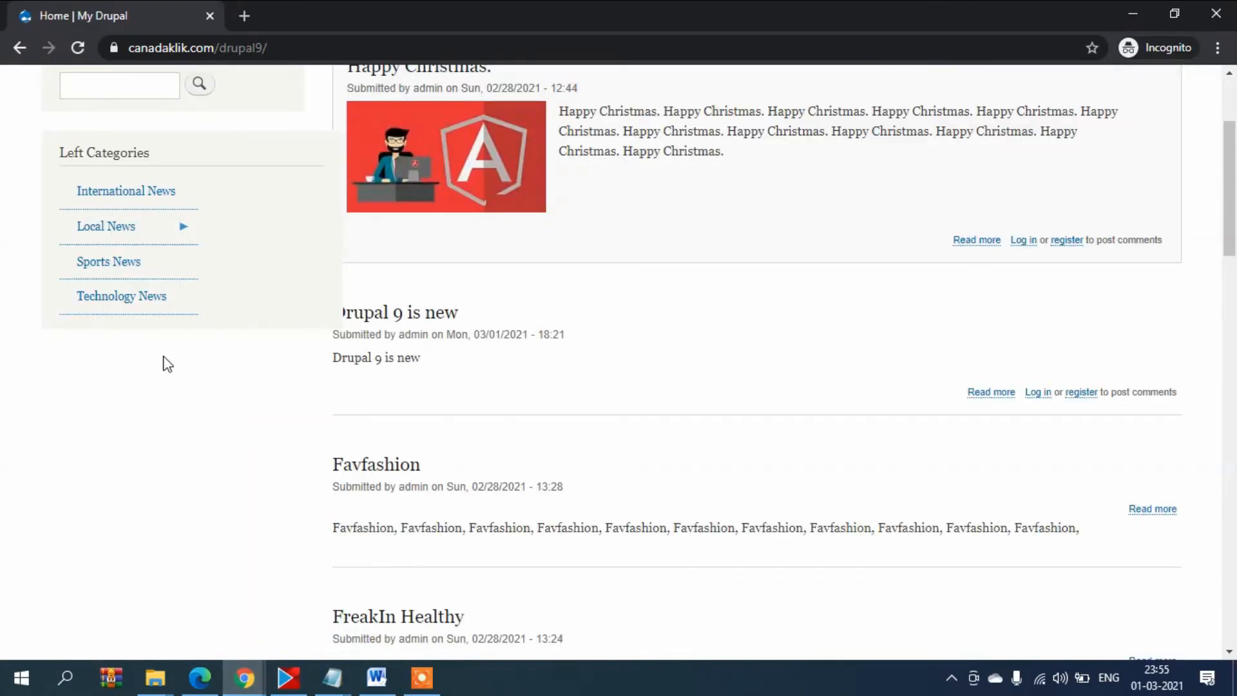
mouse_move(122, 236)
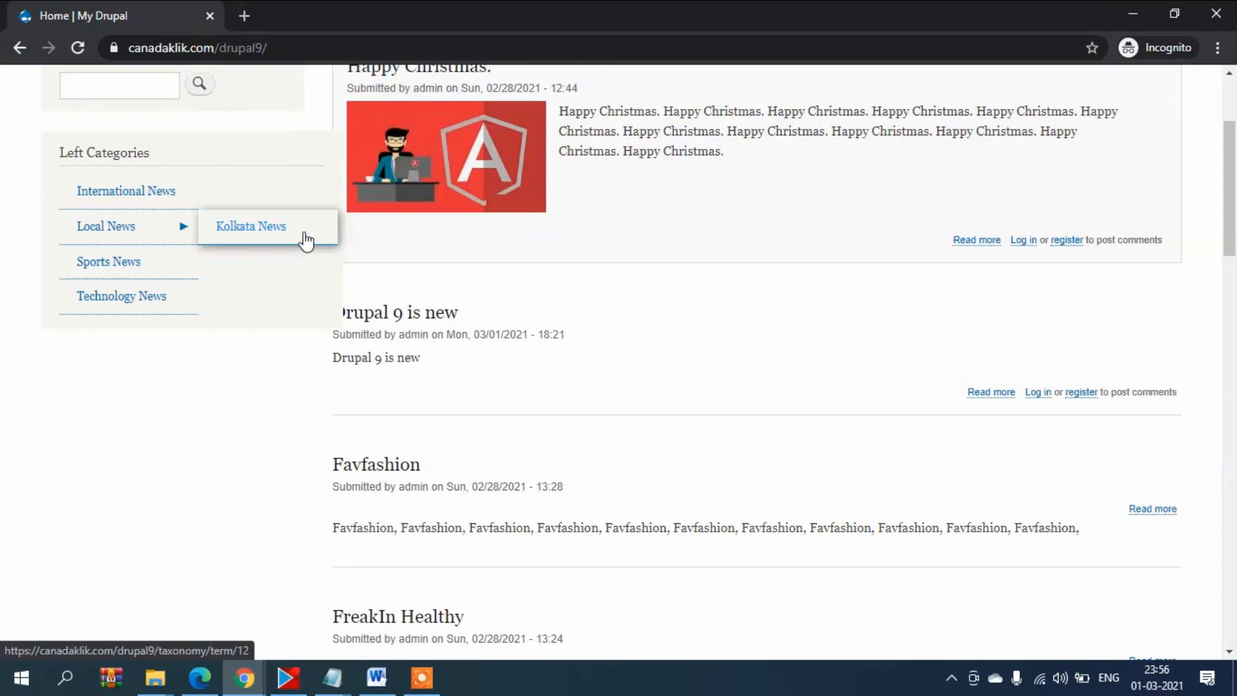
scroll(304, 248, up, 3)
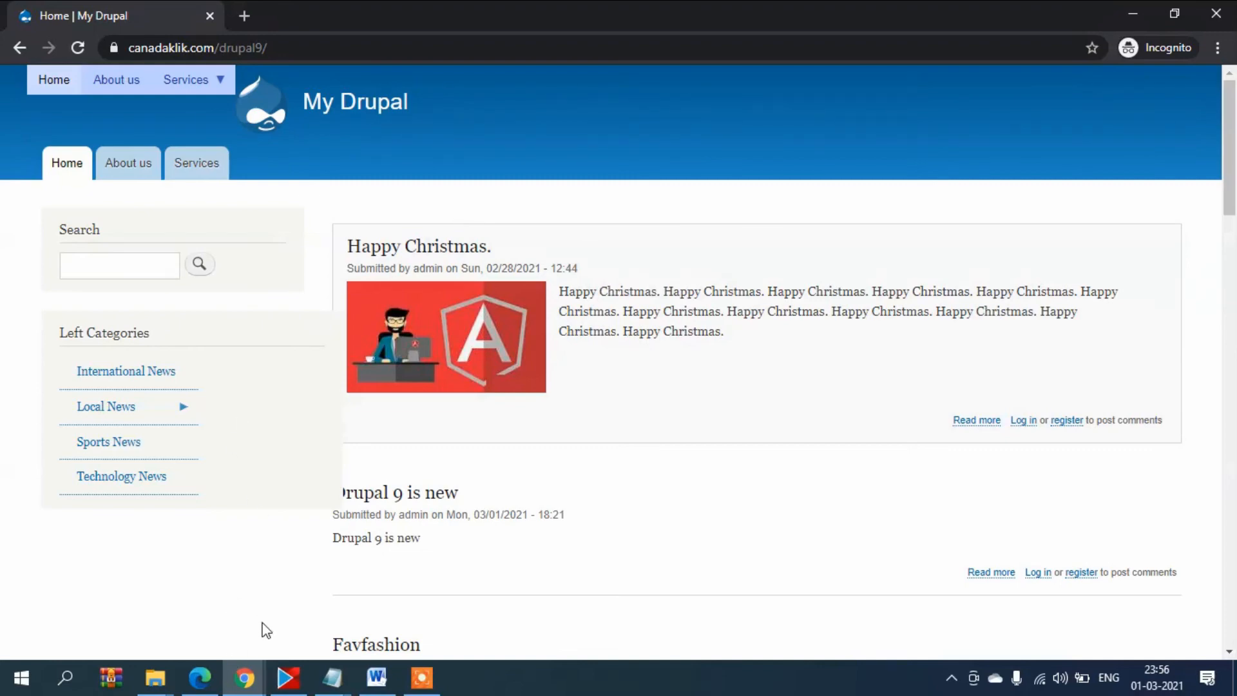
Return to the admin window, view the Extend module list and review the taxonomy_menu 8.x-3.x-dev release page on drupal.org
mouse_move(244, 678)
click(200, 620)
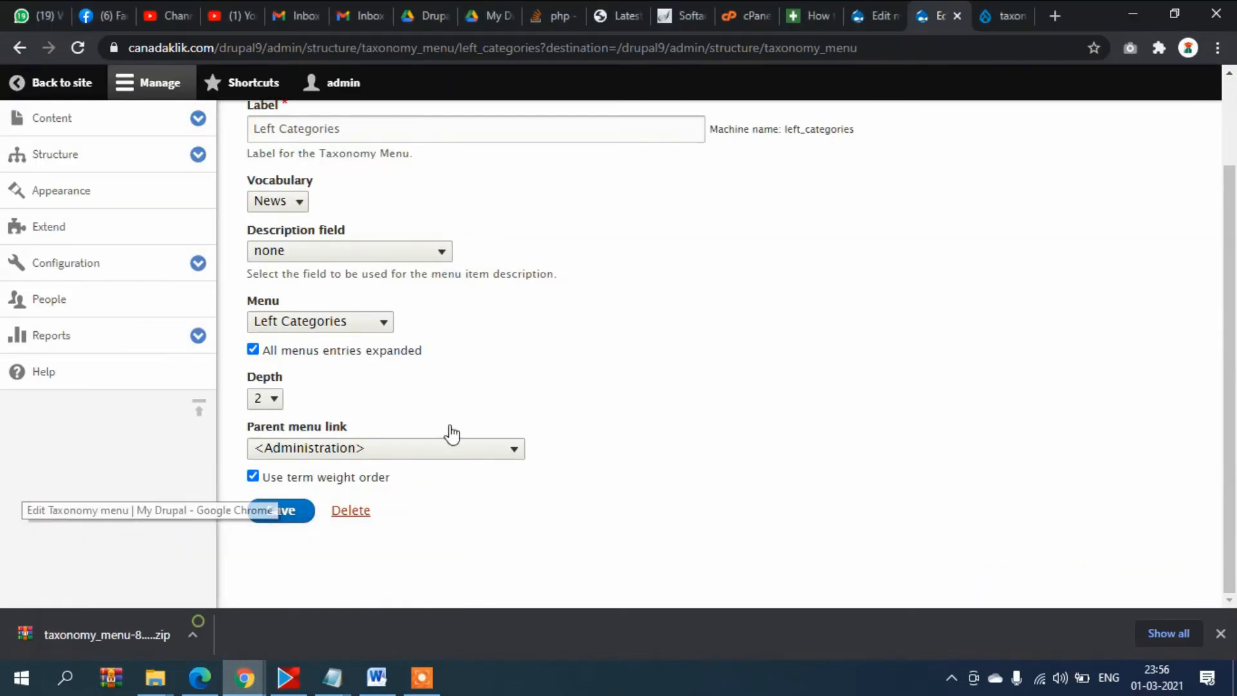
scroll(451, 434, up, 2)
click(59, 230)
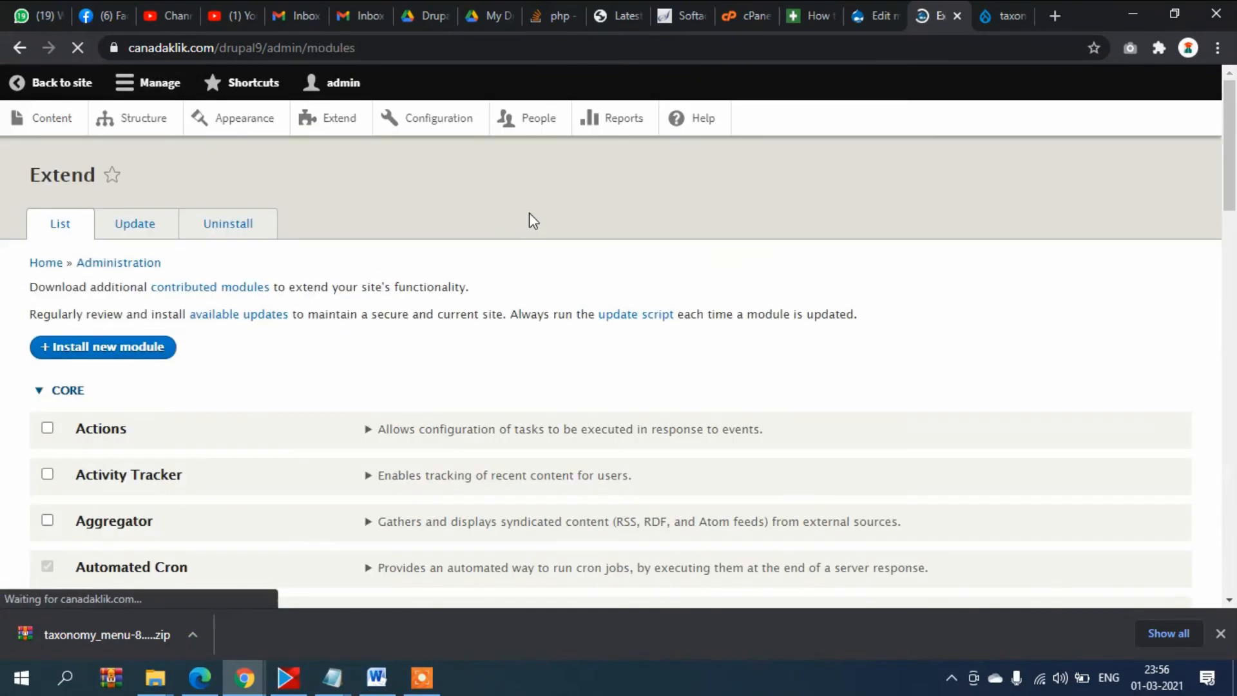
click(997, 15)
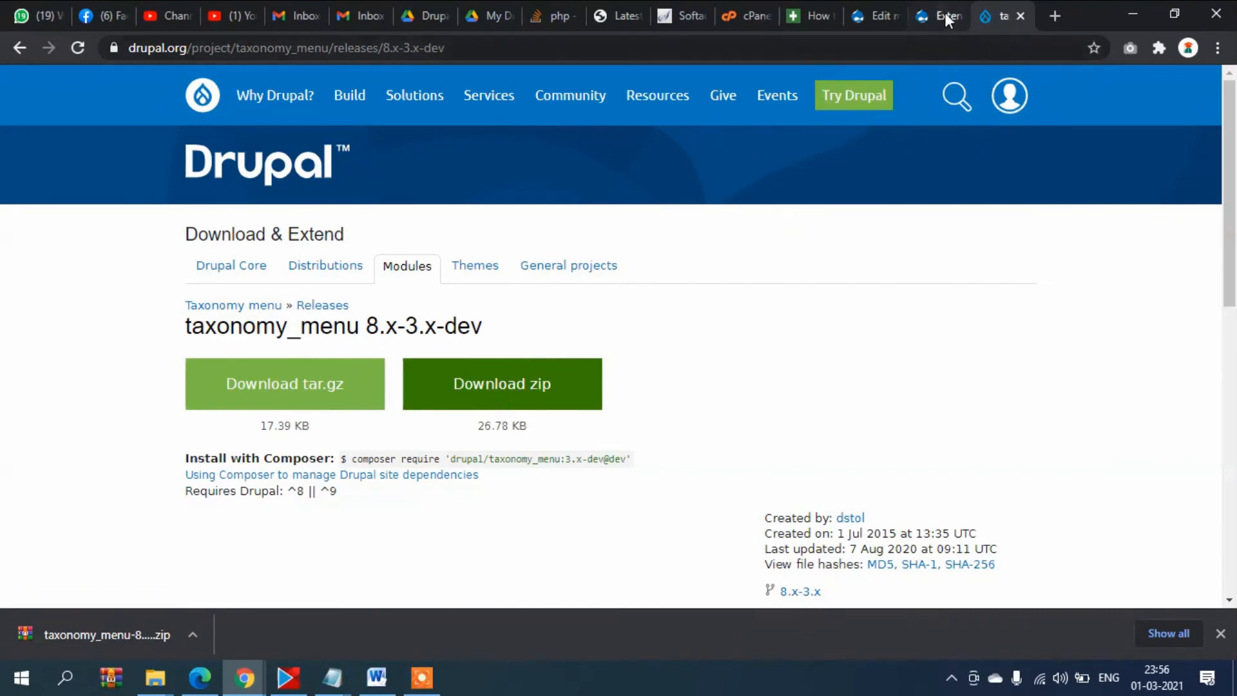
scroll(461, 384, down, 3)
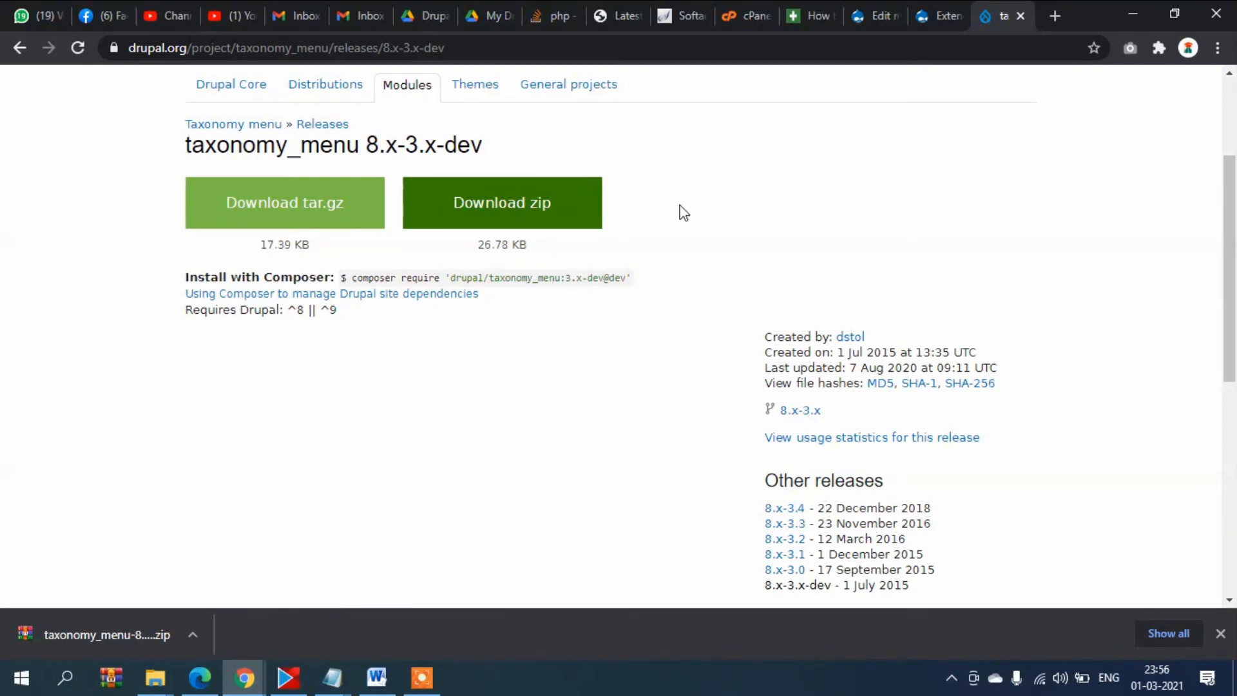
Switch to the cPanel File Manager, reload the drupal9/modules directory and check the taxonomy_menu folder there
click(745, 15)
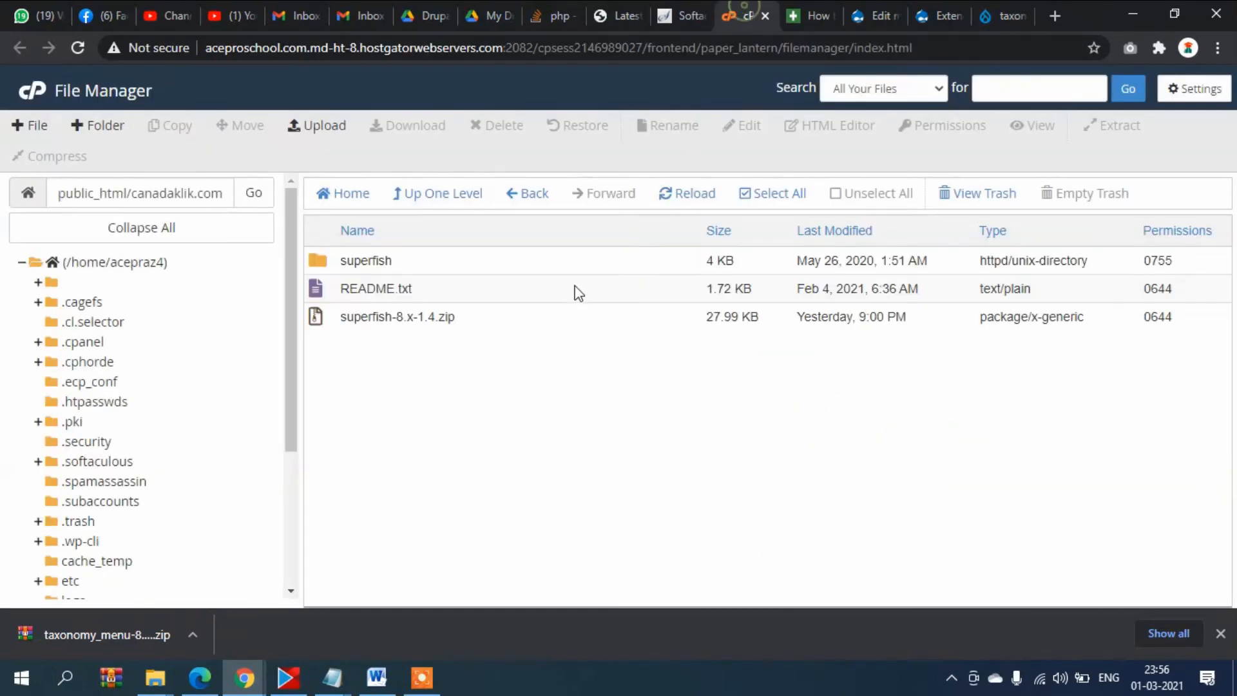
click(256, 195)
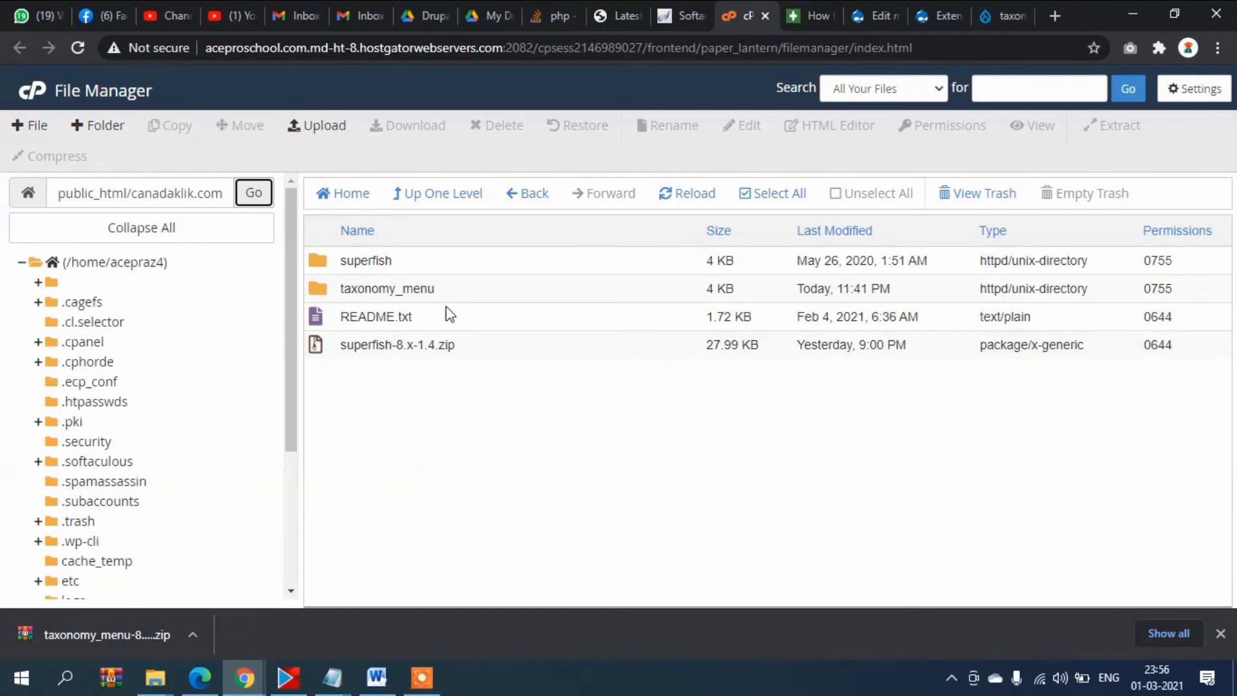
click(322, 291)
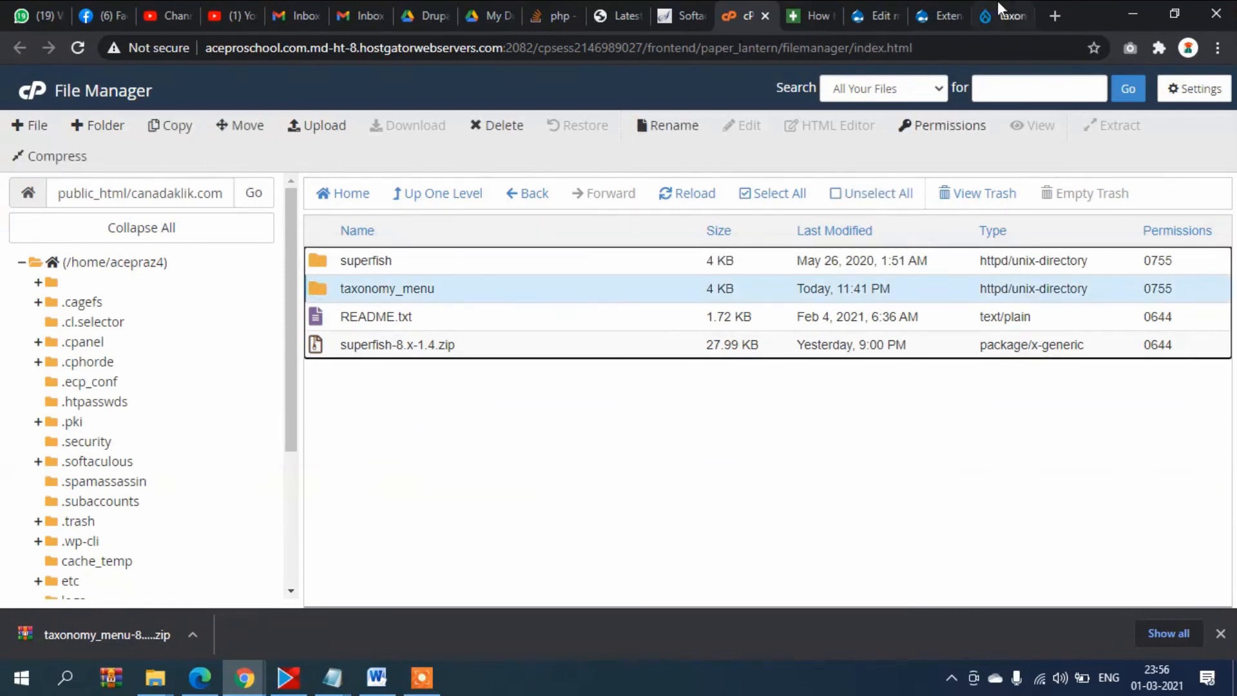
click(1005, 16)
click(748, 16)
drag(222, 194, 196, 207)
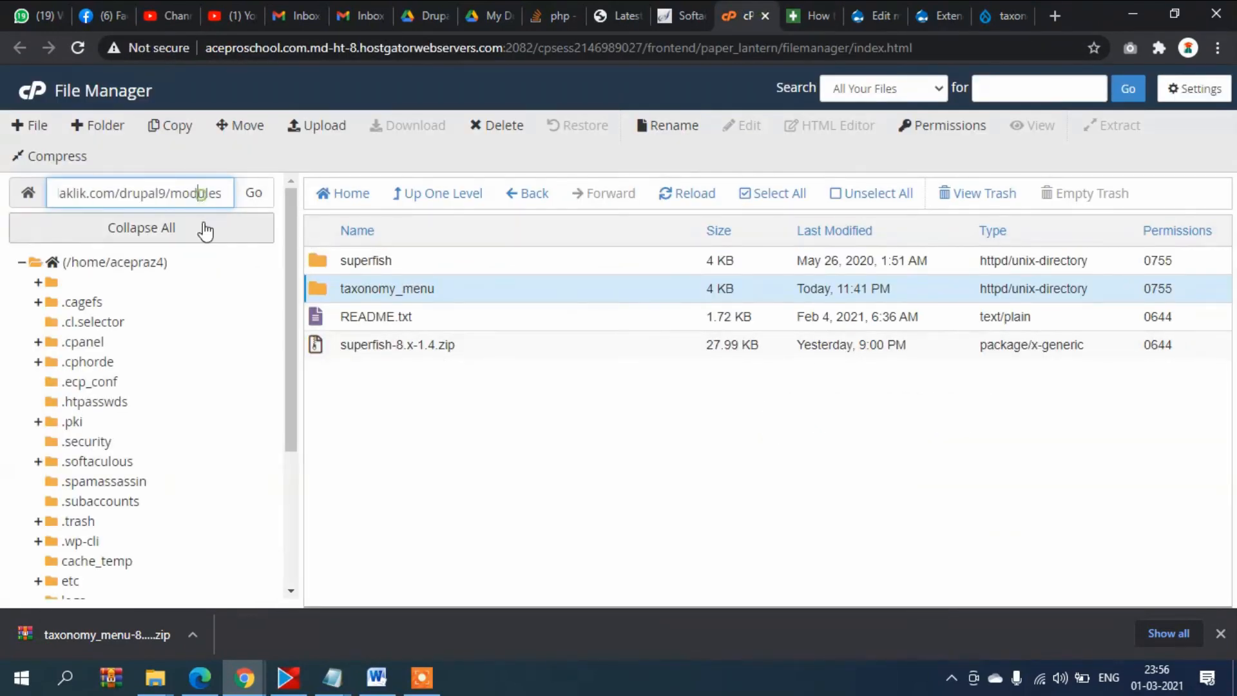
double_click(187, 193)
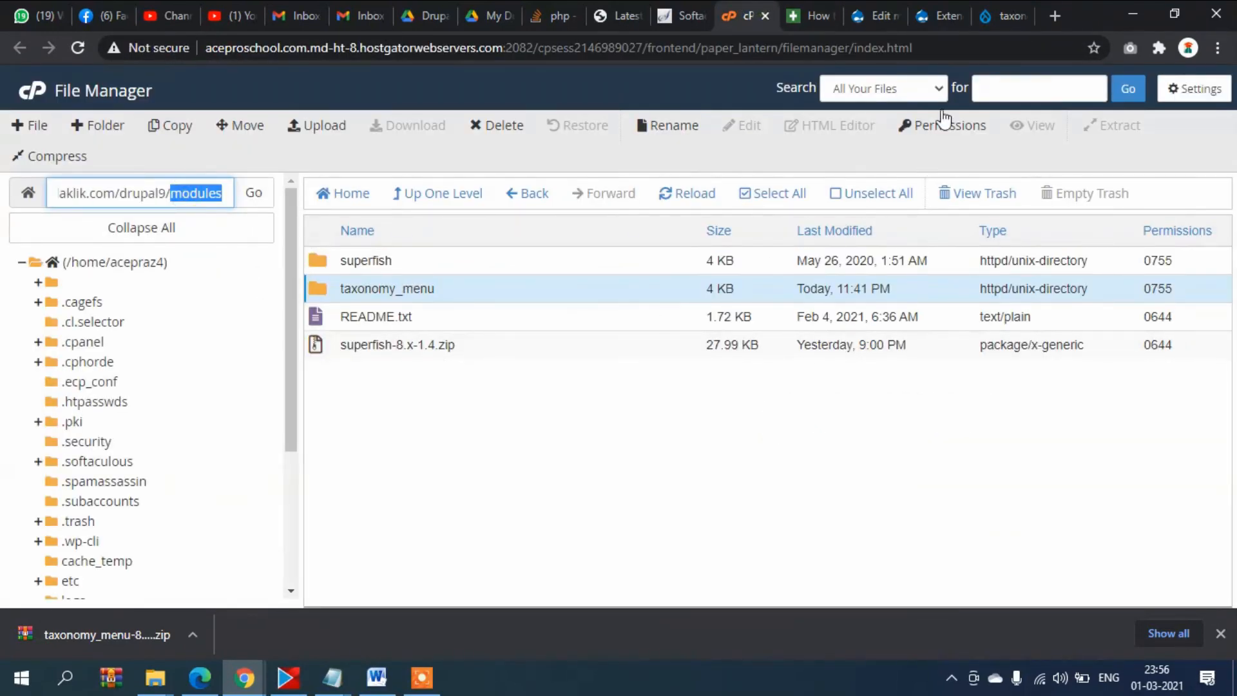
Return to the Drupal Extend page, open the Install new module form and review its URL and install options
click(991, 2)
click(940, 12)
scroll(496, 345, down, 4)
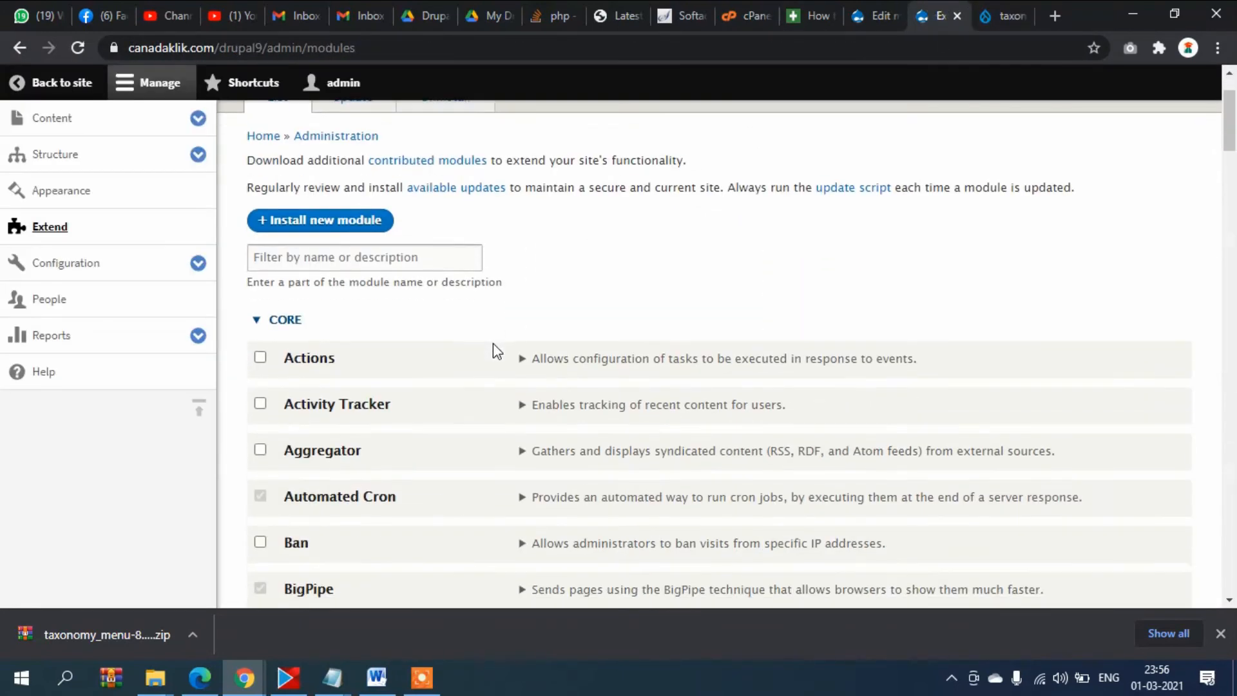
scroll(493, 346, up, 4)
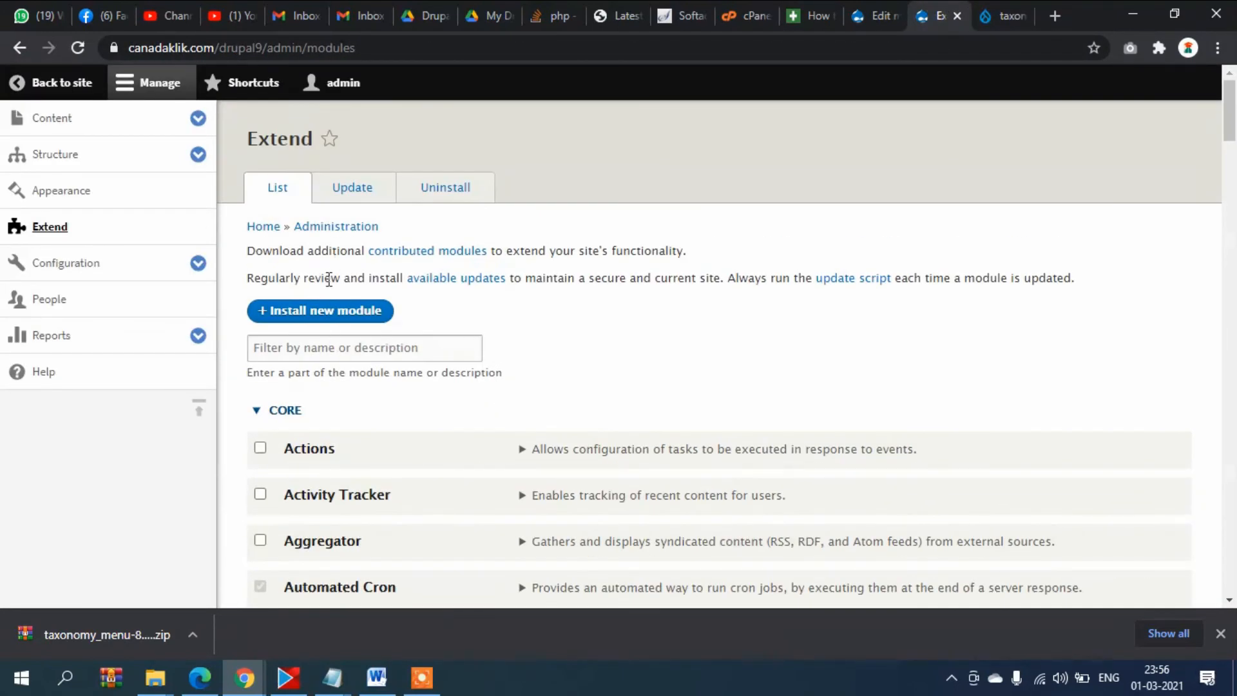
click(320, 310)
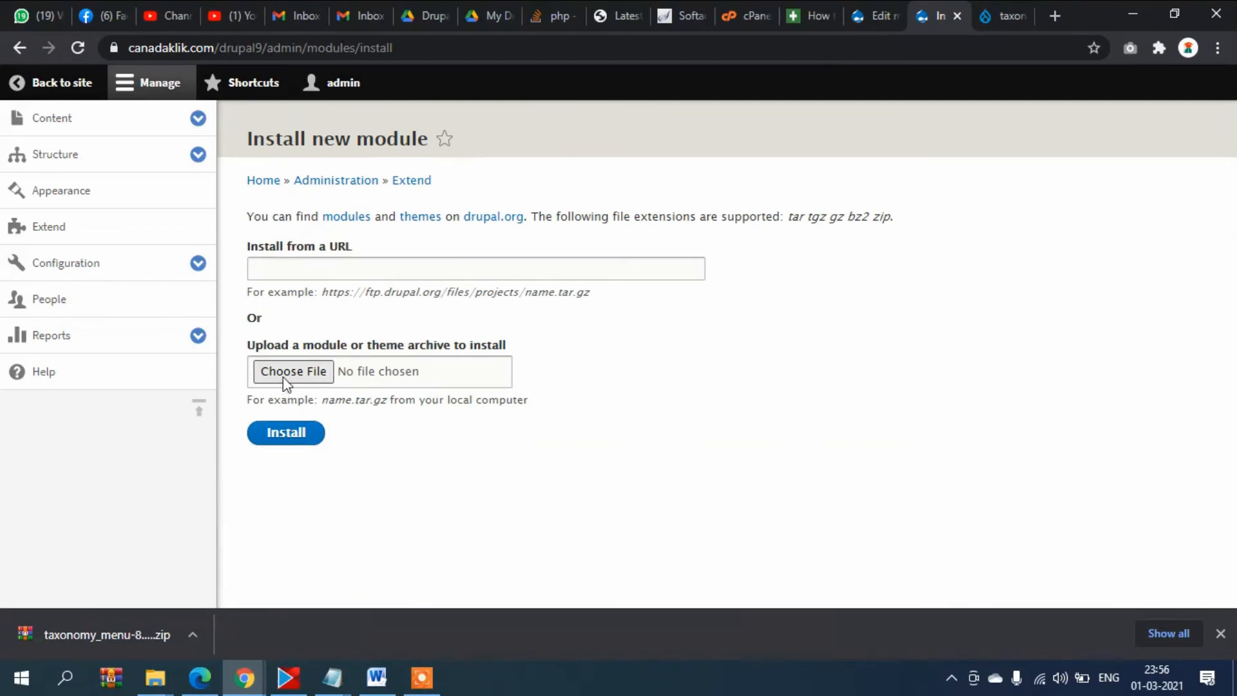
click(303, 261)
click(863, 348)
Copy the zip download link of taxonomy_menu 8.x-3.x-dev from drupal.org and go back to the module installation form's URL field
click(1018, 10)
right_click(487, 209)
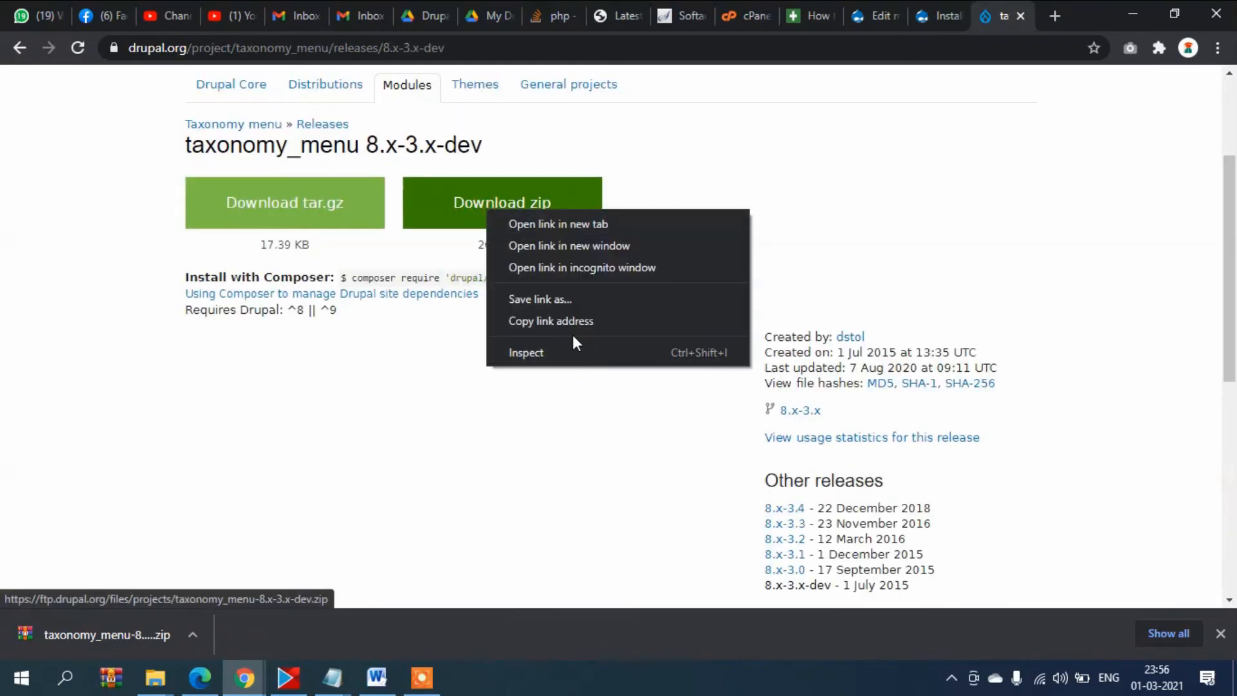
click(571, 320)
click(910, 15)
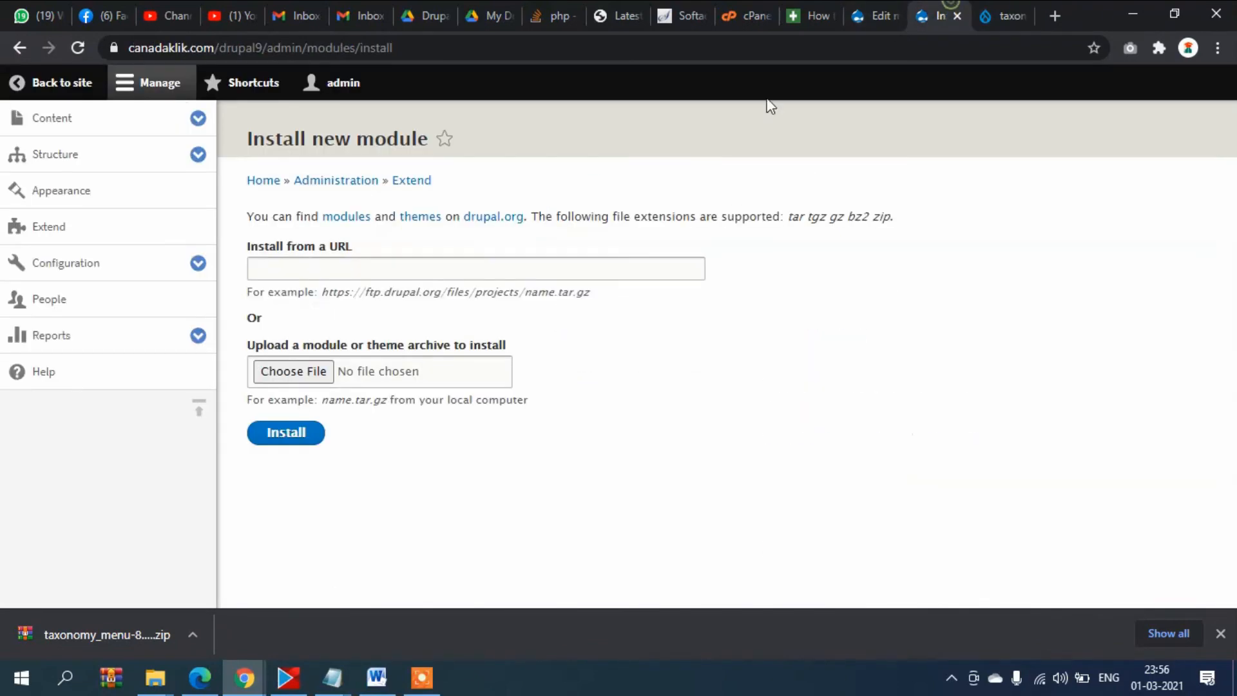
click(348, 270)
click(851, 343)
Open the Extend module list and check the Taxonomy Menu module in the Menu group
click(56, 239)
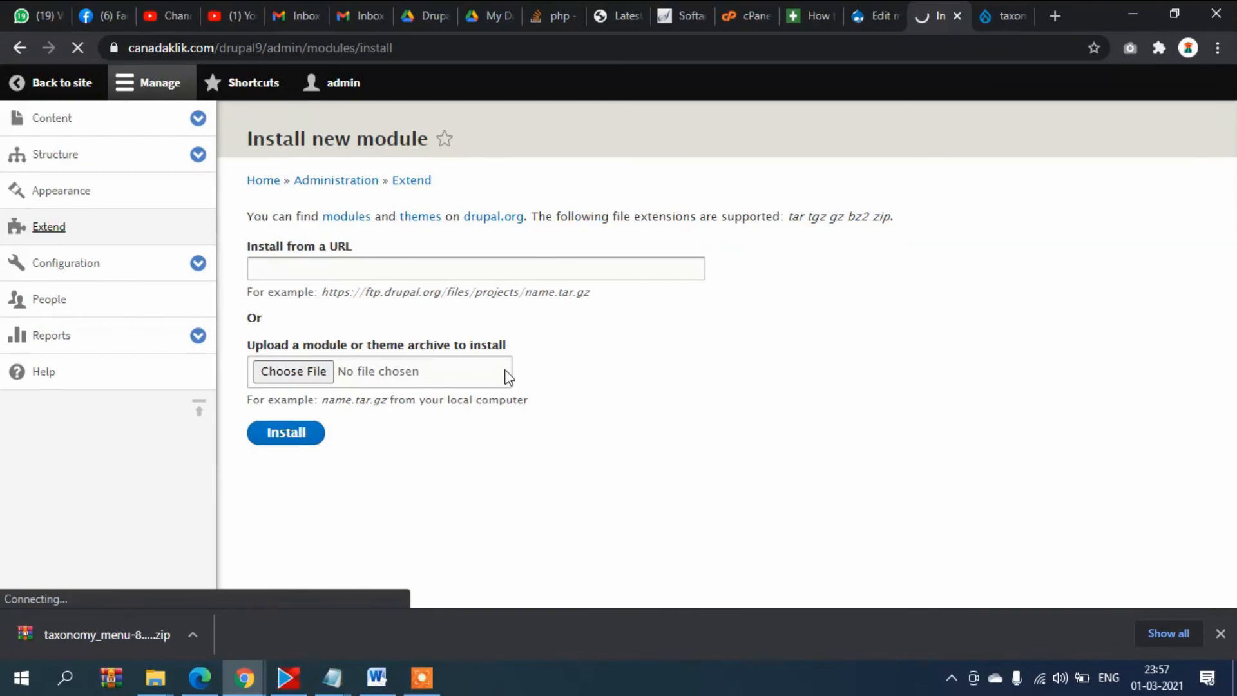
scroll(470, 381, down, 15)
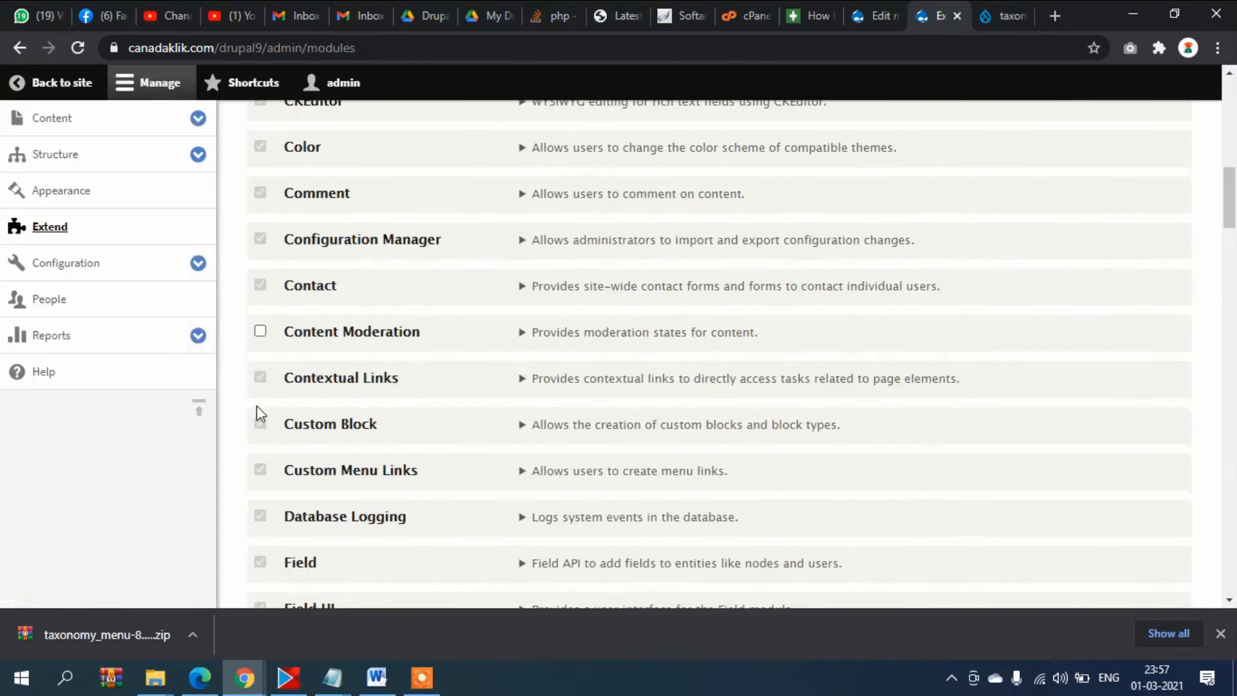
scroll(348, 419, down, 20)
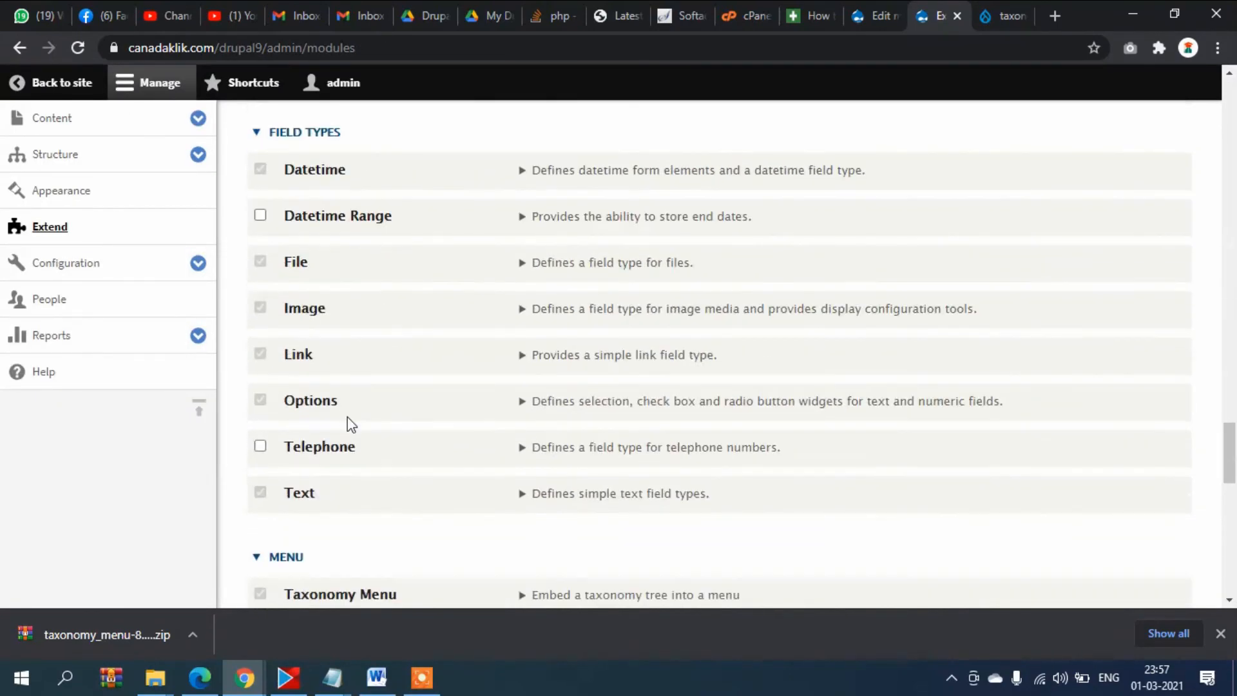
scroll(347, 420, down, 5)
scroll(348, 420, down, 3)
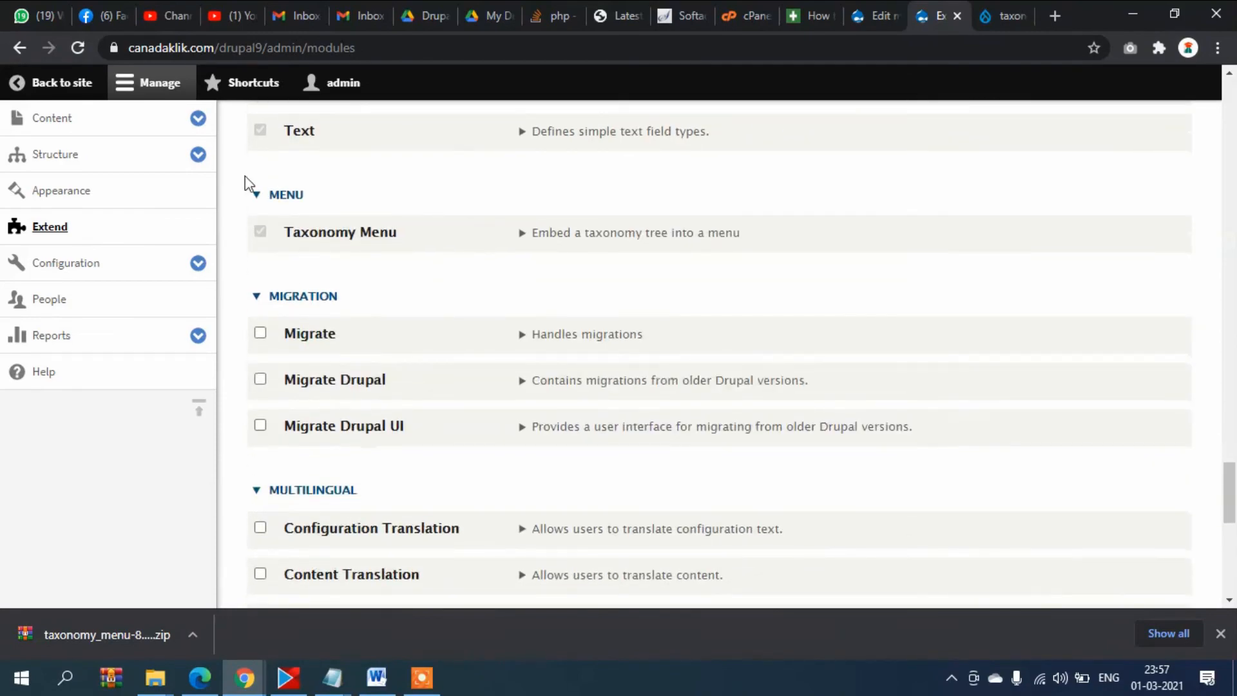
scroll(457, 297, up, 20)
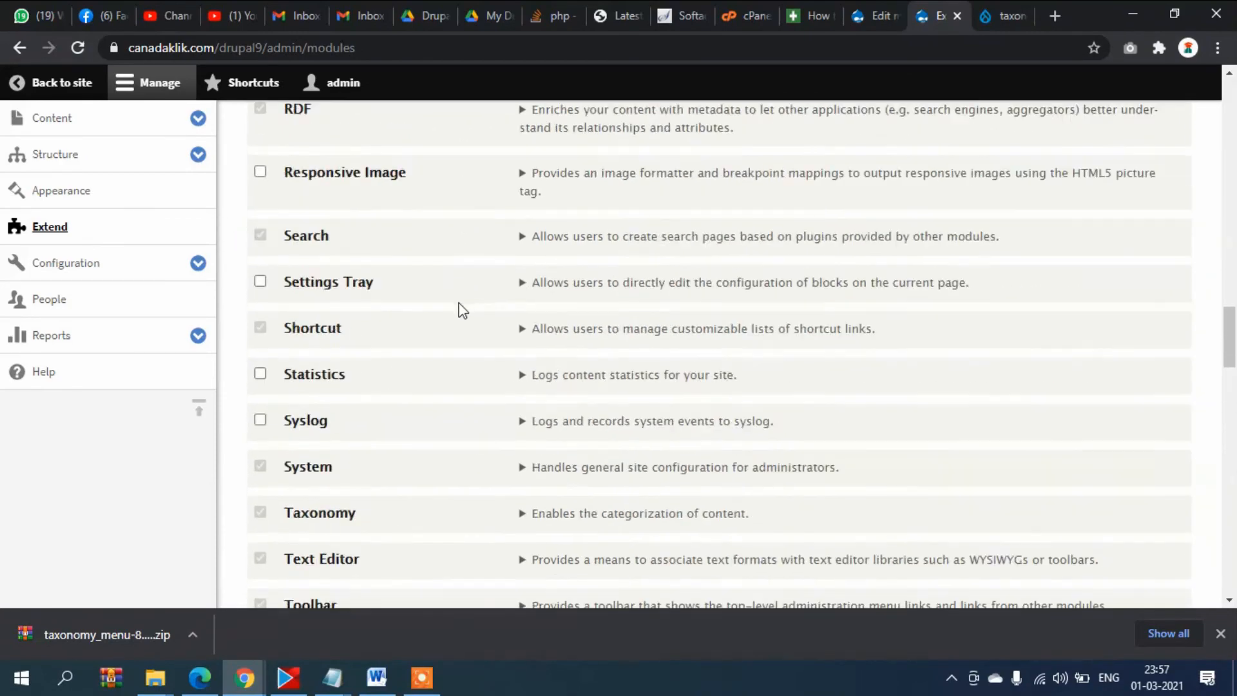
Open the site's Menus list from Structure and inspect the Left Categories menu
click(59, 166)
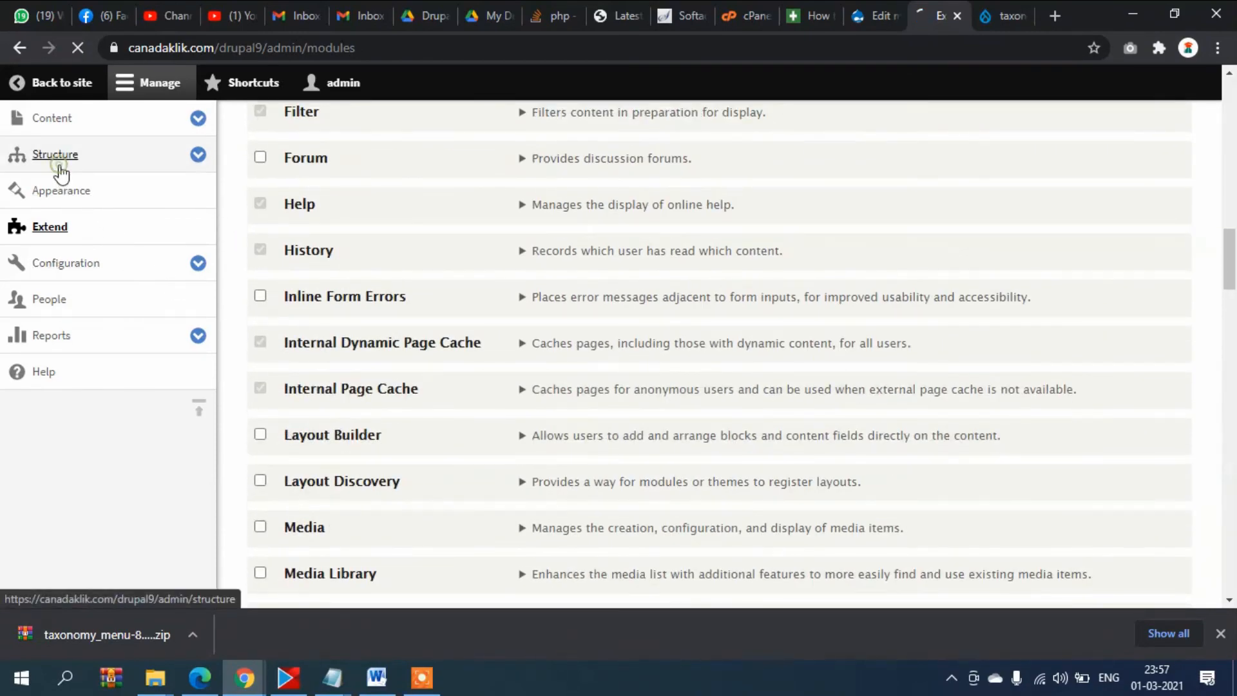
scroll(437, 287, down, 4)
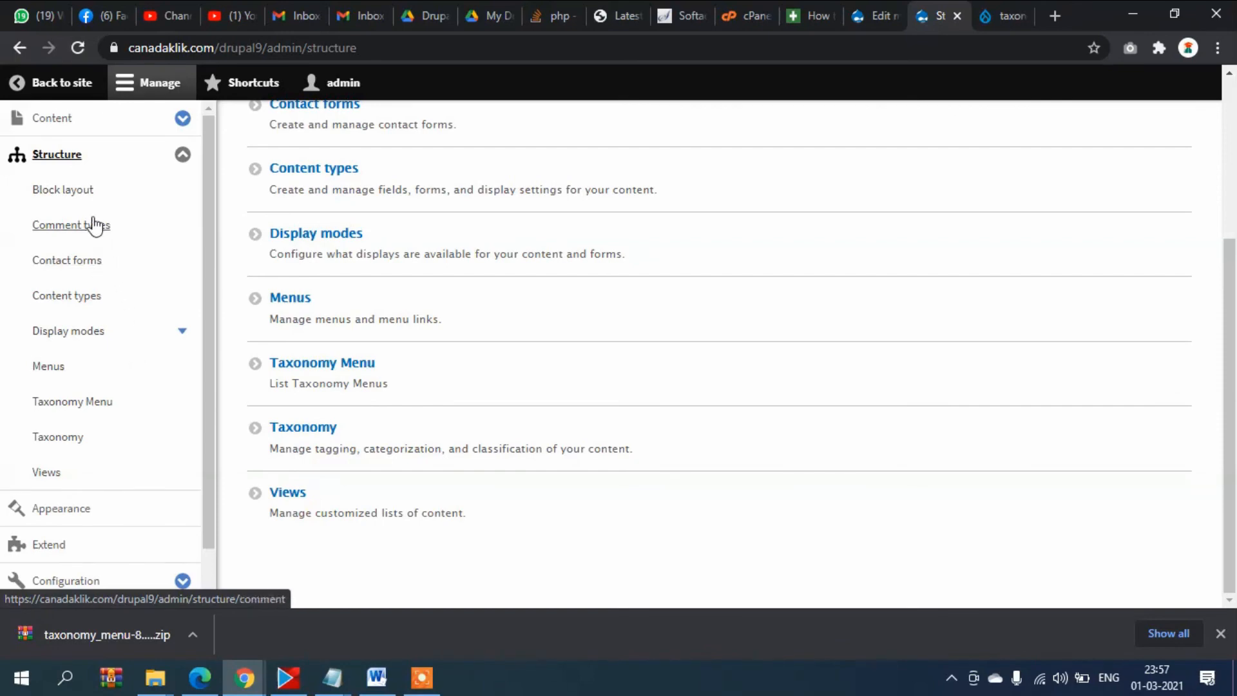
scroll(77, 386, up, 1)
click(50, 369)
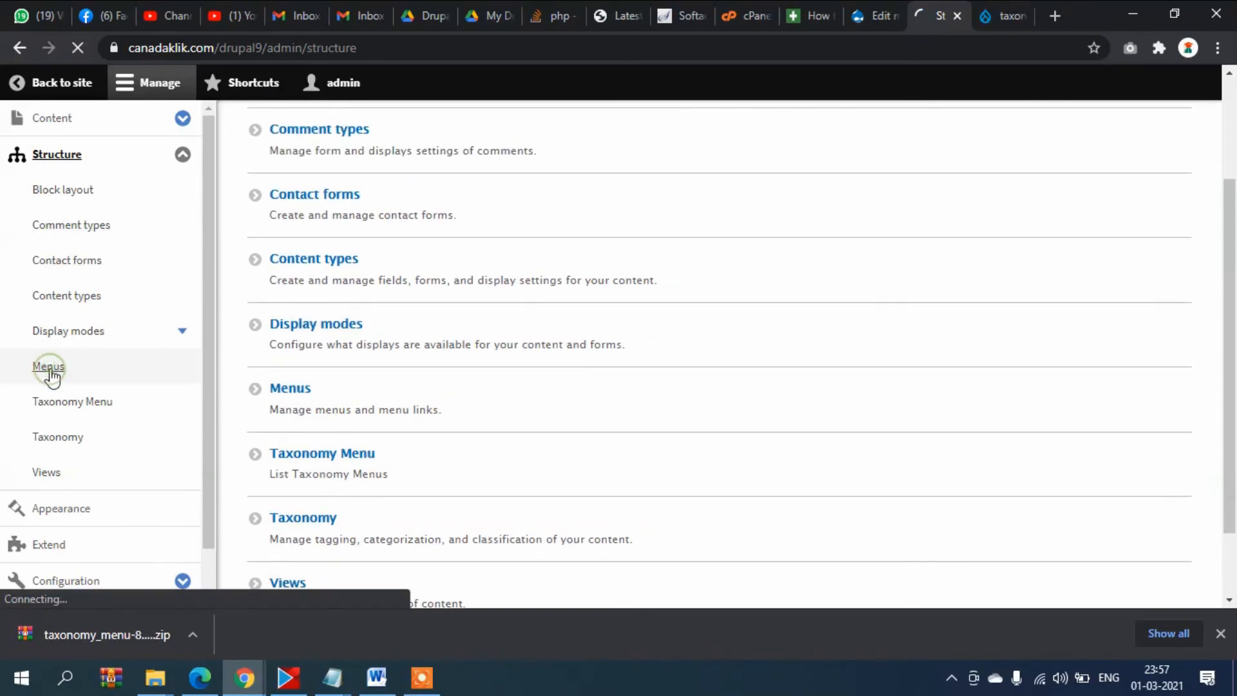
scroll(622, 386, down, 1)
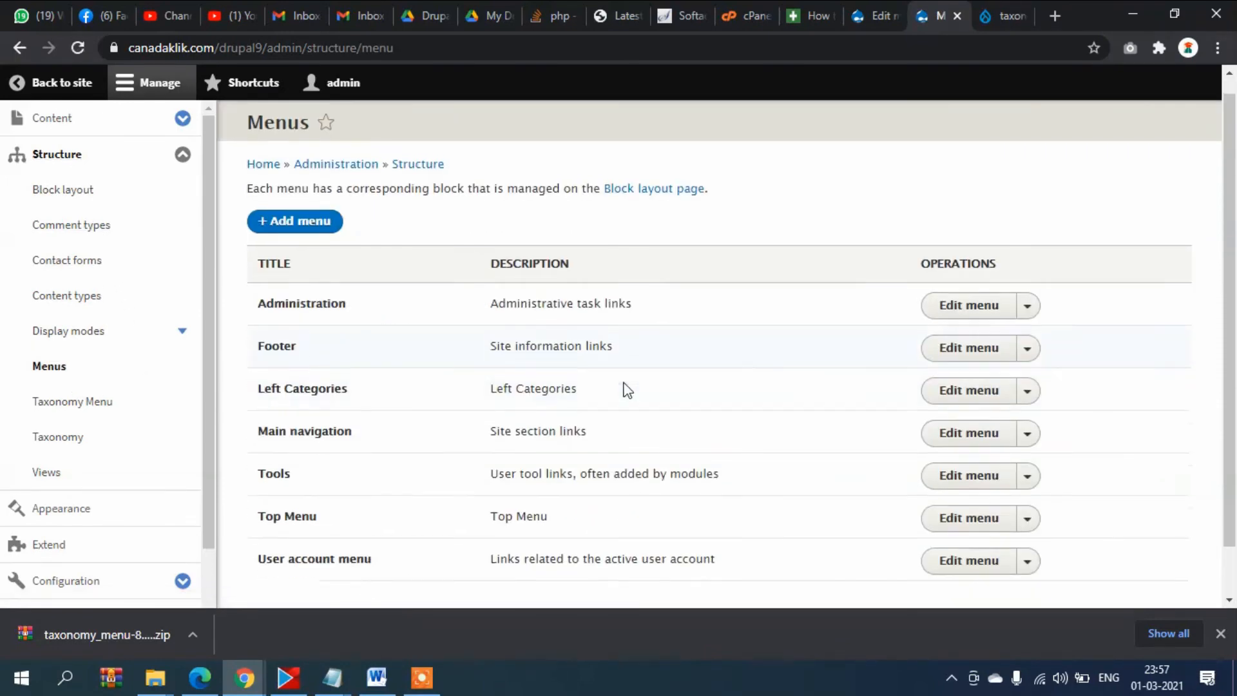
key(ctrl+1)
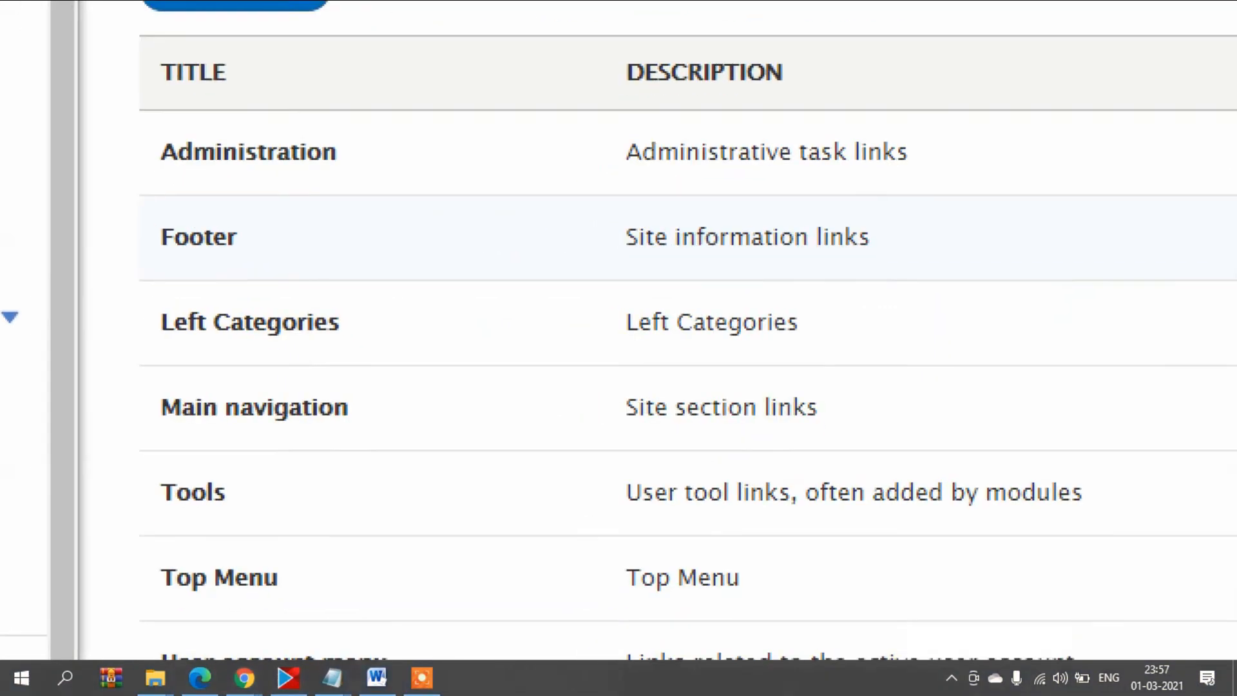
click(340, 359)
drag(383, 316, 480, 304)
key(Escape)
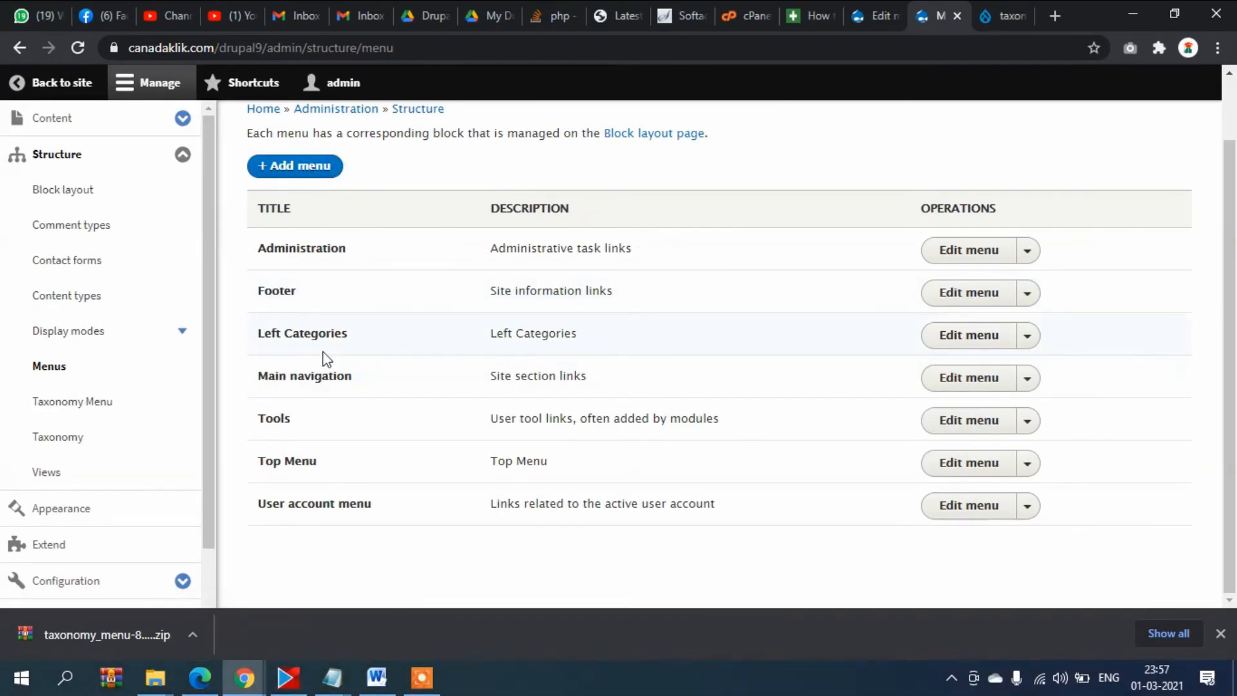
click(330, 337)
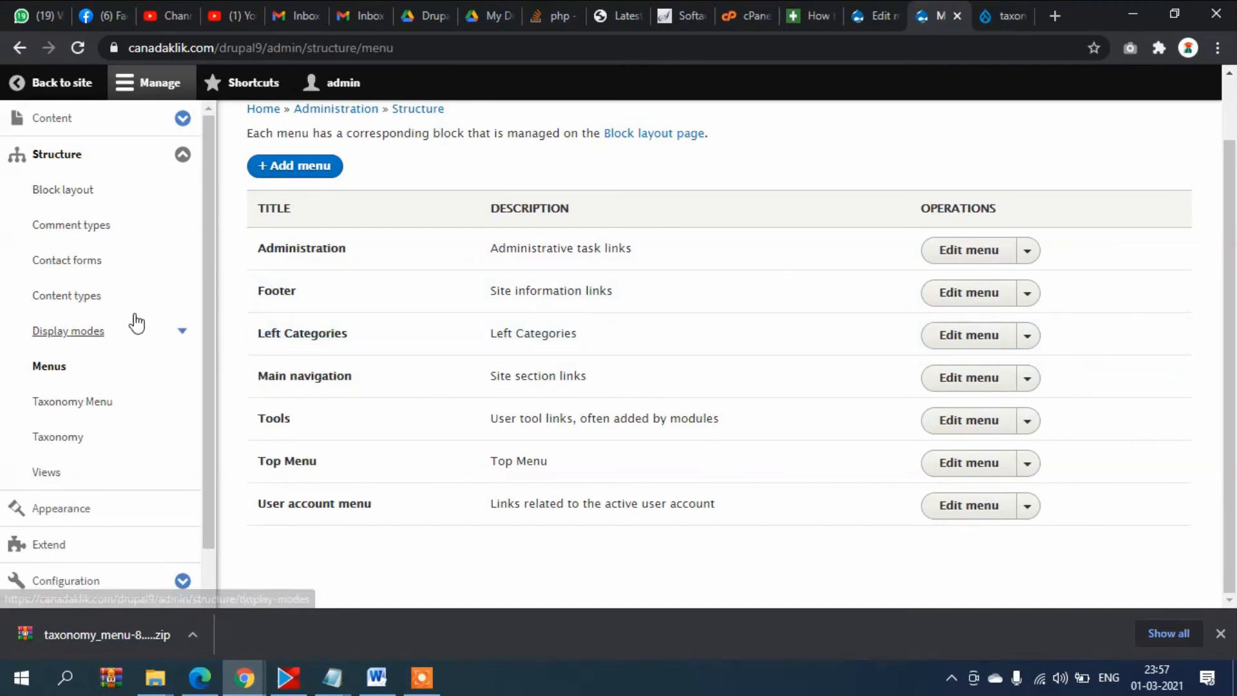
Open the Taxonomy menu Configuration list from Structure and locate the Left Categories entry
click(63, 158)
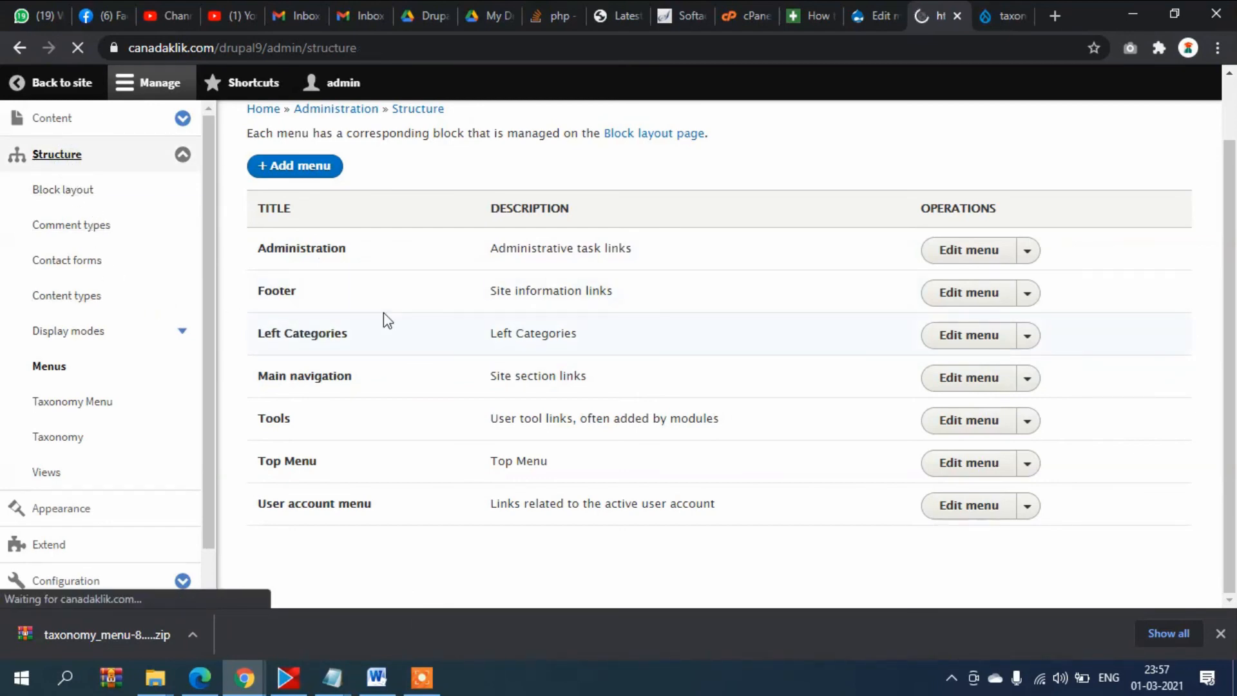
scroll(384, 316, down, 3)
click(342, 381)
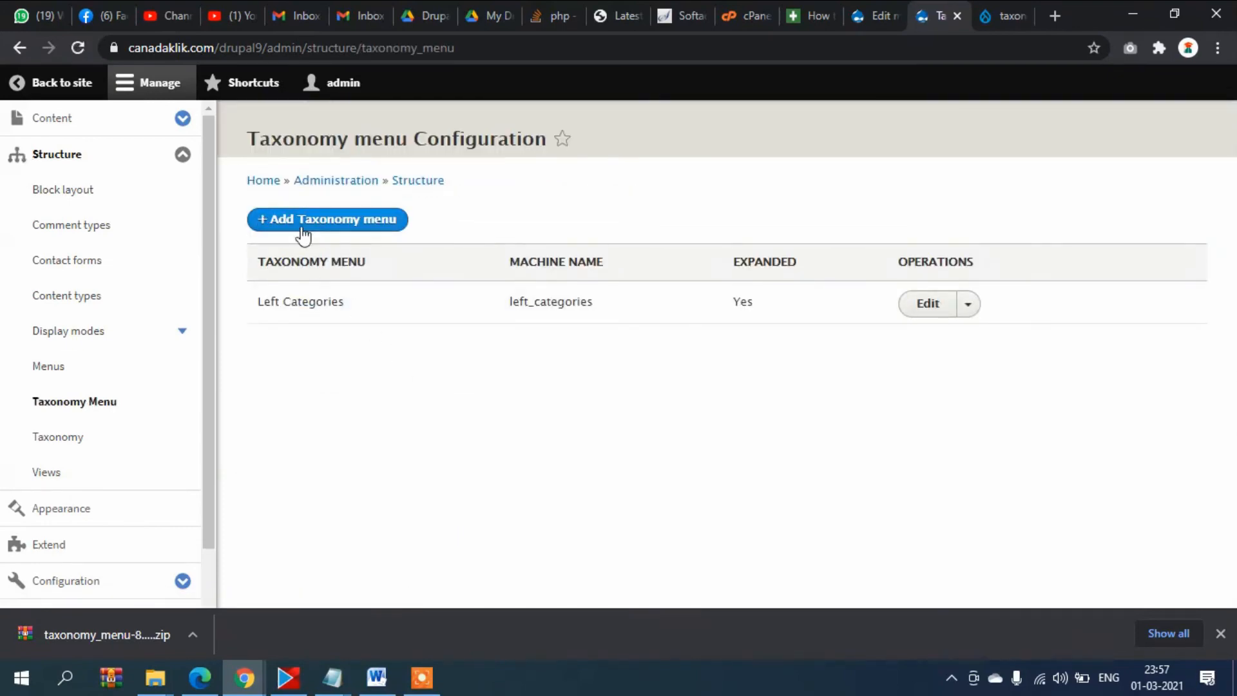
drag(264, 302, 356, 306)
click(356, 306)
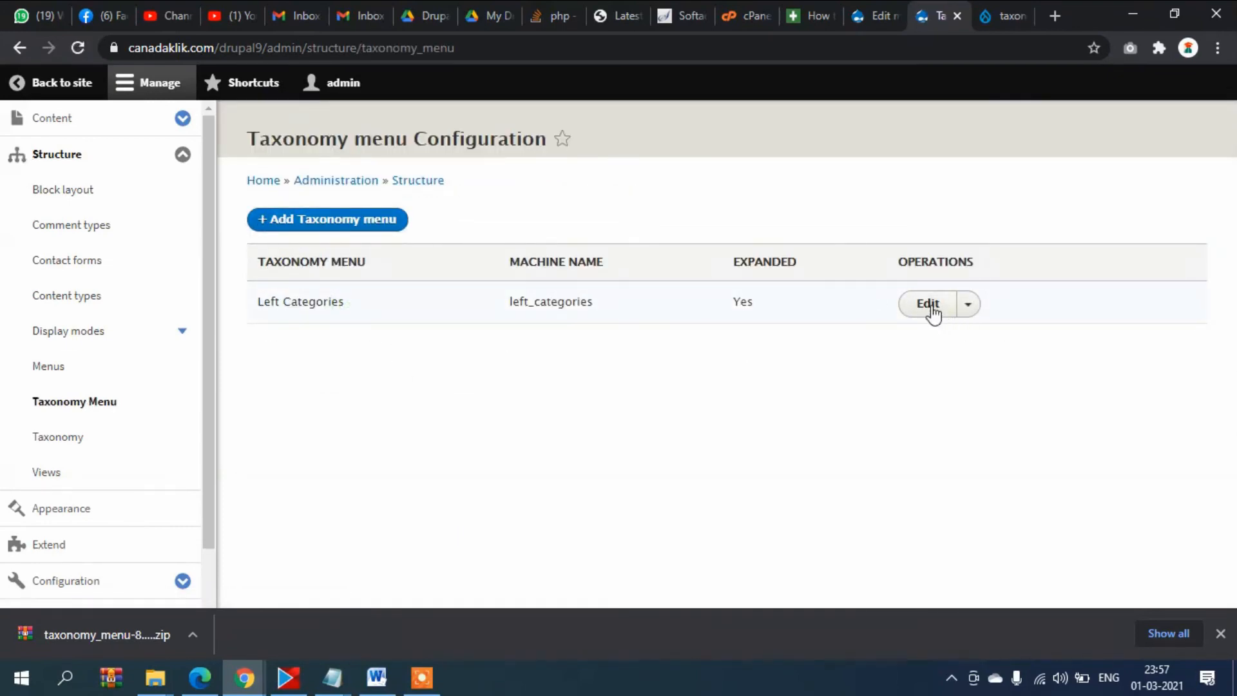
Open the Left Categories taxonomy menu for editing, review its vocabulary, menu, expanded-entries and depth settings, and save it
click(915, 312)
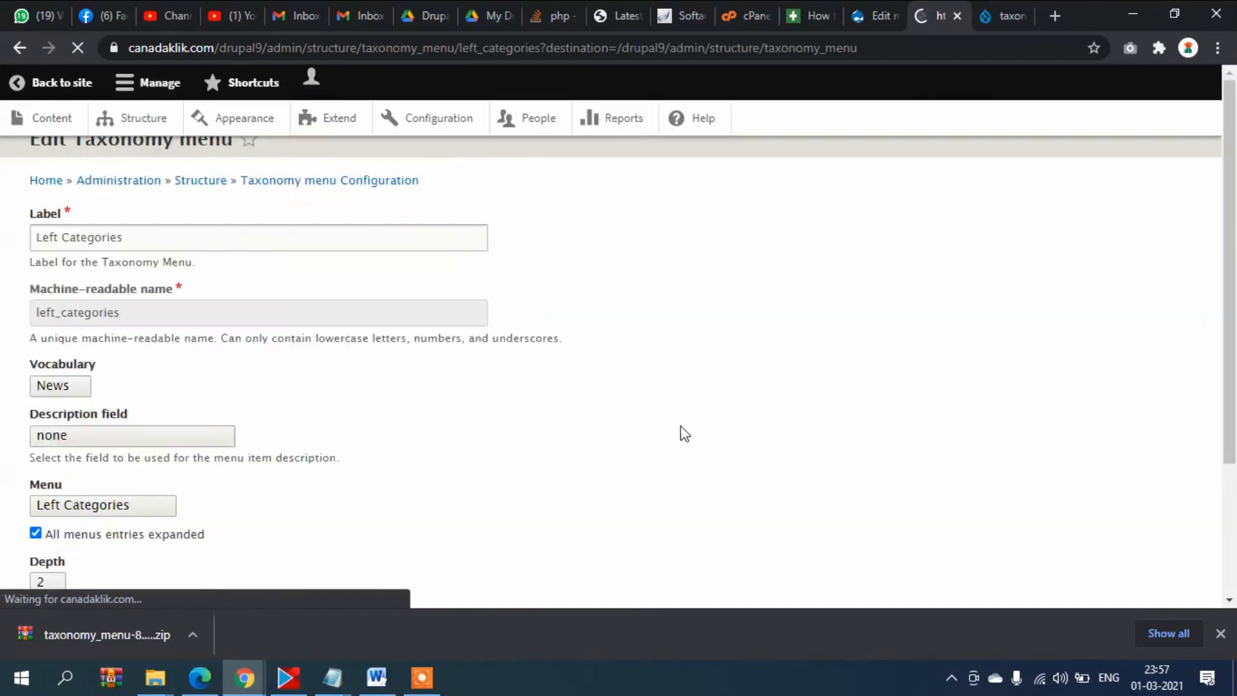
scroll(495, 426, down, 1)
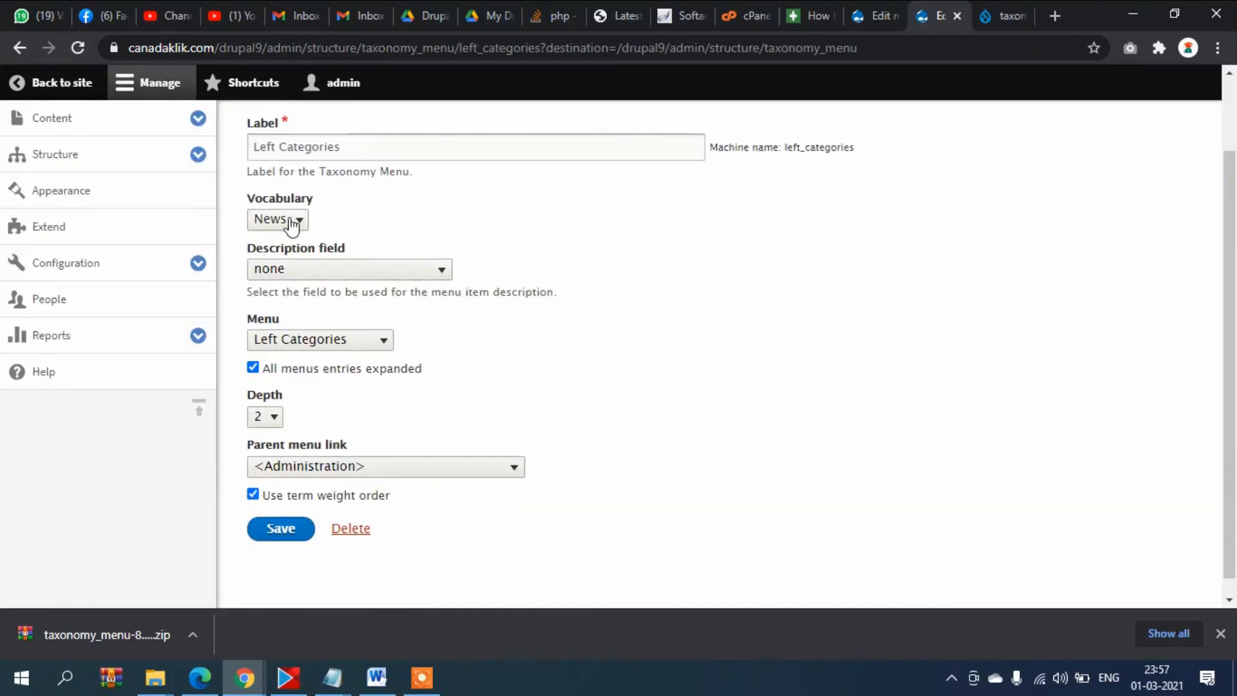
scroll(331, 279, down, 1)
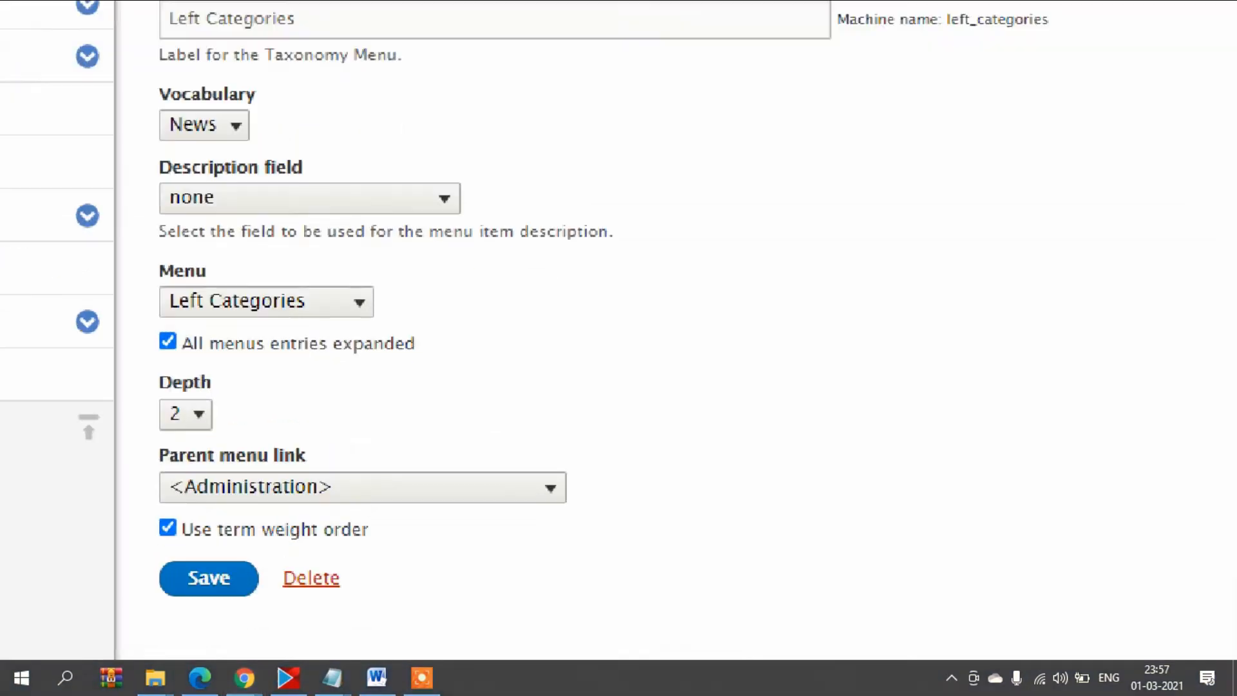
click(423, 376)
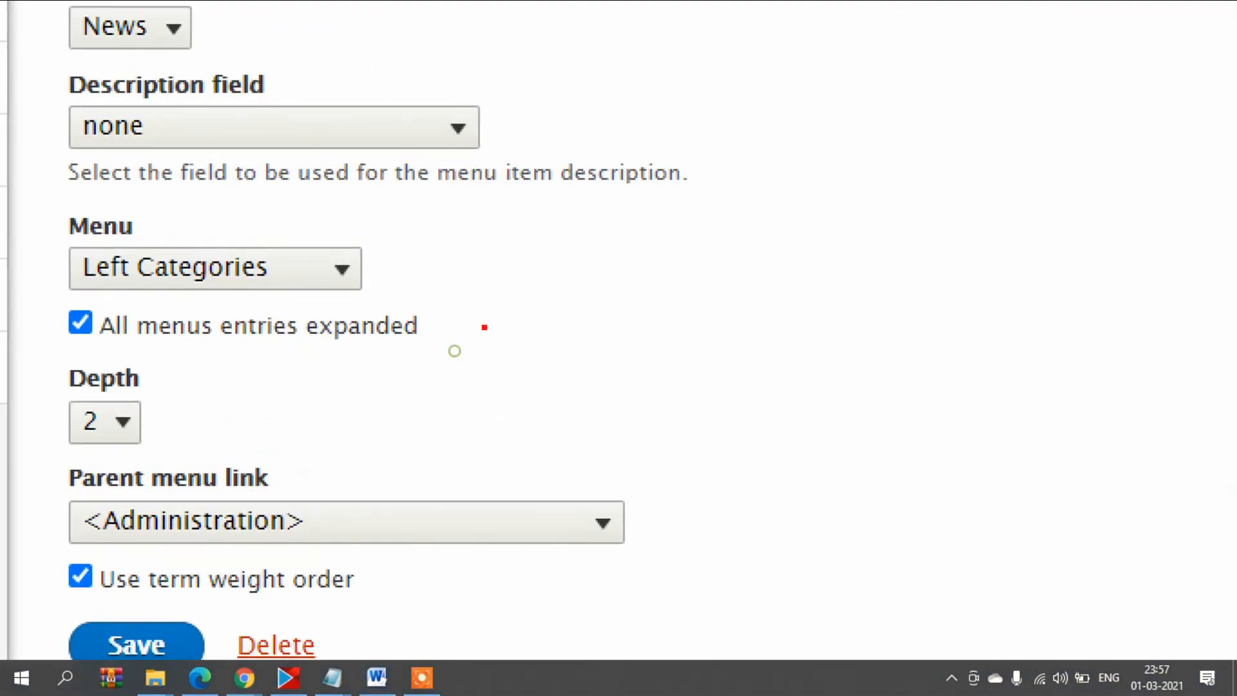
drag(484, 327, 527, 307)
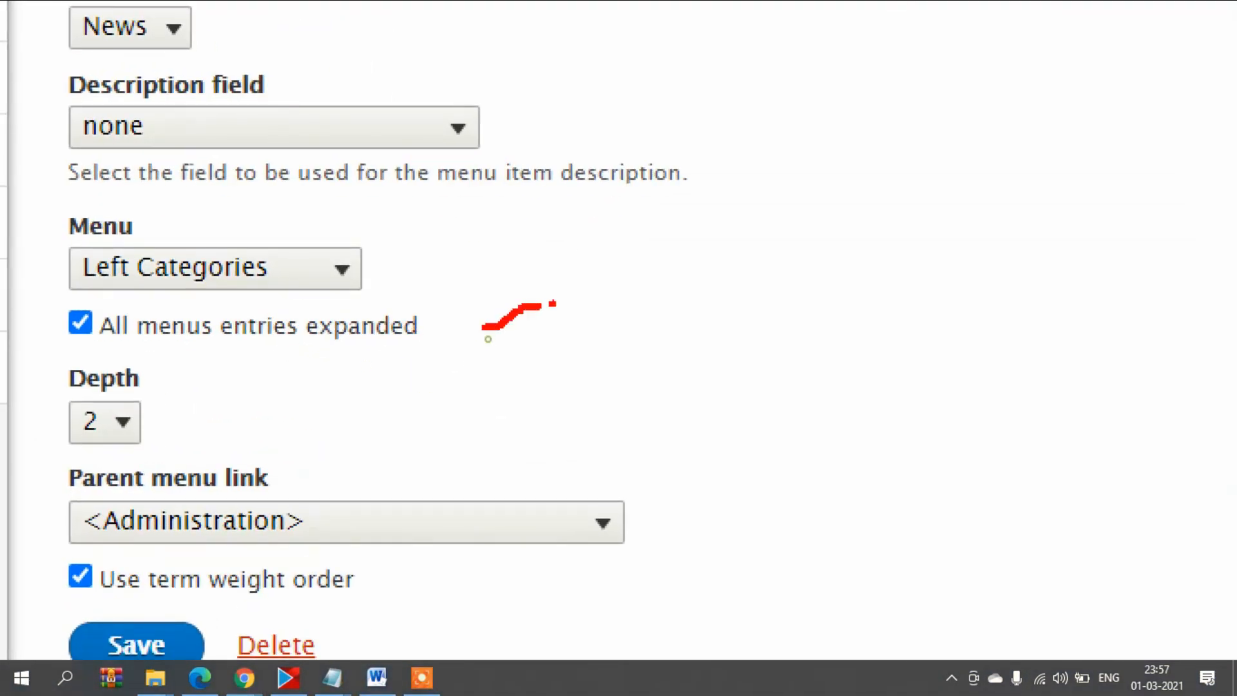
drag(167, 422, 297, 397)
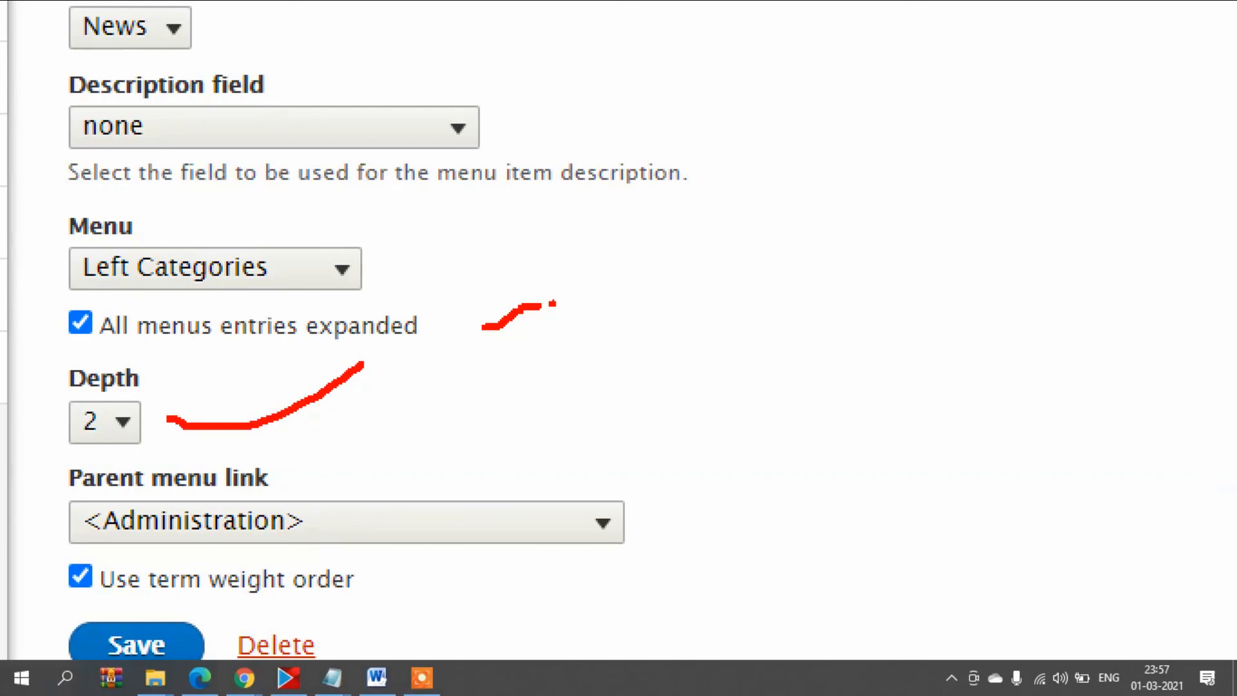
key(Escape)
scroll(404, 369, up, 2)
scroll(405, 369, down, 2)
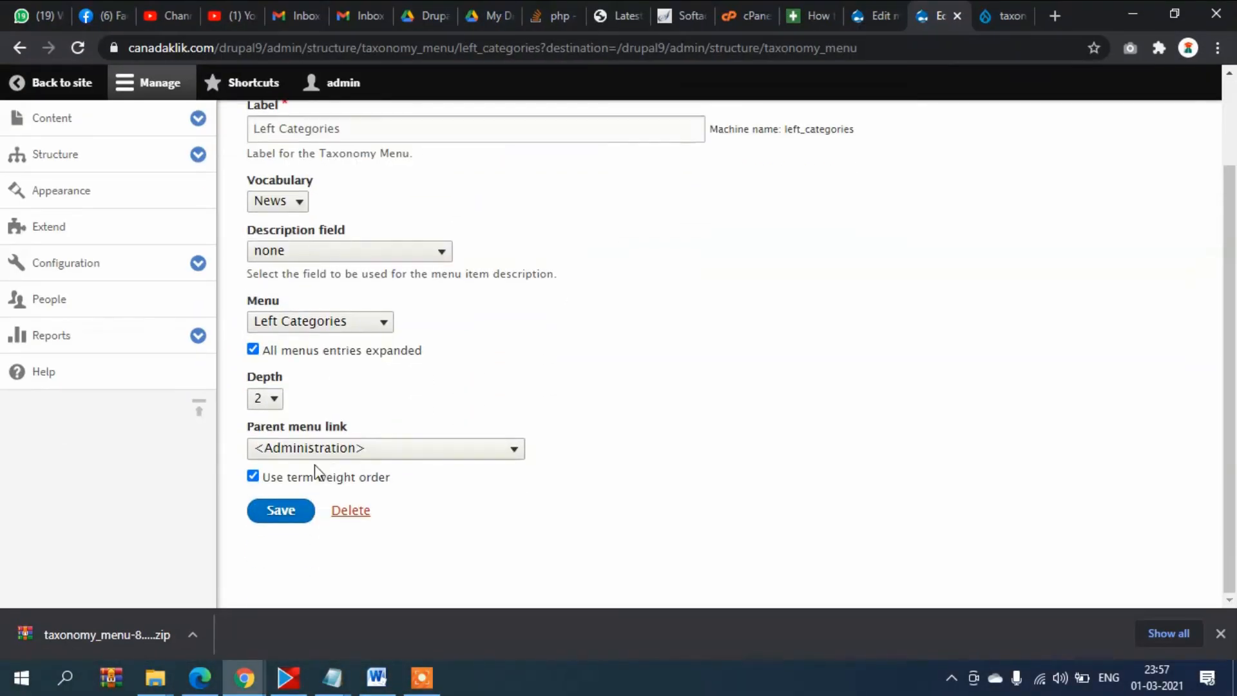
click(279, 510)
Switch to the incognito home page and look over the Left Categories block and the listed articles
mouse_move(244, 677)
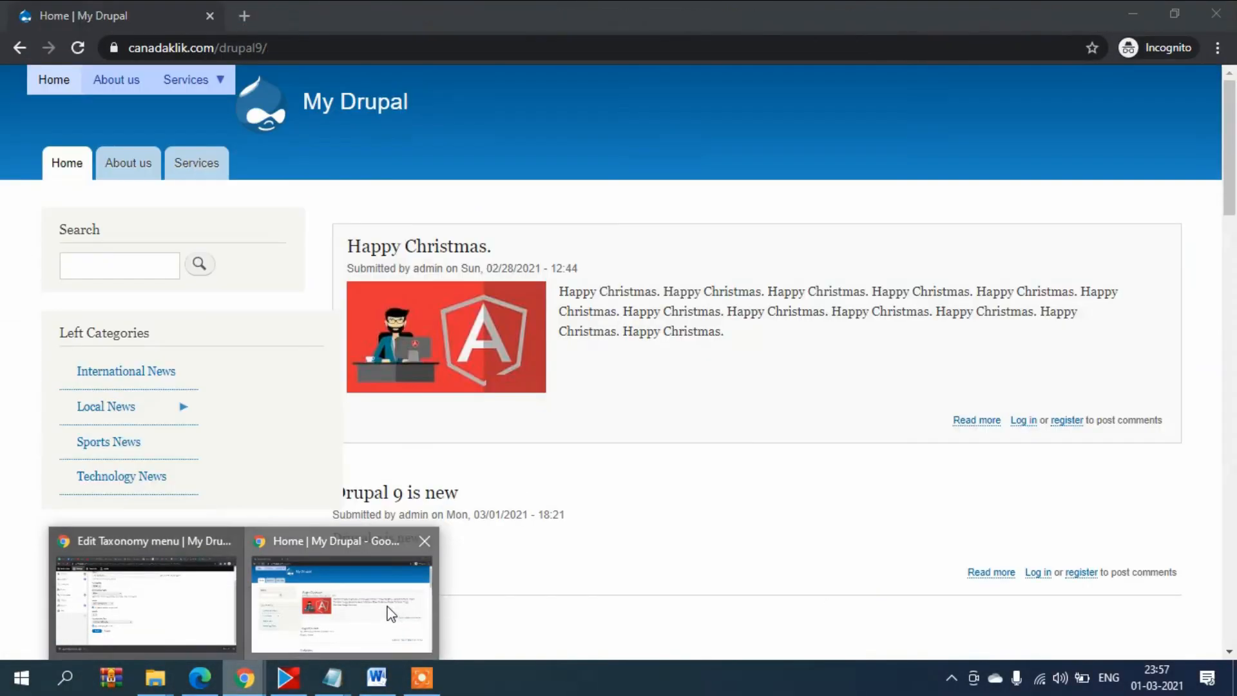
click(391, 614)
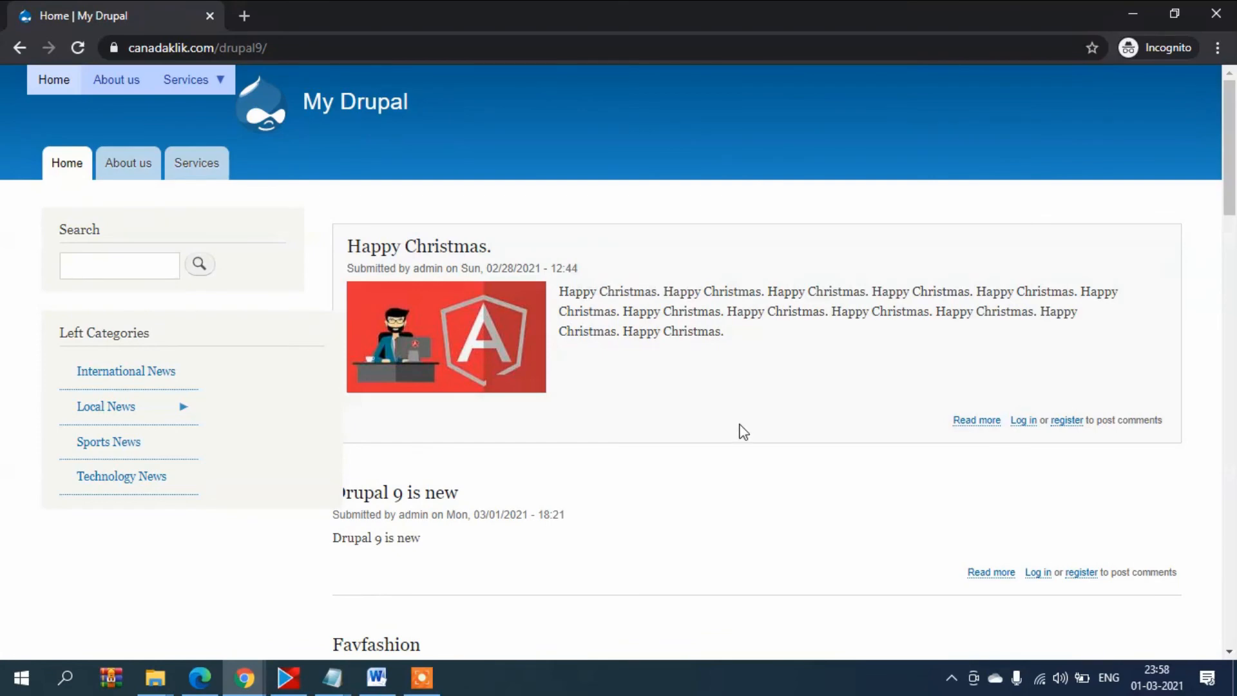
scroll(712, 426, down, 15)
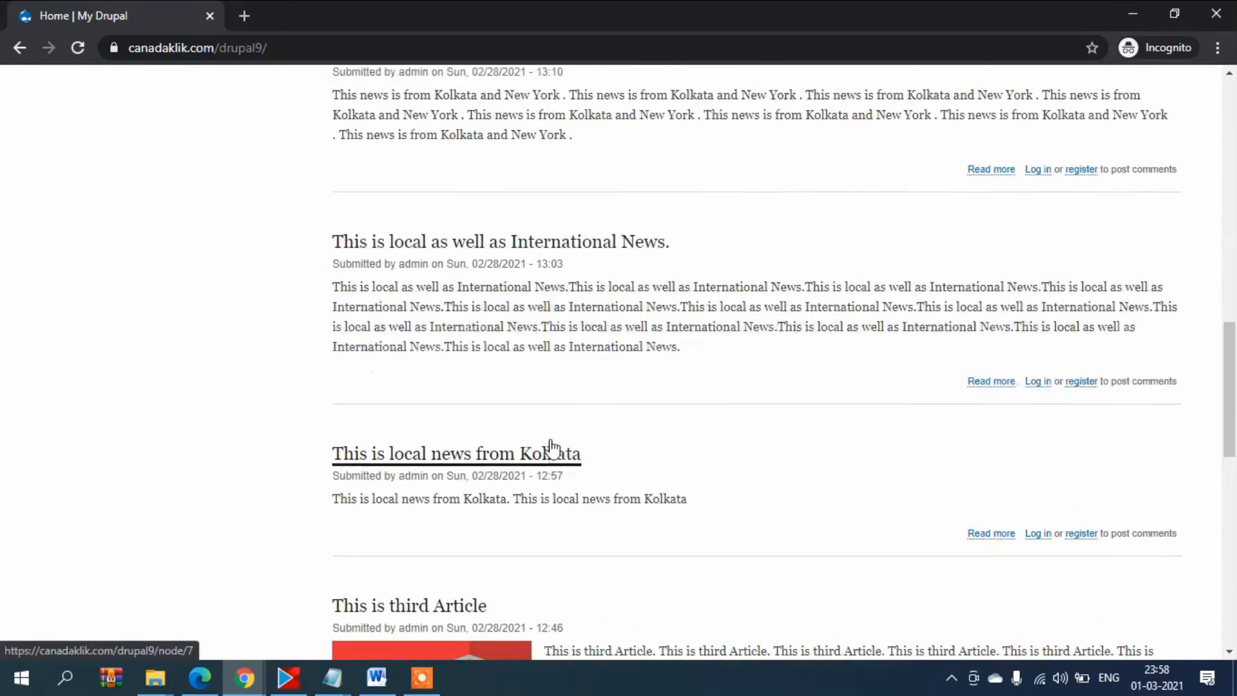
scroll(551, 446, up, 15)
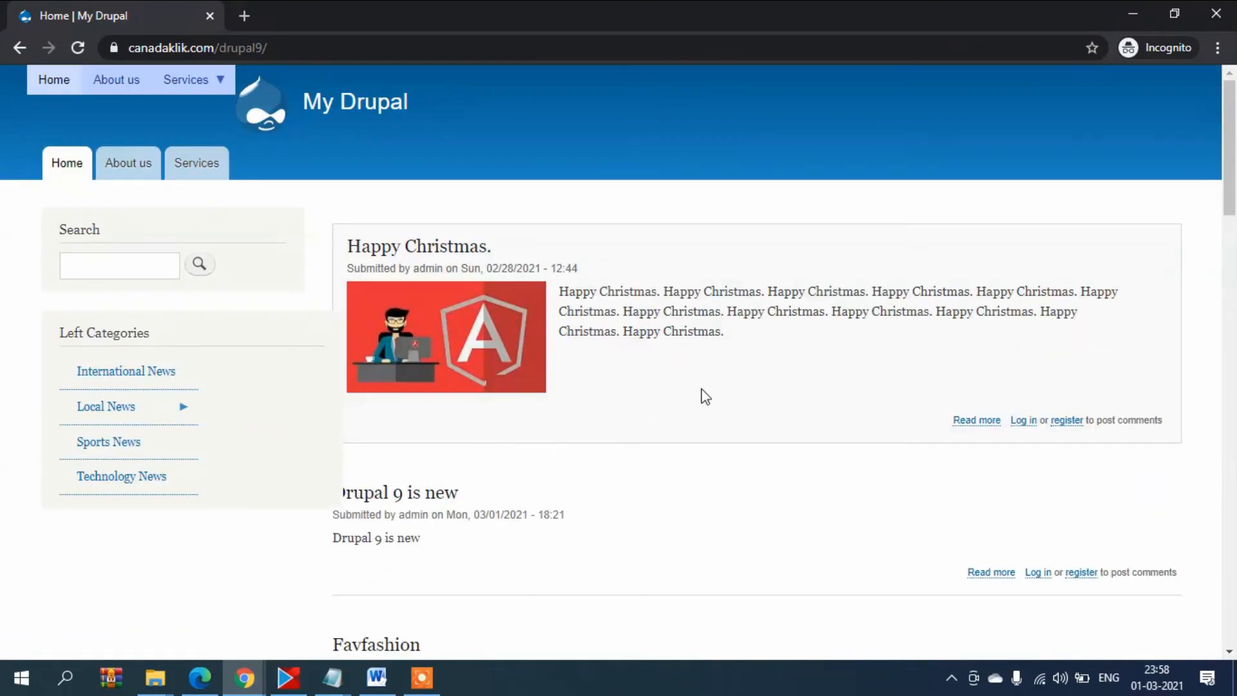